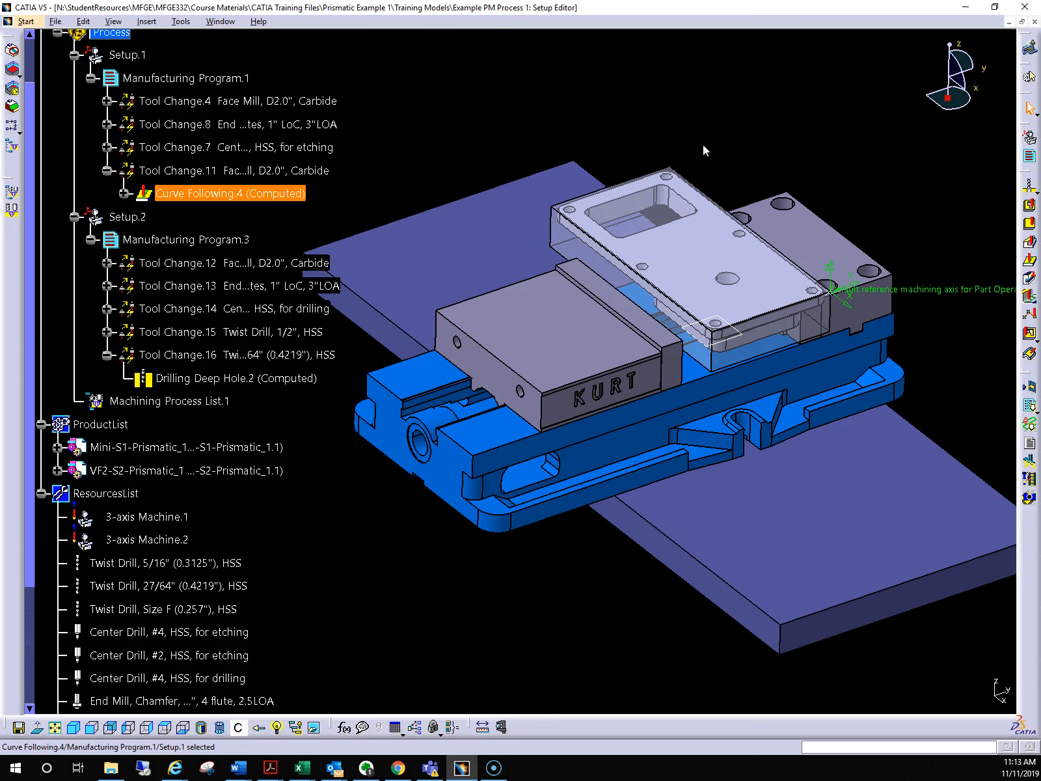
Replay the Curve Following.4 tool path as a video simulation of Setup.1 through to its end, and close the operation
scroll(410, 164, "up", 3)
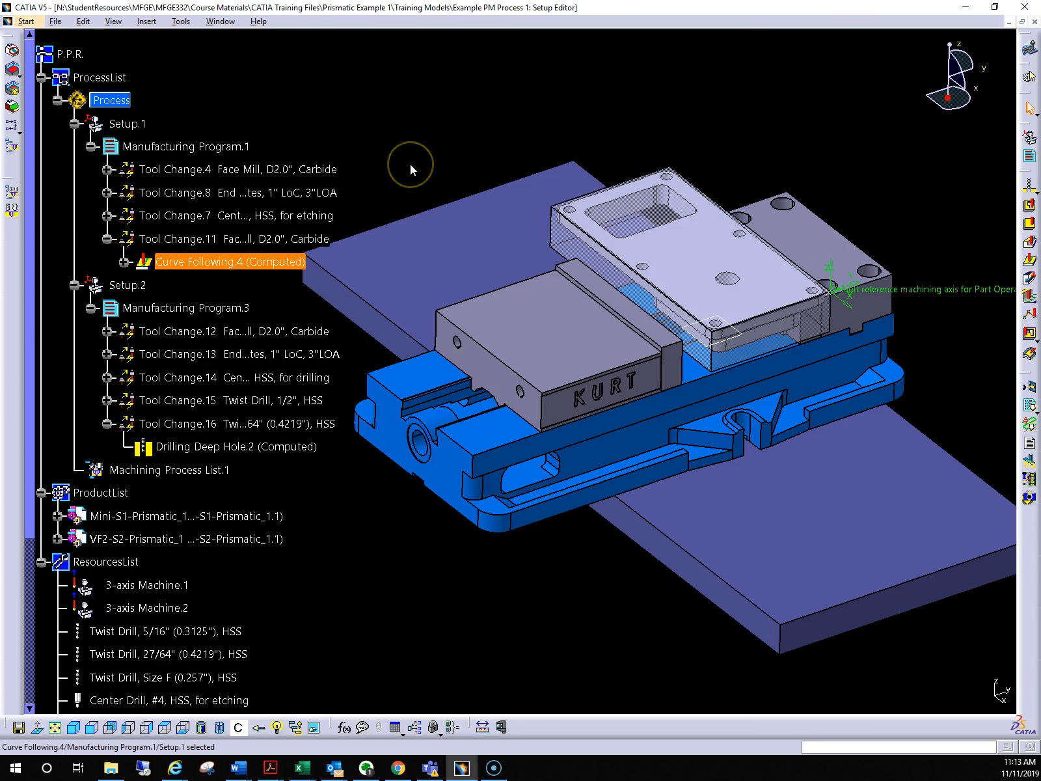
left_click(742, 165)
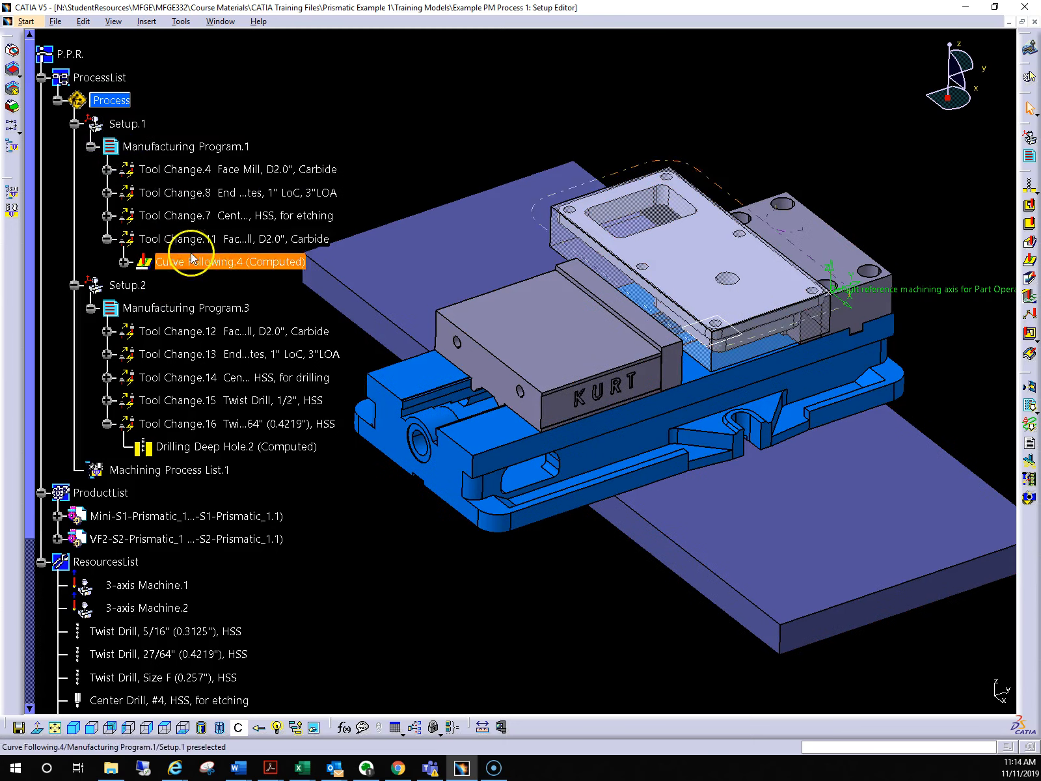
double_click(221, 262)
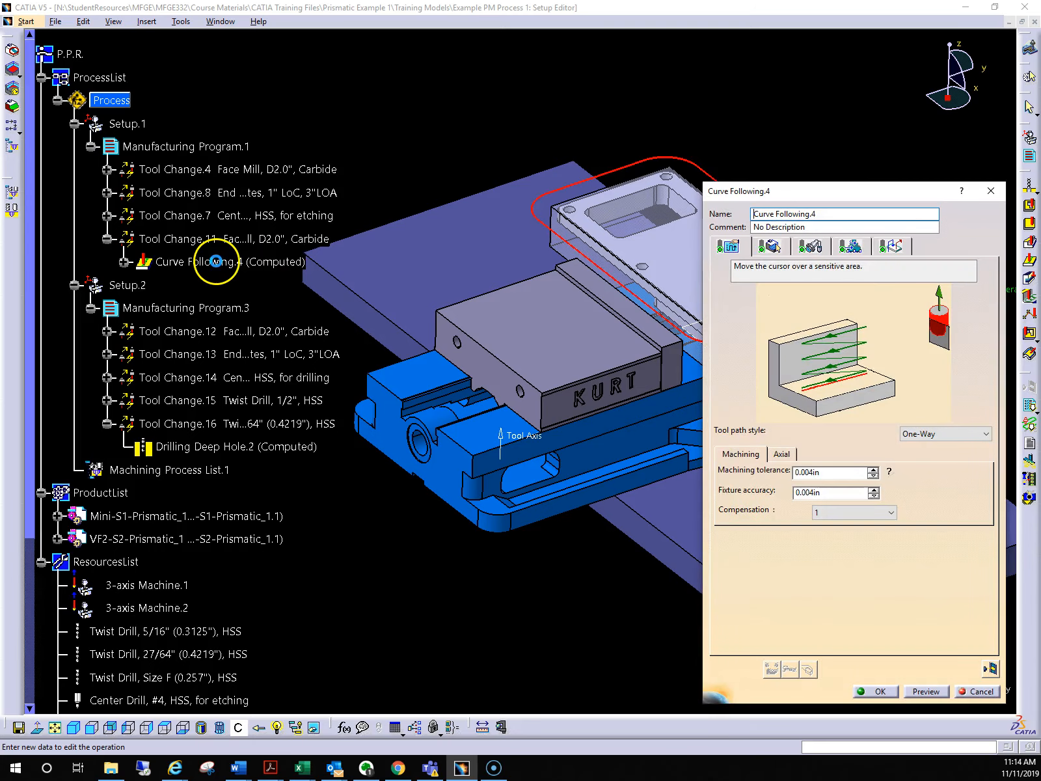
left_click(990, 668)
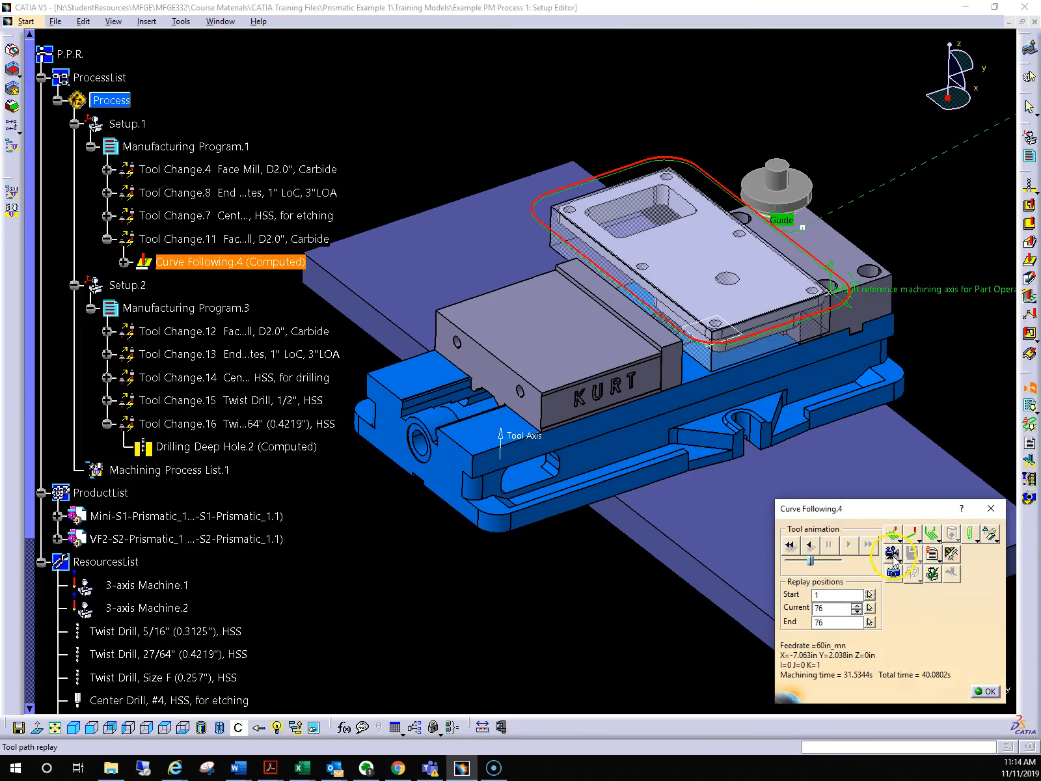
left_click(892, 554)
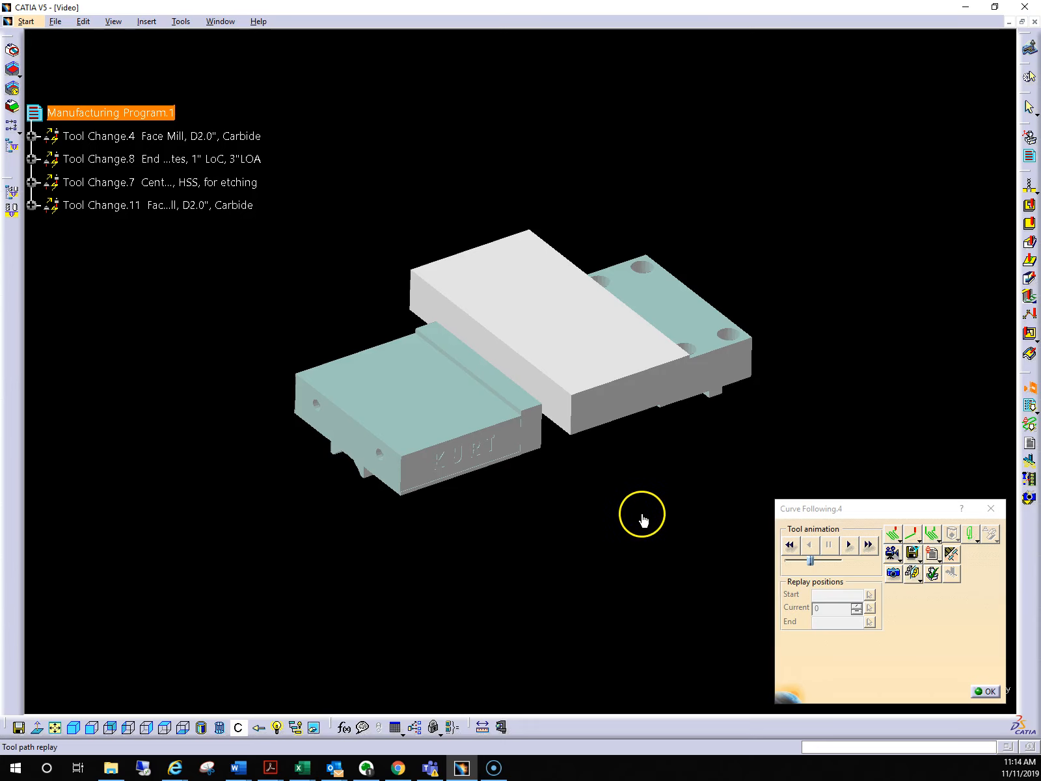
middle_click_drag(642, 515, 672, 463)
left_click(864, 549)
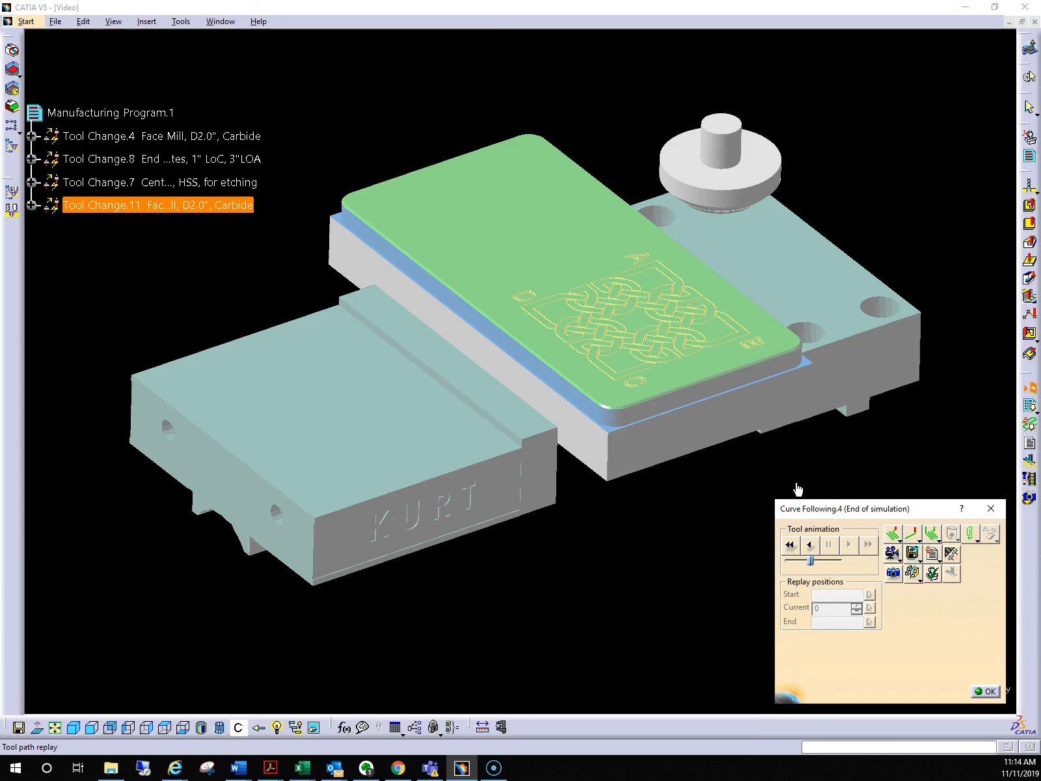
left_click(985, 692)
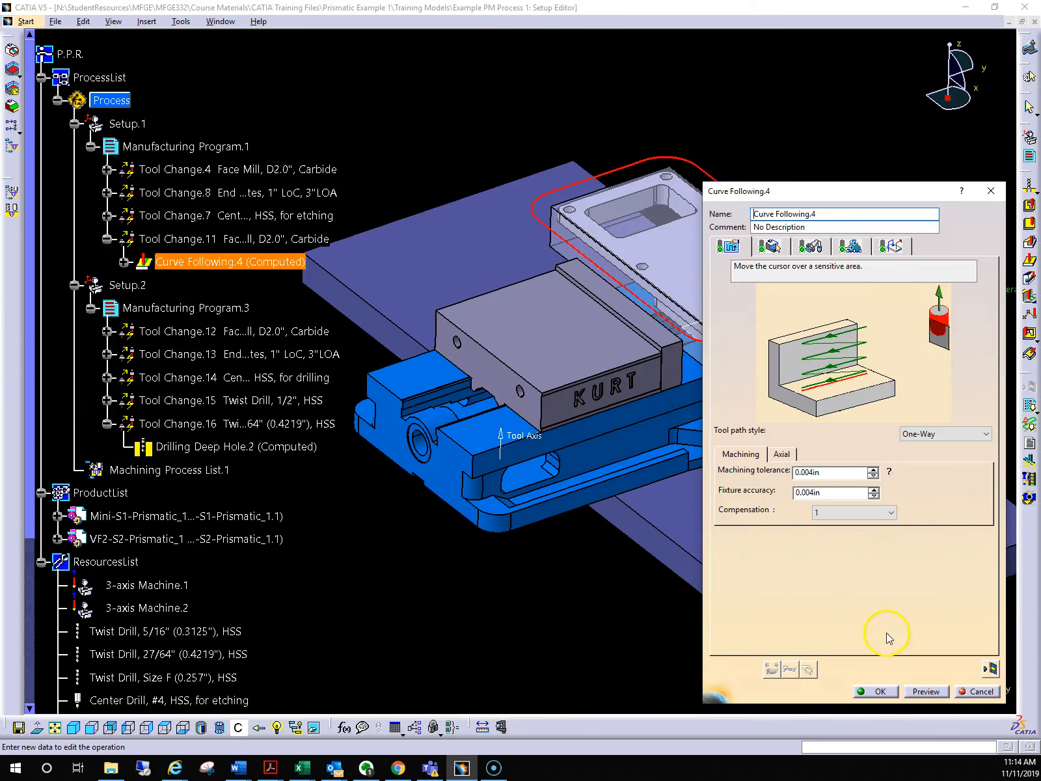
left_click(879, 691)
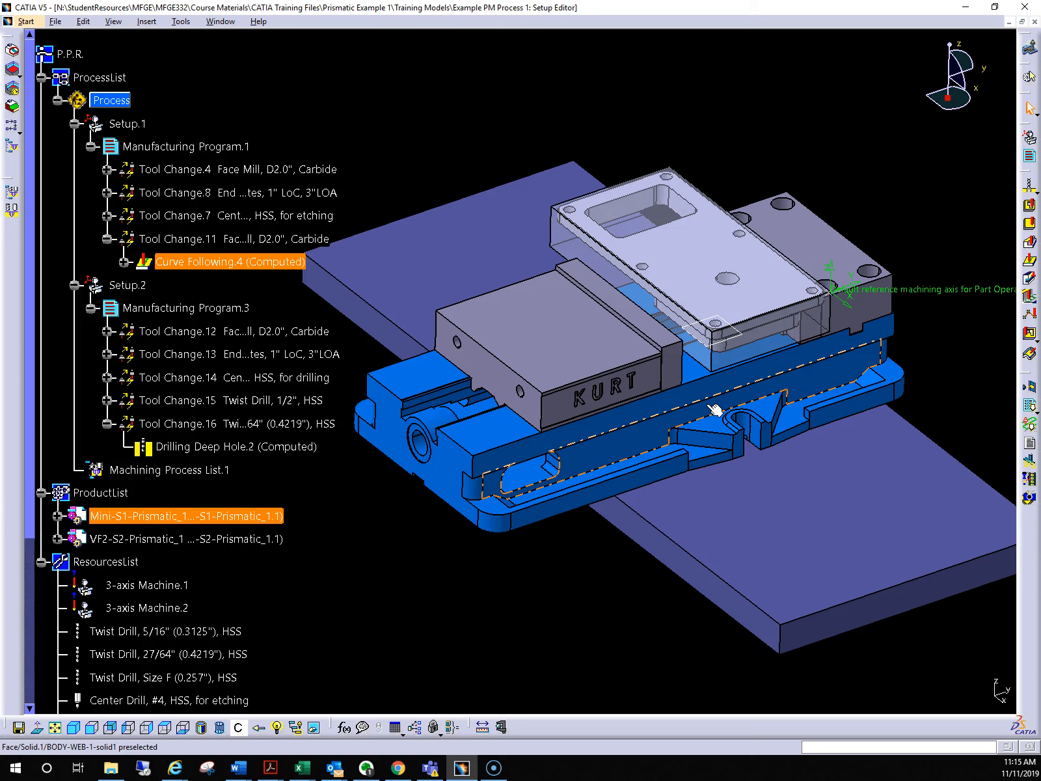
Open the Kurt 8in Base part from the Kurt vice in the Mini-S1 product in a new window
left_click(405, 499)
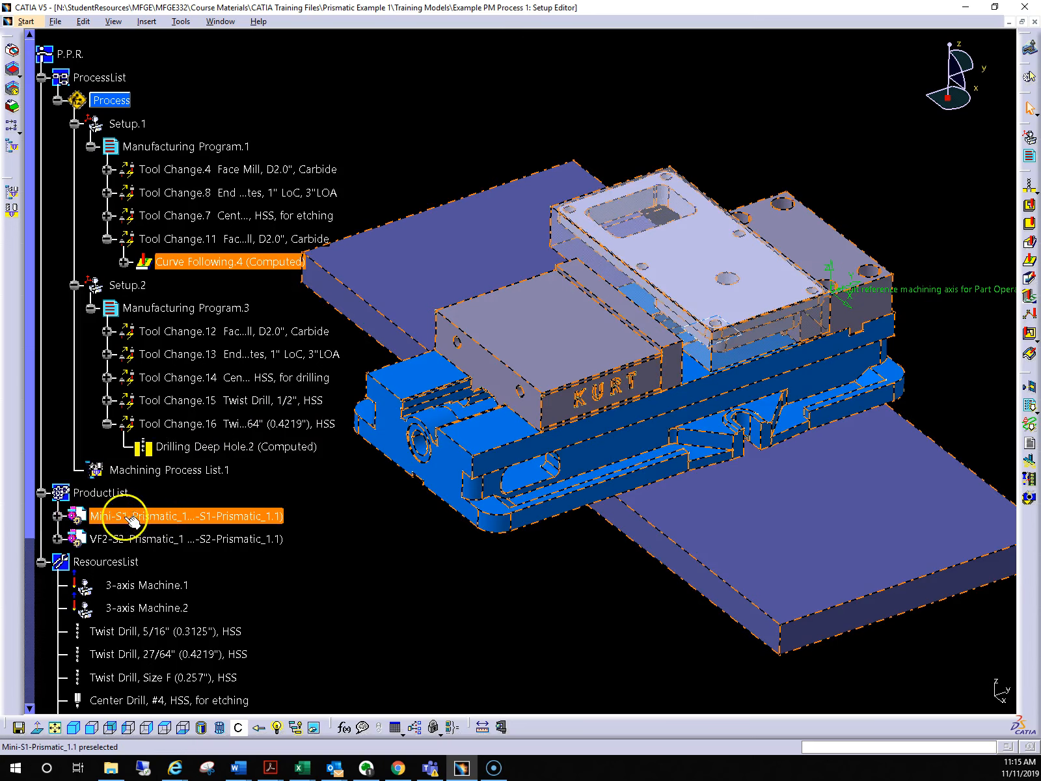
left_click(58, 517)
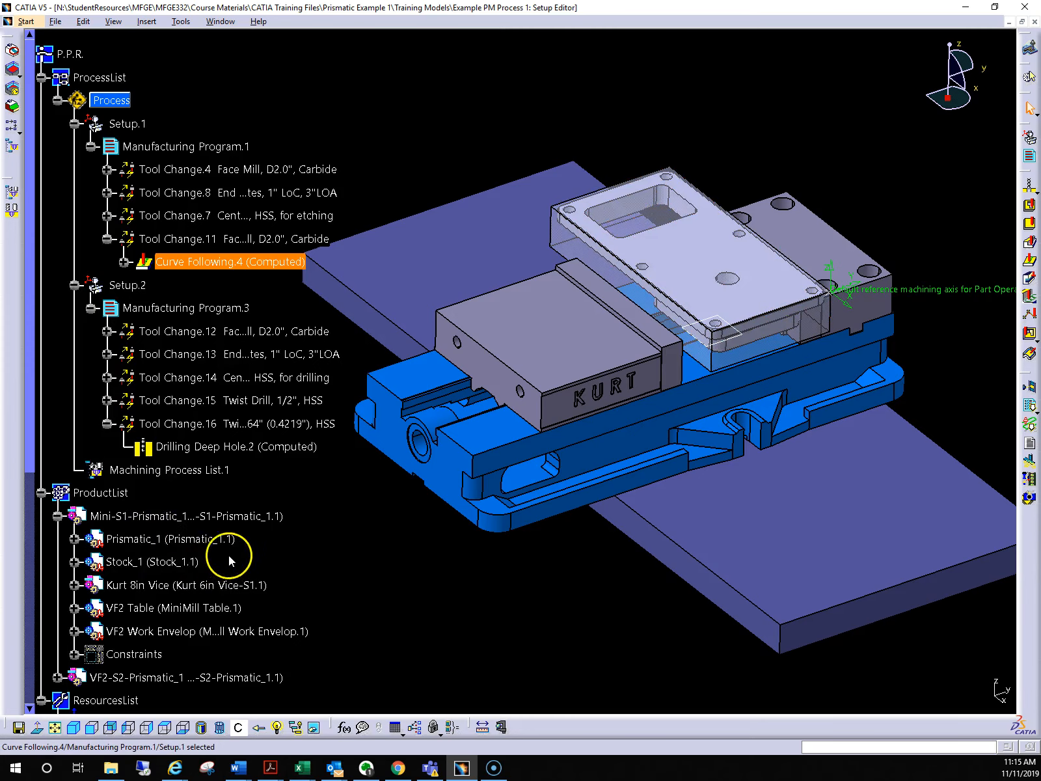
scroll(235, 554, "down", 2)
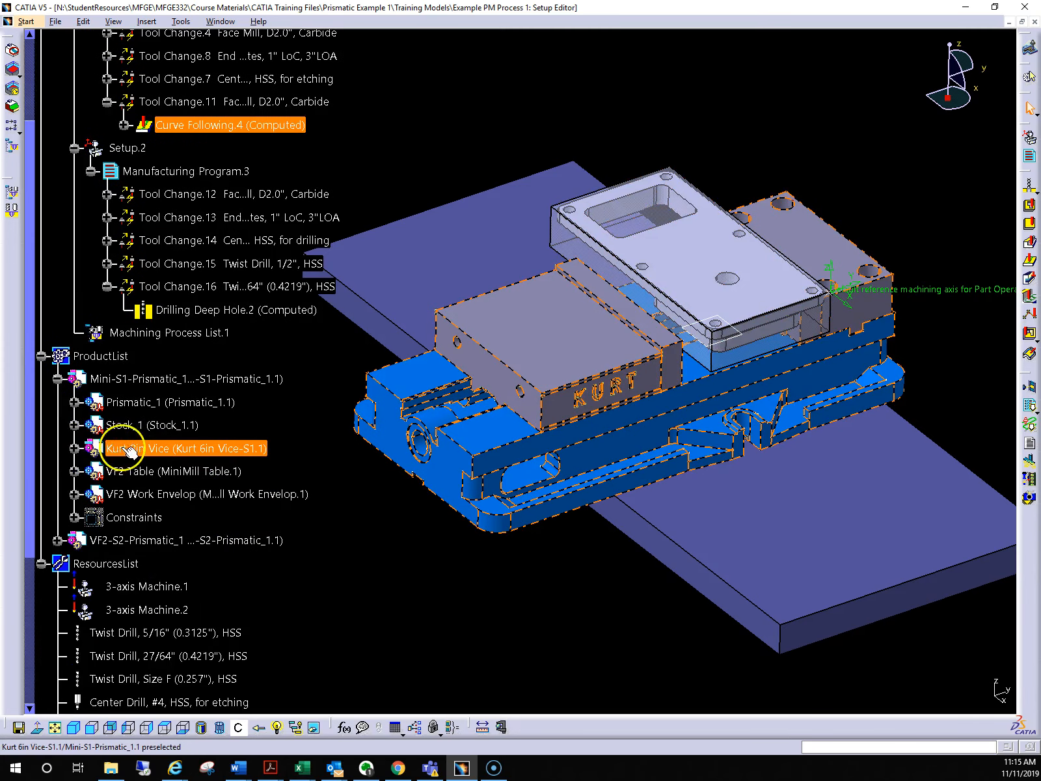
left_click(74, 449)
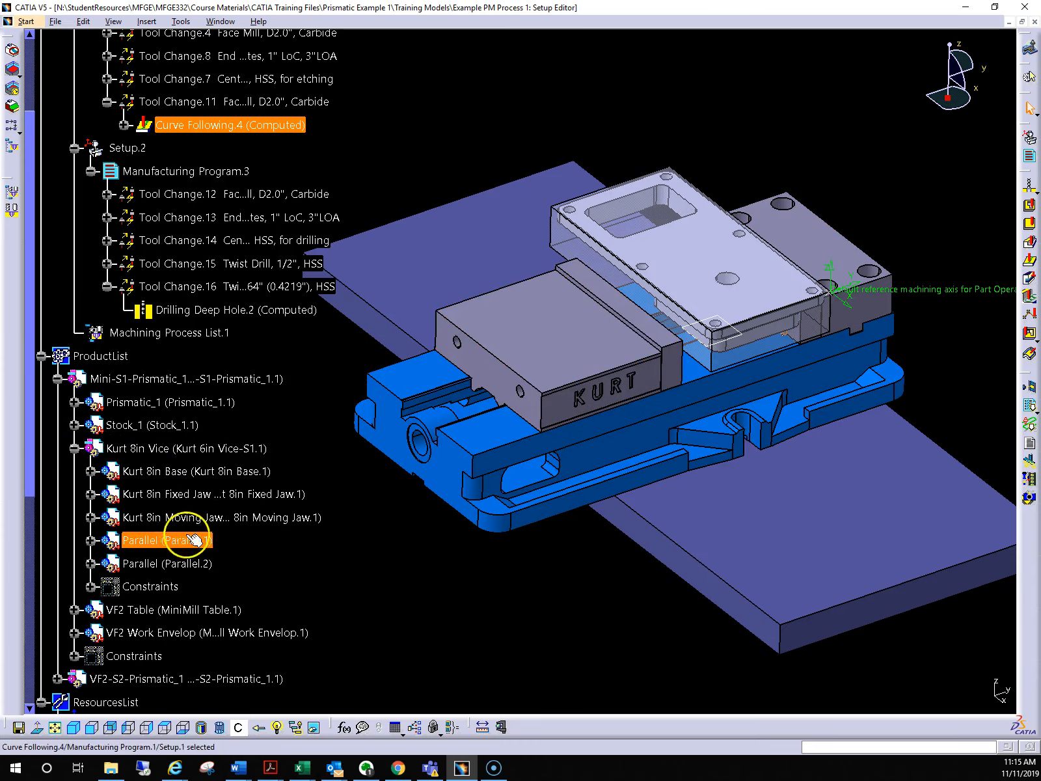
right_click(208, 475)
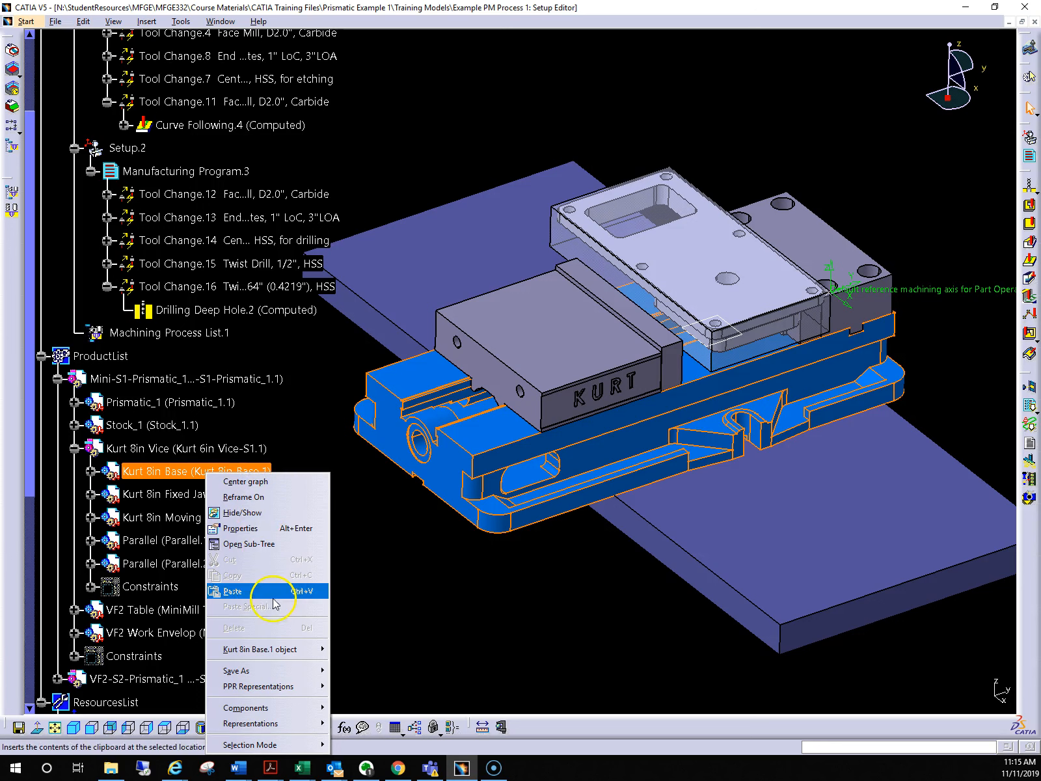
mouse_move(281, 650)
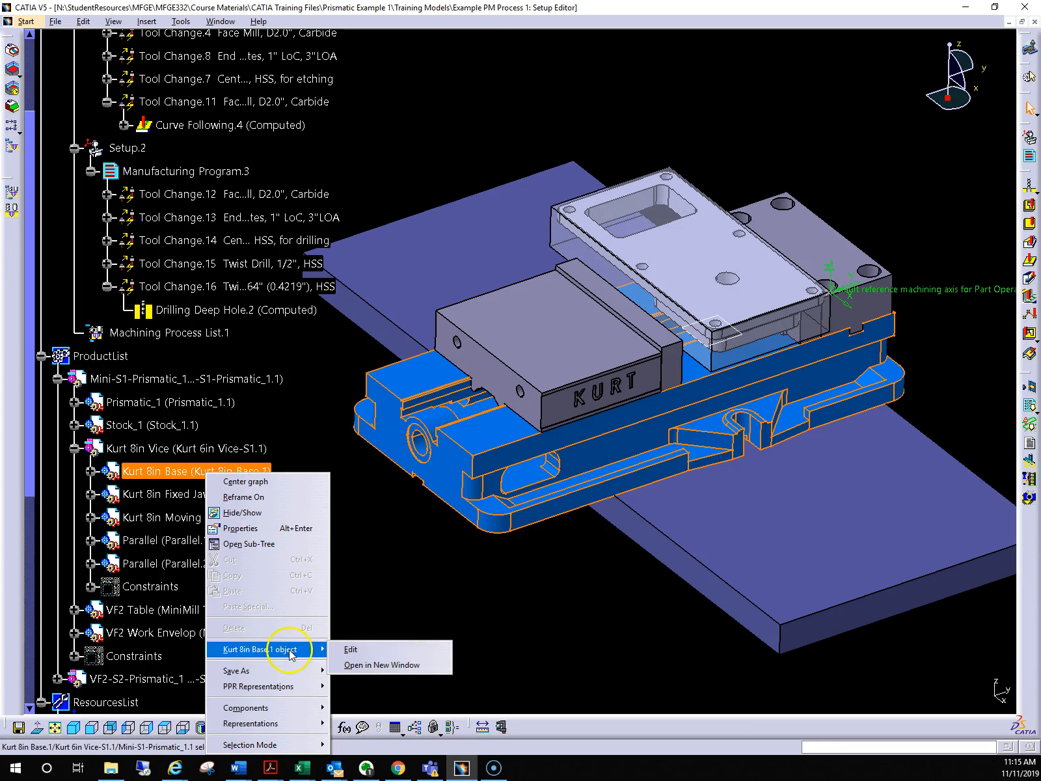
left_click(378, 666)
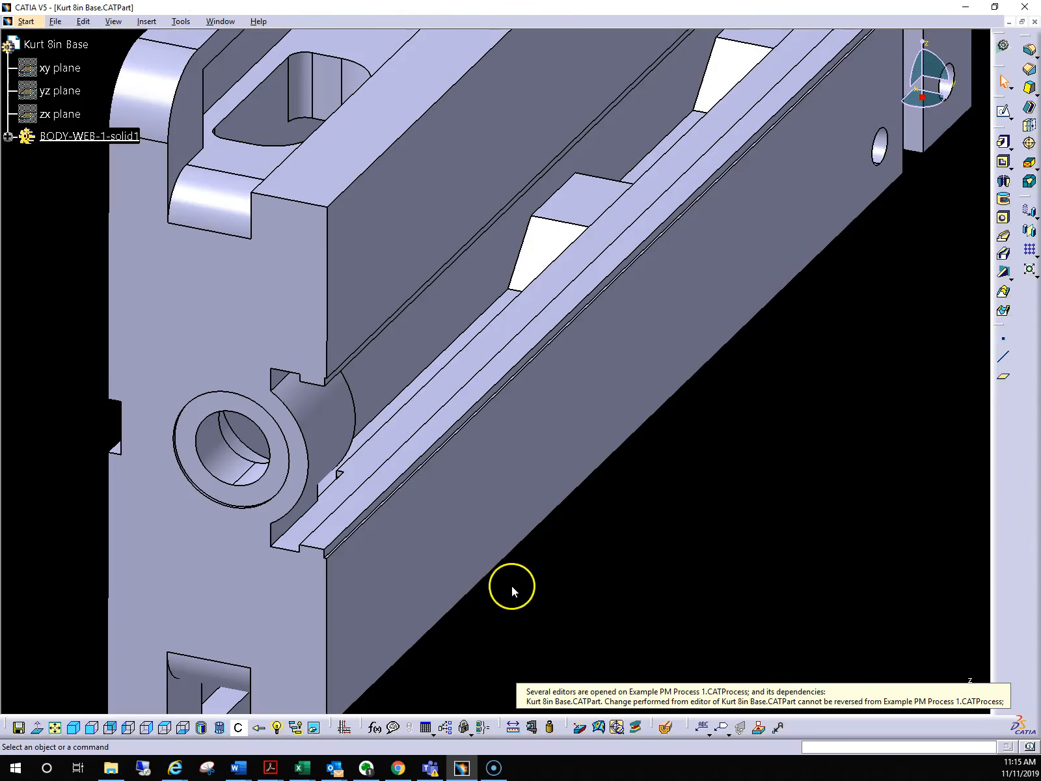
Insert a standard axis system in the vice base and start creating a point for its origin
middle_click_drag(515, 256, 596, 418)
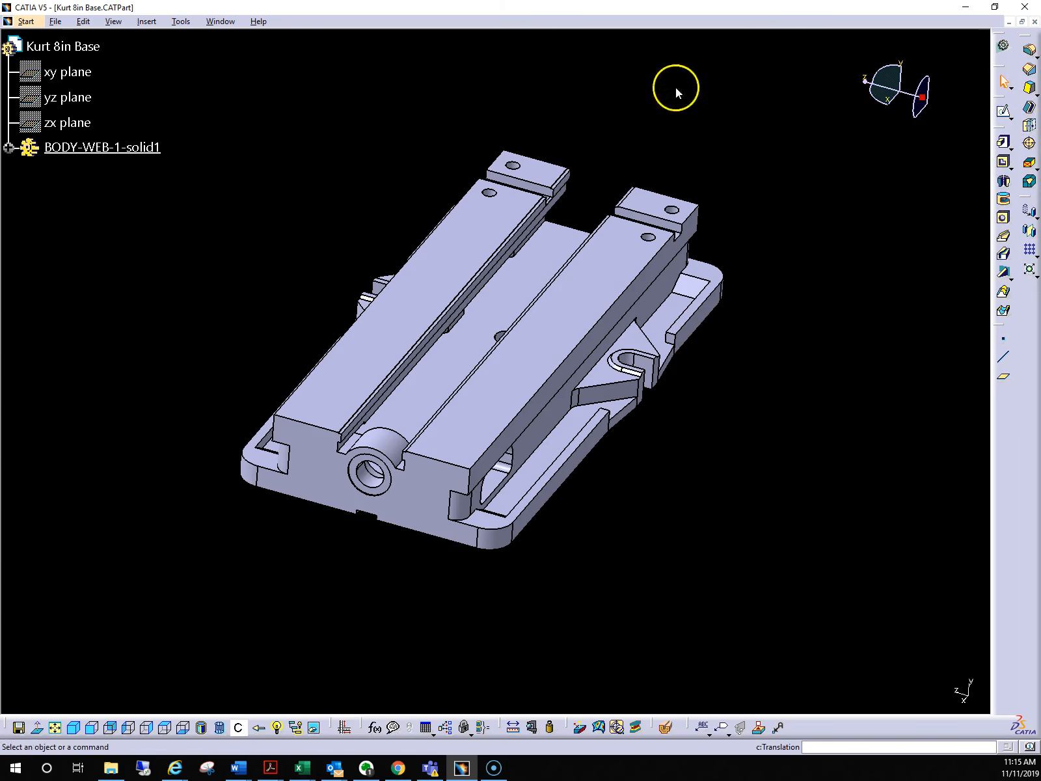
left_click(147, 21)
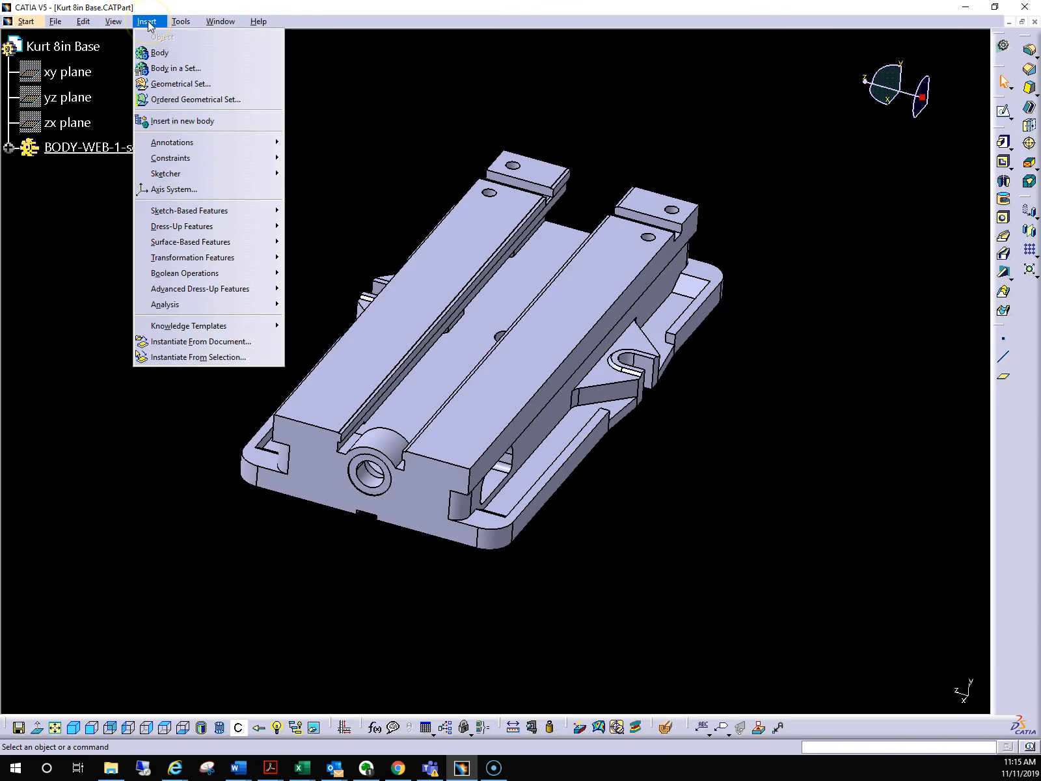
left_click(187, 189)
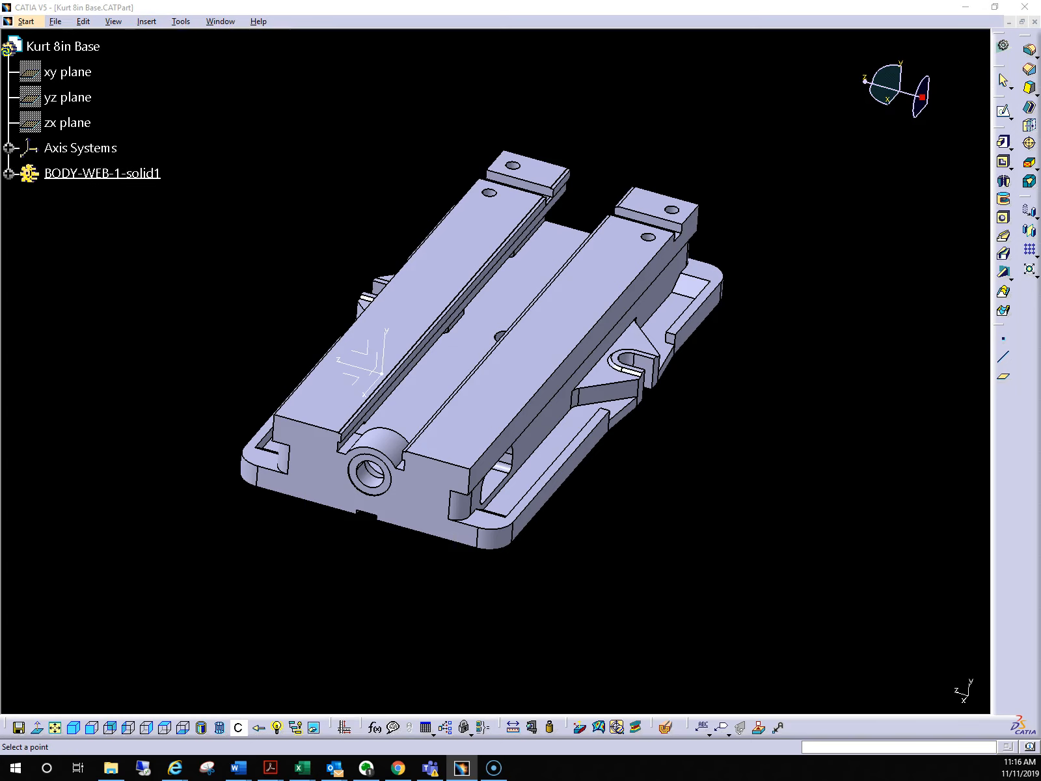
left_click_drag(0, 174, 866, 176)
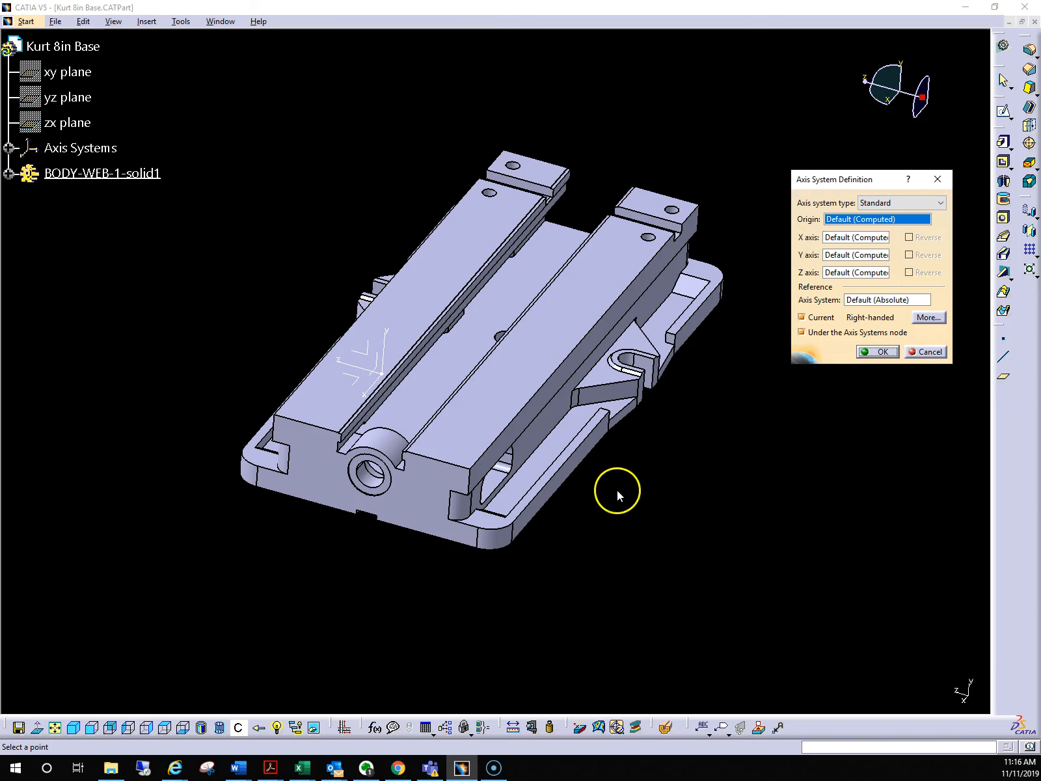
right_click(853, 221)
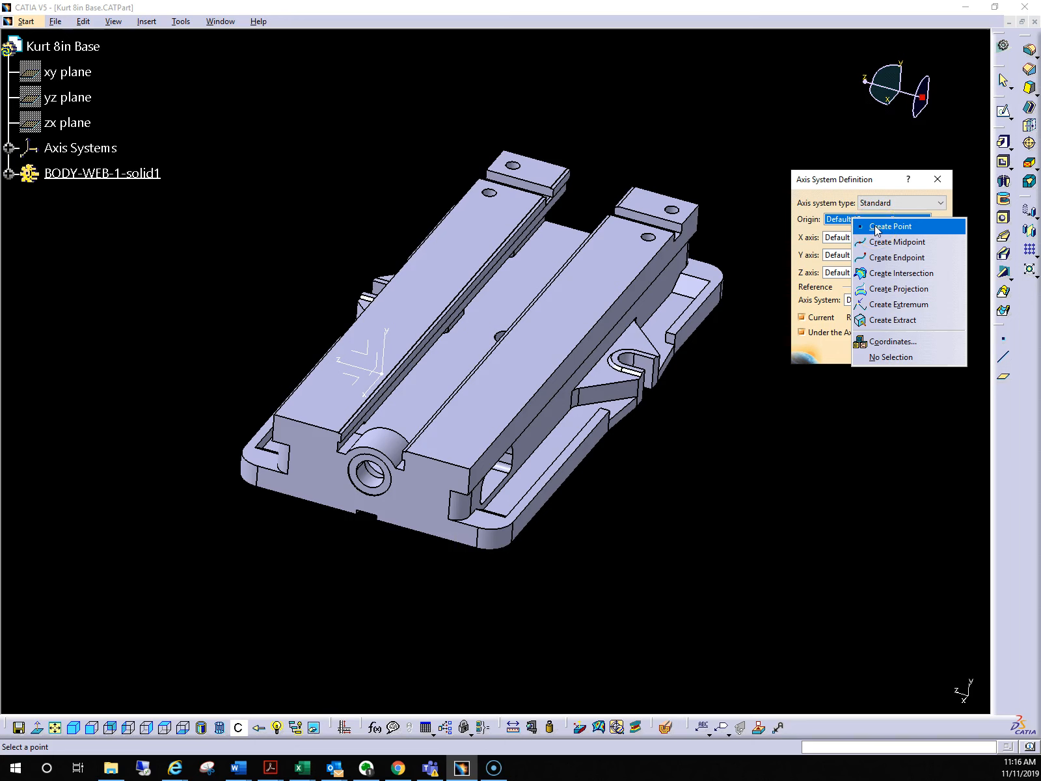
left_click(876, 228)
Define the origin point as the circle center of the central through-hole's edge on the underside of the base
middle_click_drag(463, 580, 388, 264)
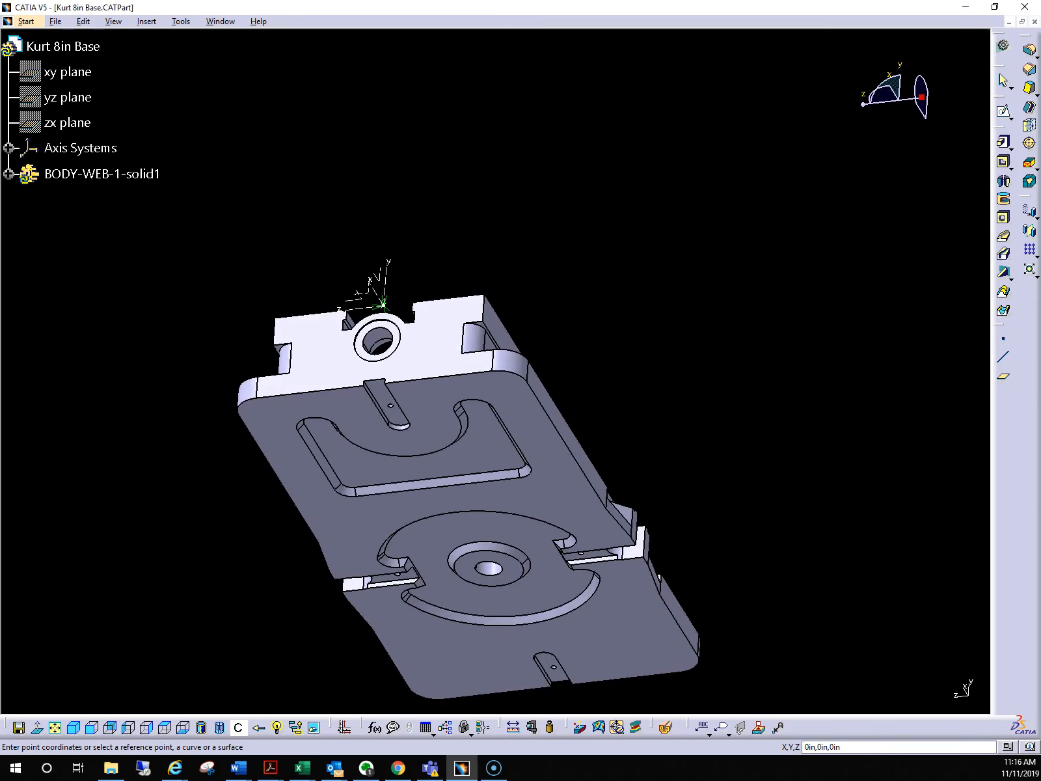
left_click_drag(390, 141, 799, 180)
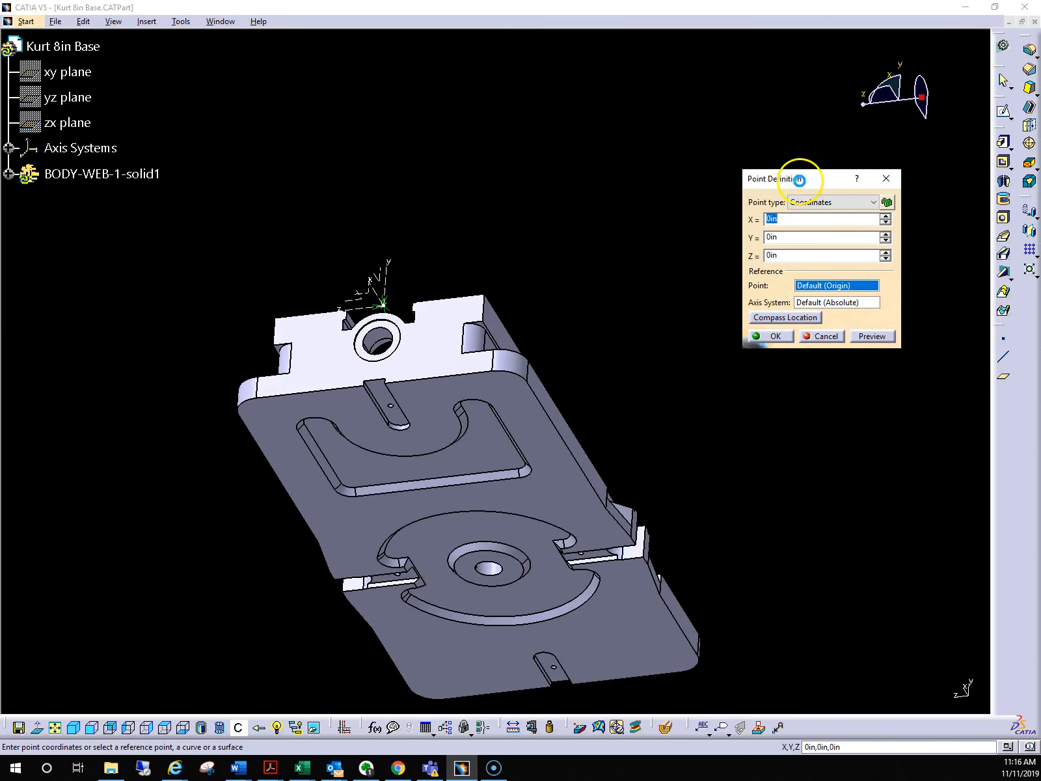
middle_click_drag(621, 346, 530, 165)
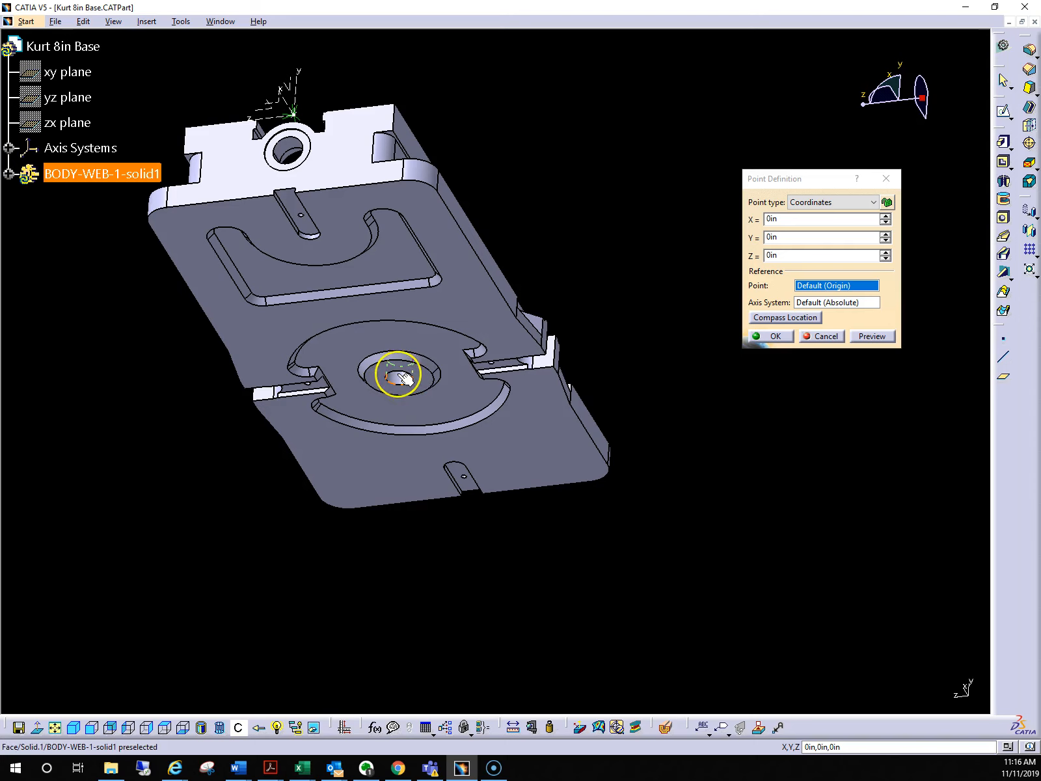
left_click(830, 202)
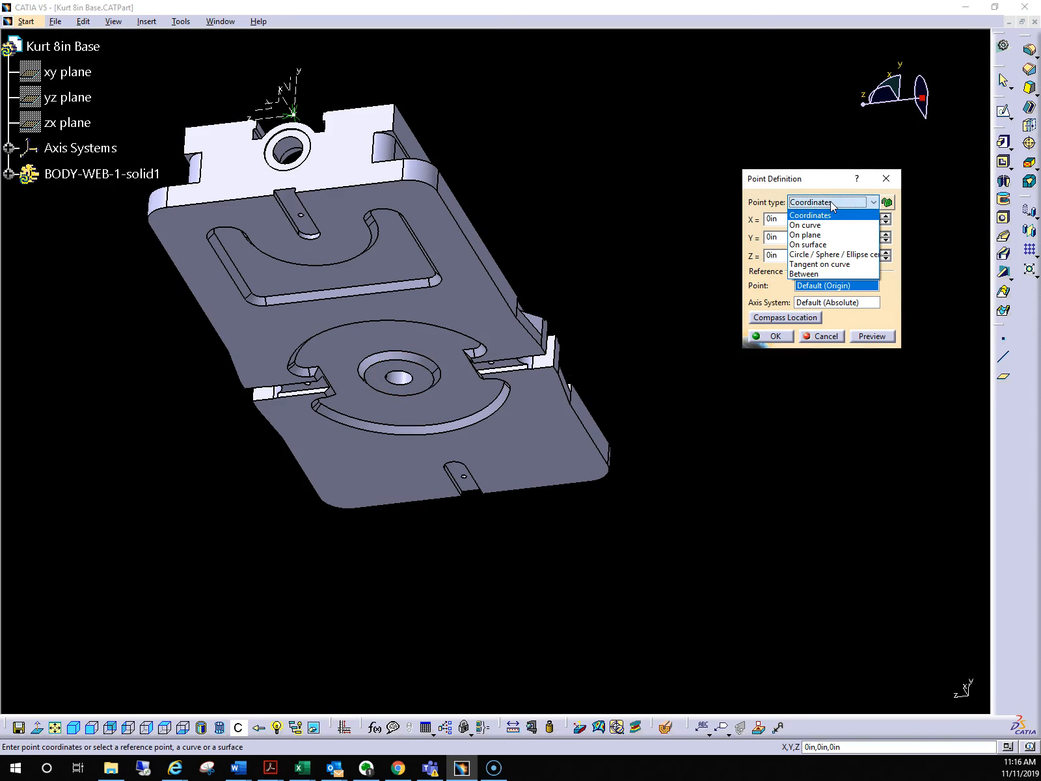
left_click(831, 254)
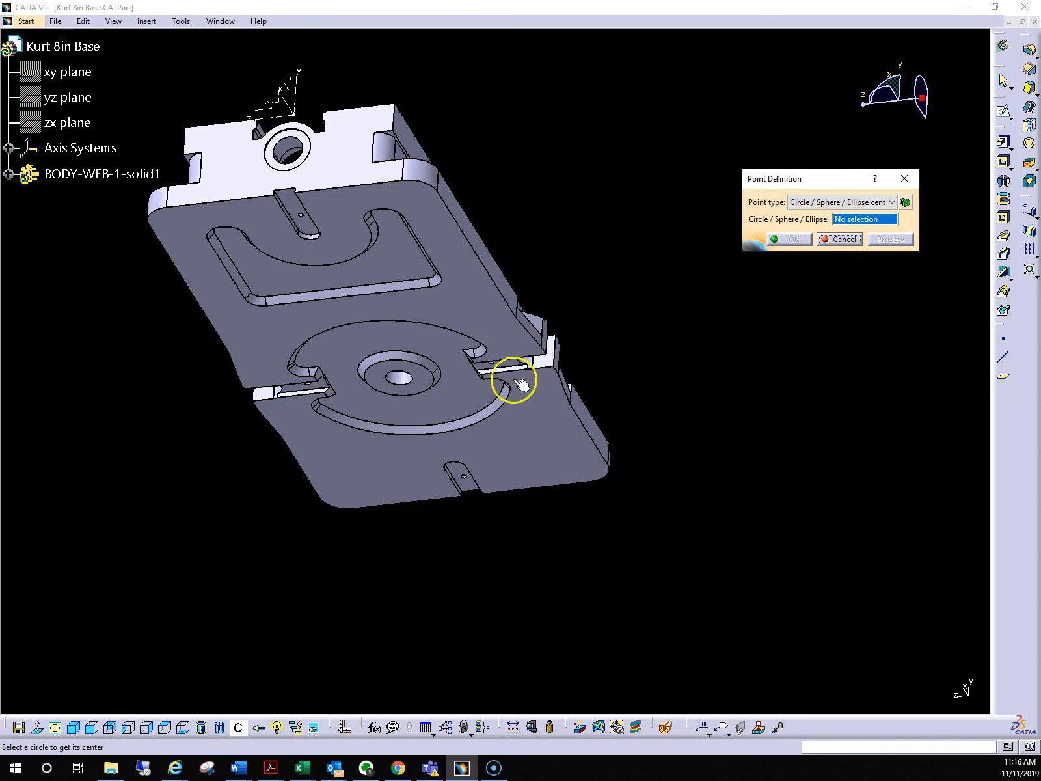
left_click(399, 372)
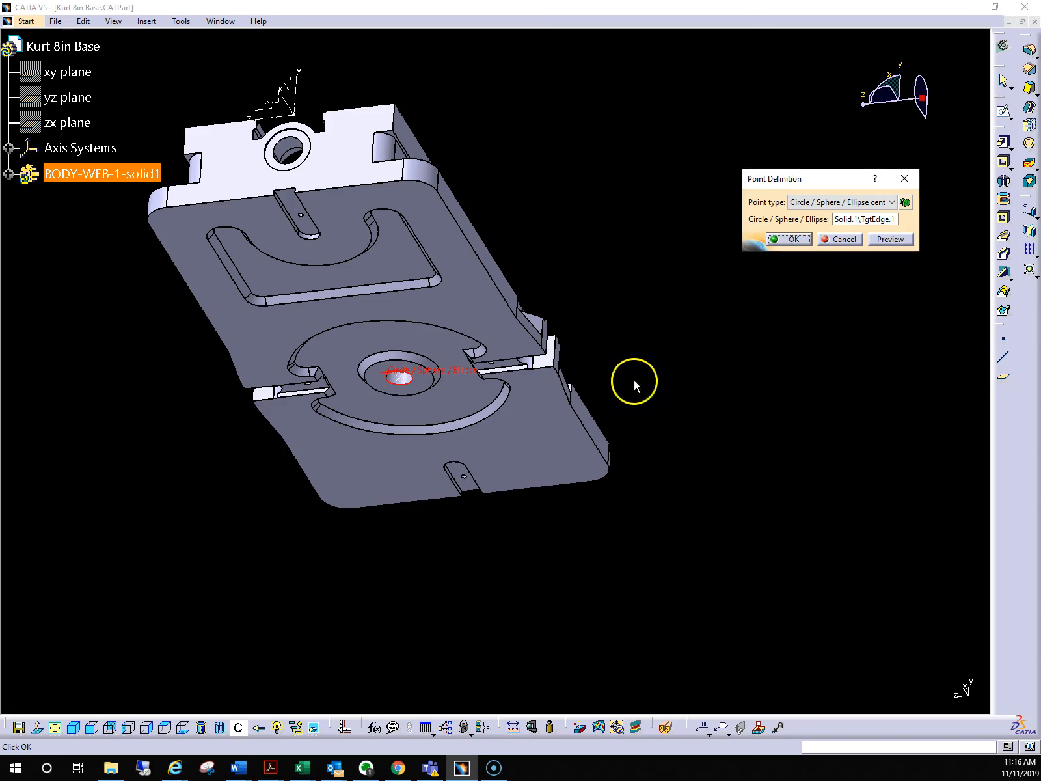
middle_click_drag(435, 425, 498, 400)
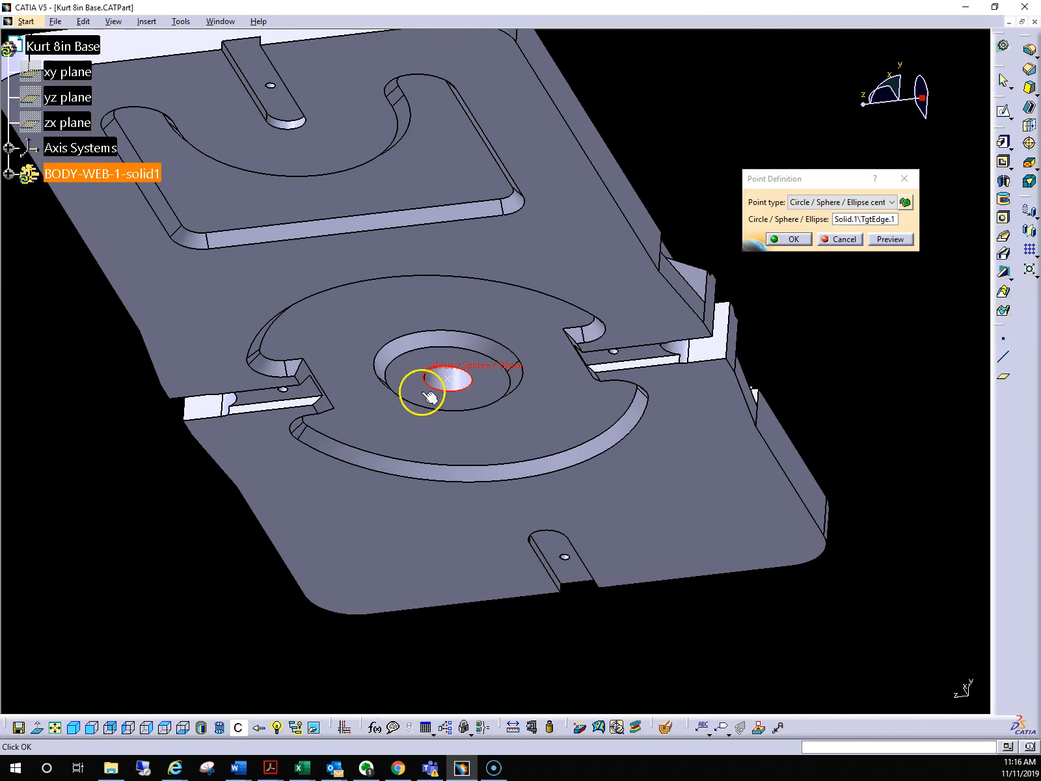
left_click(784, 241)
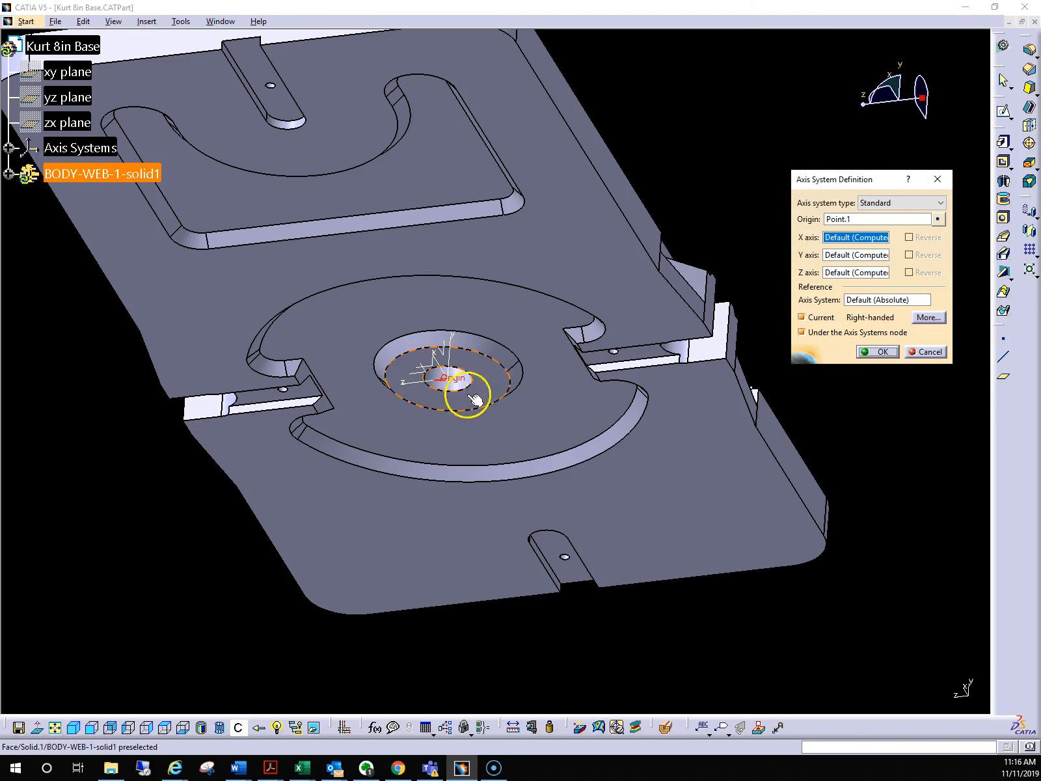
Define the axis system's X axis by coordinates with X 0, Y 0 and Z -1
middle_click_drag(359, 239, 583, 221)
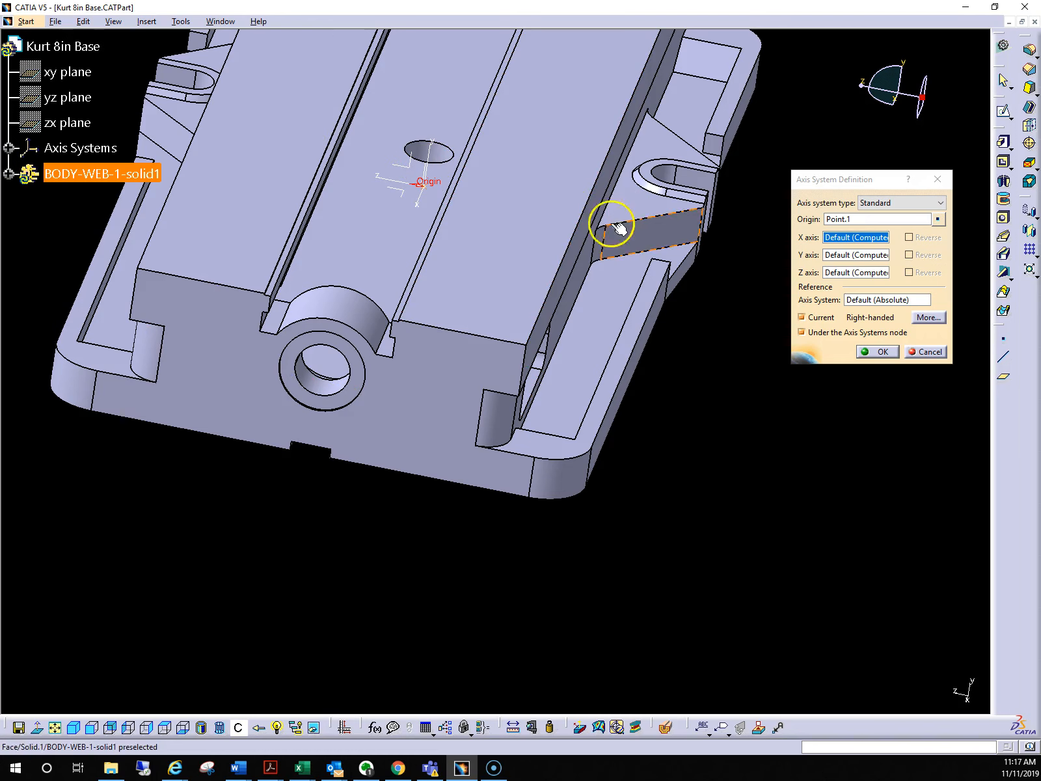
middle_click_drag(483, 239, 387, 285)
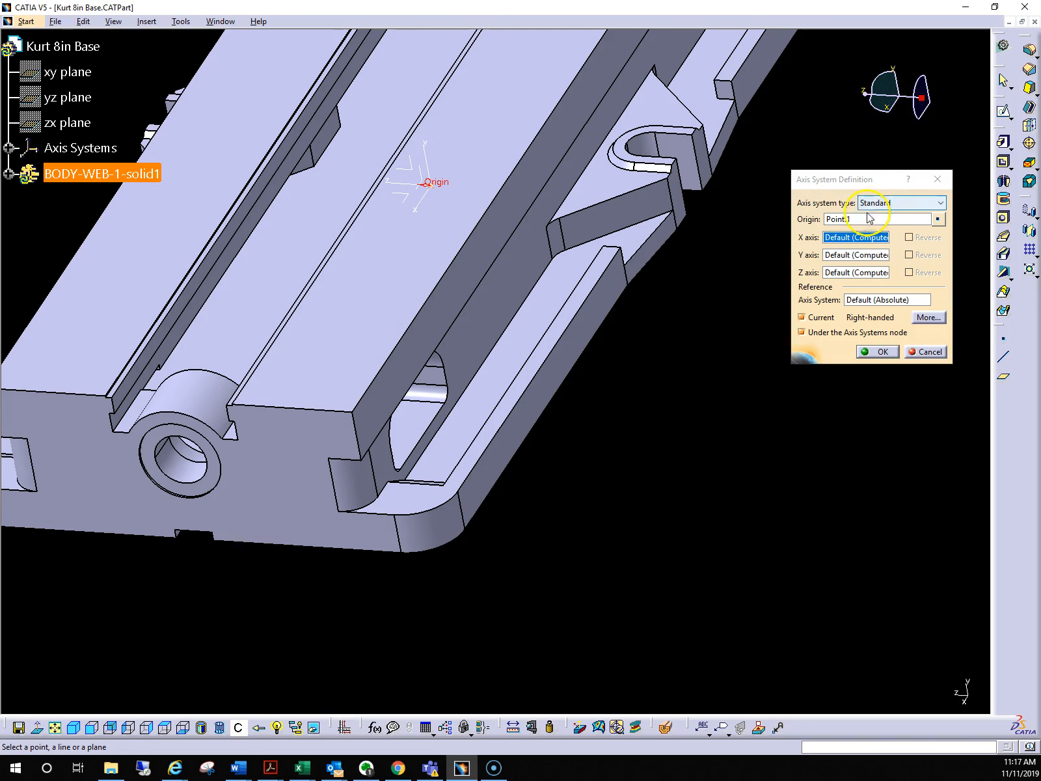
right_click(839, 239)
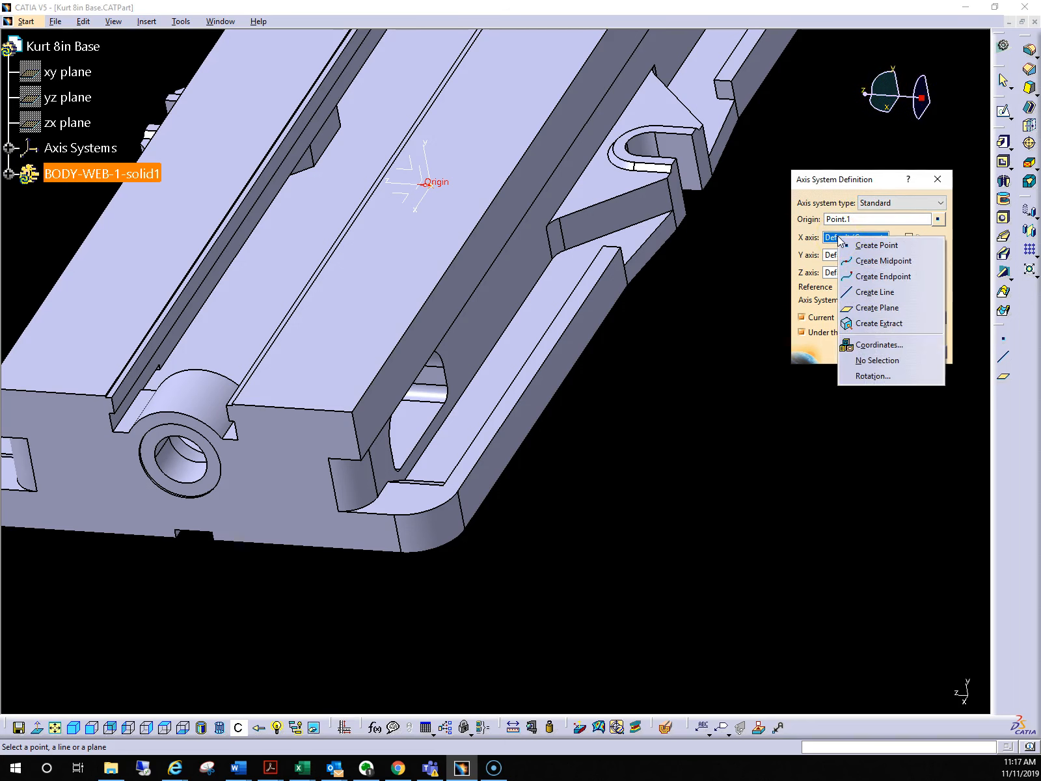
left_click(888, 344)
left_click_drag(965, 350, 729, 346)
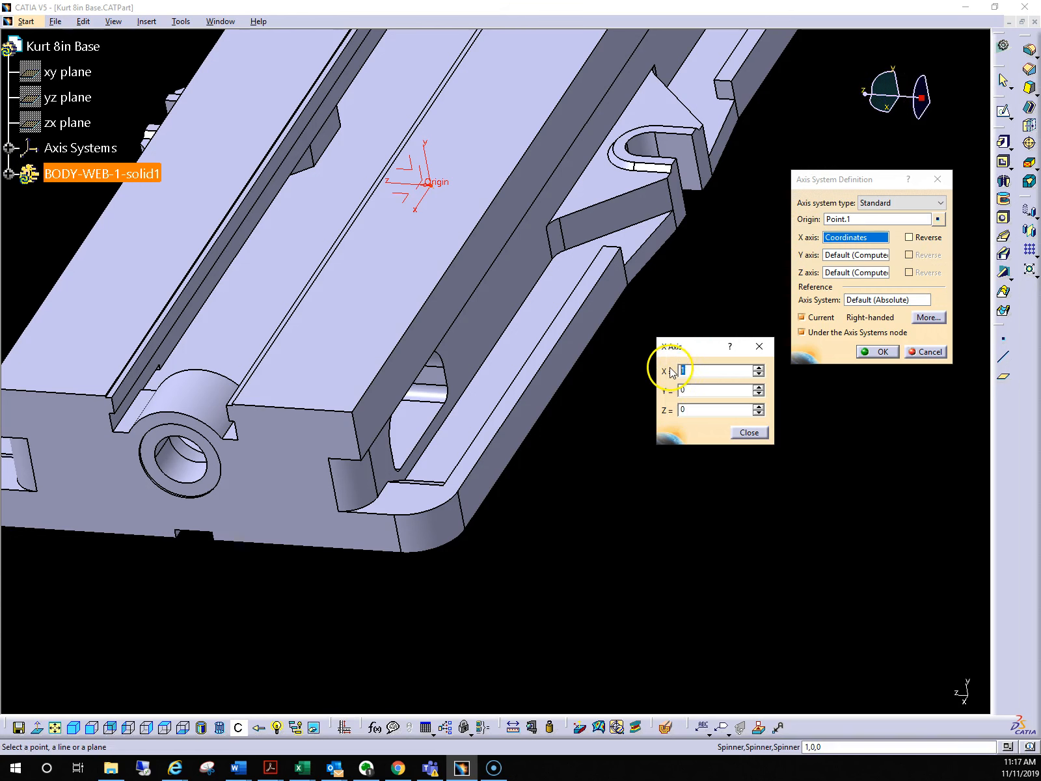
type("0")
key("Tab")
key("Tab")
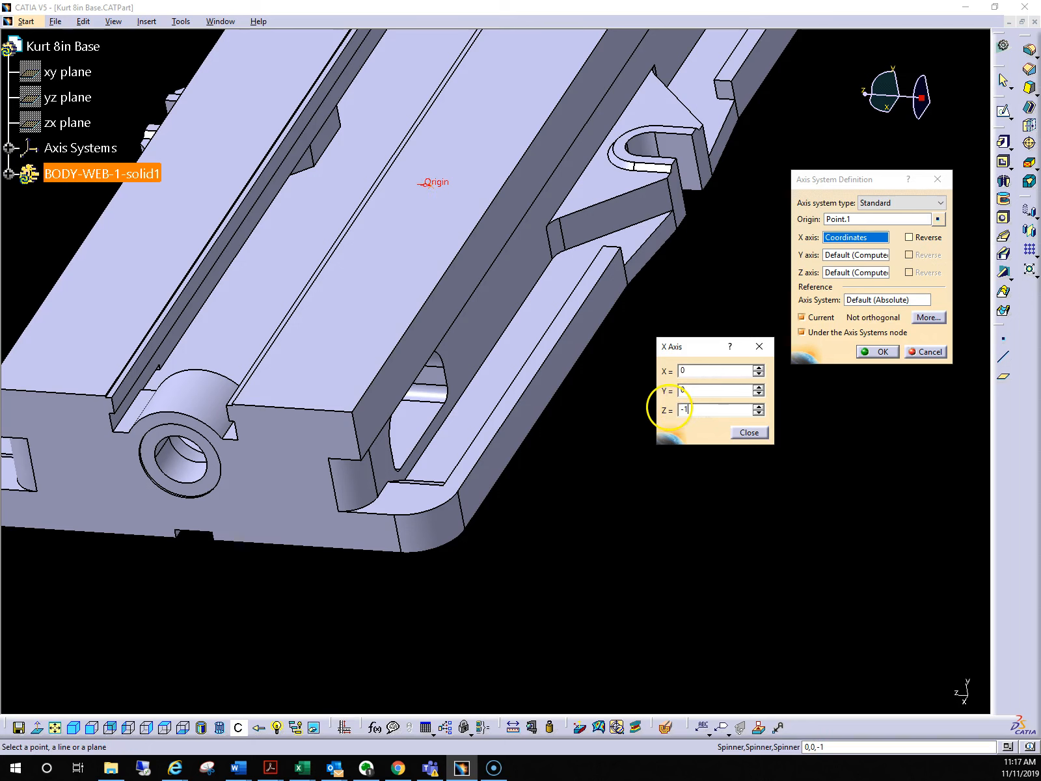
left_click(750, 433)
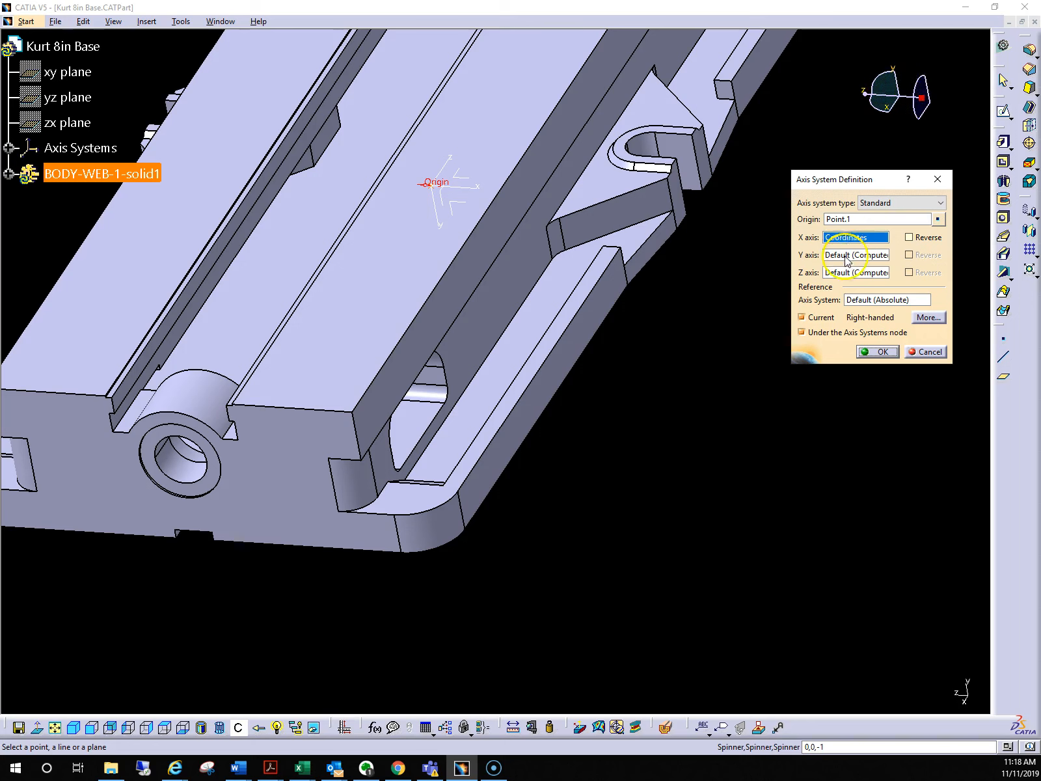
Define the axis system's Z axis by coordinates with X 0, Y 1 and Z 0, and create the axis system
left_click(855, 273)
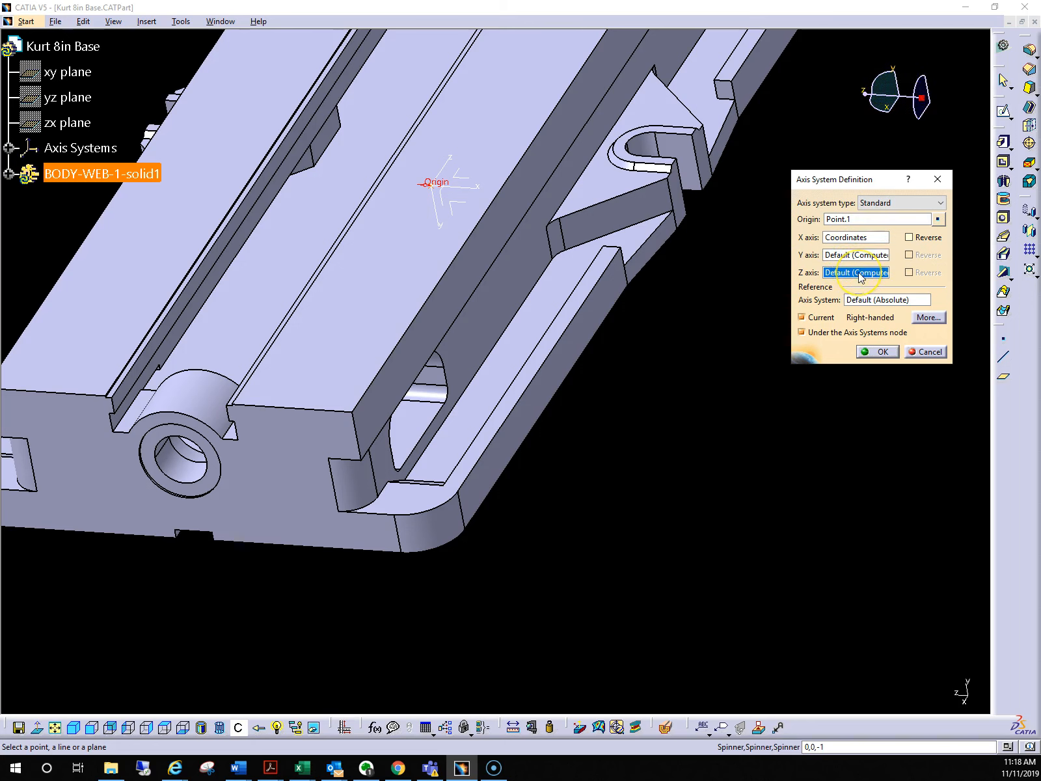
right_click(860, 276)
left_click(892, 379)
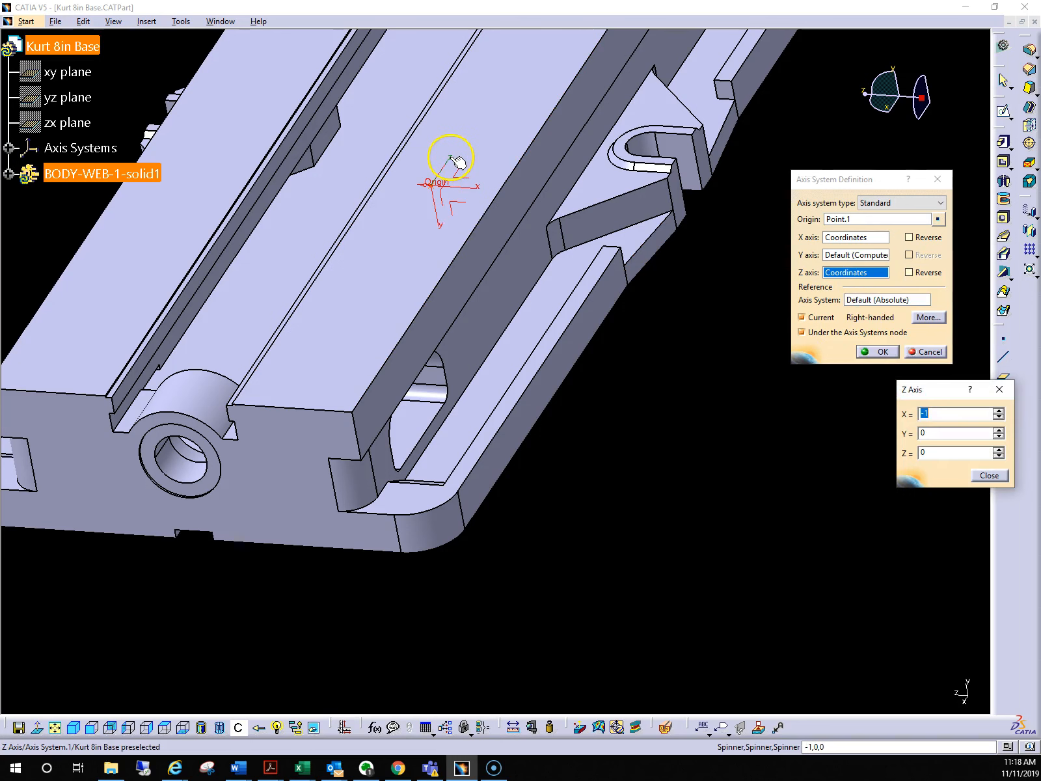
left_click(938, 412)
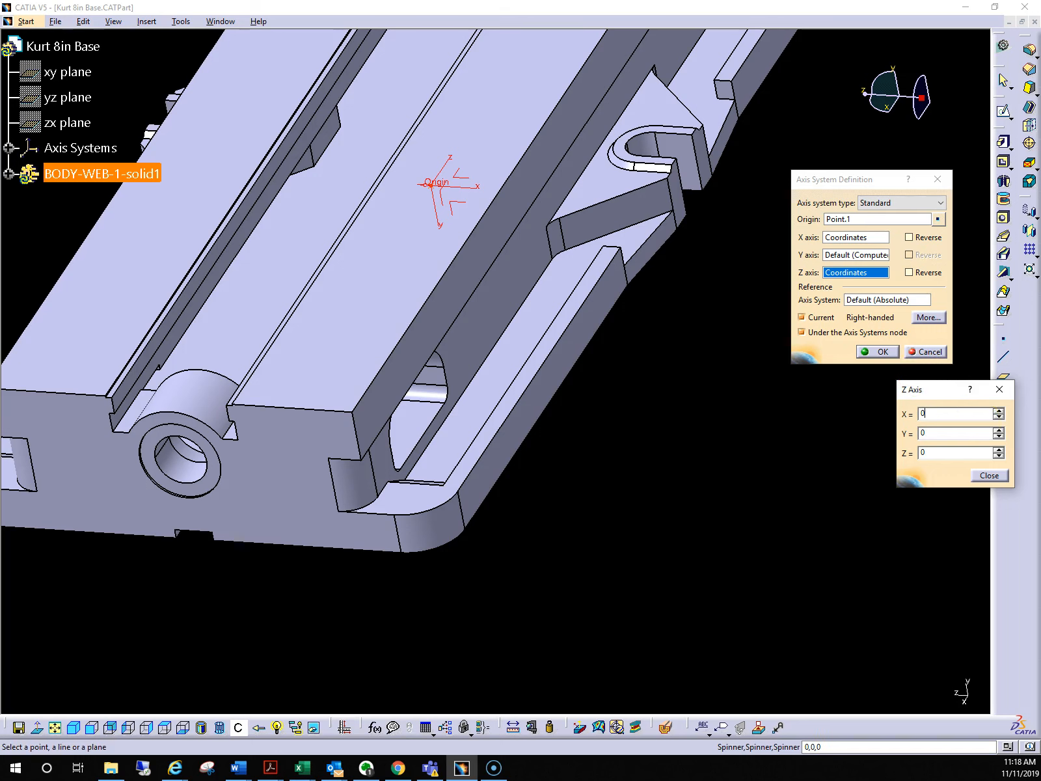
left_click(937, 432)
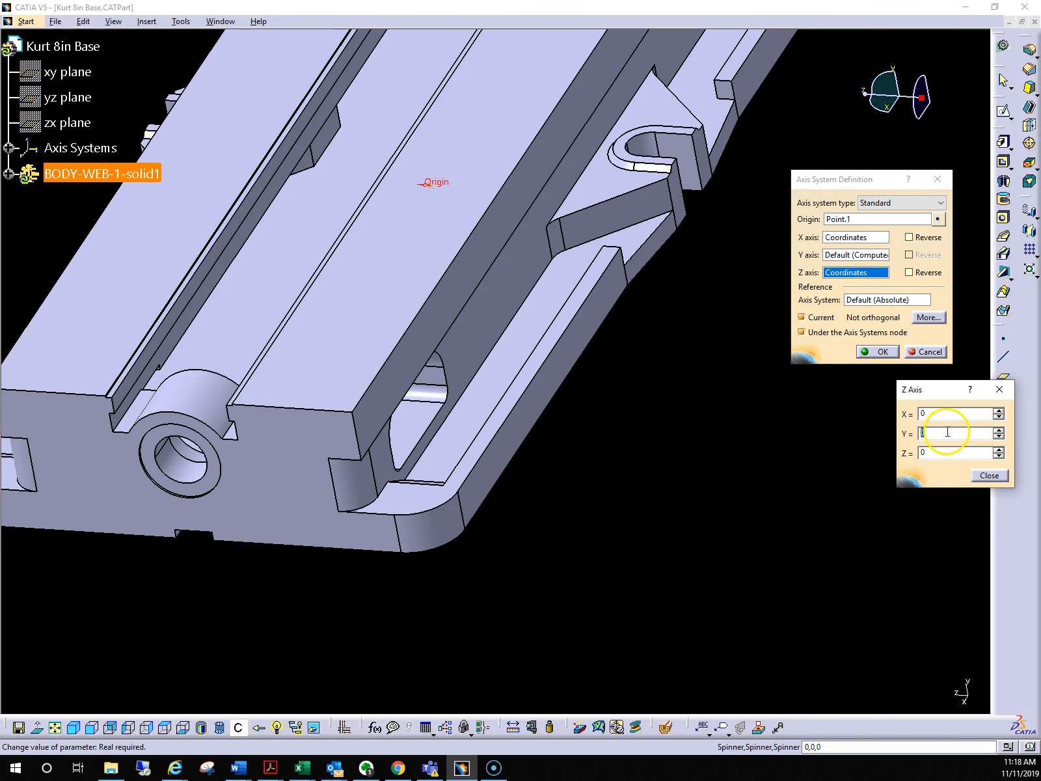
type("1")
left_click(989, 476)
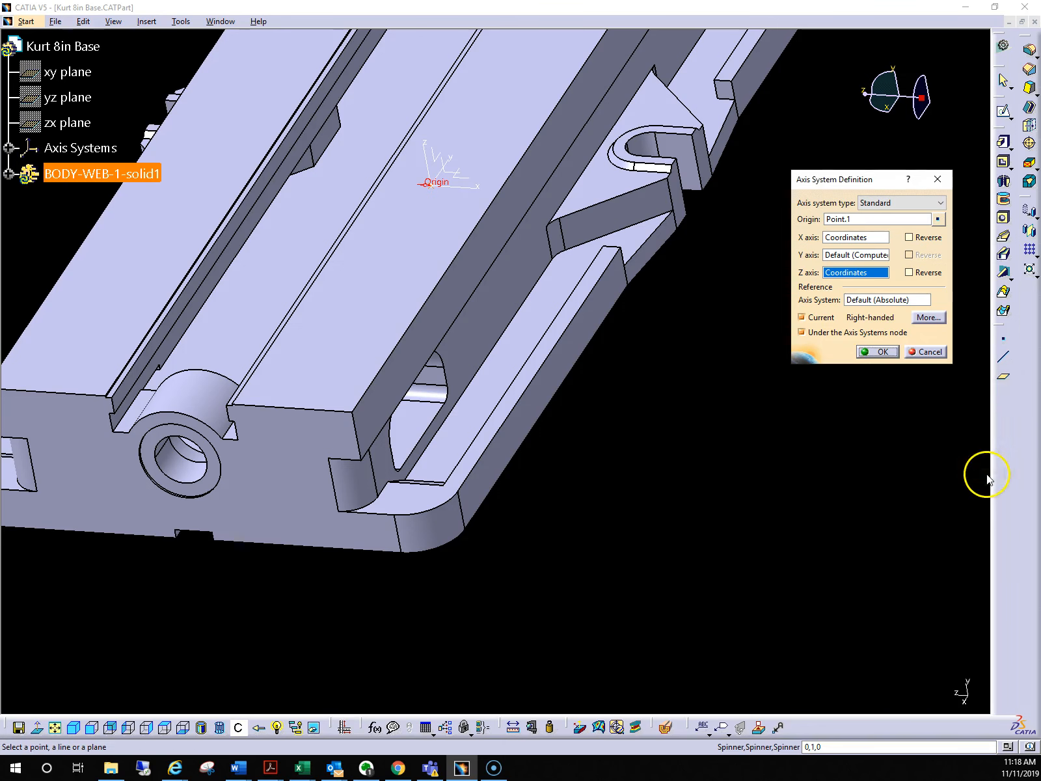
middle_click_drag(395, 158, 403, 185)
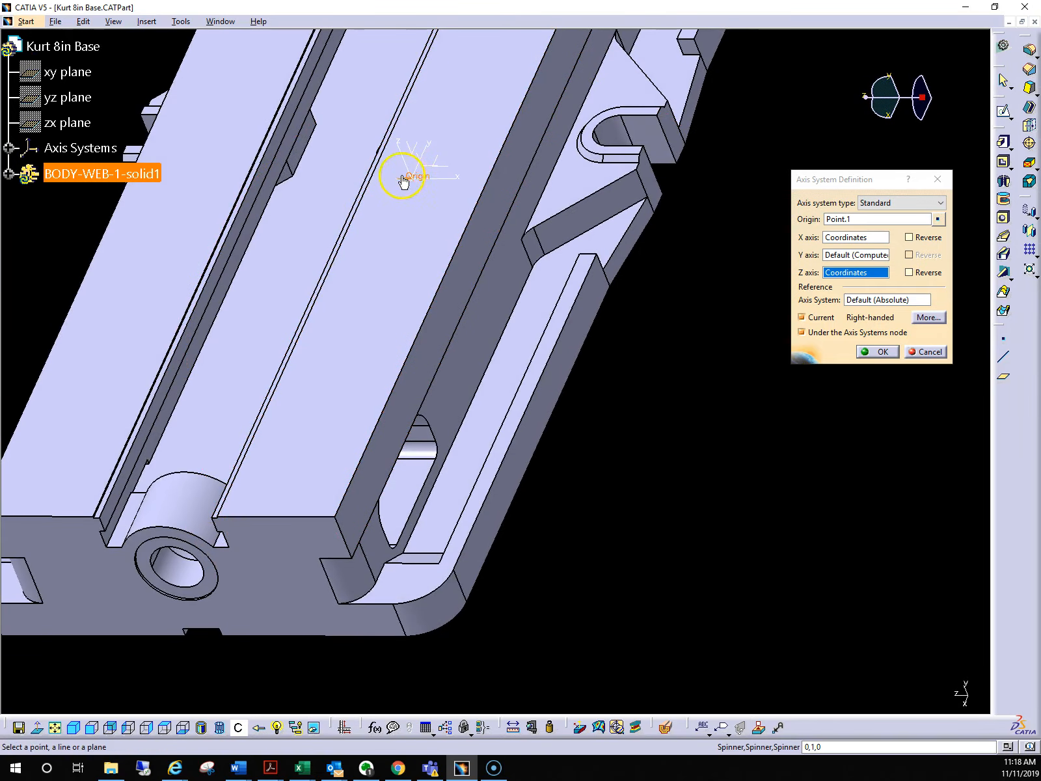
middle_click_drag(686, 211, 448, 211)
scroll(694, 213, "down", 1)
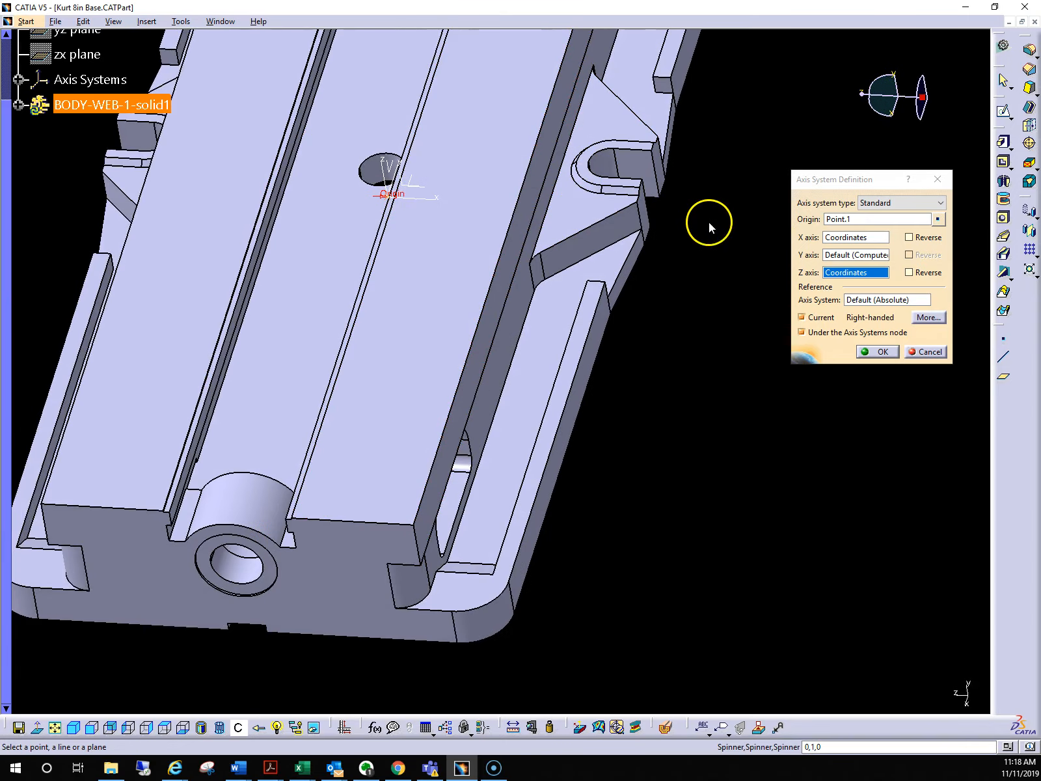
left_click(884, 352)
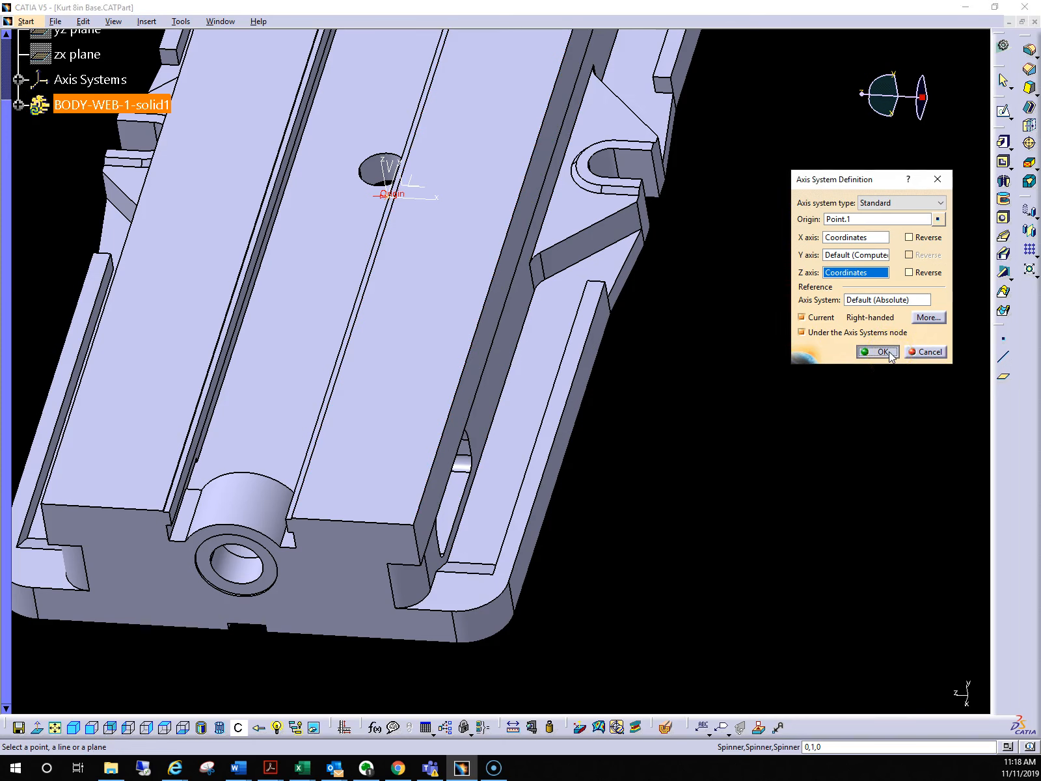
left_click(889, 351)
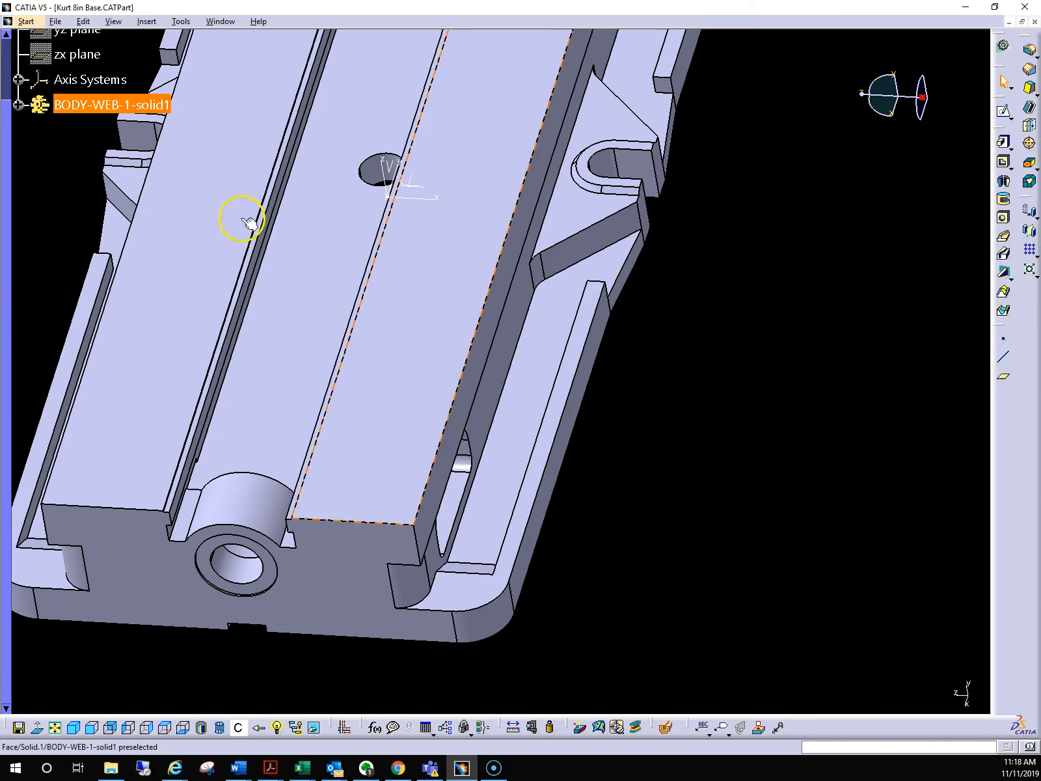
Rename the new axis system of the vice base as Attach Axis System.1
scroll(63, 186, "up", 2)
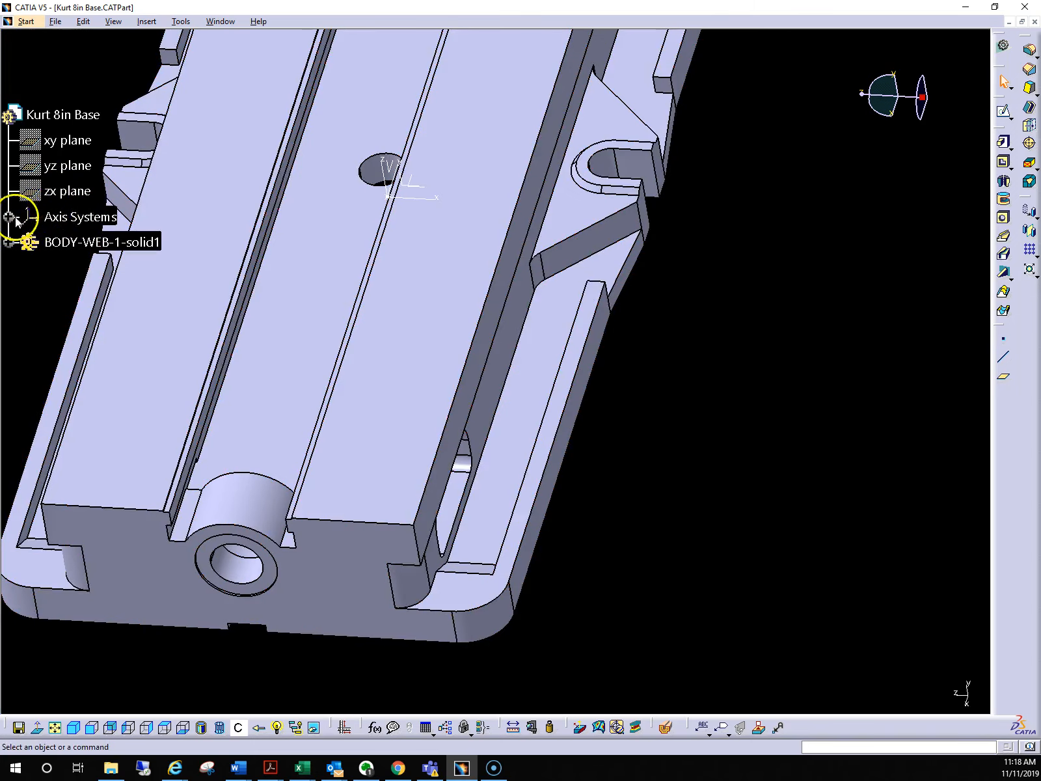
left_click(10, 217)
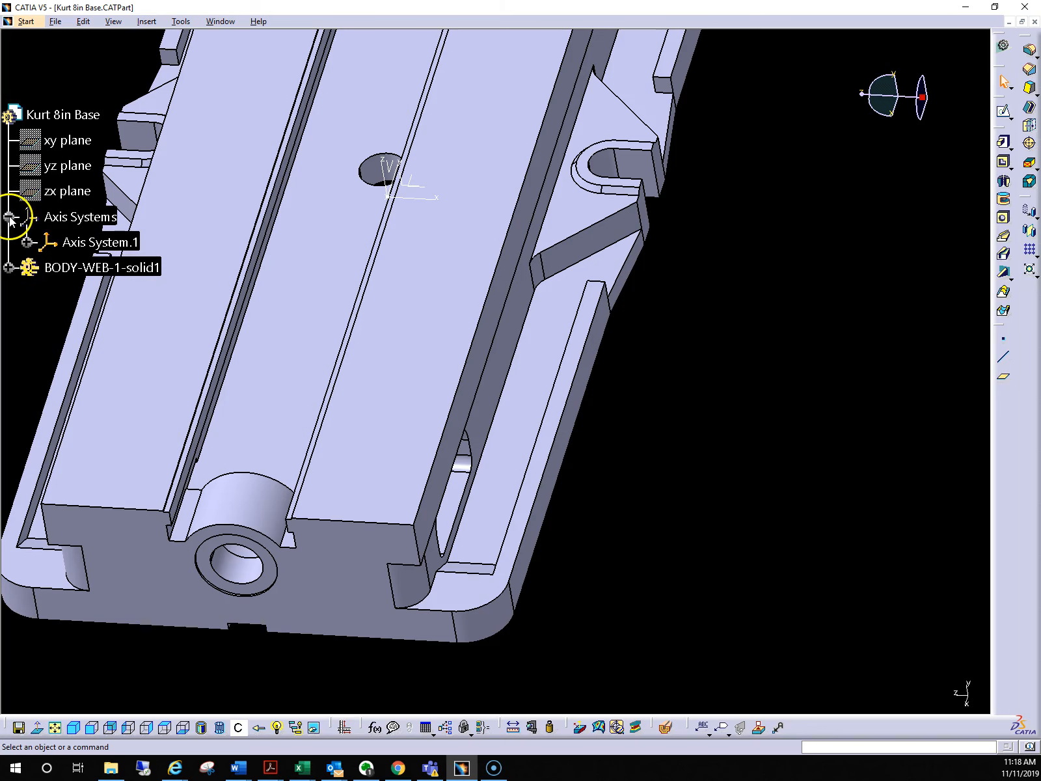
right_click(94, 246)
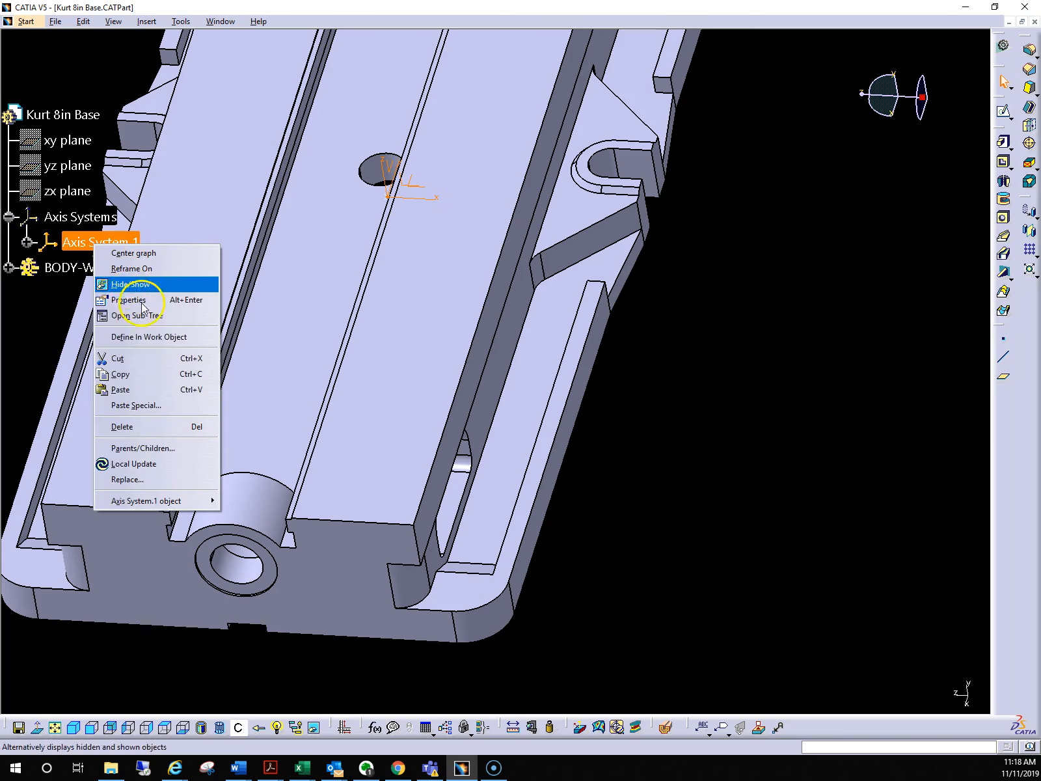
left_click(134, 299)
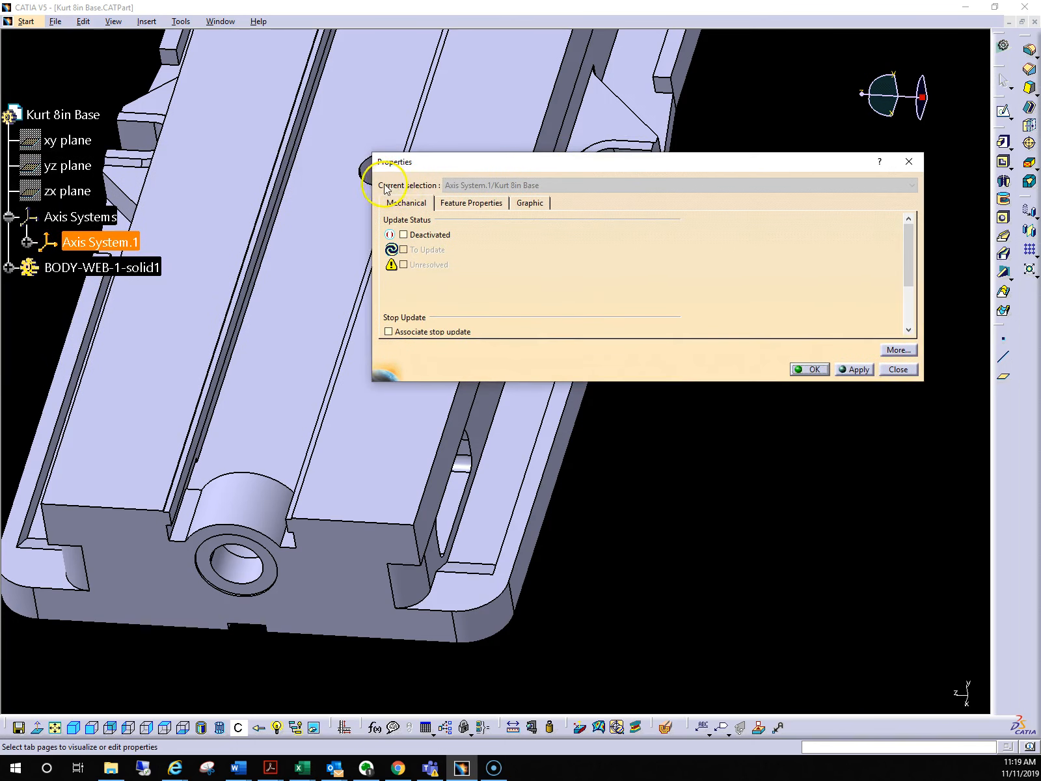
left_click(470, 203)
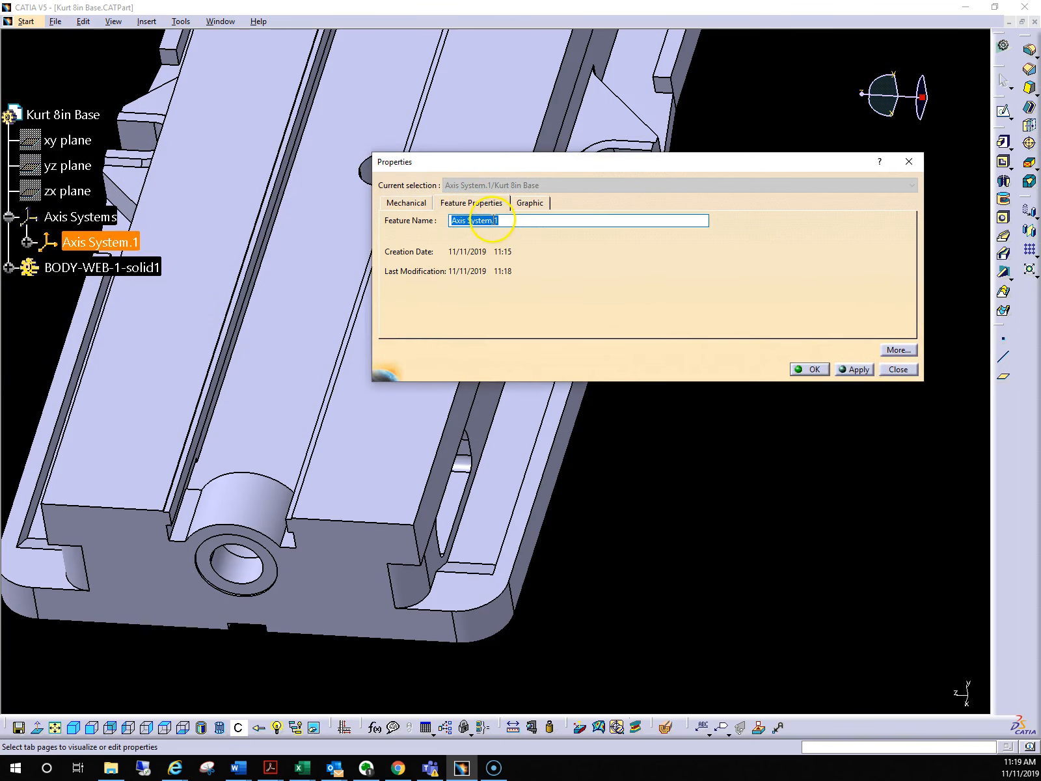
left_click_drag(494, 220, 430, 218)
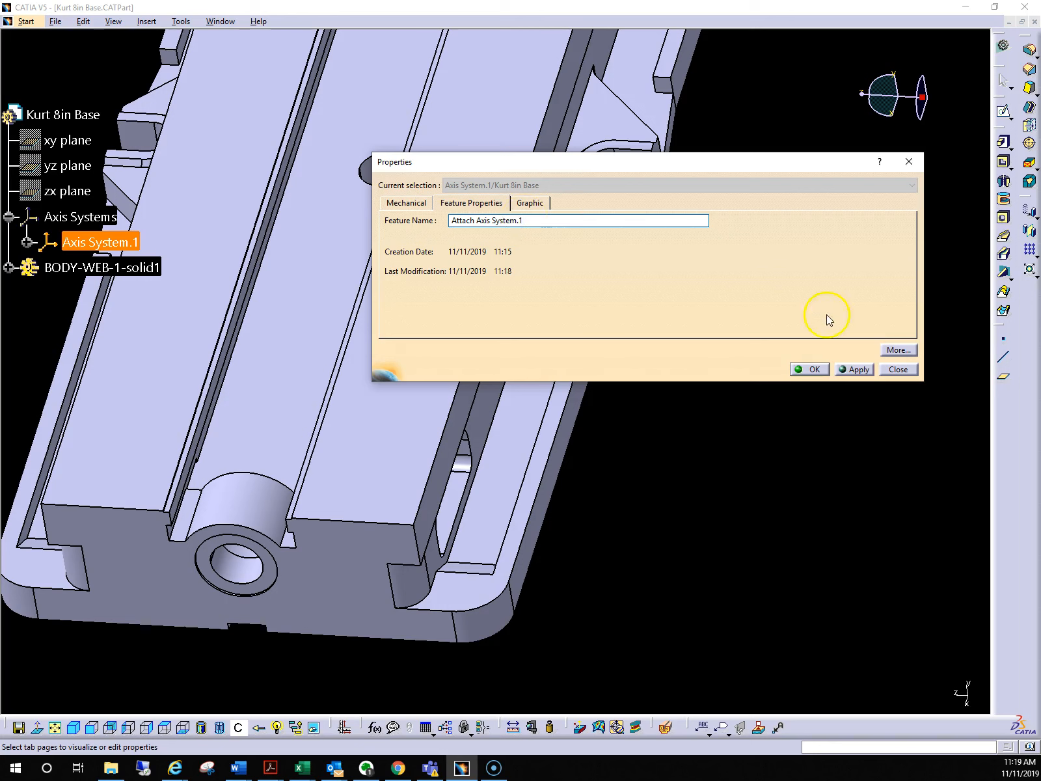
left_click(812, 368)
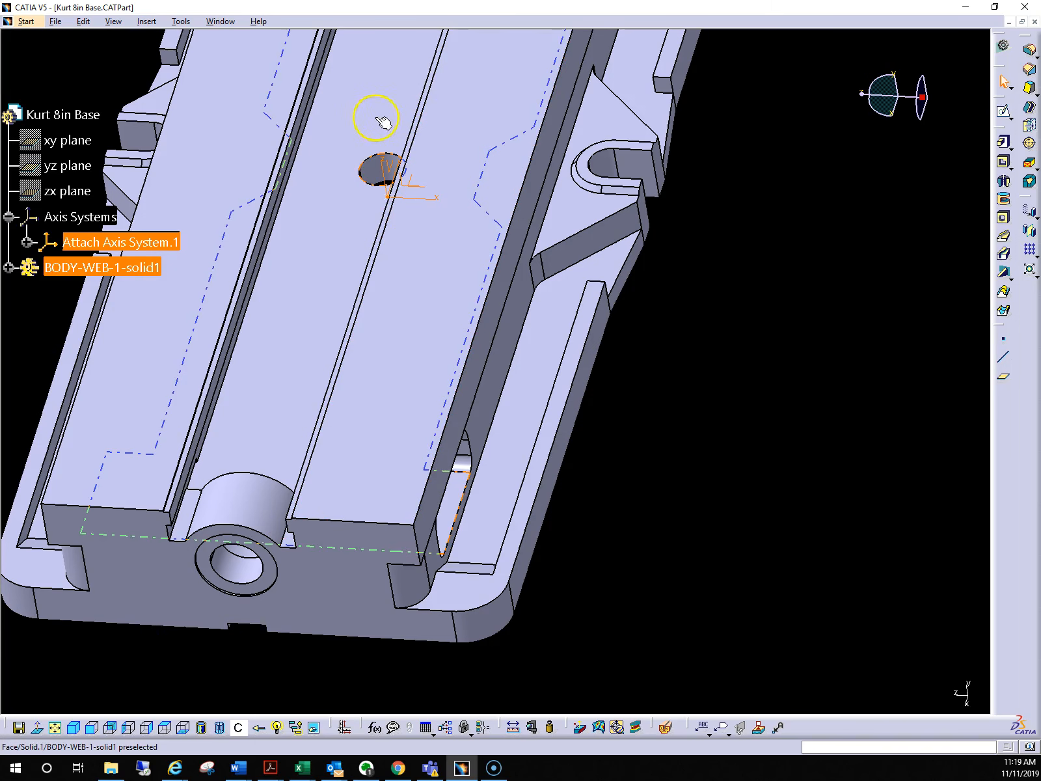
Return to the Example PM Process 1 setup window and examine the axis system's placement and orientation on the vice base
left_click(221, 21)
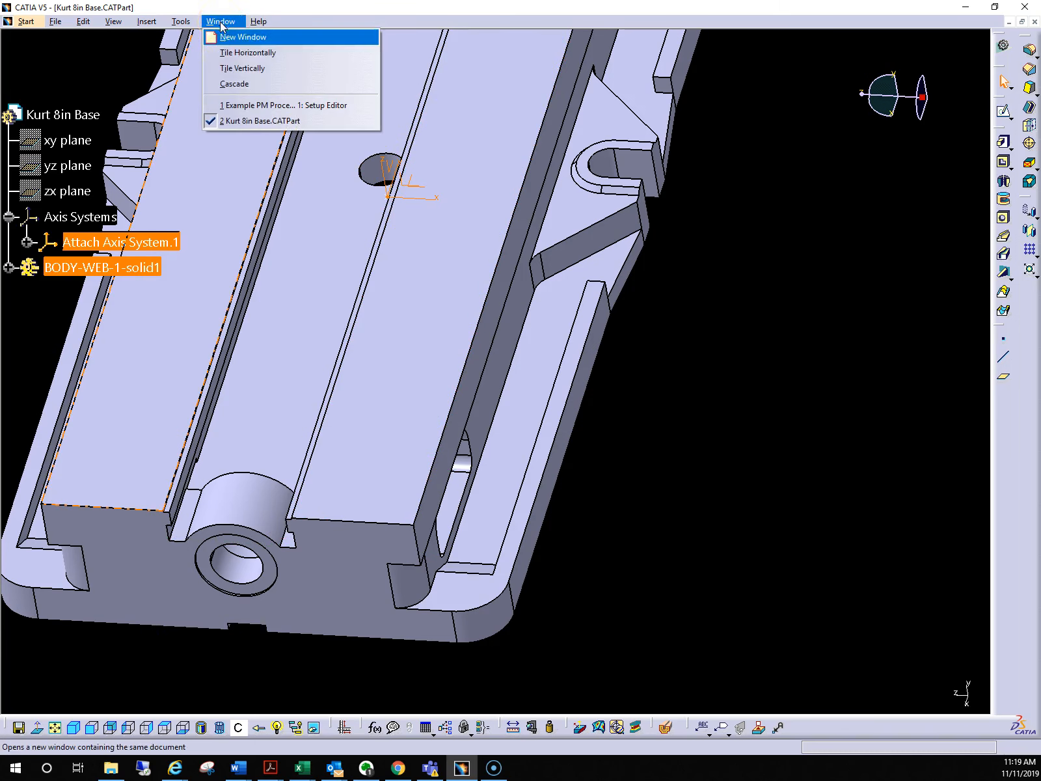
left_click(257, 106)
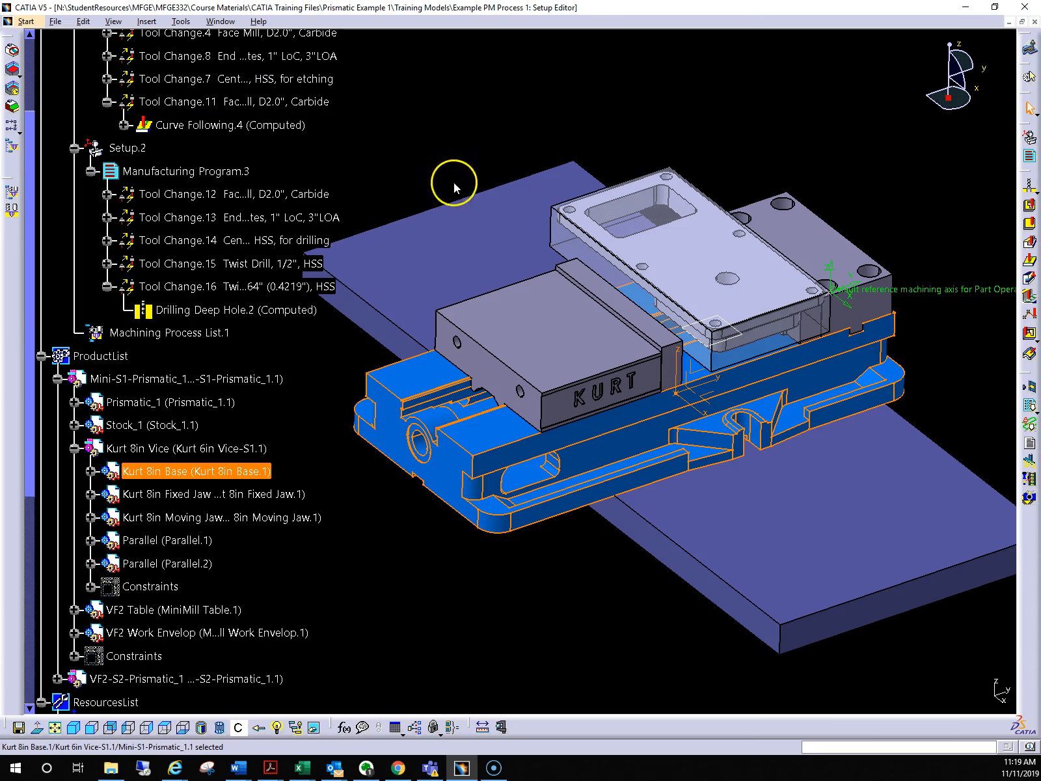
middle_click_drag(623, 262, 686, 296)
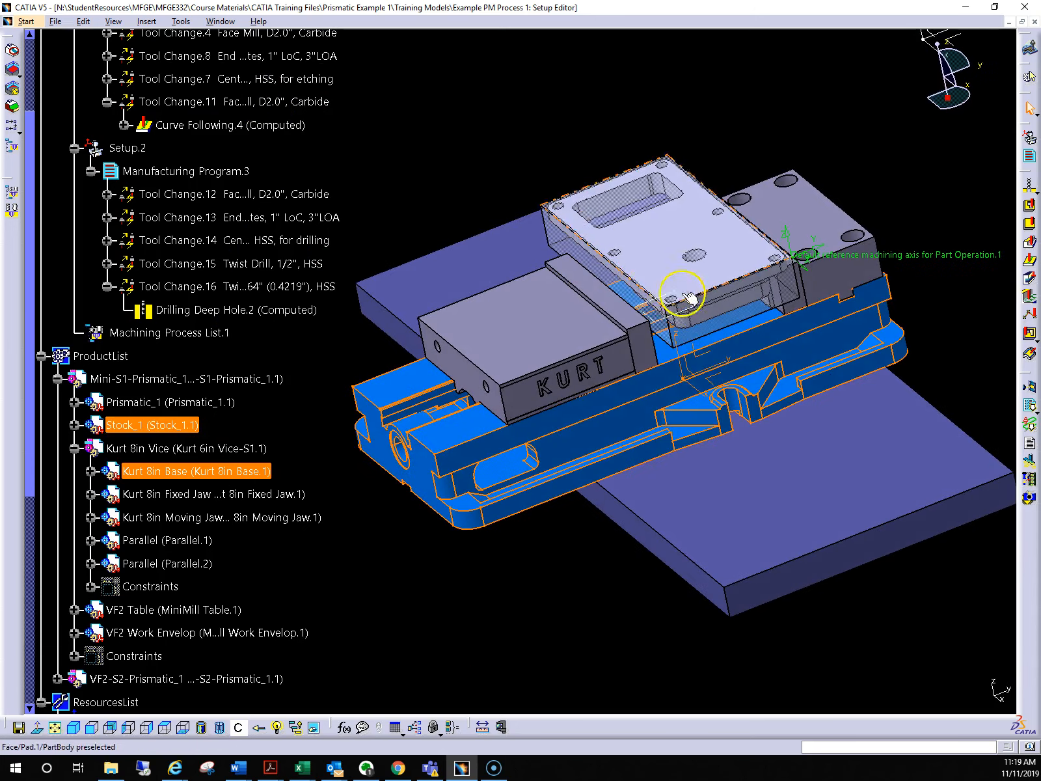
middle_click_drag(674, 379, 845, 449)
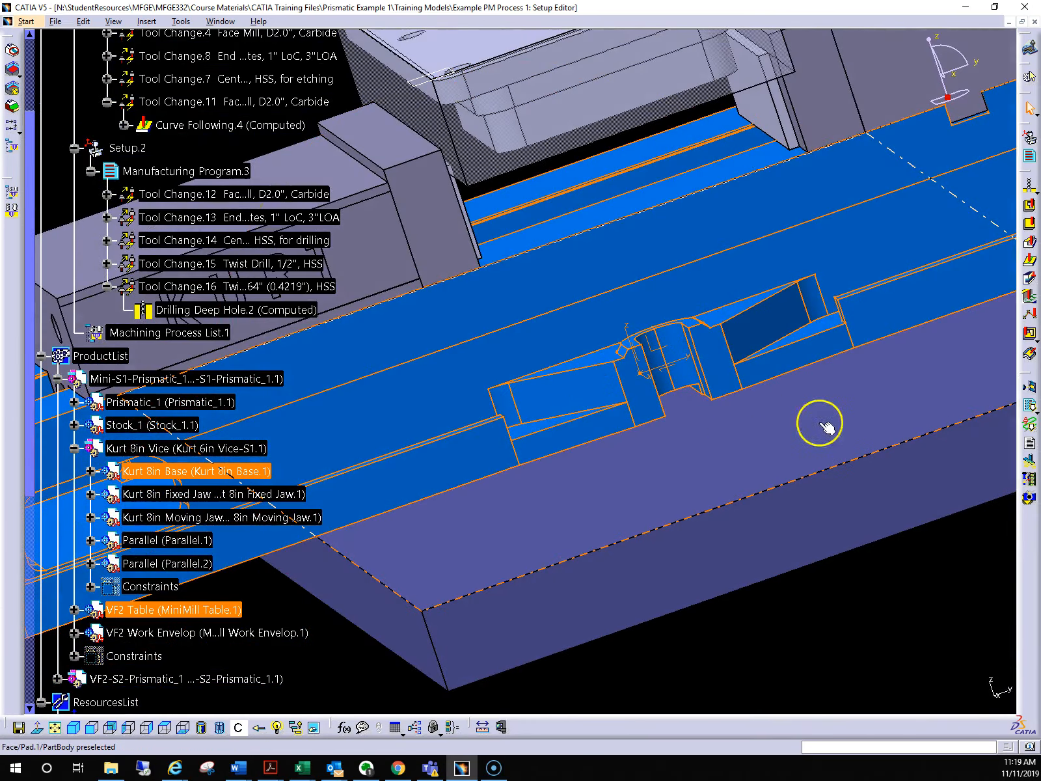
middle_click_drag(732, 425, 688, 462)
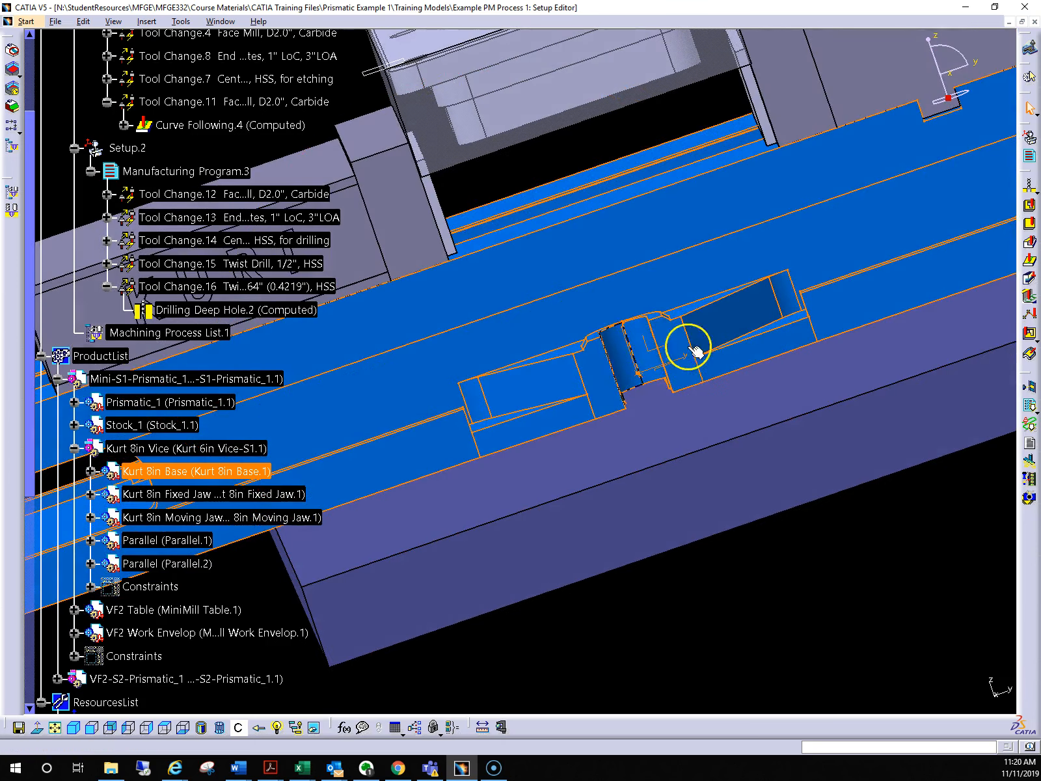
middle_click_drag(578, 337, 762, 463)
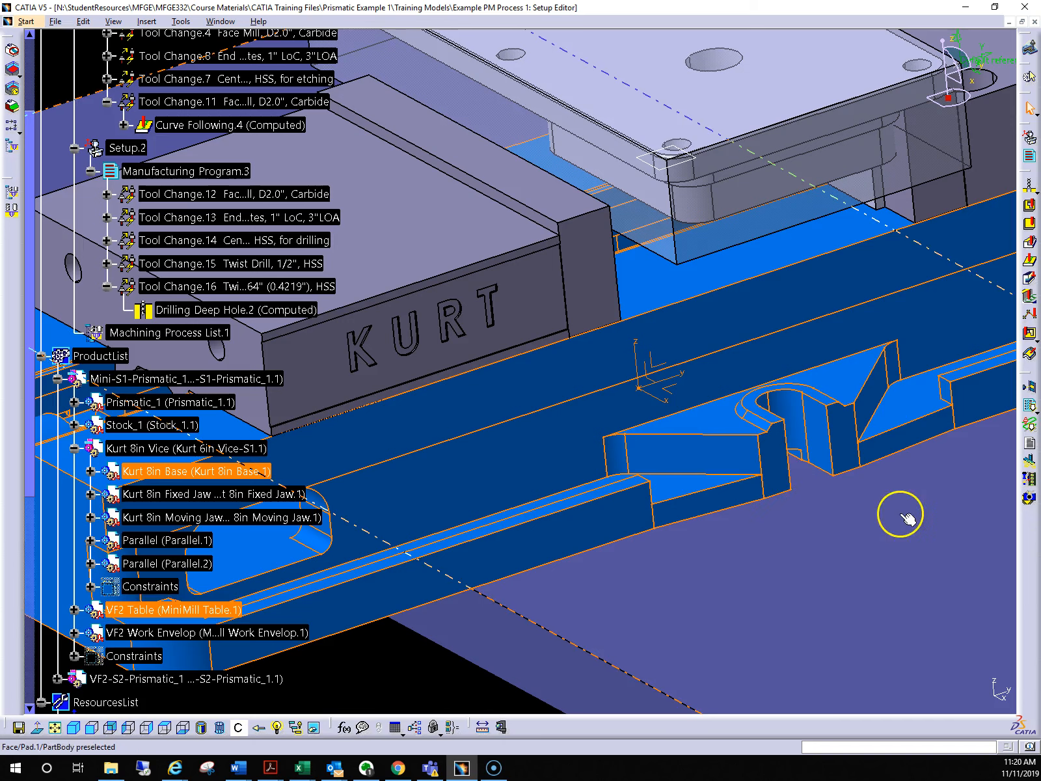
middle_click_drag(609, 311, 635, 453, "ctrl")
middle_click_drag(634, 380, 642, 407, "ctrl")
scroll(615, 414, "up", 1)
middle_click(615, 415)
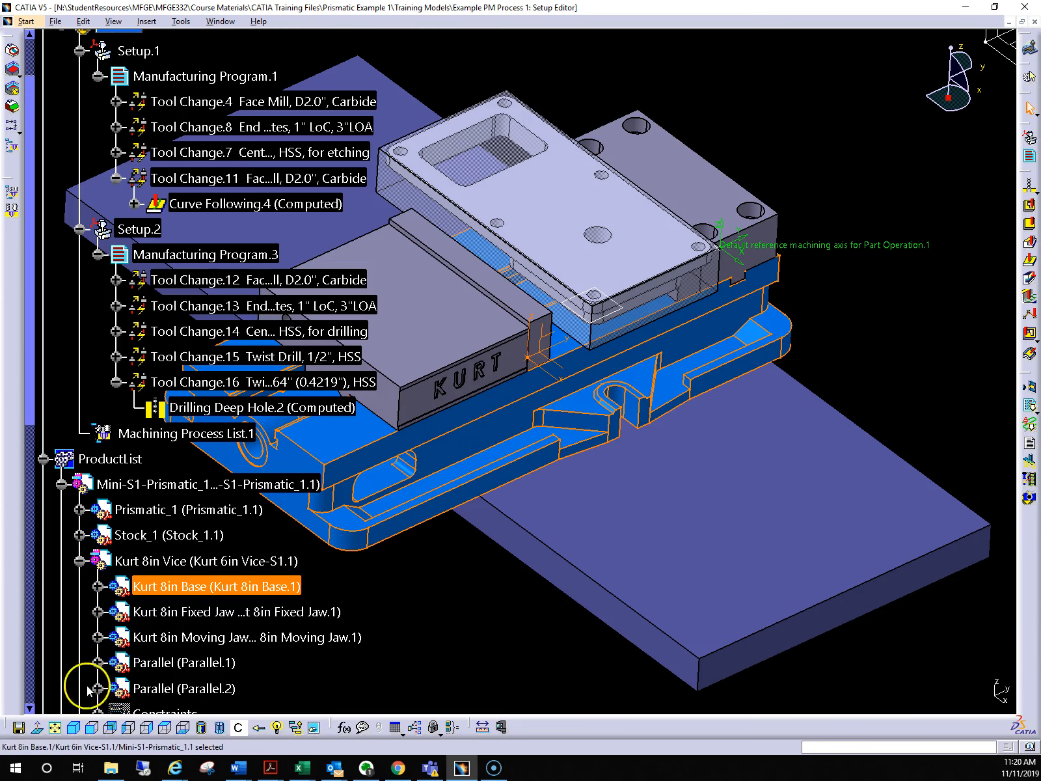
Launch the CATIA 5 VERICUT Interface and place its window beside the vice model
left_click(16, 773)
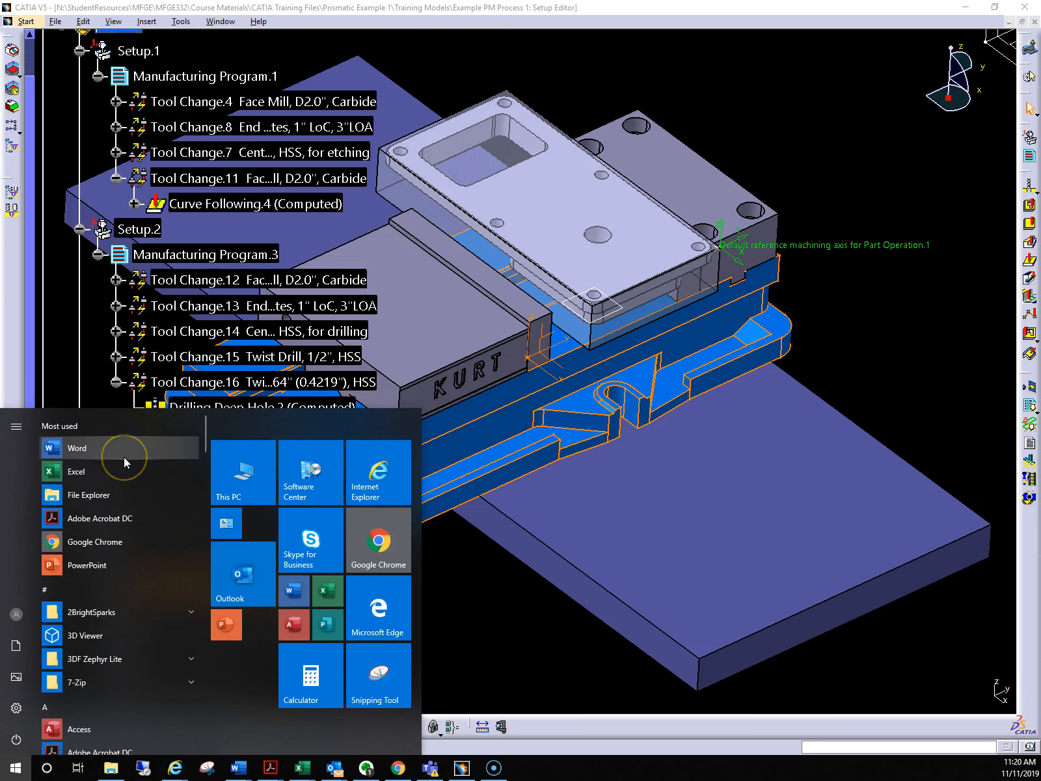
type("CAT")
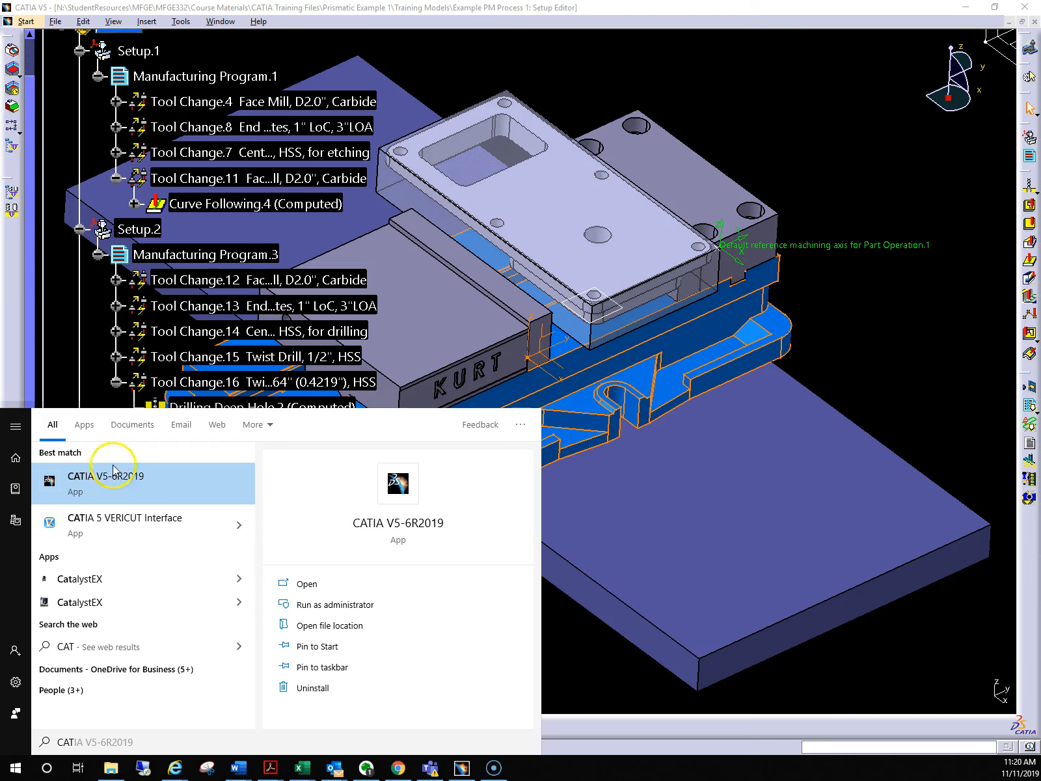
left_click(132, 524)
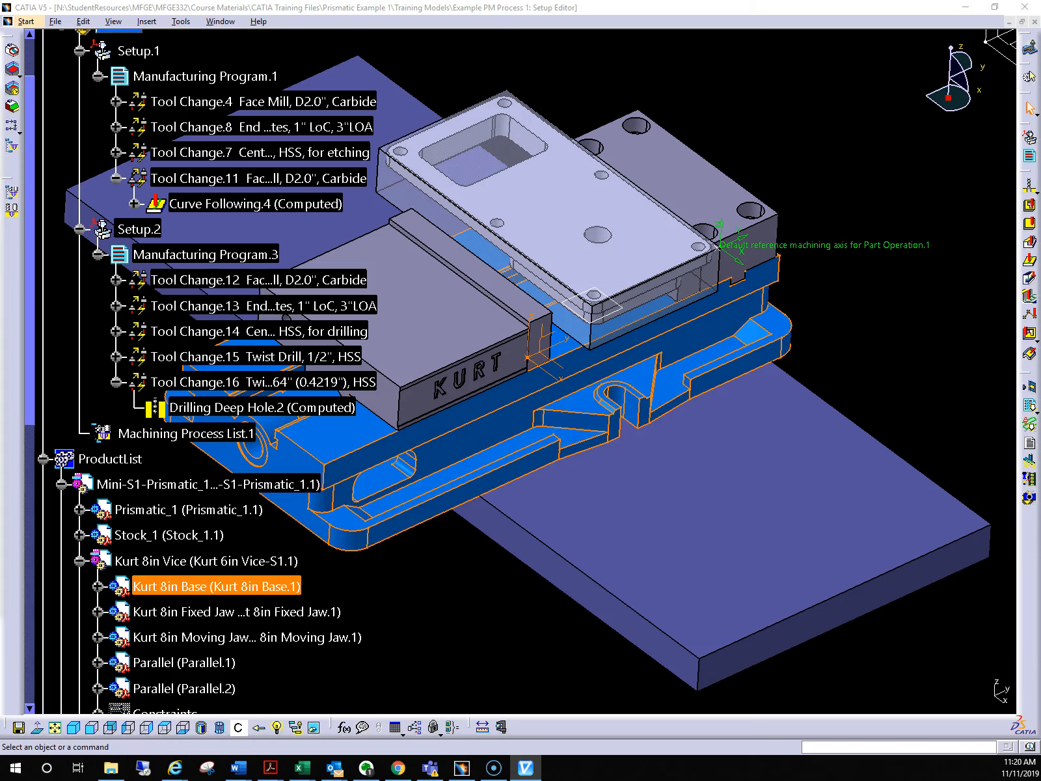
left_click_drag(174, 98, 763, 76)
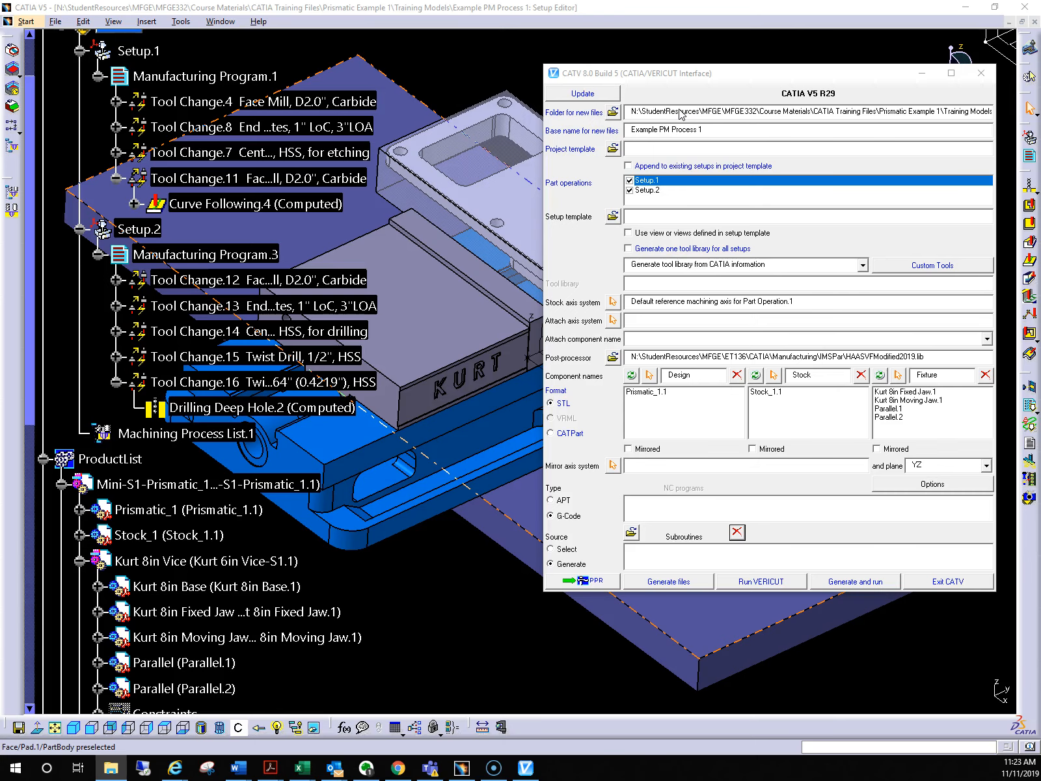
Switch to File Explorer and create a folder named Vericut Files inside Training Models
left_click_drag(0, 142, 780, 153)
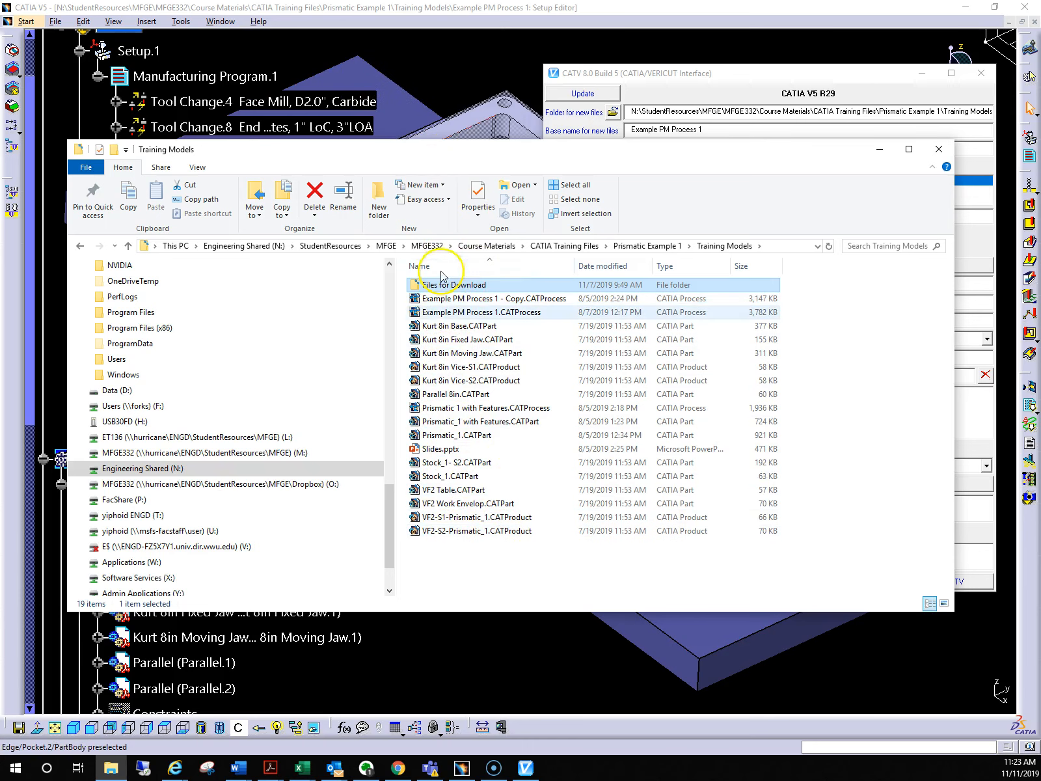
right_click(428, 551)
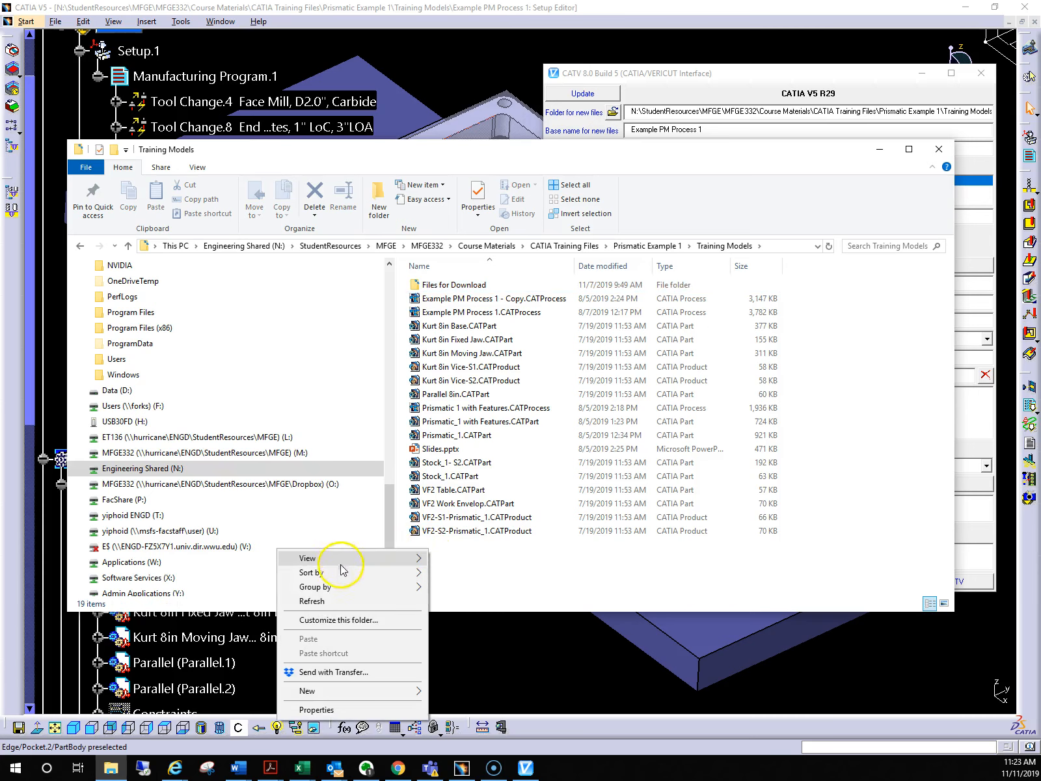
mouse_move(389, 699)
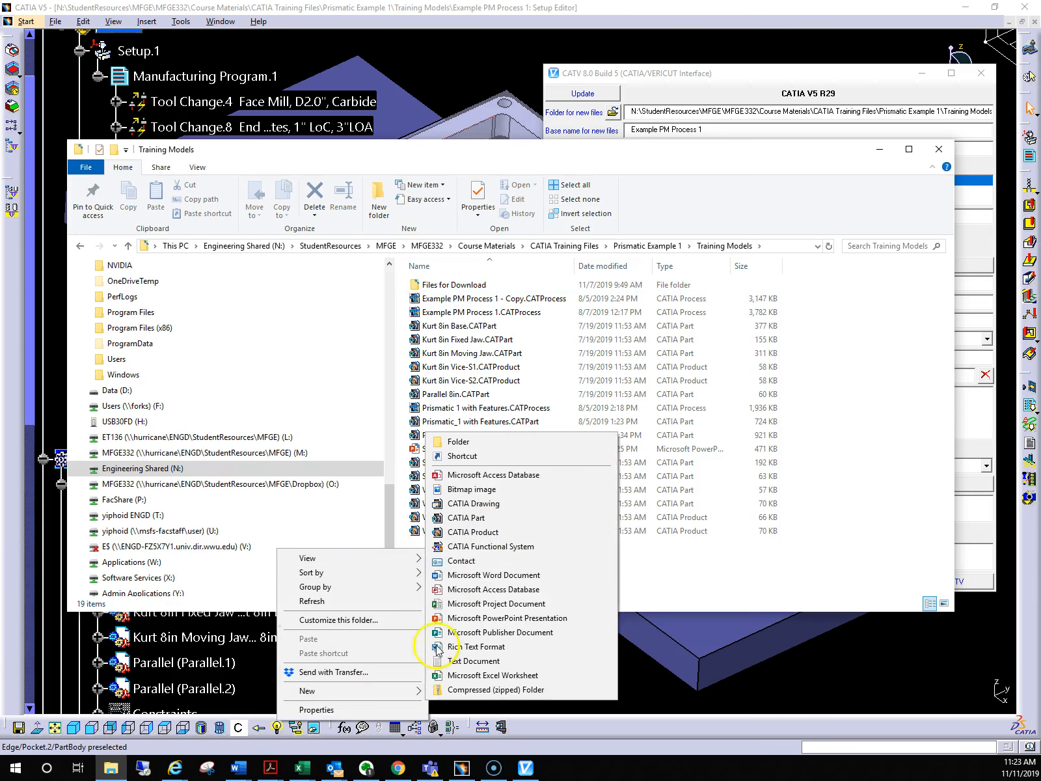
left_click(437, 440)
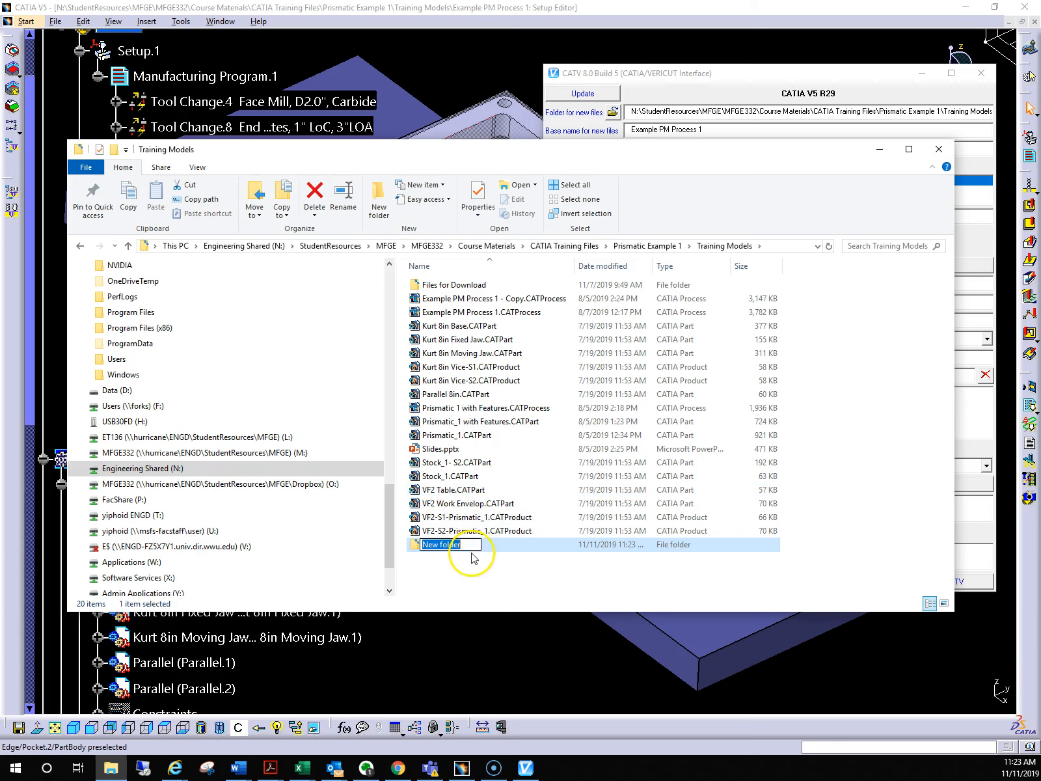
type("Vericut Files")
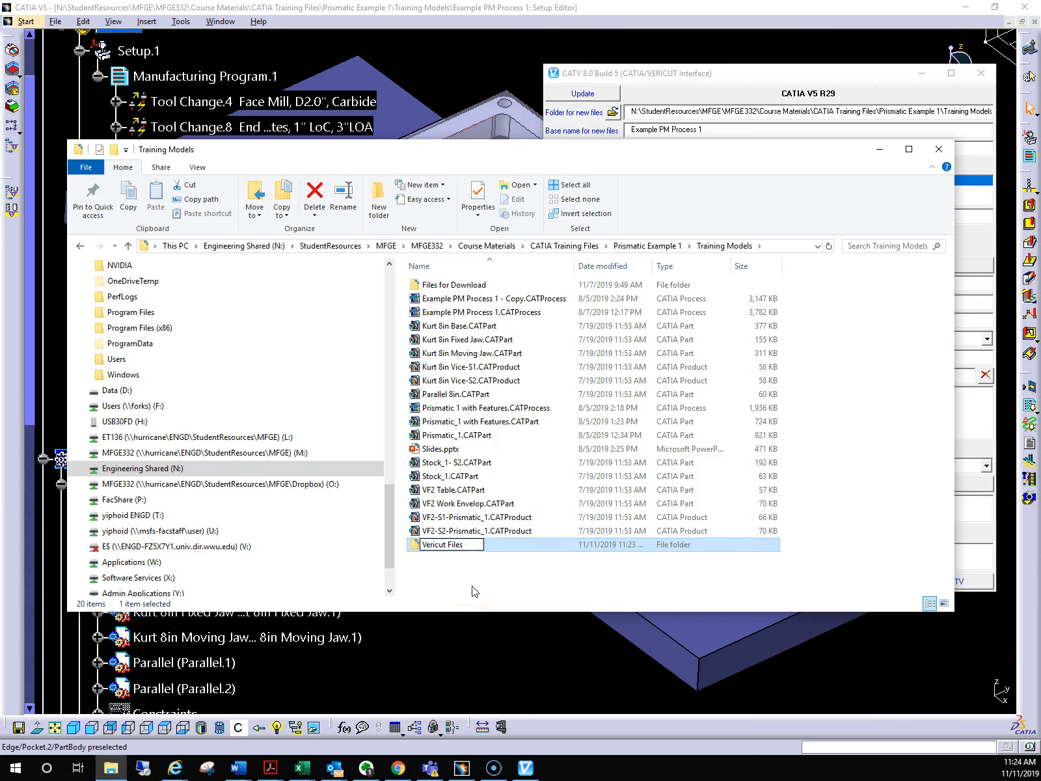
key("Return")
Set the CATIA/VERICUT Interface's folder for new files to the Vericut Files folder inside Training Models
left_click(711, 76)
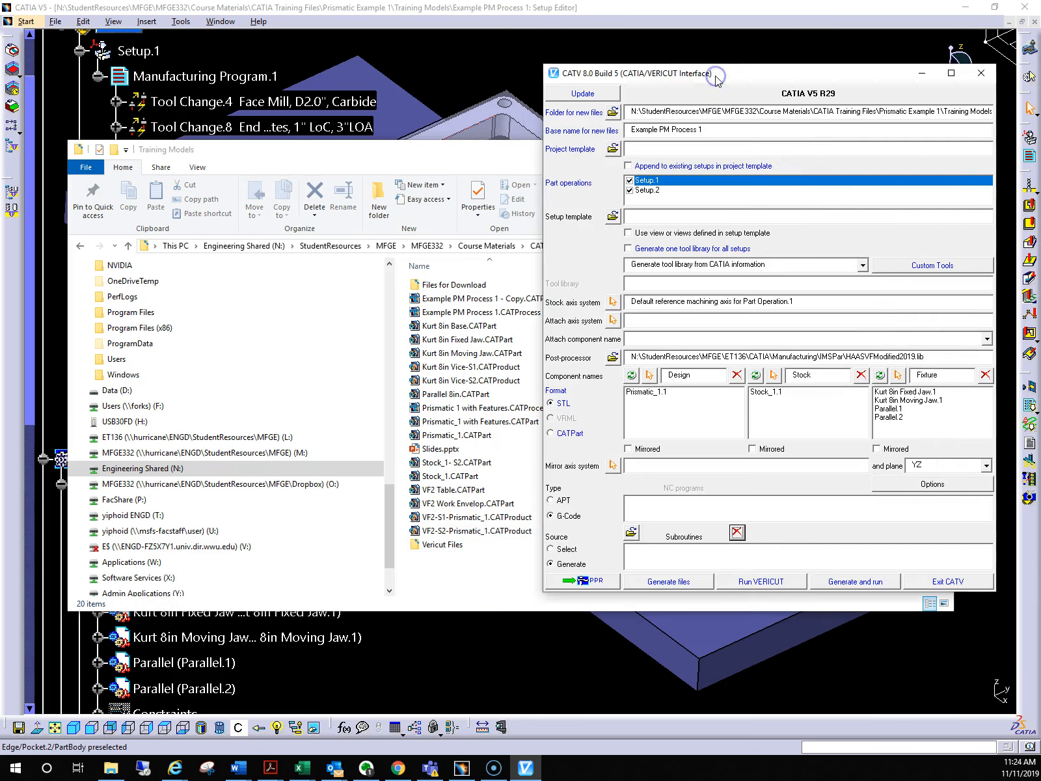
left_click_drag(716, 78, 570, 78)
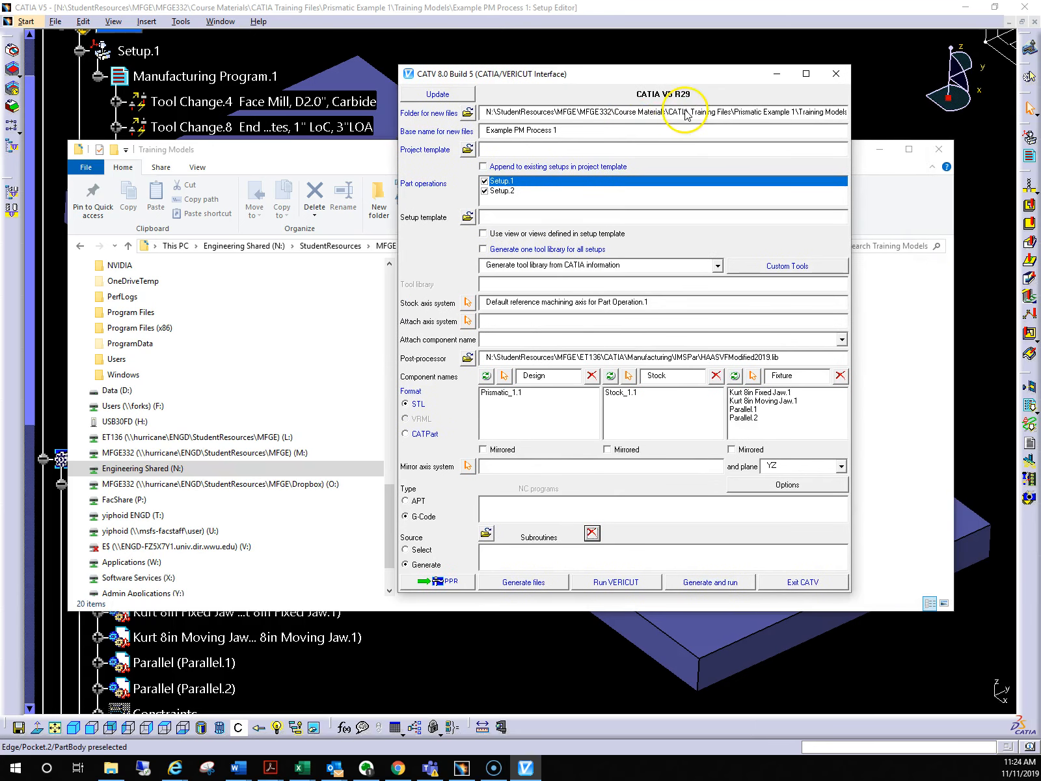
left_click(583, 114)
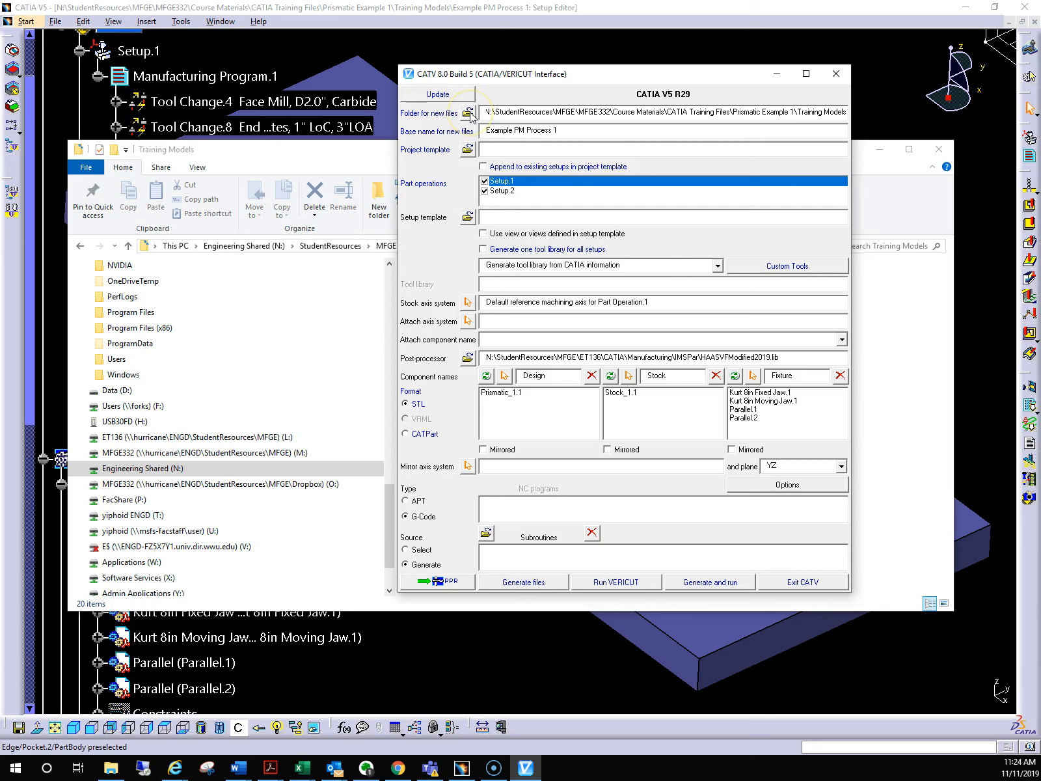
left_click(766, 111)
key("End")
type("\\Veric")
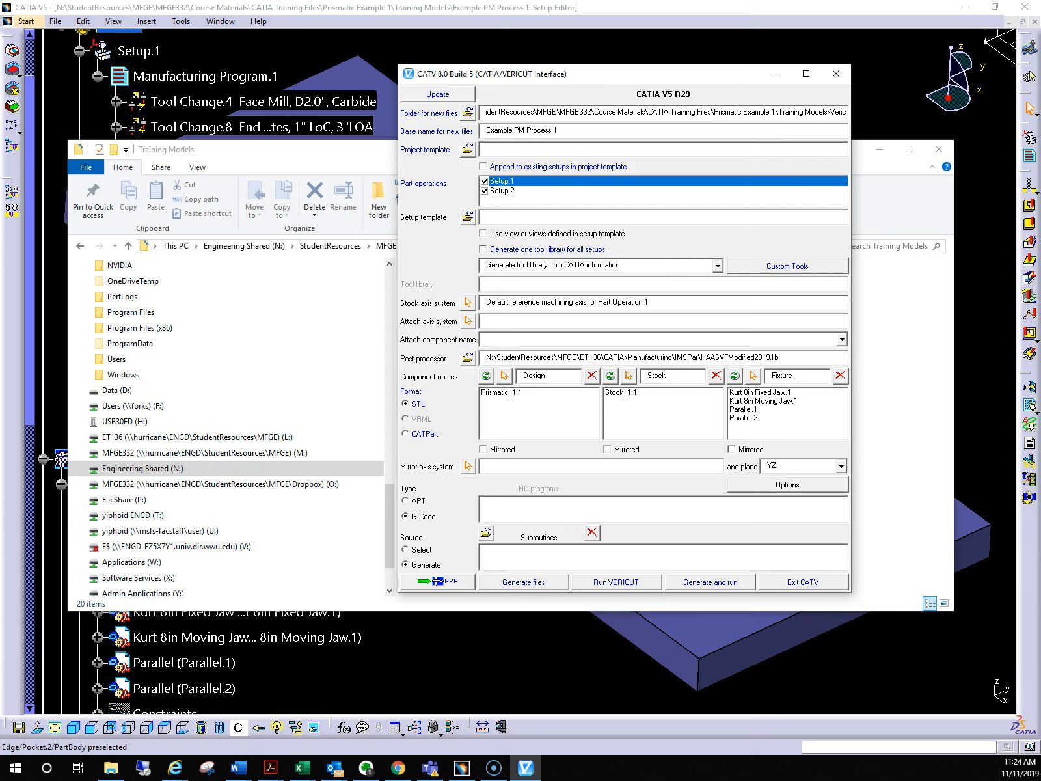
type("ut")
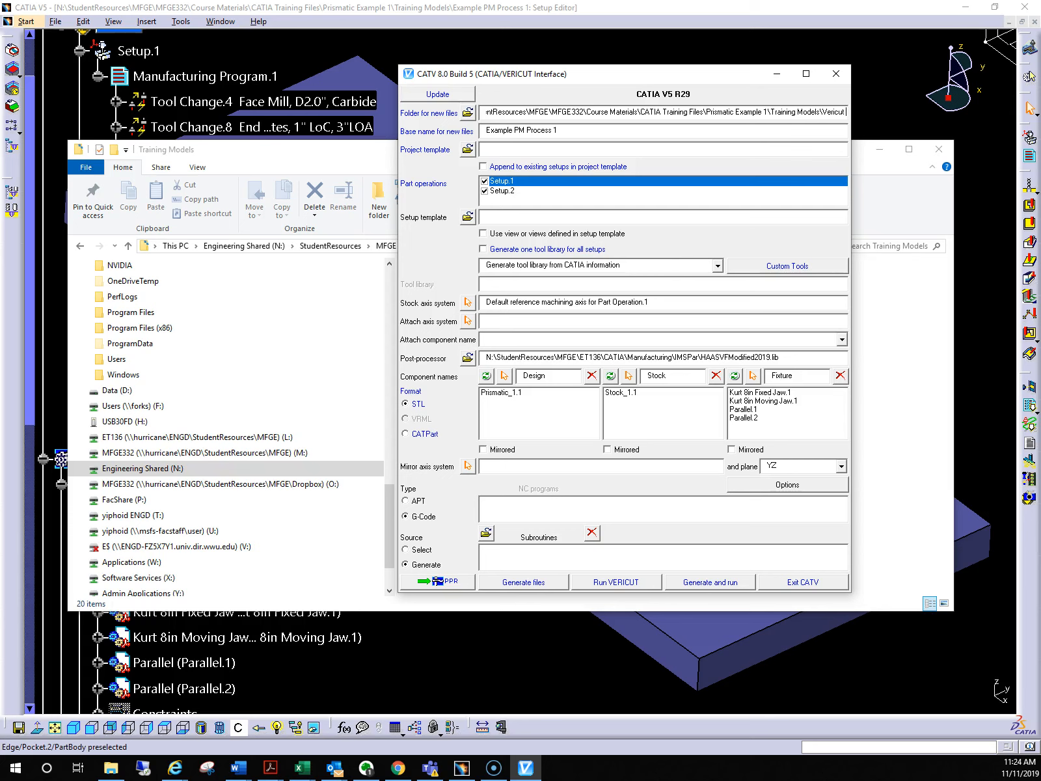
type(" Files")
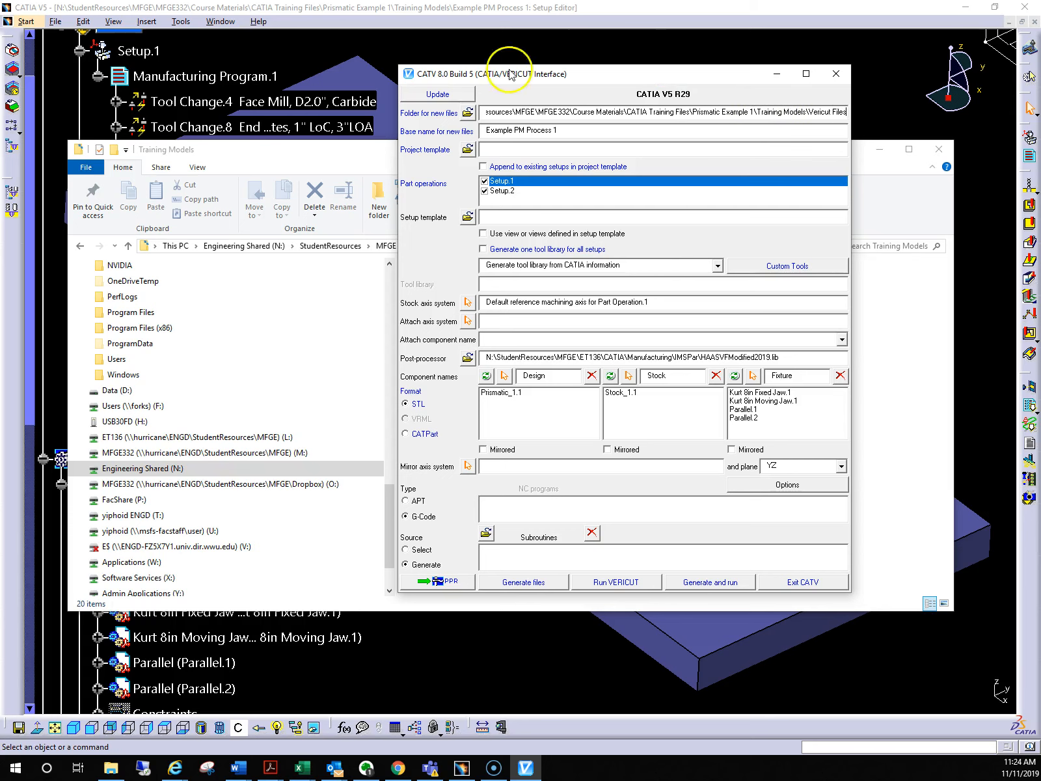
left_click(468, 113)
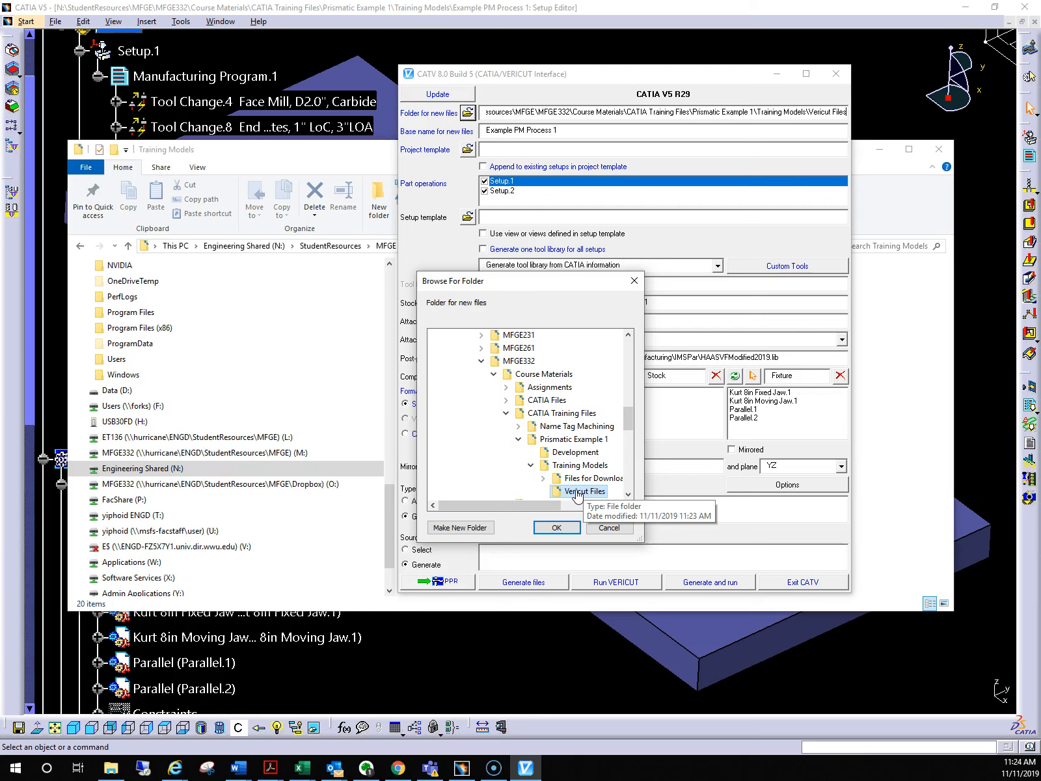
left_click(556, 527)
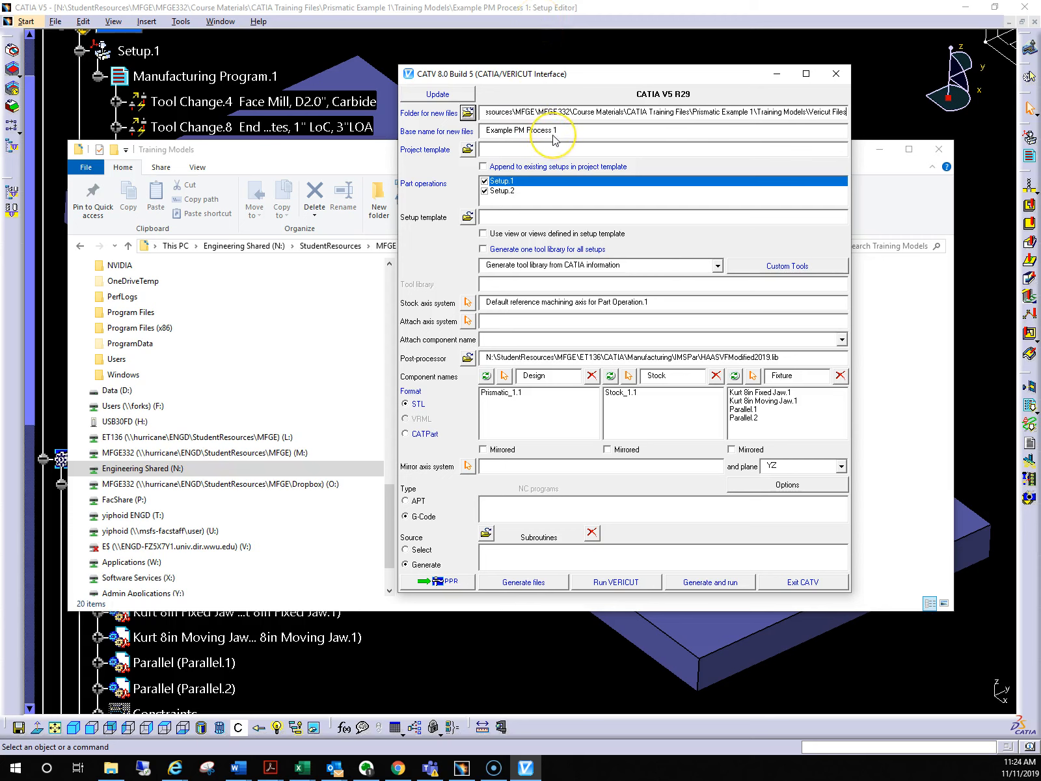
Browse for the project template in the Course Materials folder under StudentResources\MFGE\MFGE332 on drive N
left_click(468, 150)
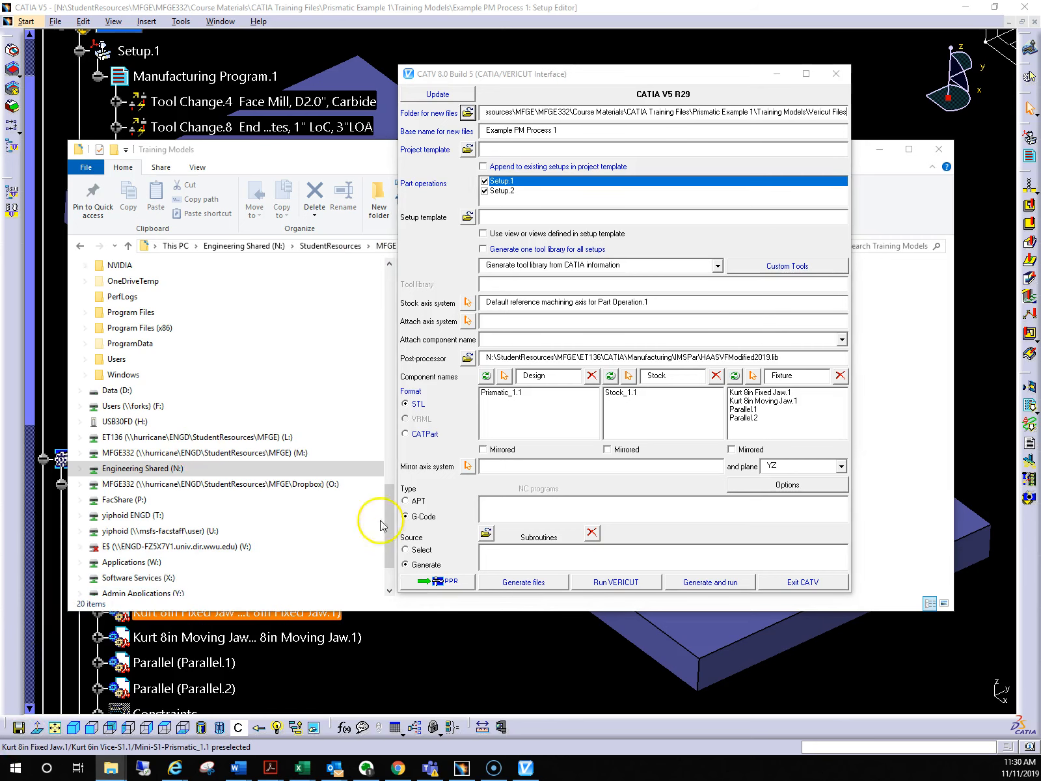
left_click(466, 173)
left_click(468, 151)
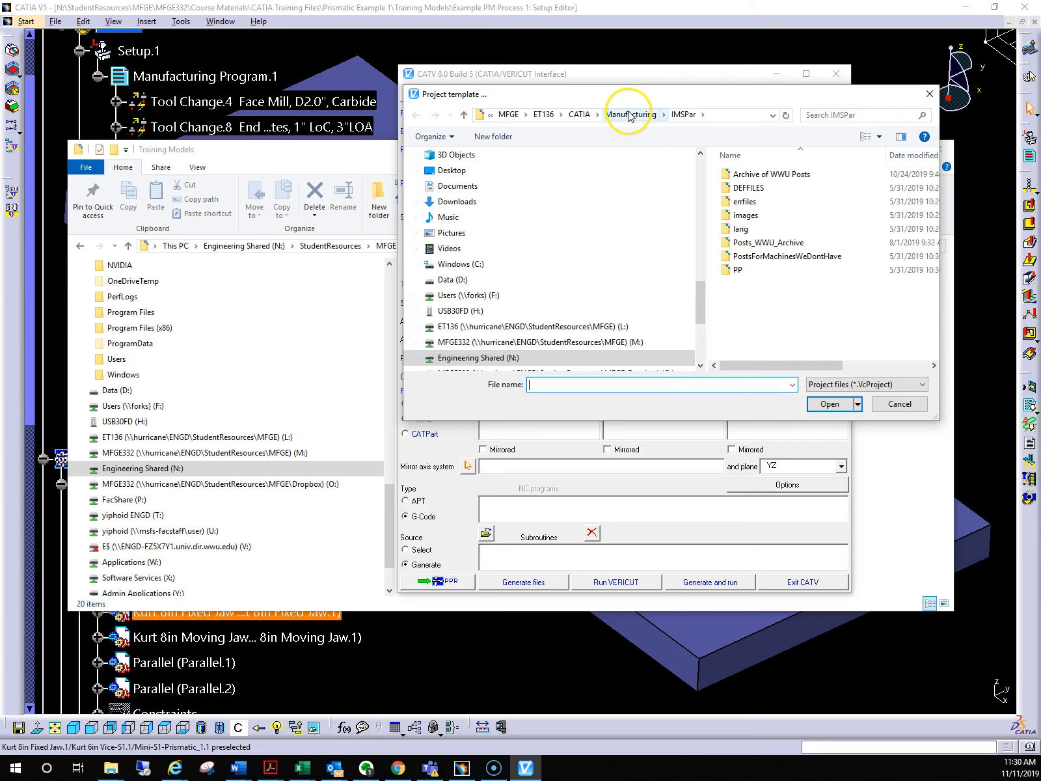
left_click_drag(635, 97, 425, 184)
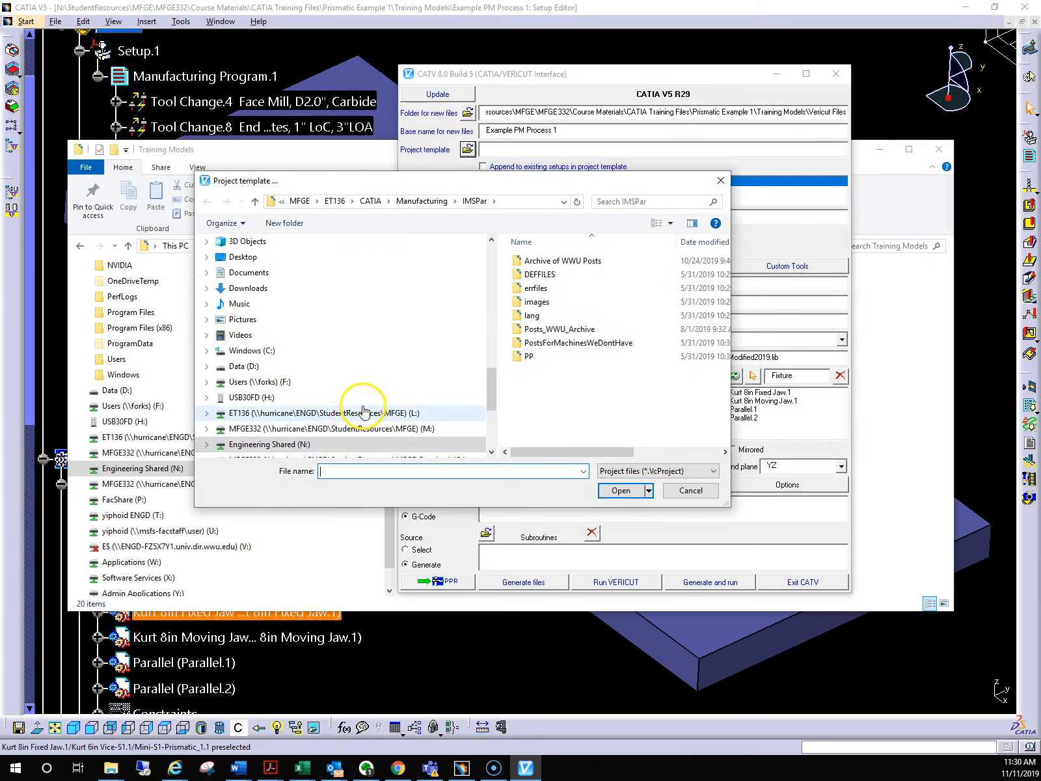
scroll(347, 415, "down", 1)
left_click(276, 429)
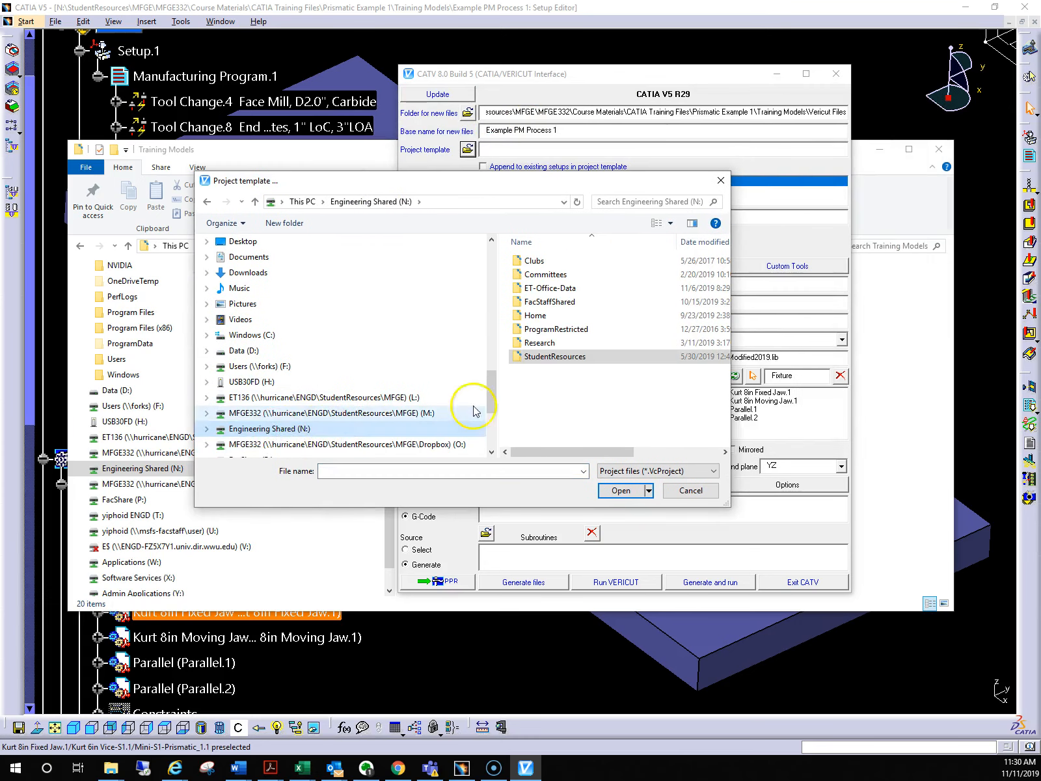
double_click(560, 357)
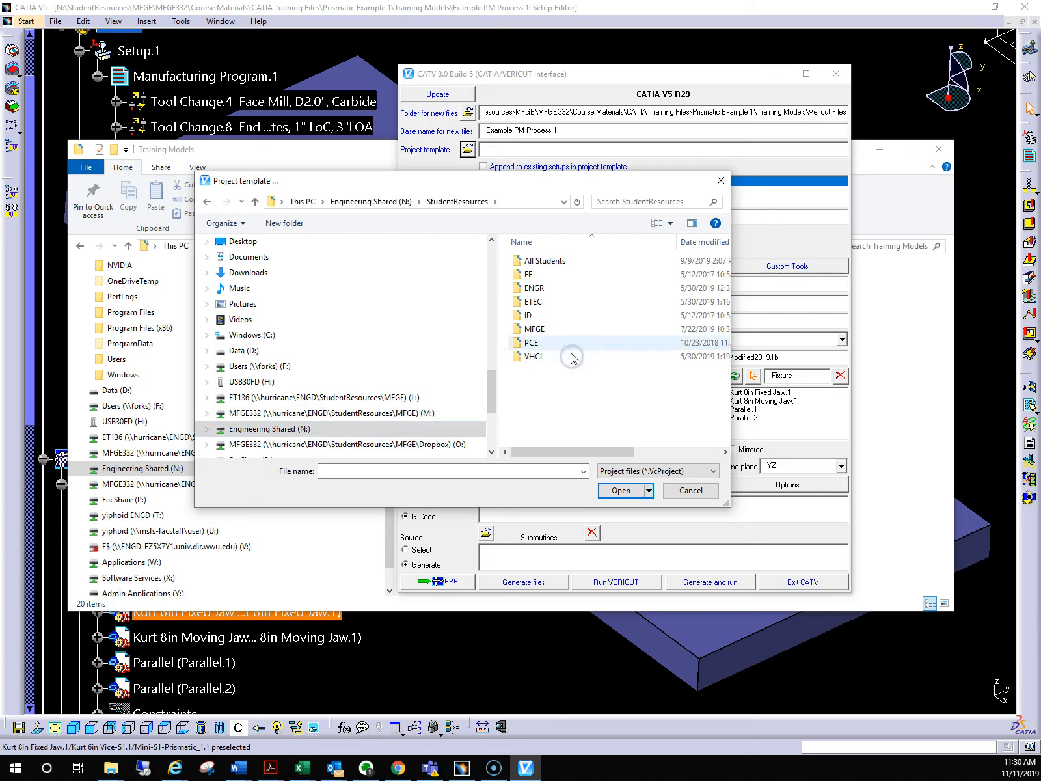
double_click(547, 329)
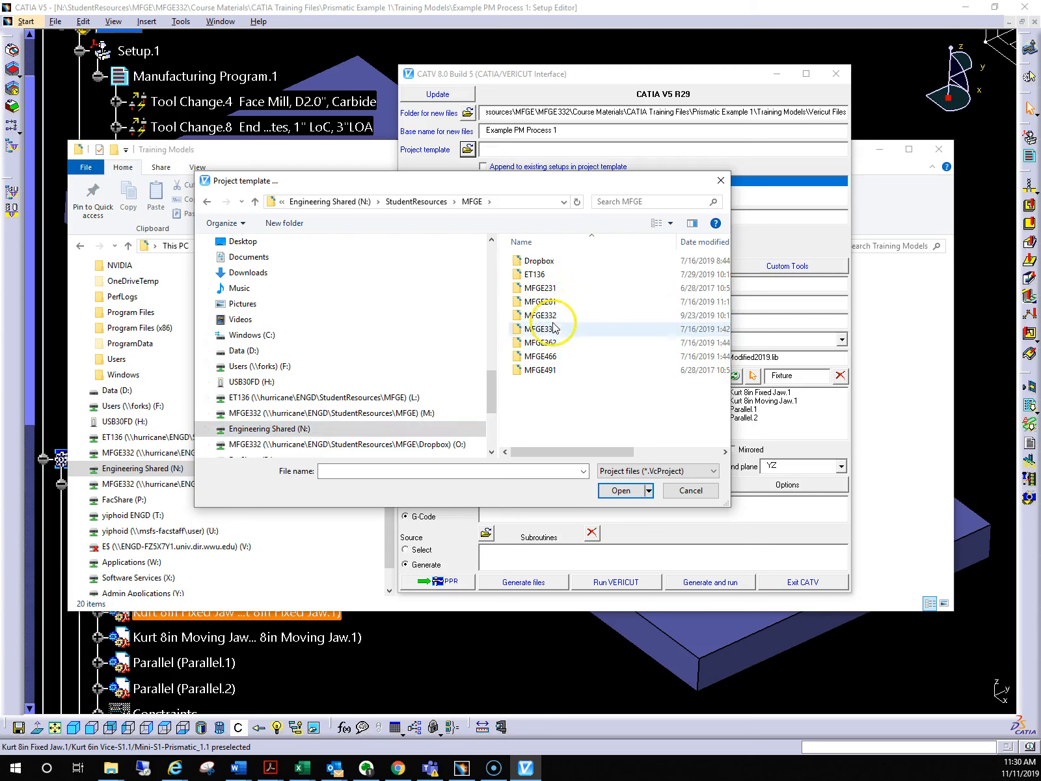
double_click(541, 315)
left_click(540, 261)
double_click(540, 261)
Load VF2 Process Template 2.vcproject from Verification\Milling Models\CATV5 as the project template
scroll(553, 391, "down", 1)
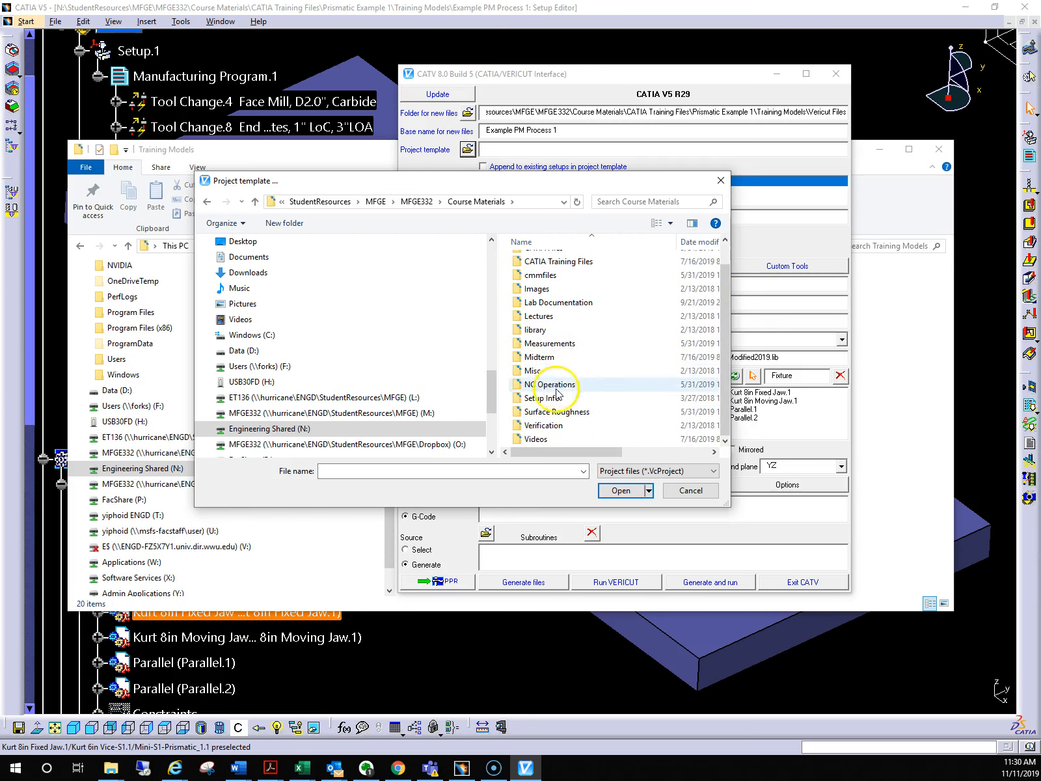
double_click(553, 427)
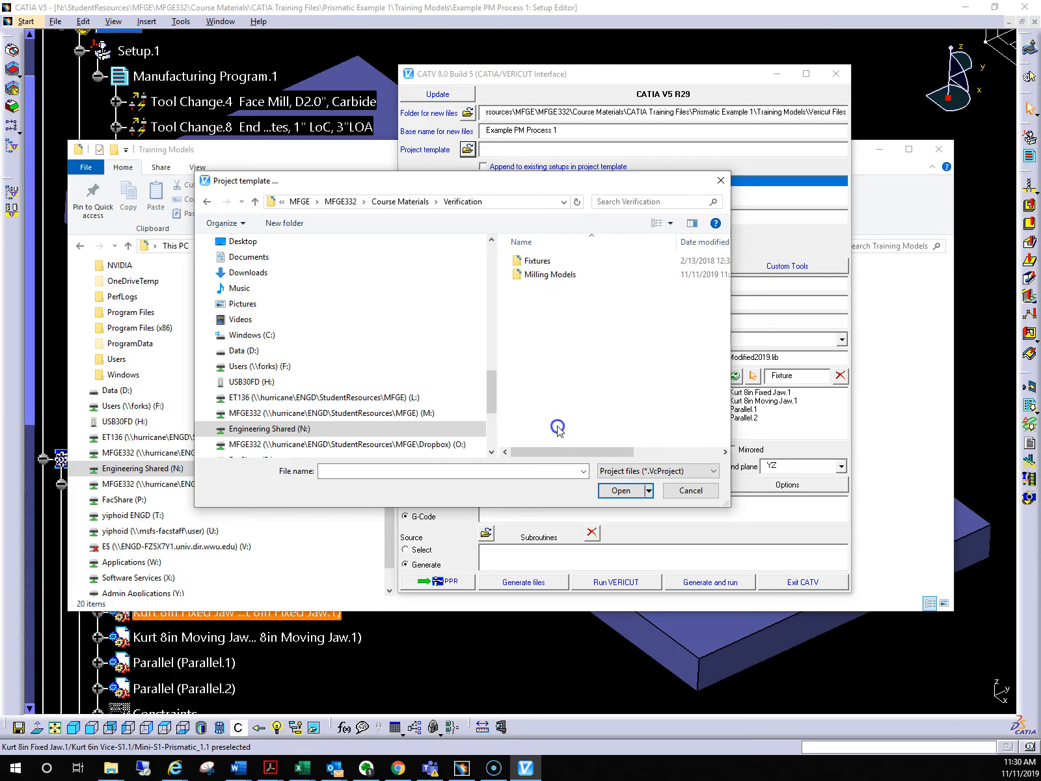
double_click(557, 273)
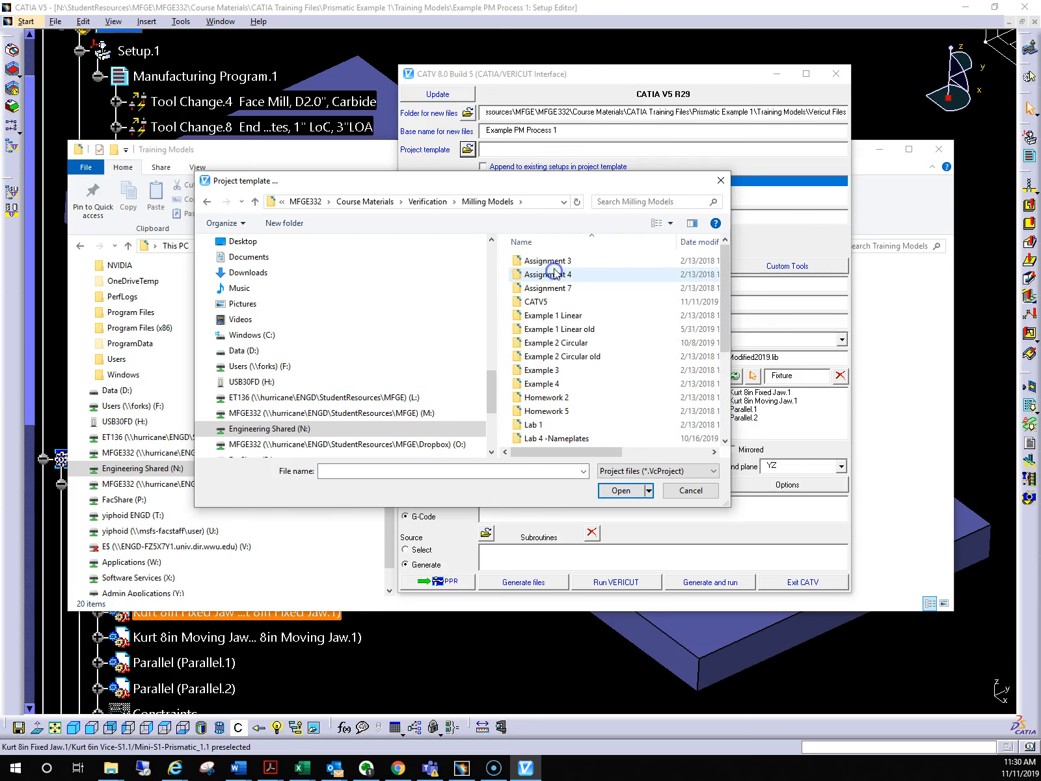
double_click(542, 303)
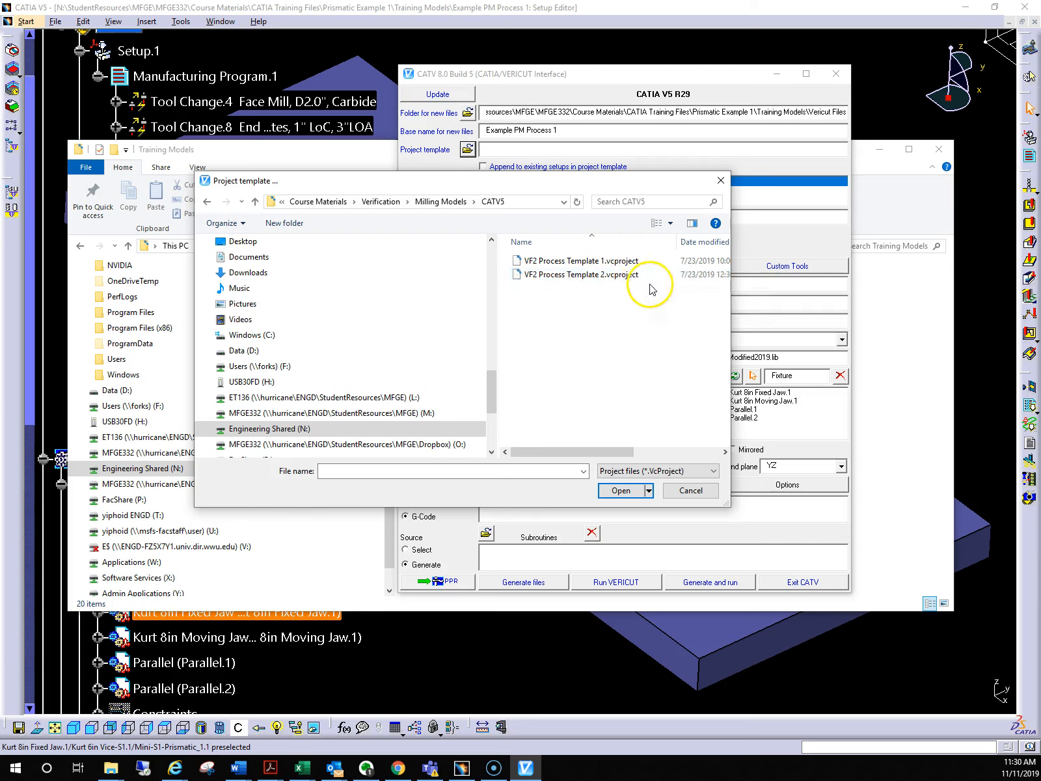
left_click(576, 274)
left_click(620, 490)
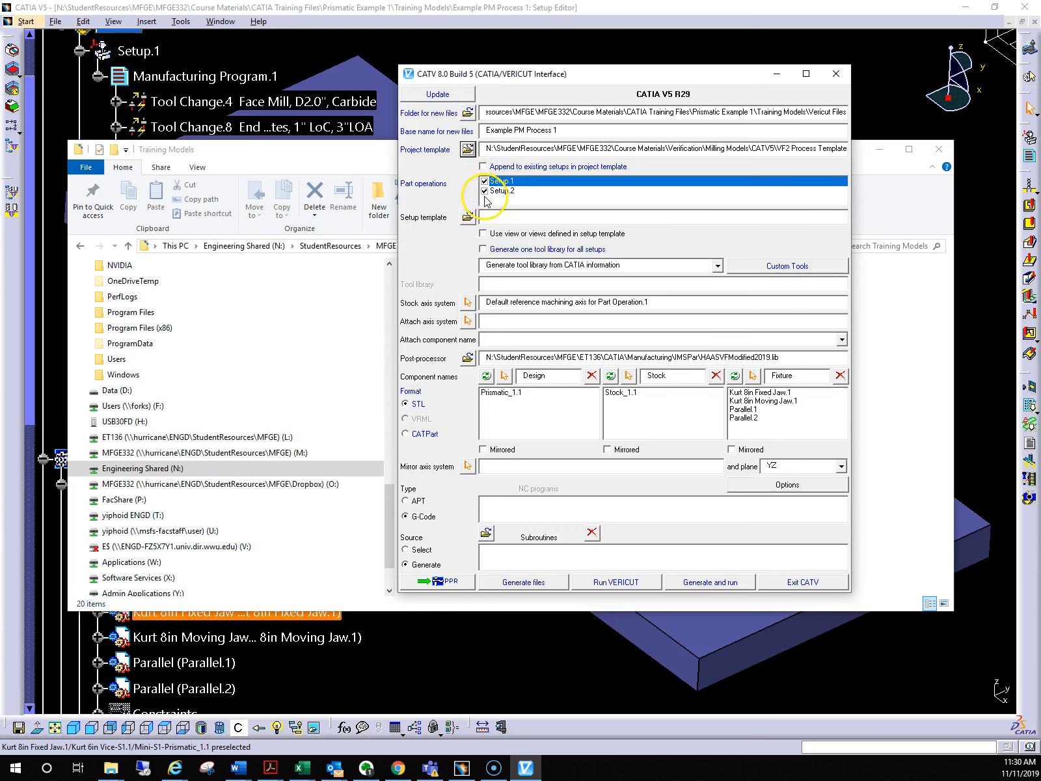
Clear the File Explorer window from view and exclude Setup.2 from the exported part operations
left_click(879, 150)
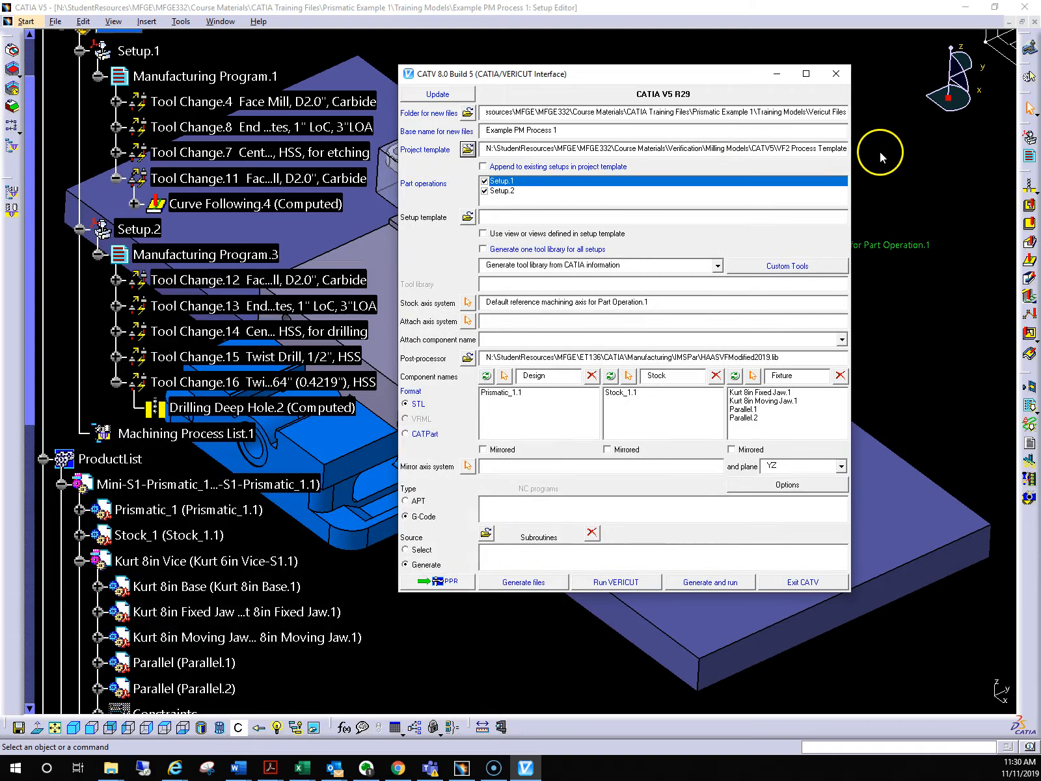
left_click_drag(613, 74, 710, 72)
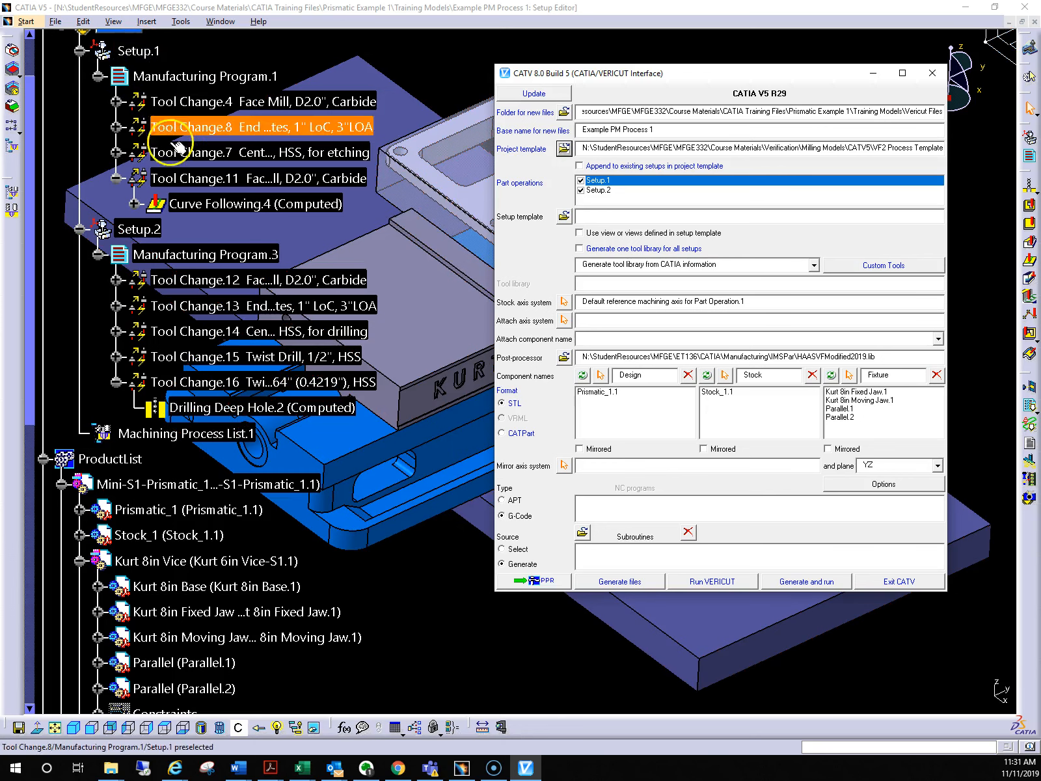
left_click(581, 190)
left_click(649, 196)
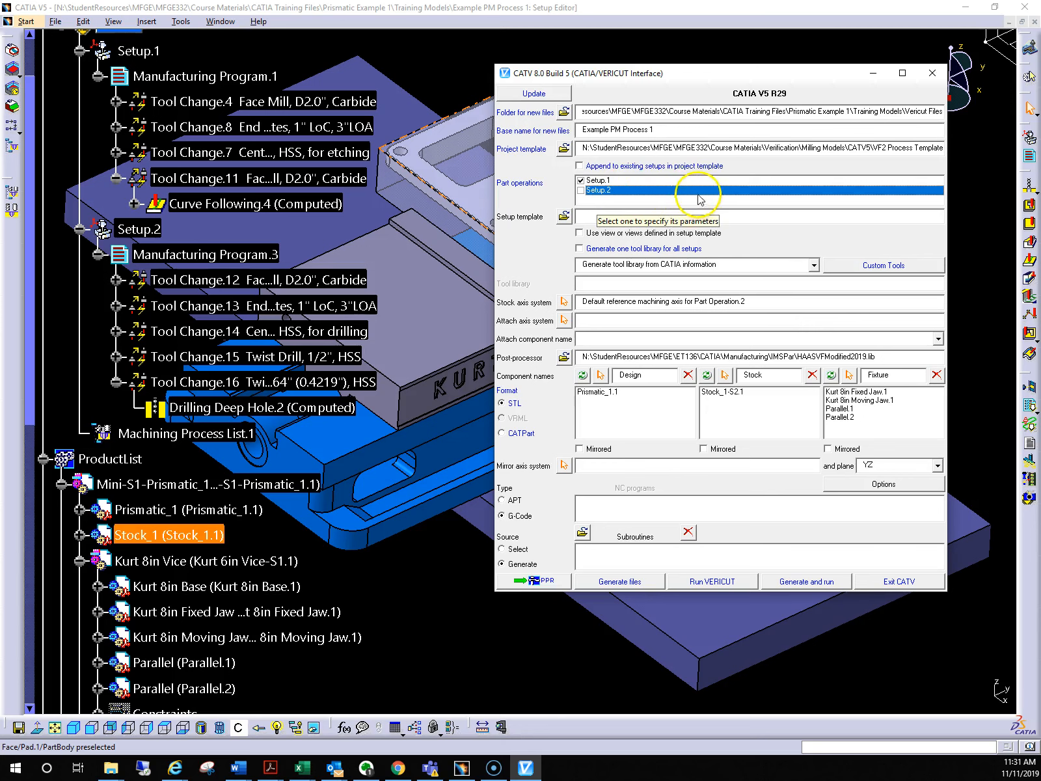
Load VF2 Process Template 2.vcproject from the CATV5 folder as the setup template
left_click_drag(667, 77, 736, 79)
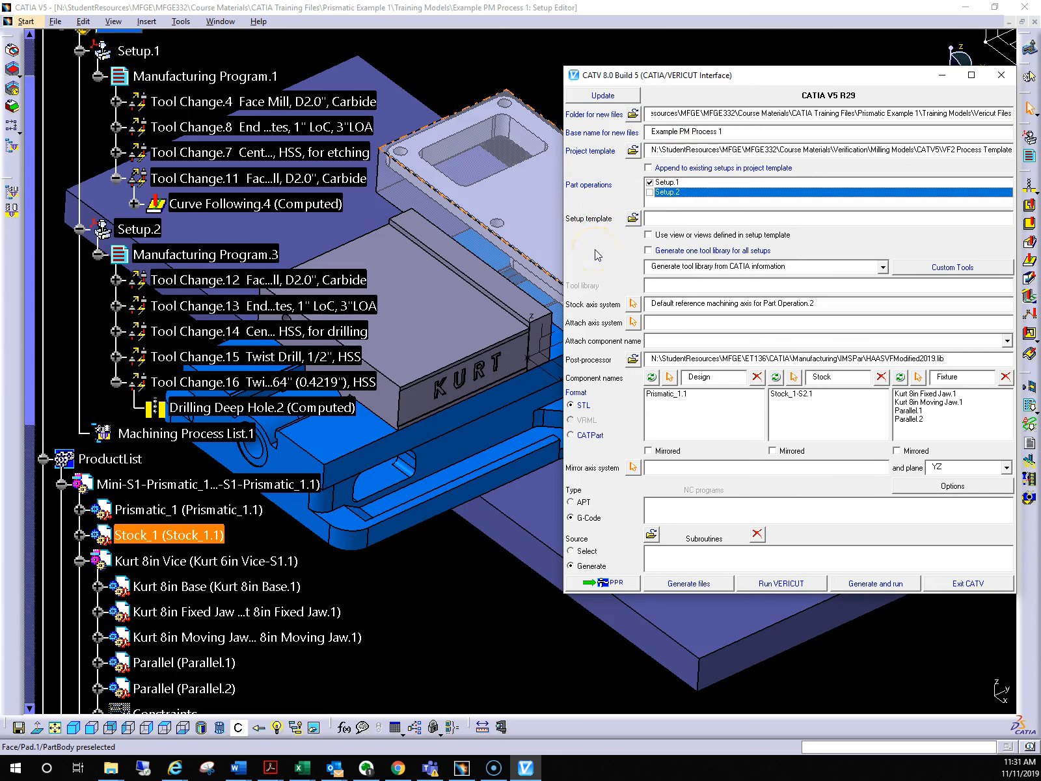
left_click(633, 220)
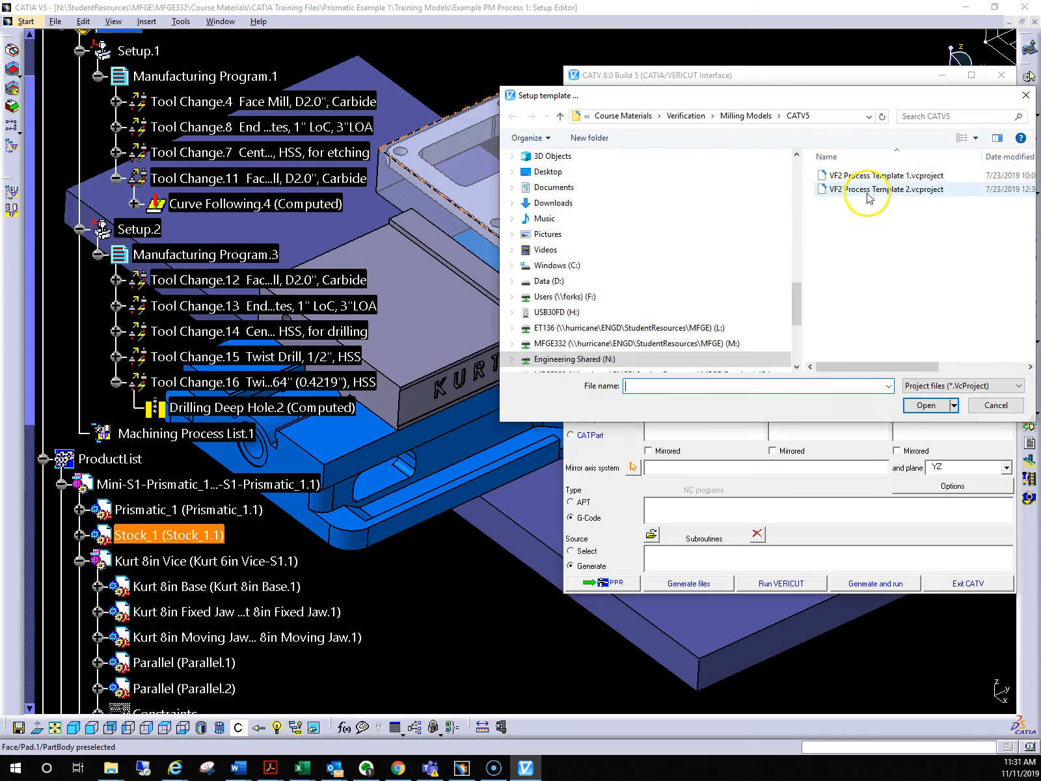
left_click_drag(898, 95, 598, 100)
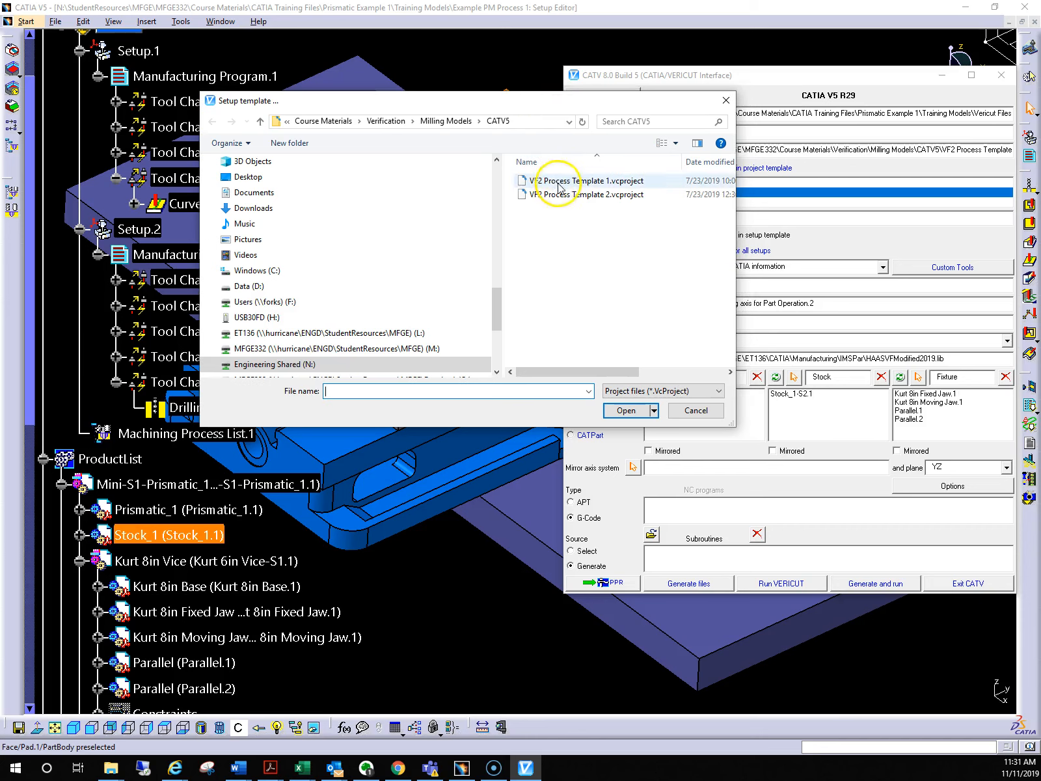
left_click(572, 195)
left_click(624, 411)
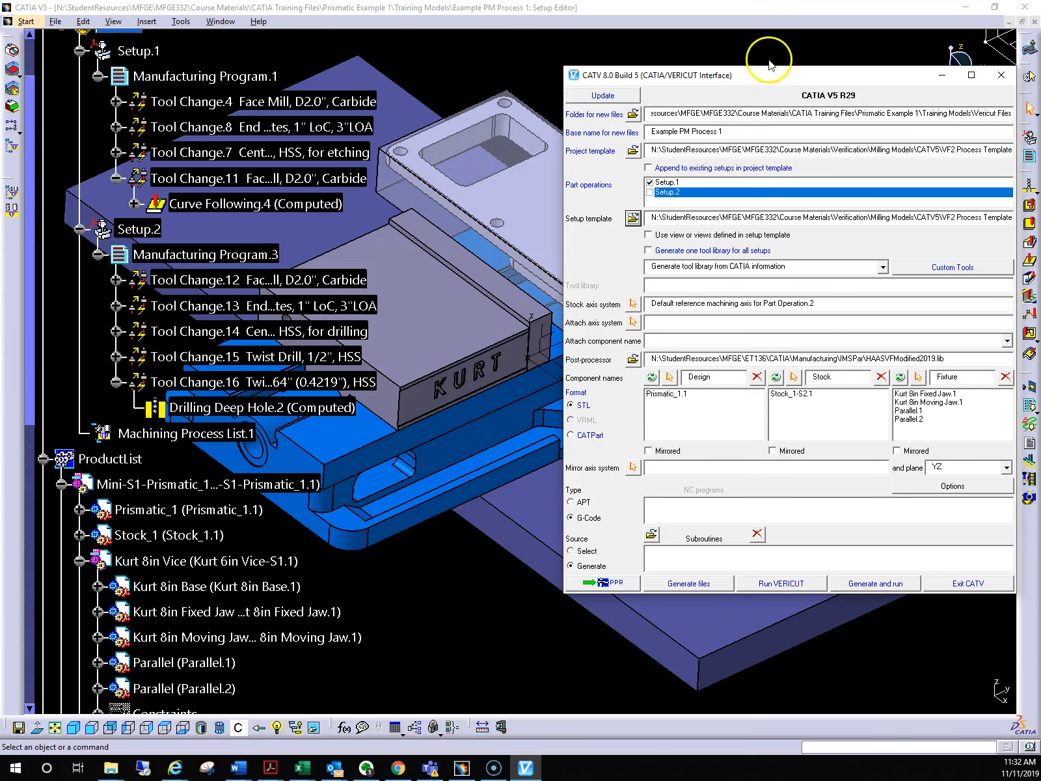
Set the stock axis system to the Default reference machining axis for Part Operation.1, picked in the model
left_click_drag(775, 84, 298, 139)
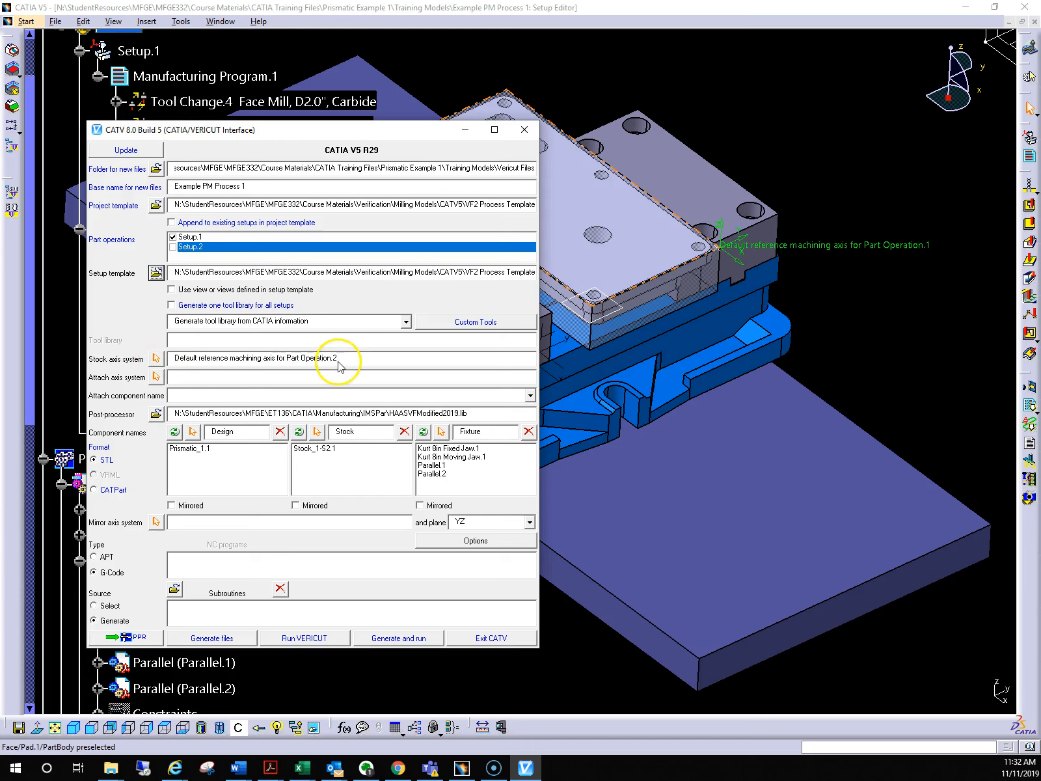
left_click(155, 361)
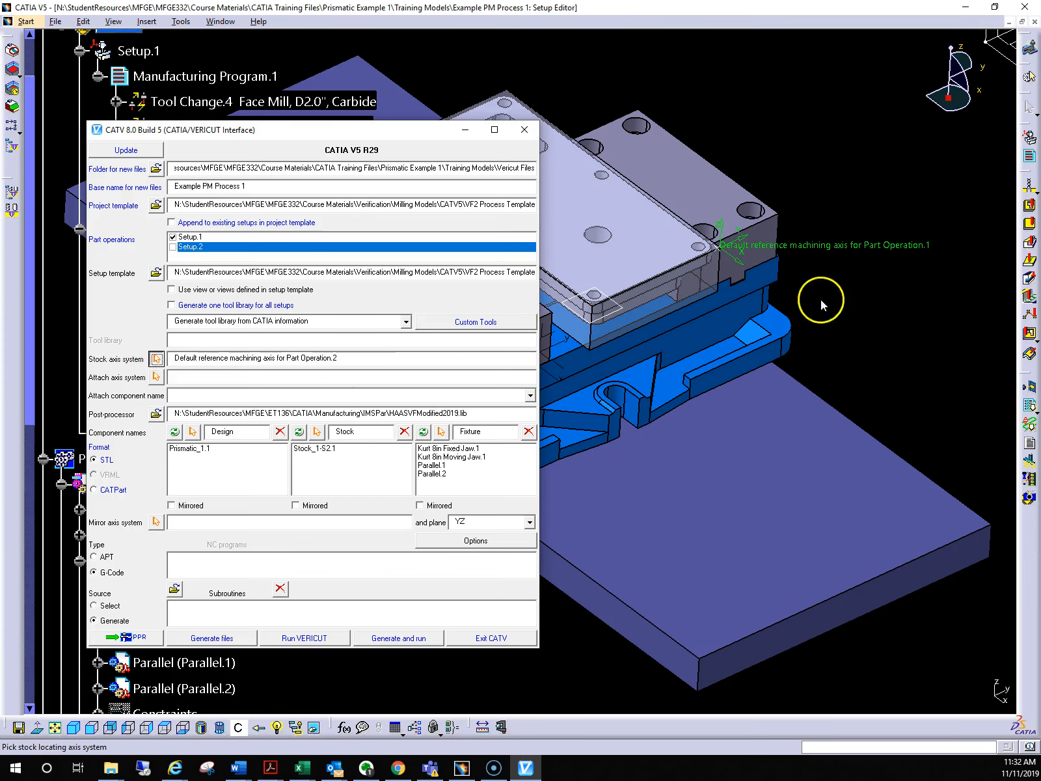
left_click(870, 243)
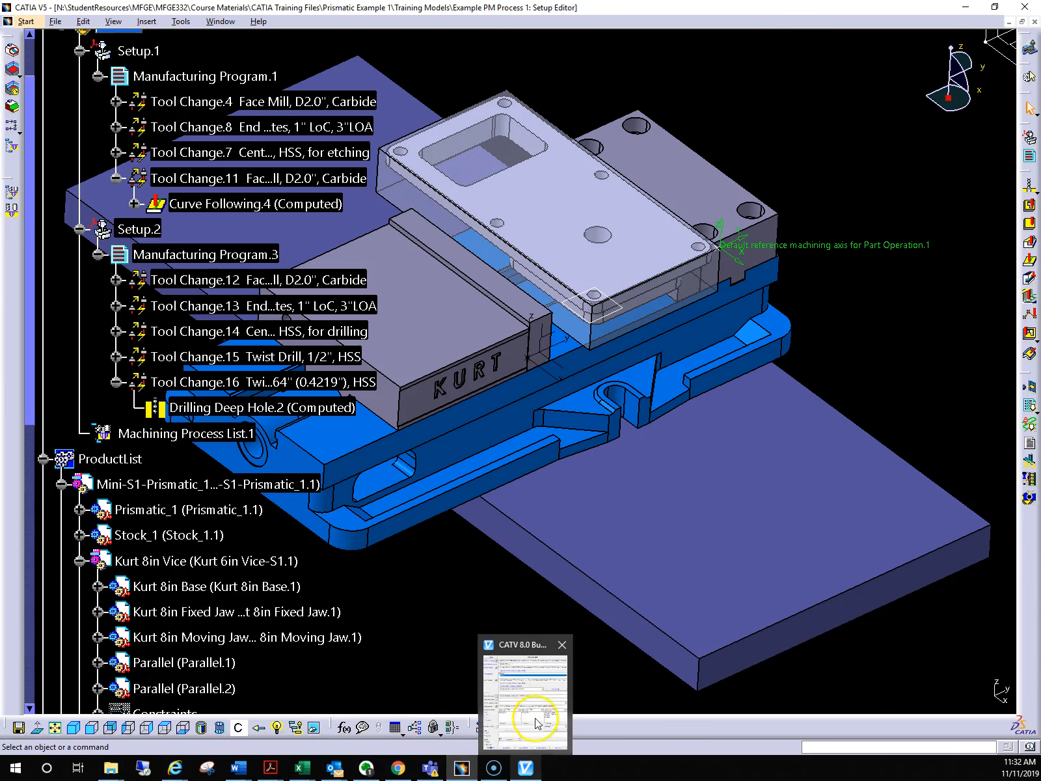
left_click(532, 715)
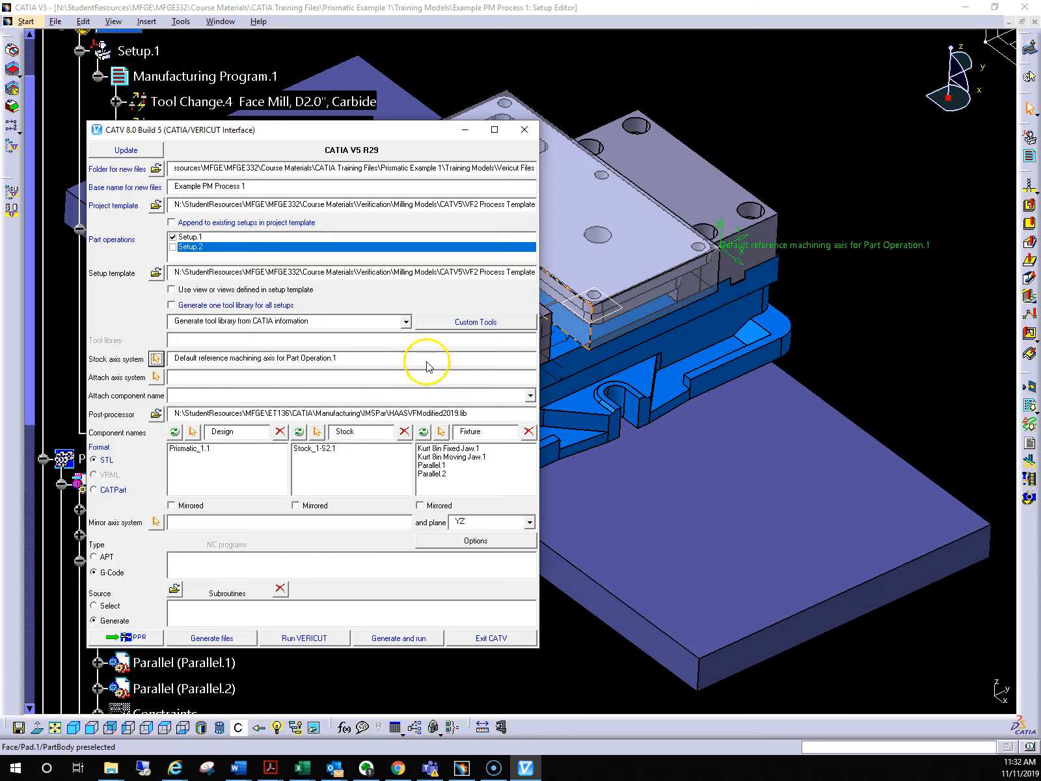
Set the attach axis system to Attach Axis System.1 of the Kurt 8in Base
middle_click_drag(859, 355, 925, 352)
left_click(786, 368)
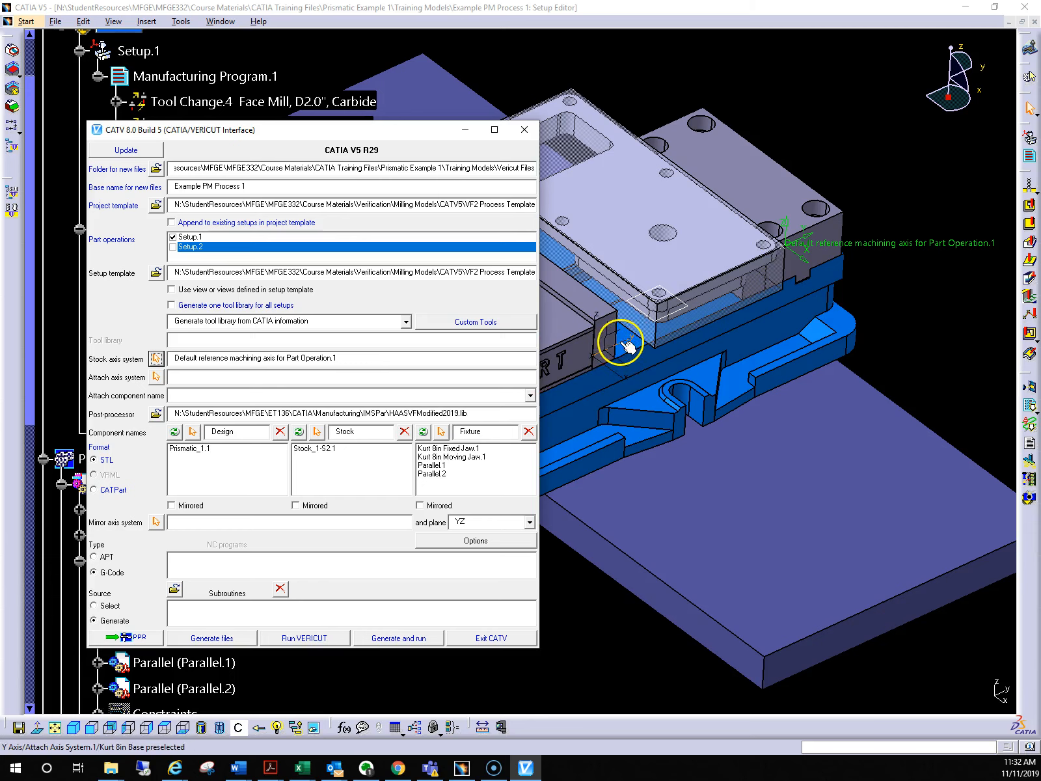
left_click(156, 376)
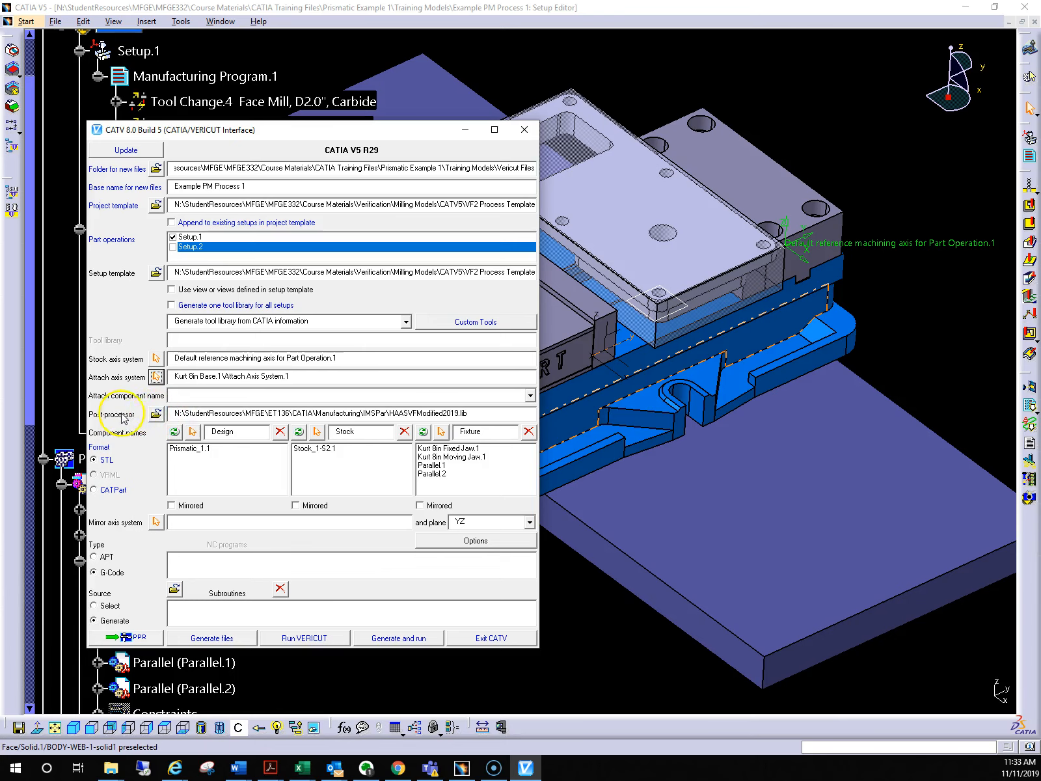
Browse for the post-processor to the IMSPar folder under N:\StudentResources\MFGE\ET136\CATIA\Manufacturing
left_click_drag(273, 132, 634, 142)
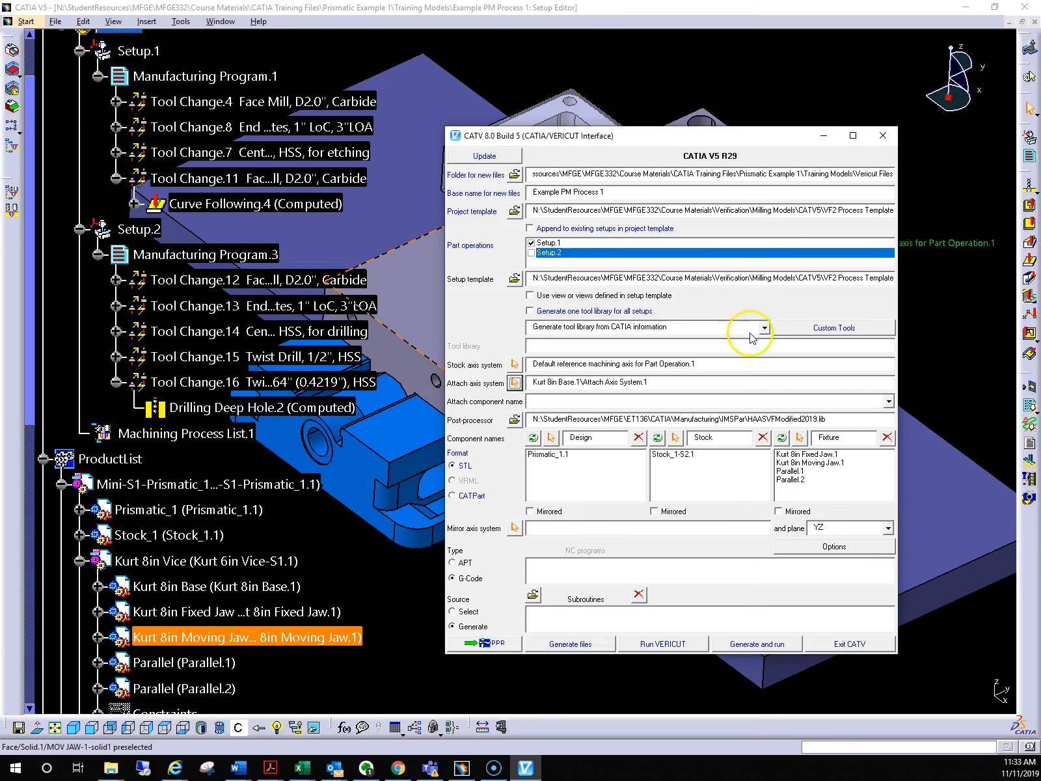
left_click(514, 421)
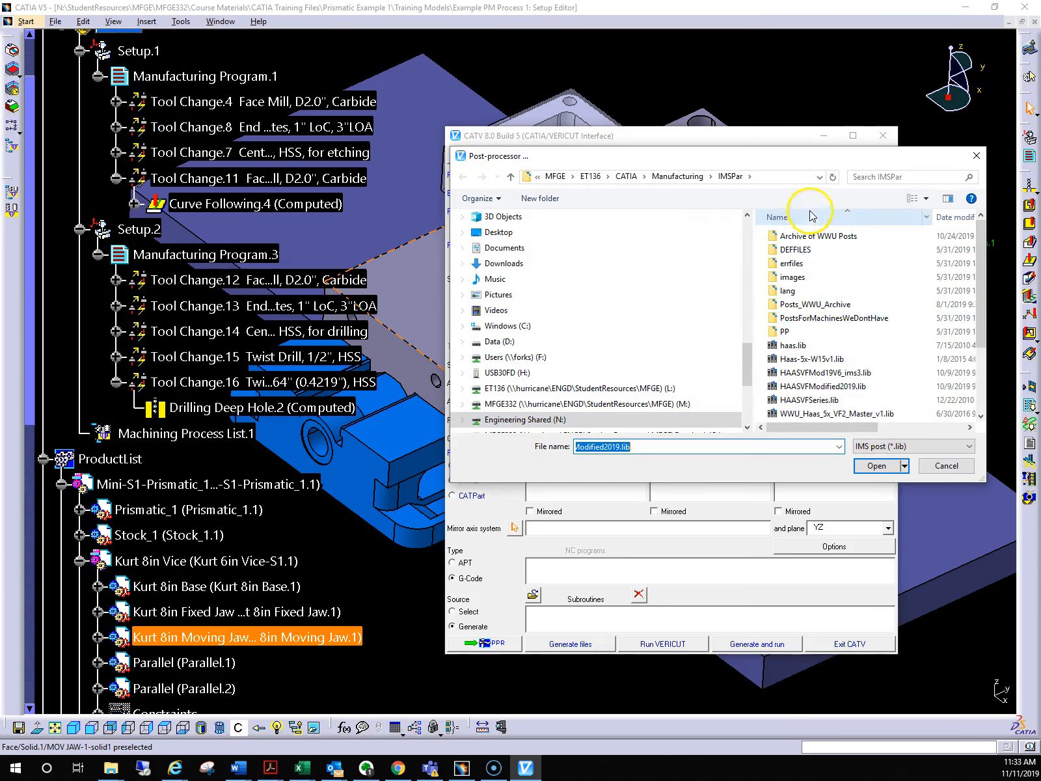
left_click_drag(802, 157, 672, 195)
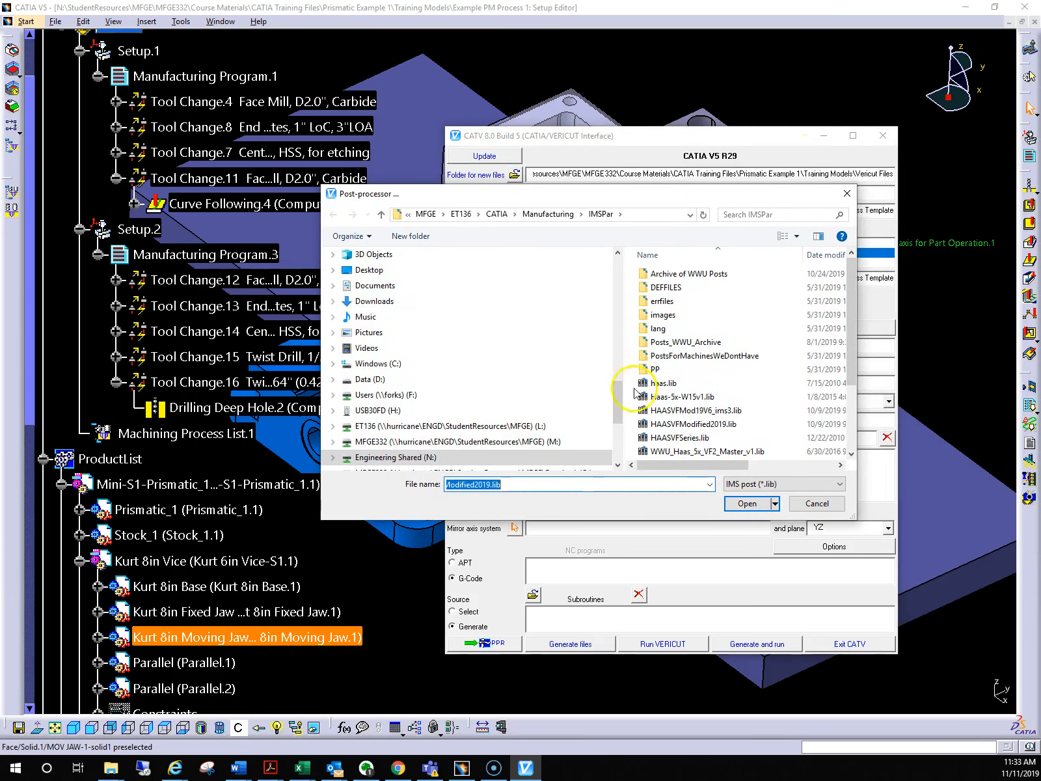
scroll(615, 410, "down", 3)
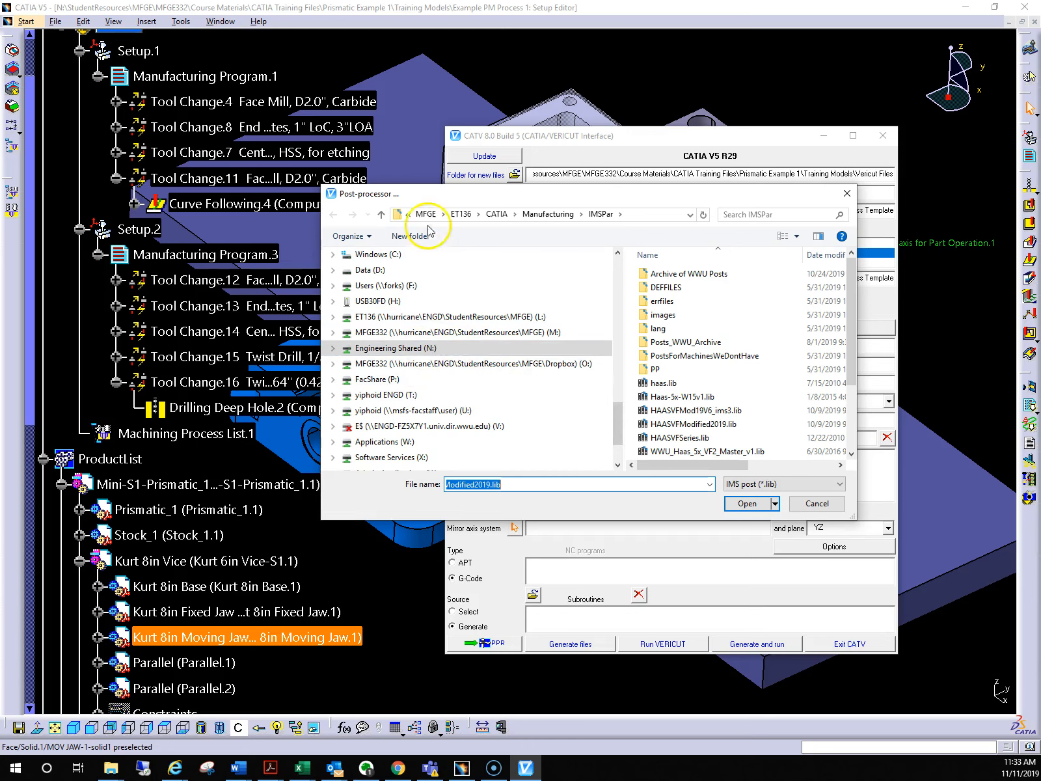
left_click(656, 214)
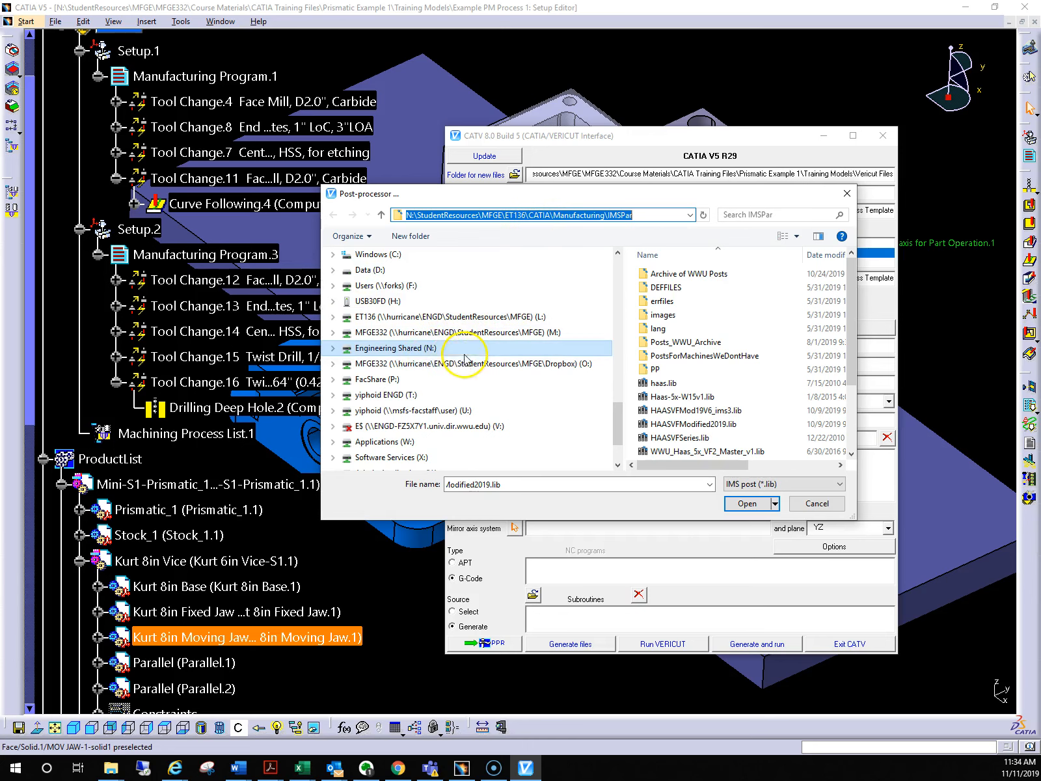
left_click(422, 351)
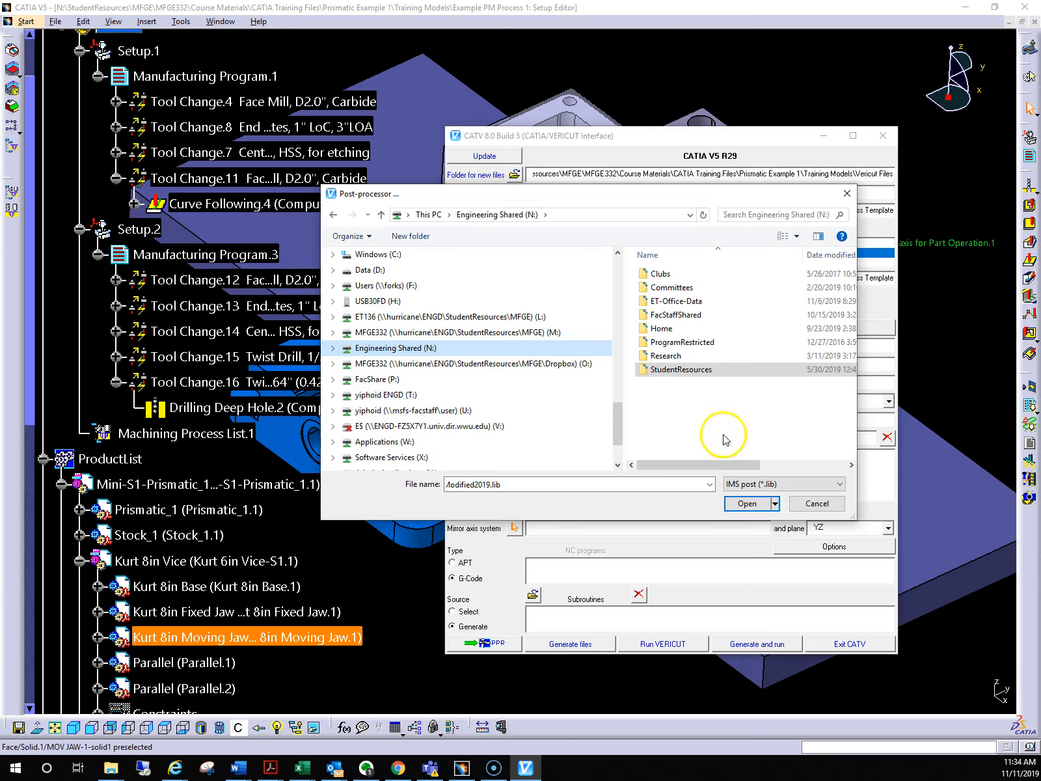
left_click(671, 372)
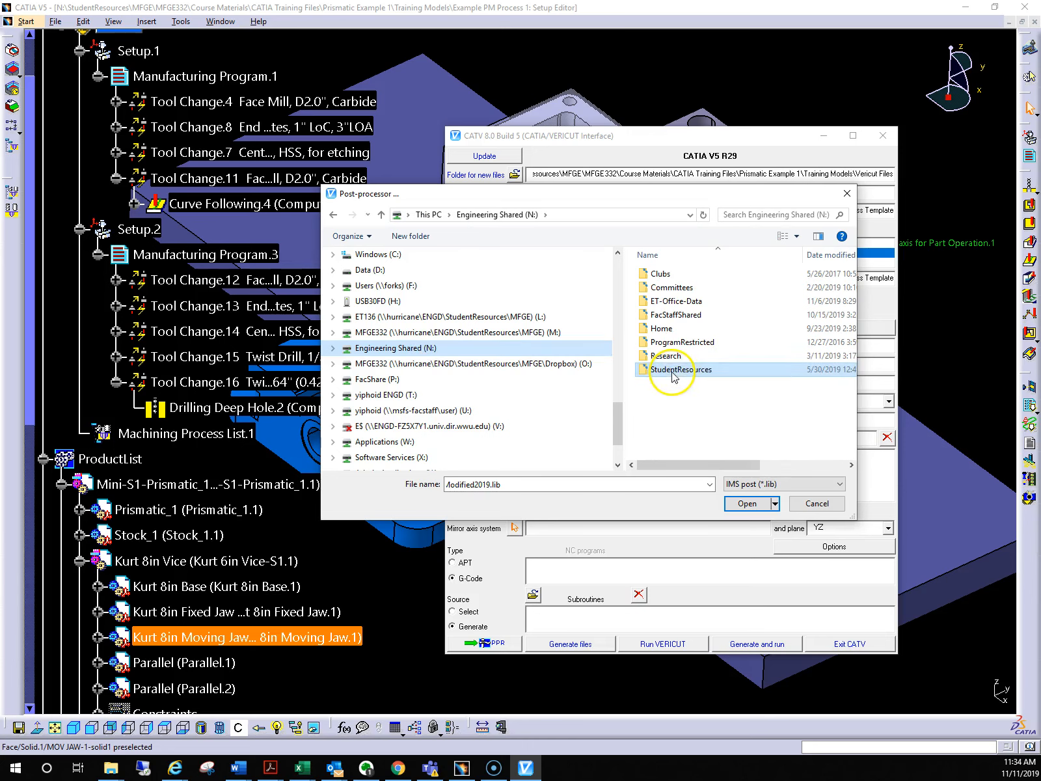
double_click(673, 372)
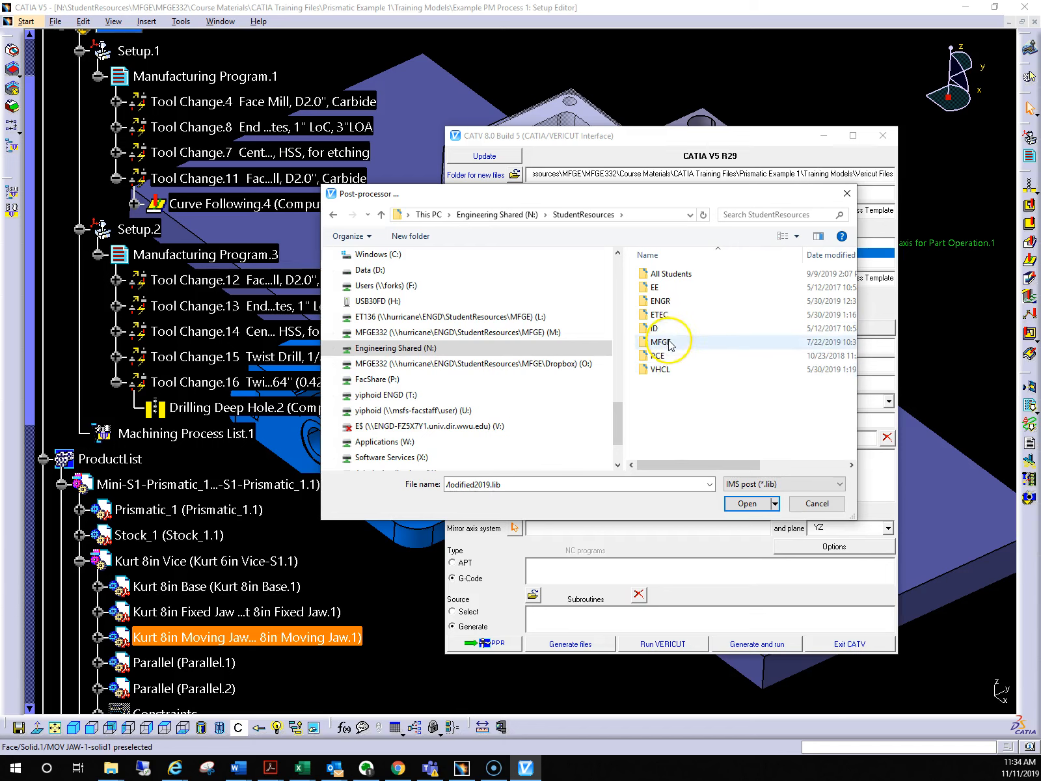
double_click(670, 340)
double_click(667, 287)
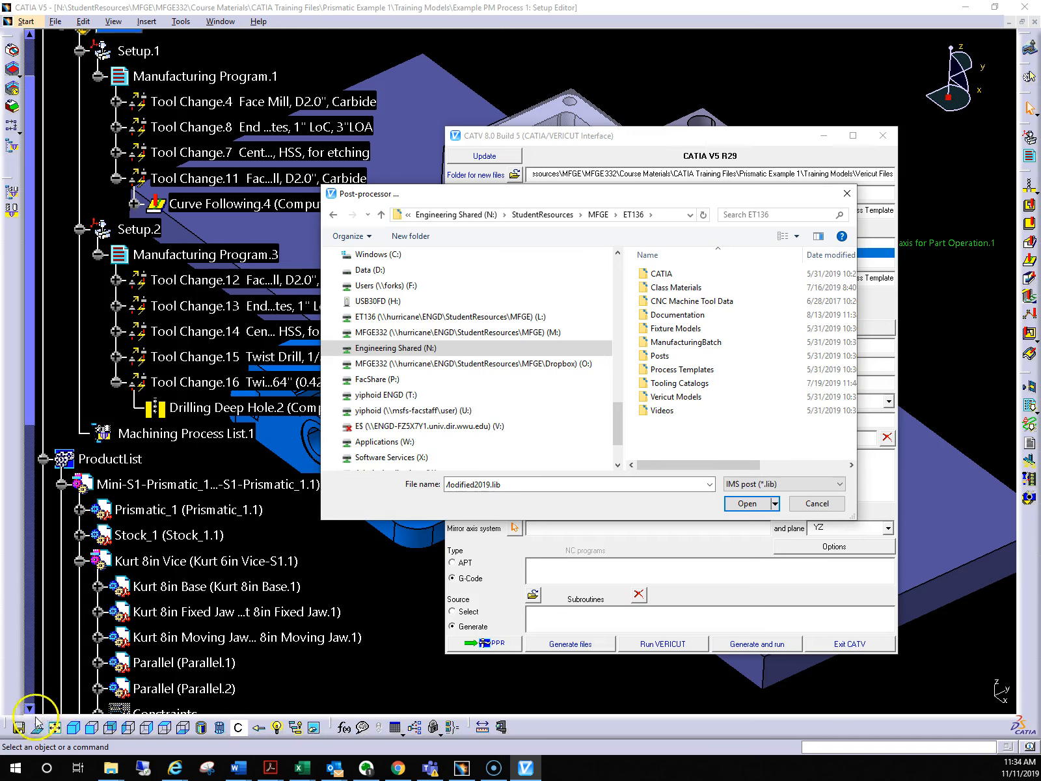
double_click(663, 275)
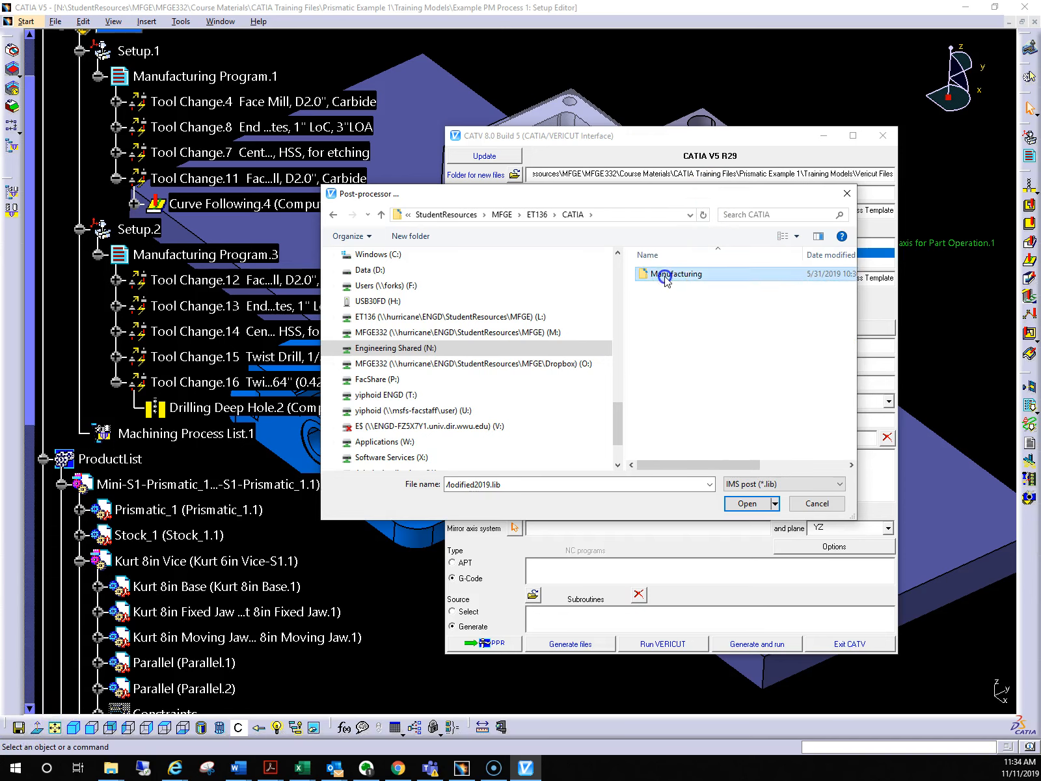
double_click(664, 276)
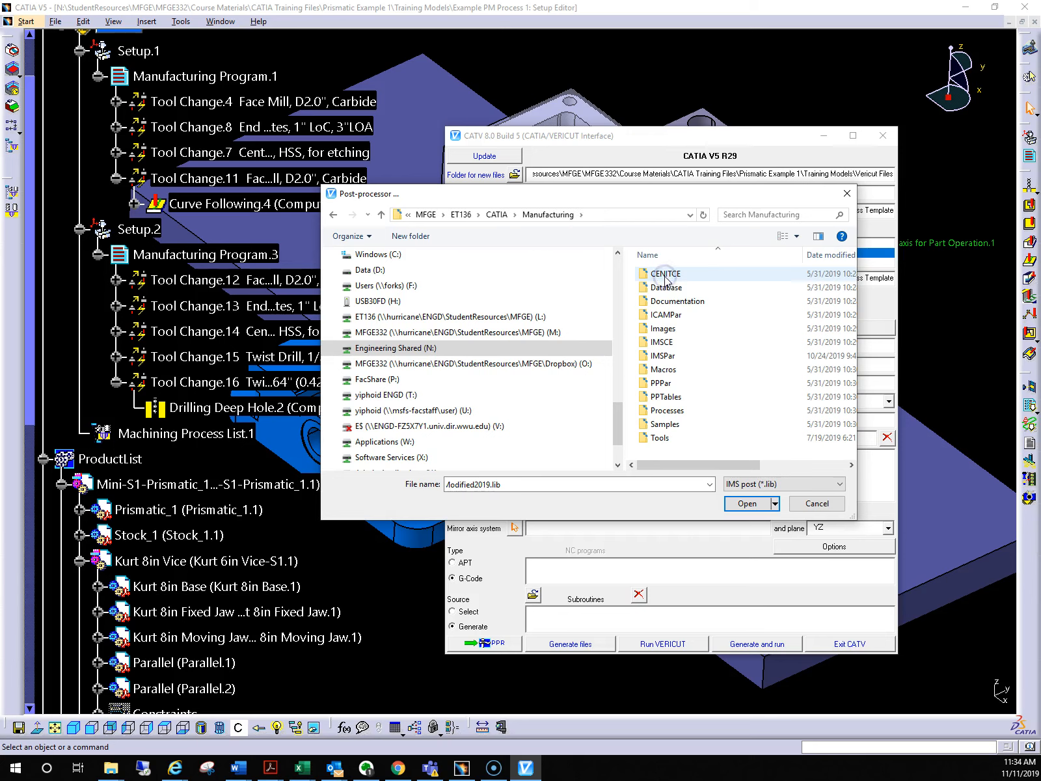
double_click(664, 356)
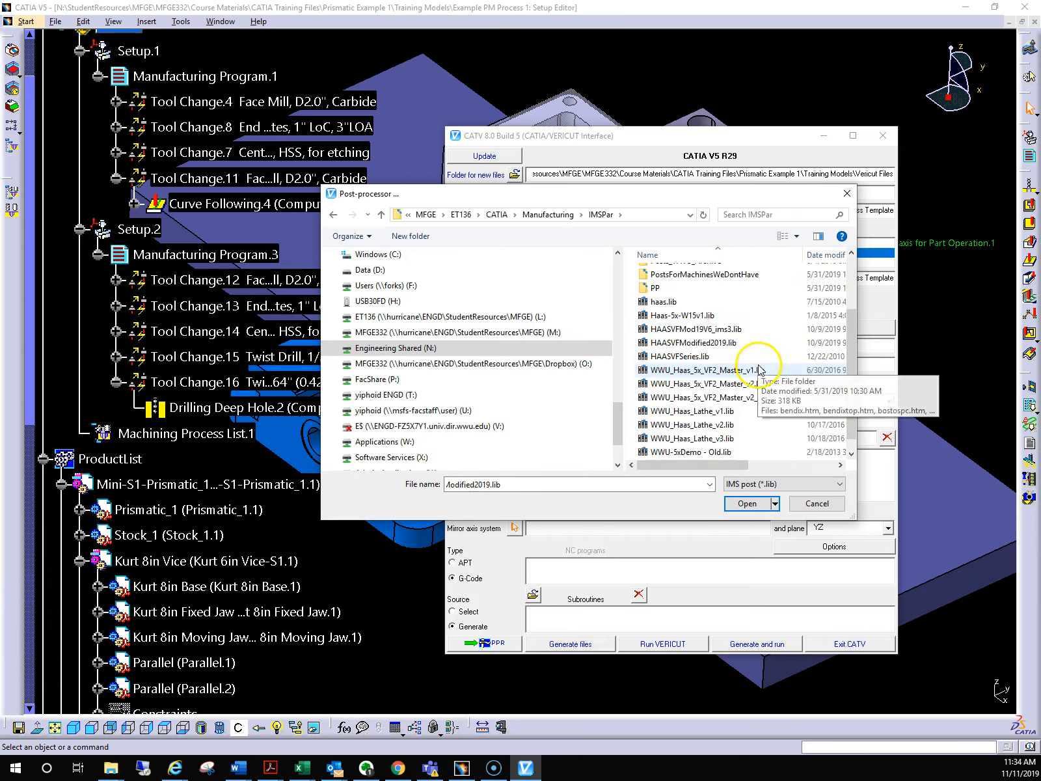
Load HAASVFMod19V6_ims3.lib from the IMSPar folder as the post-processor
scroll(760, 370, "down", 1)
scroll(708, 398, "down", 1)
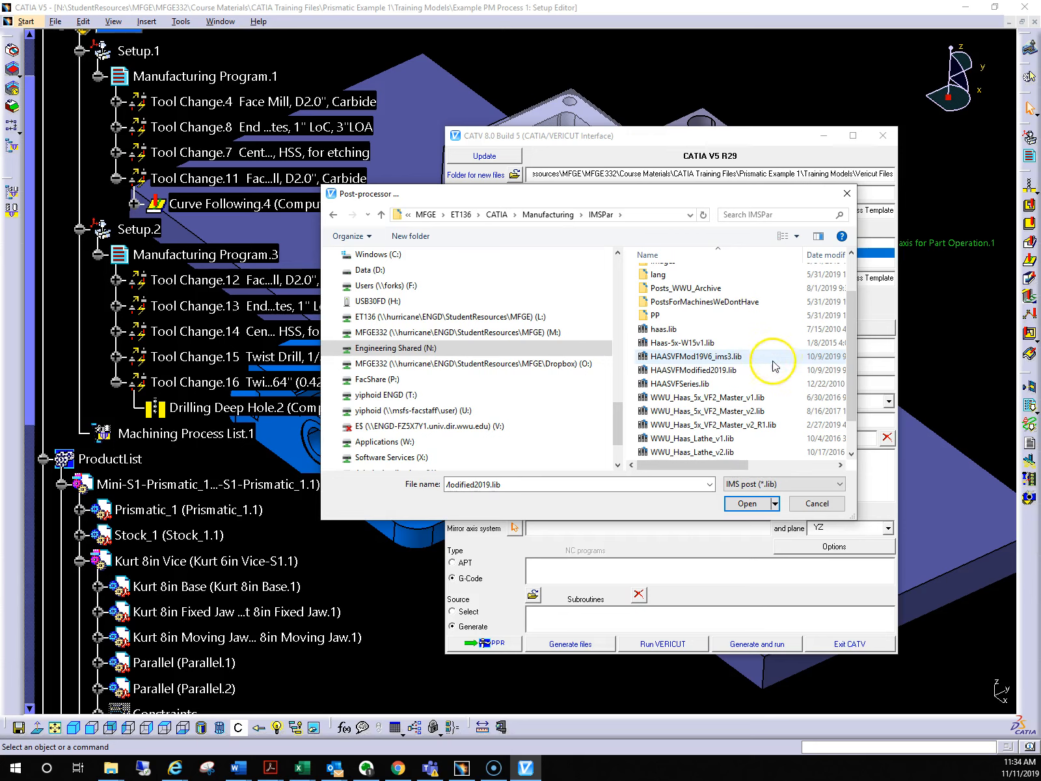
left_click(692, 357)
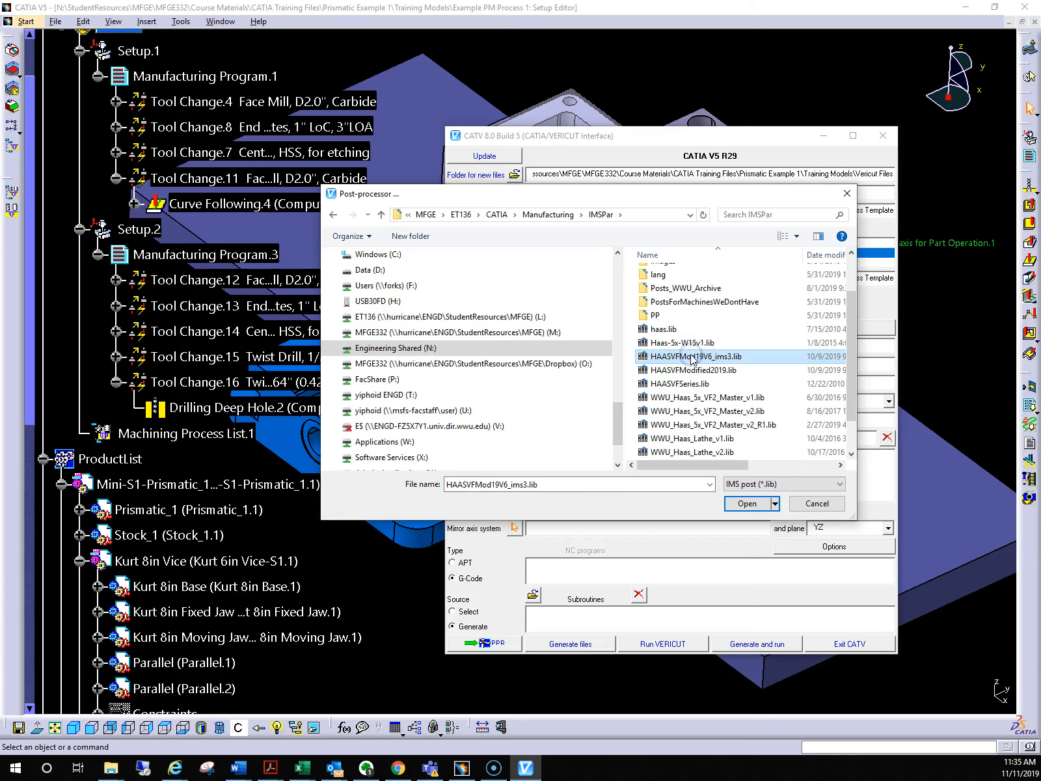
left_click(747, 503)
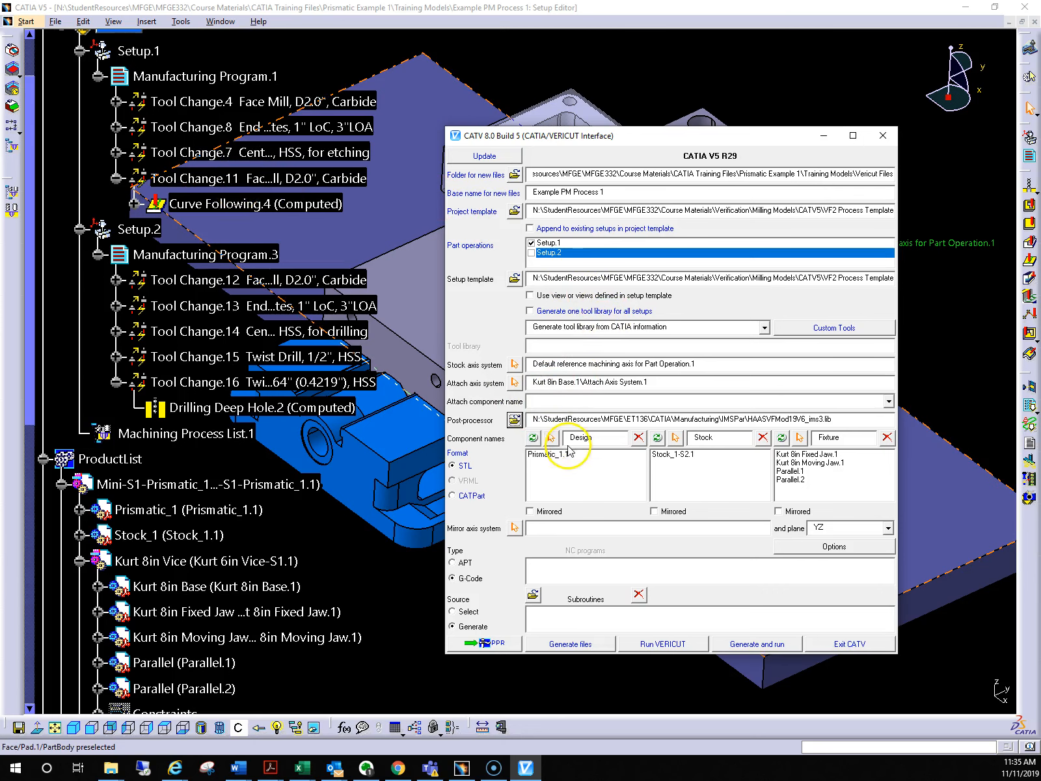
Remove Prismatic_1.1 from the design components and pick Prismatic_1 from the product tree as the design part again
left_click_drag(630, 135, 717, 150)
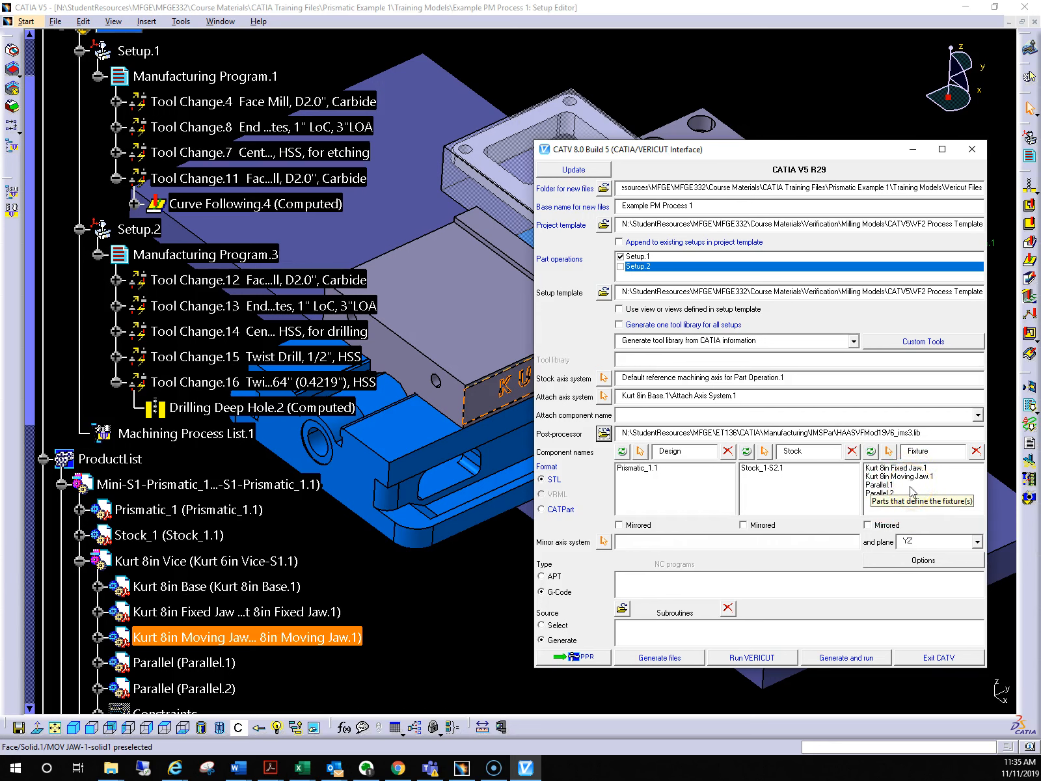
left_click(603, 434)
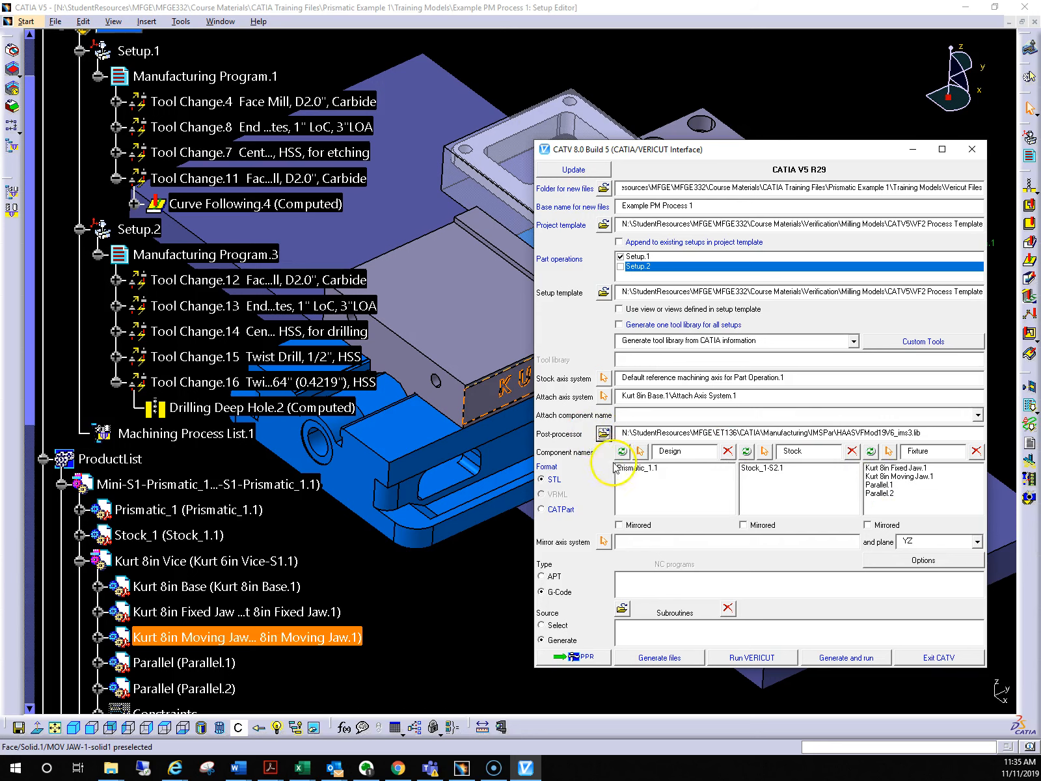
left_click(637, 468)
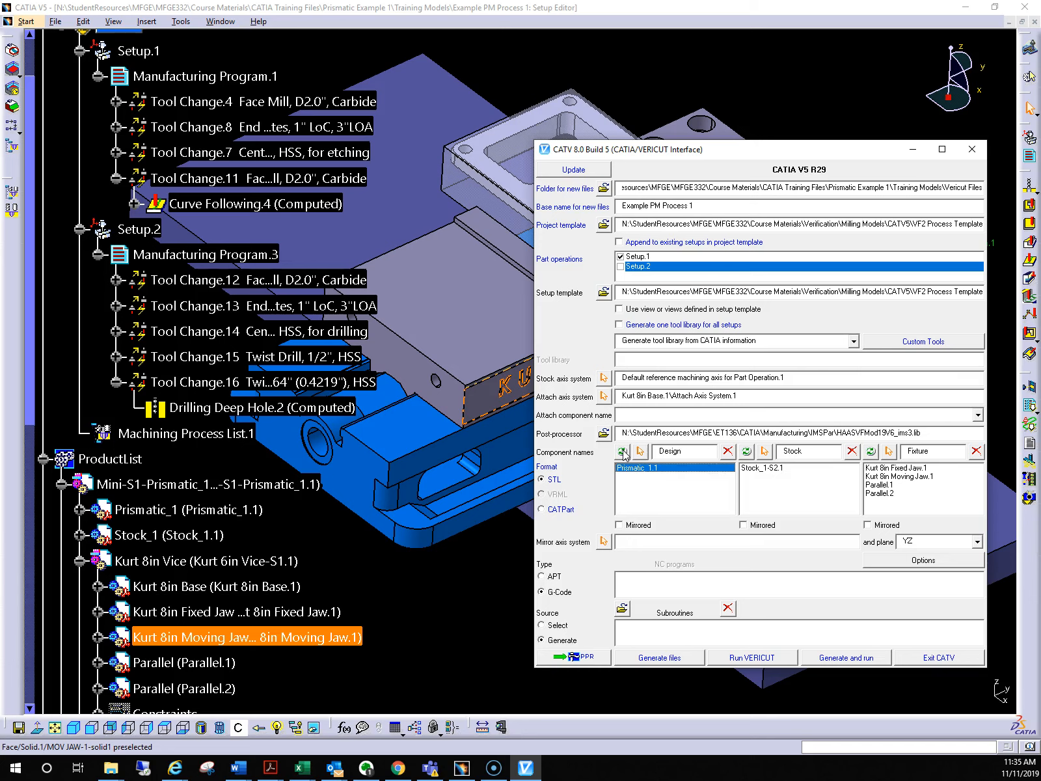
left_click(728, 451)
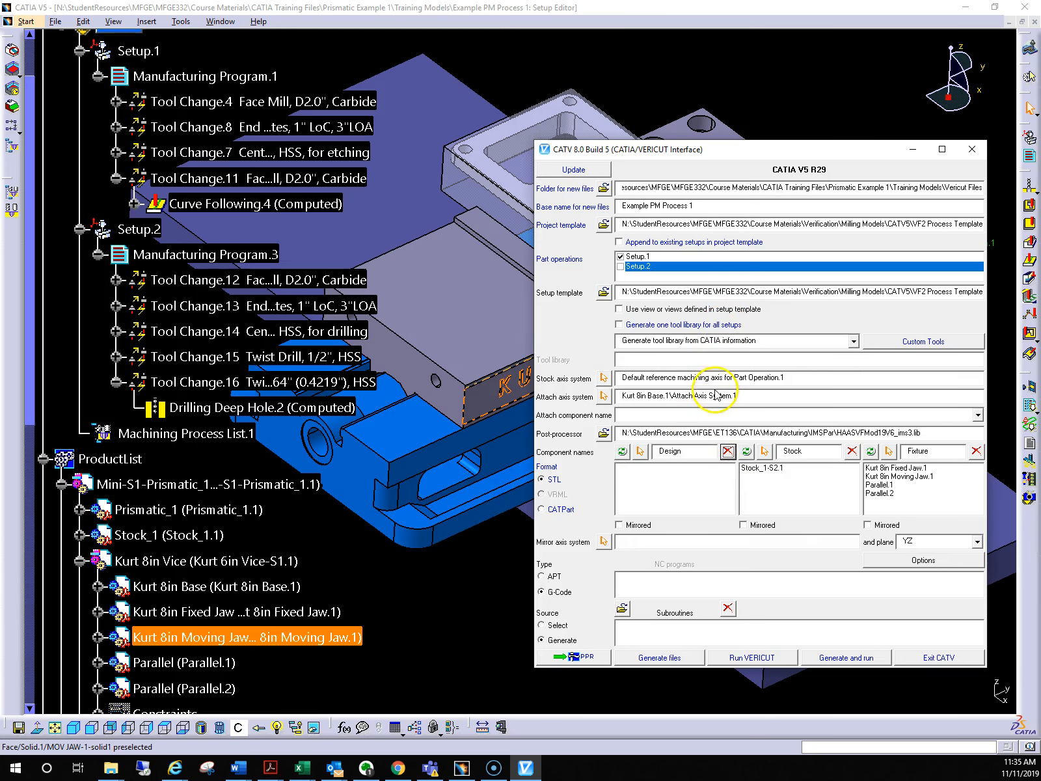
left_click(640, 452)
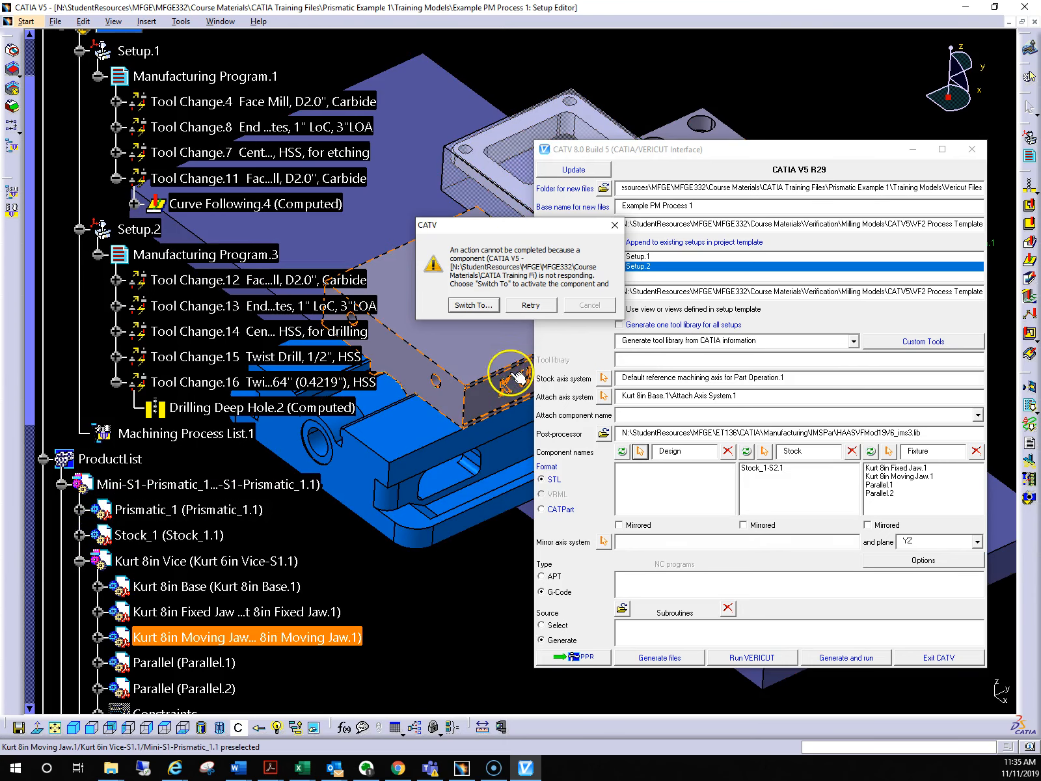
left_click(531, 305)
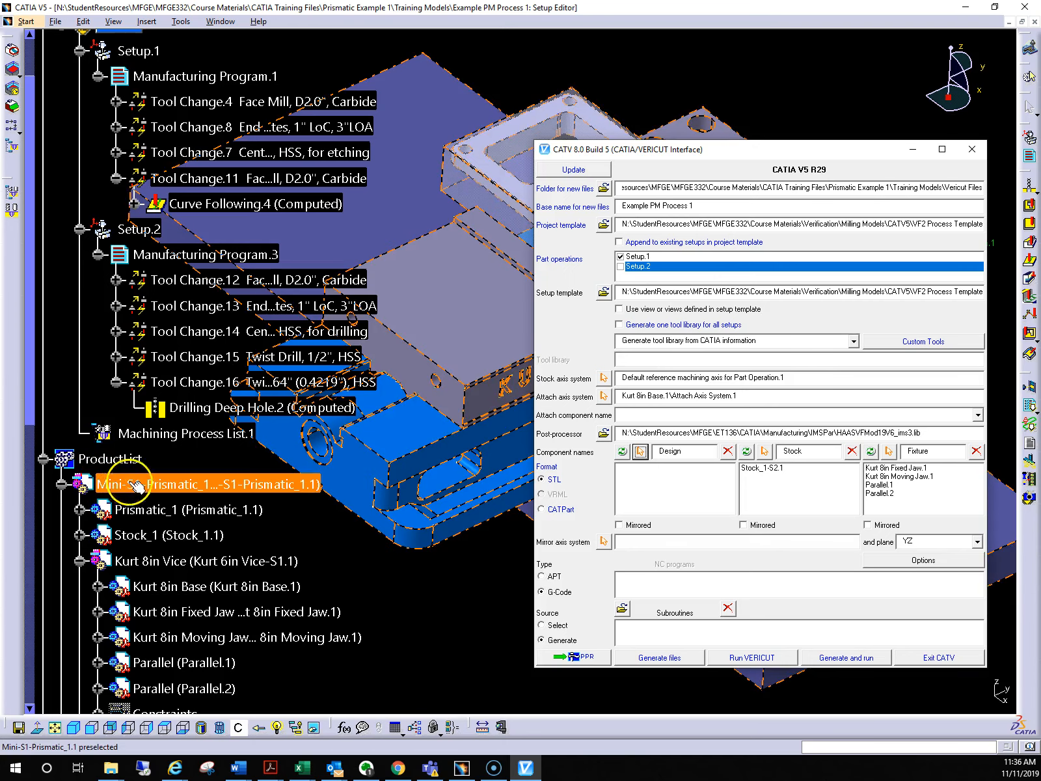
left_click(163, 514)
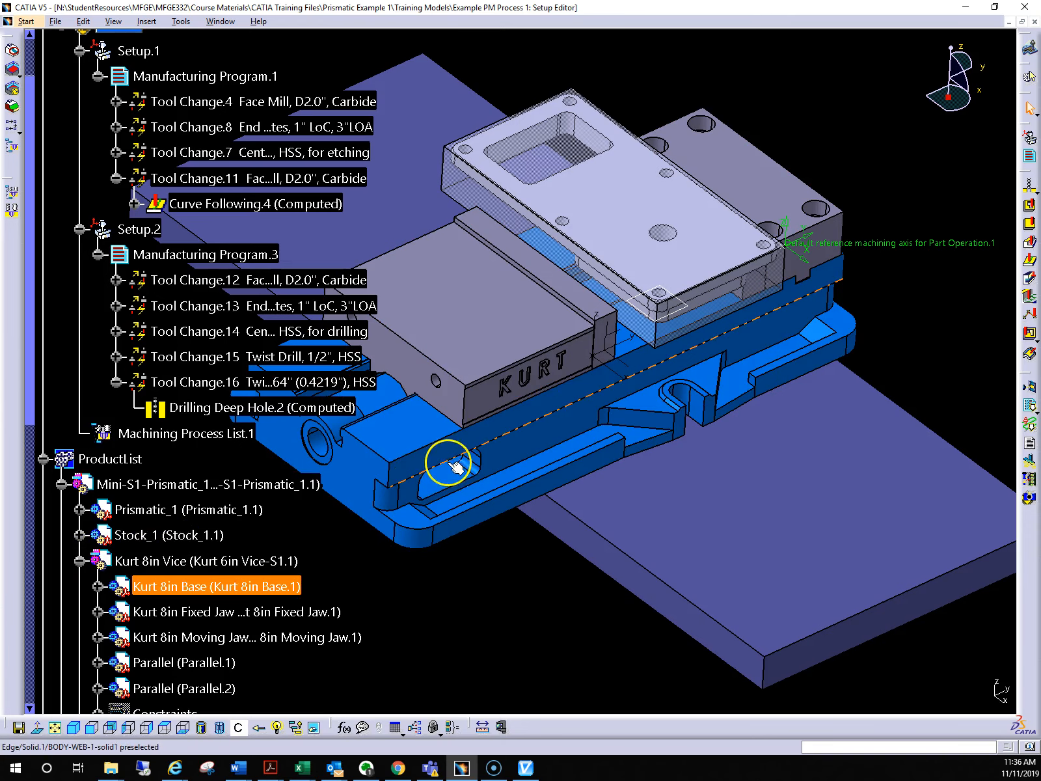
left_click(526, 768)
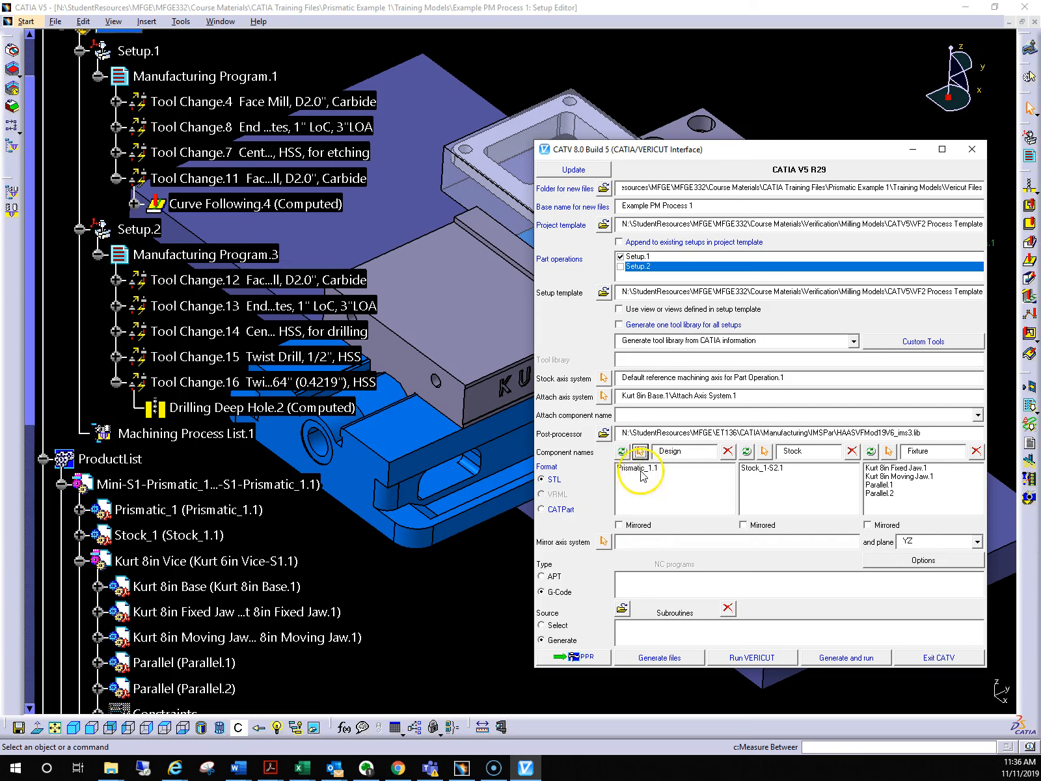
Clear the existing stock component and pick Stock_1 from the product tree as the workpiece stock
left_click(781, 467)
left_click(852, 451)
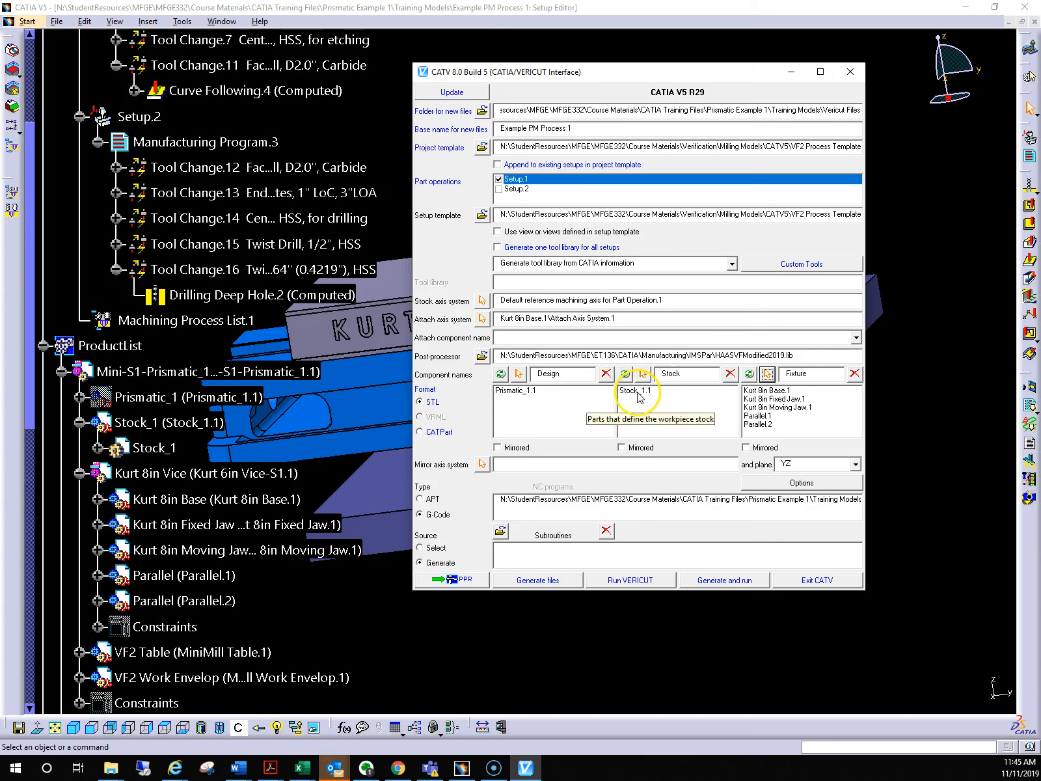
left_click(638, 392)
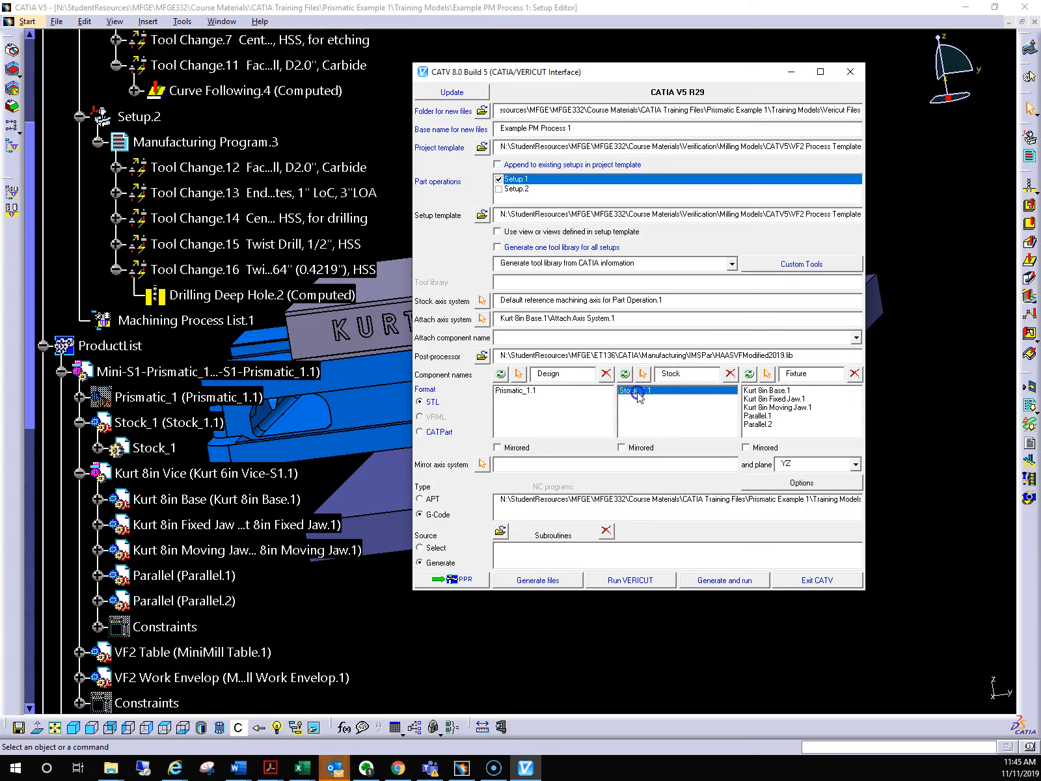
left_click(730, 374)
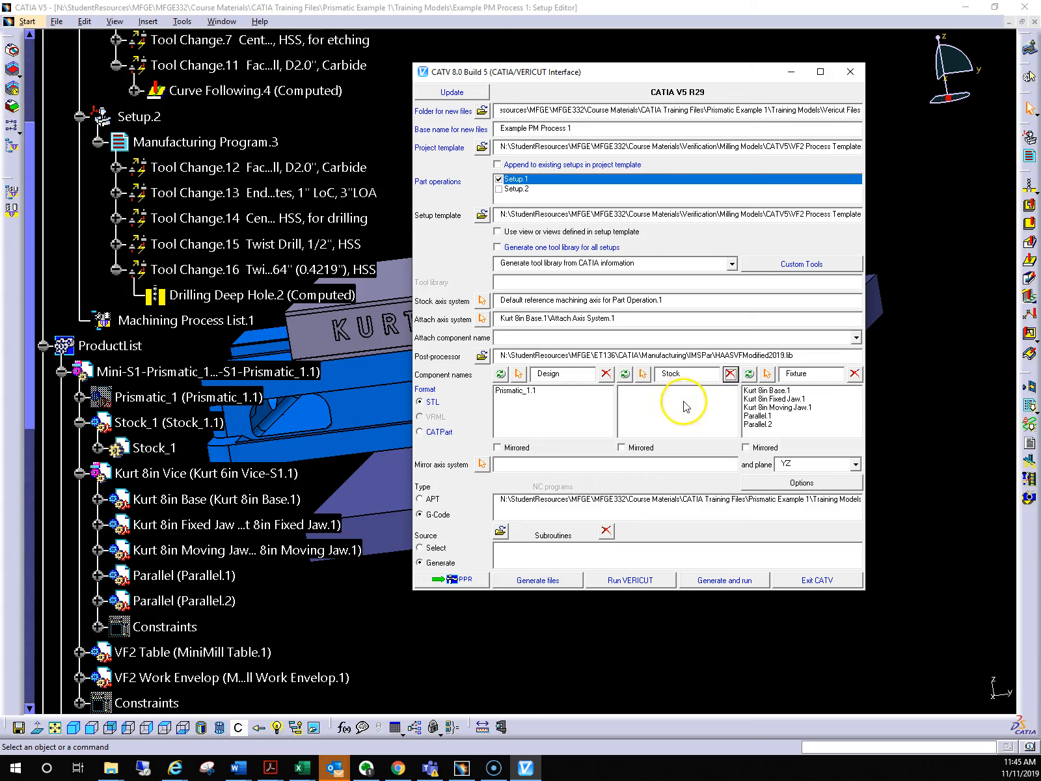
left_click(643, 375)
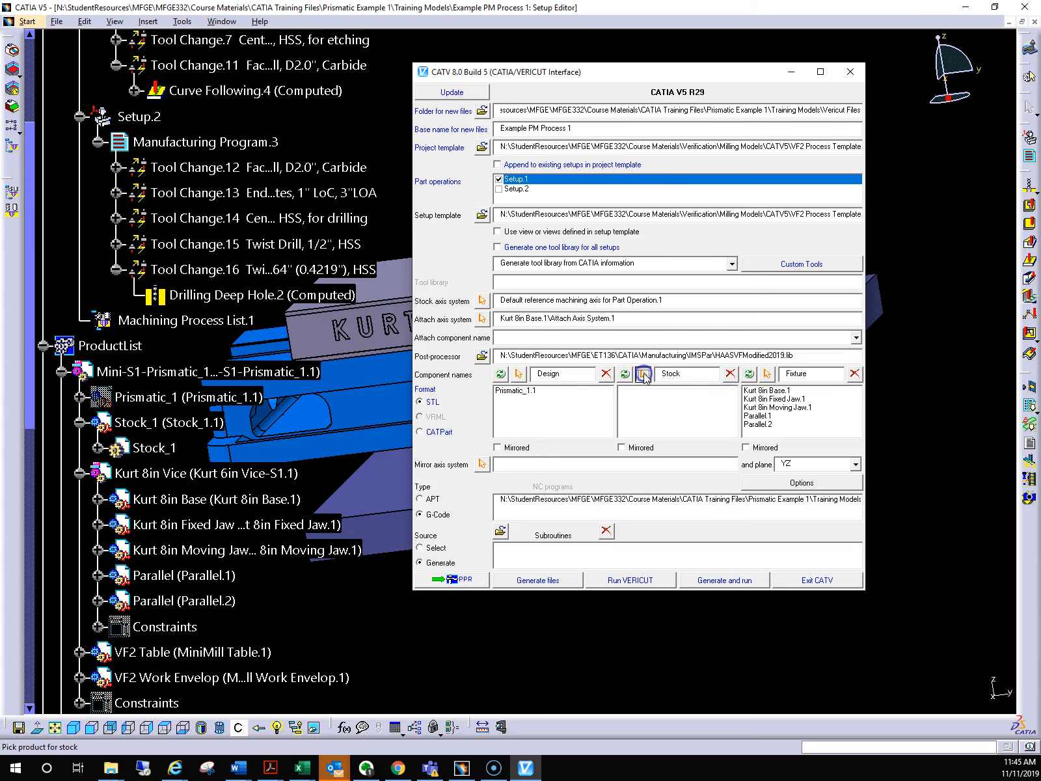
left_click(141, 441)
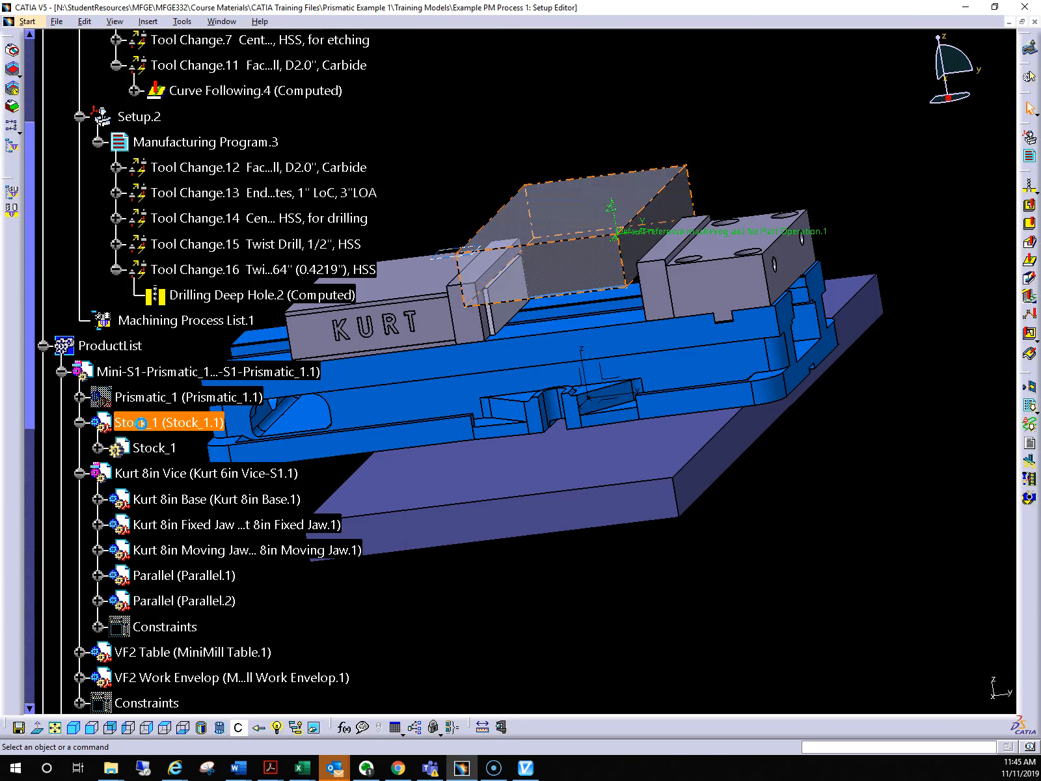
left_click(228, 473)
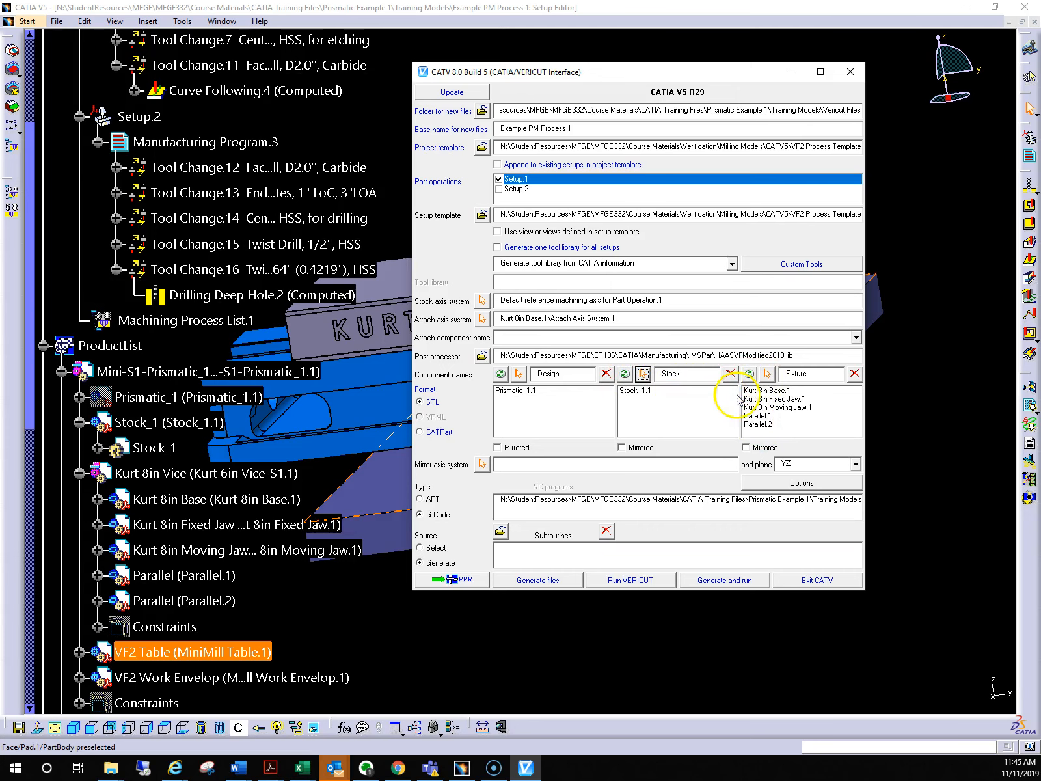
Reposition the interface window and the model so the vise parts are accessible for picking
left_click_drag(713, 71, 913, 217)
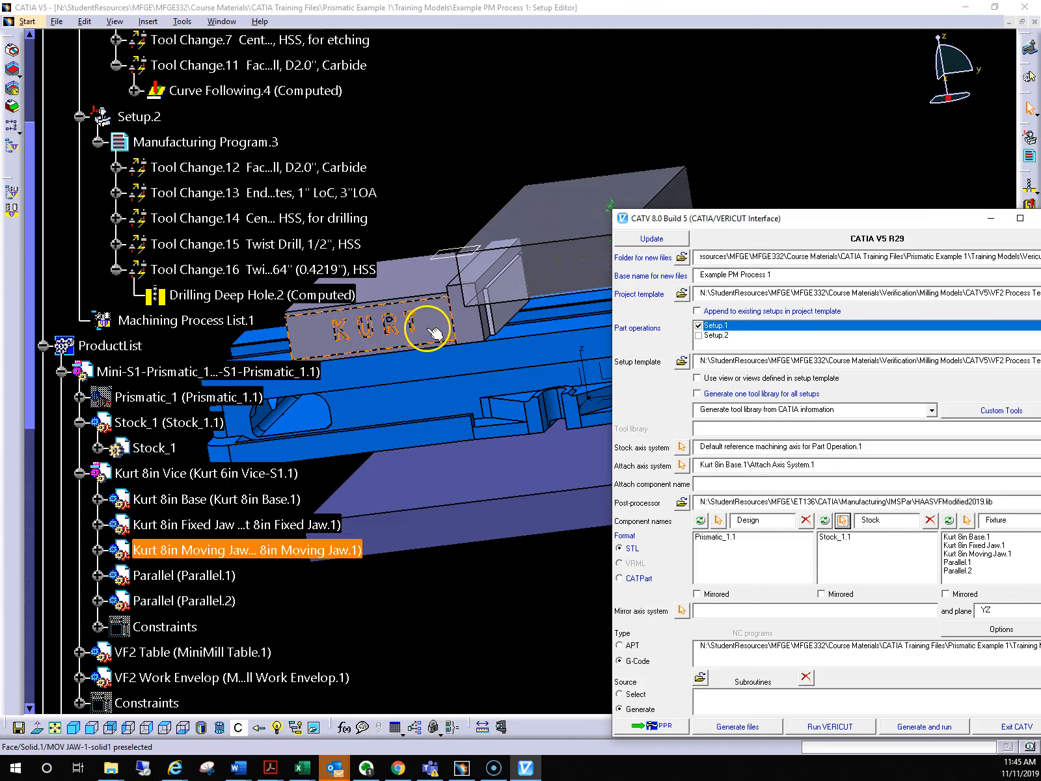
middle_click_drag(532, 340, 406, 359)
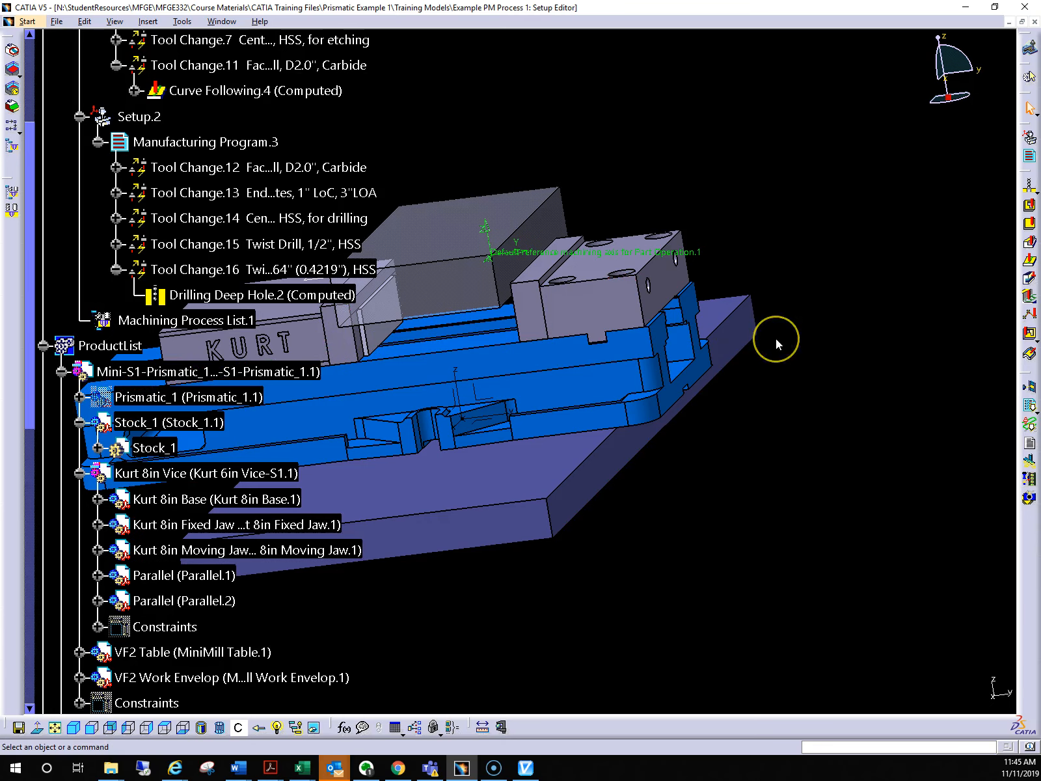
key("alt+Tab")
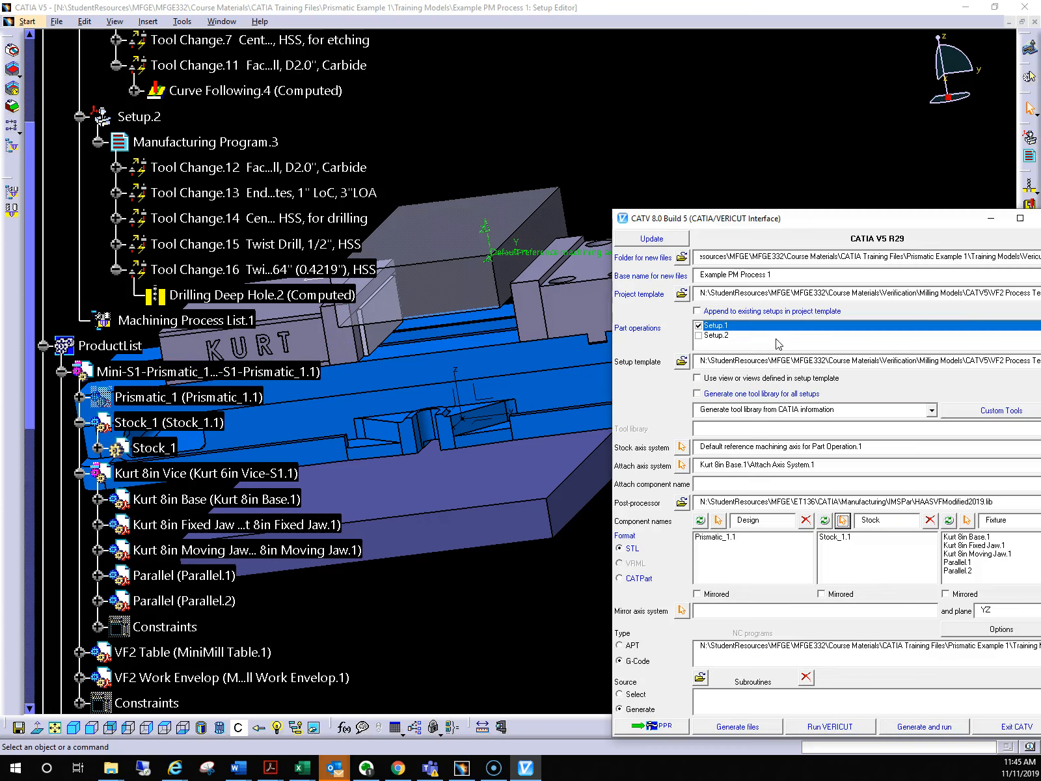
left_click_drag(934, 221, 859, 106)
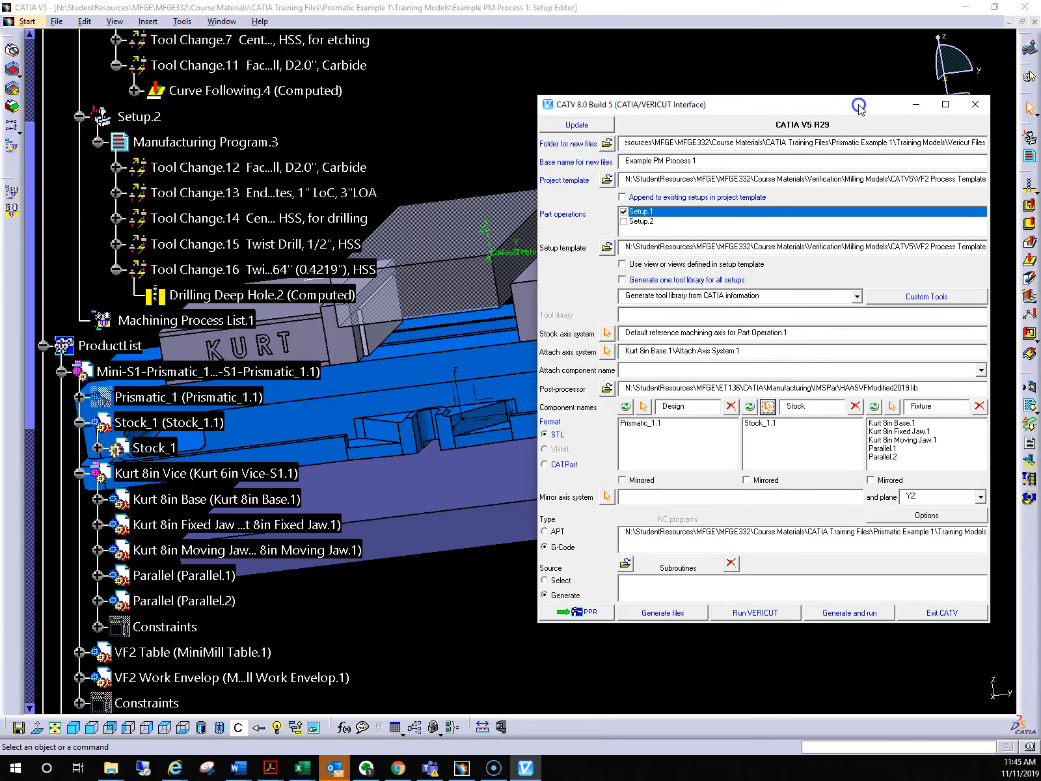
left_click(893, 405)
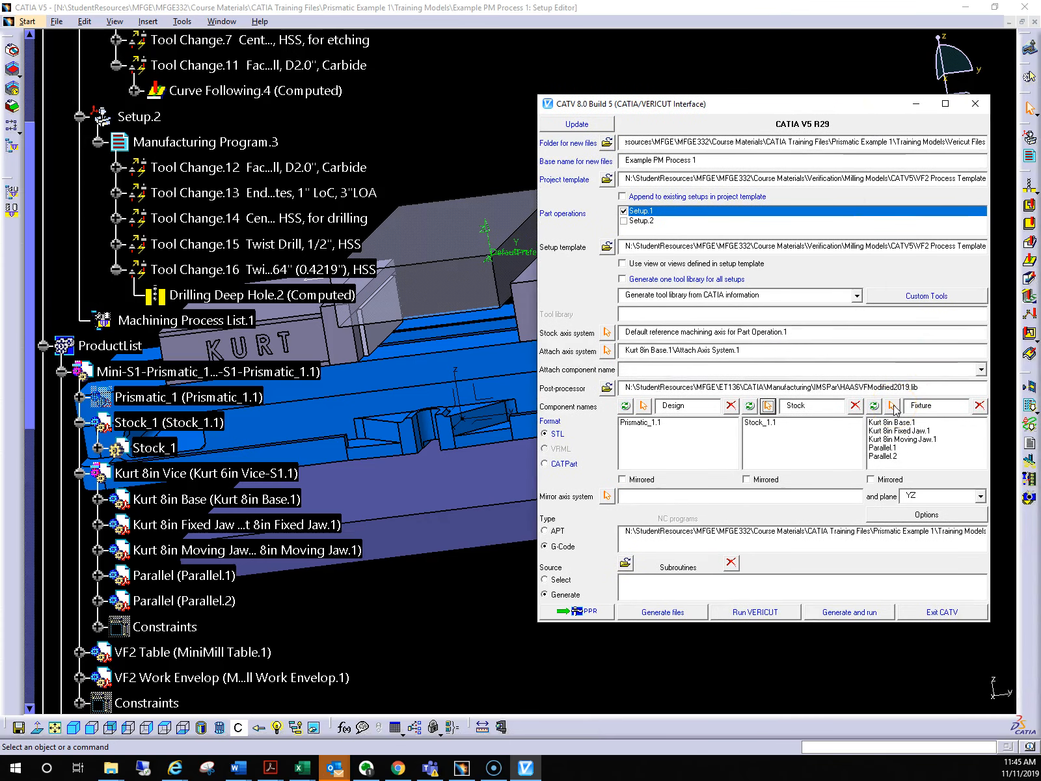
left_click(495, 385)
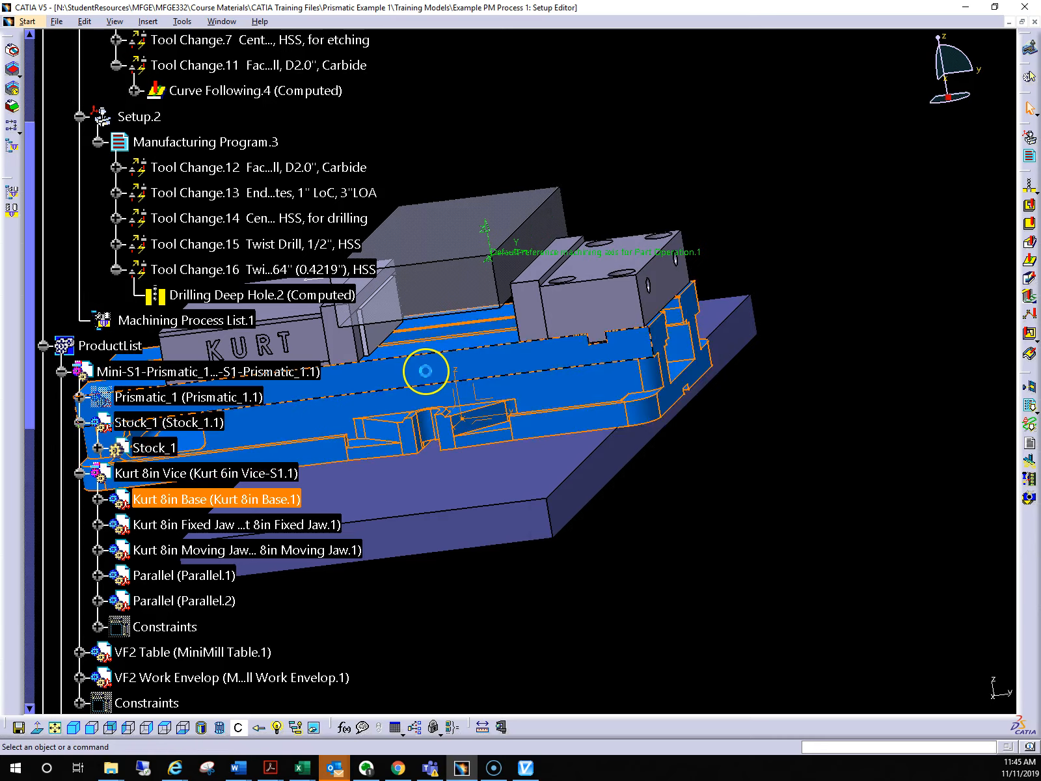
left_click(716, 378)
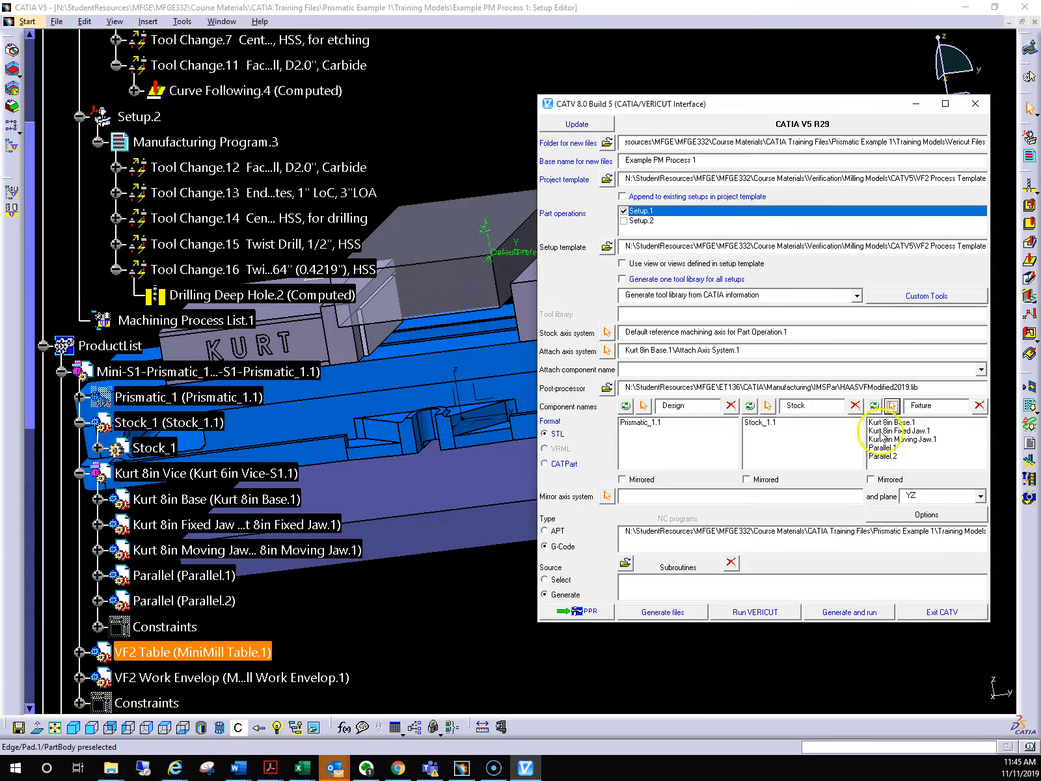
Remove the Kurt 8in Base, Fixed Jaw, Moving Jaw and both Parallel components from the fixture list
left_click(905, 422)
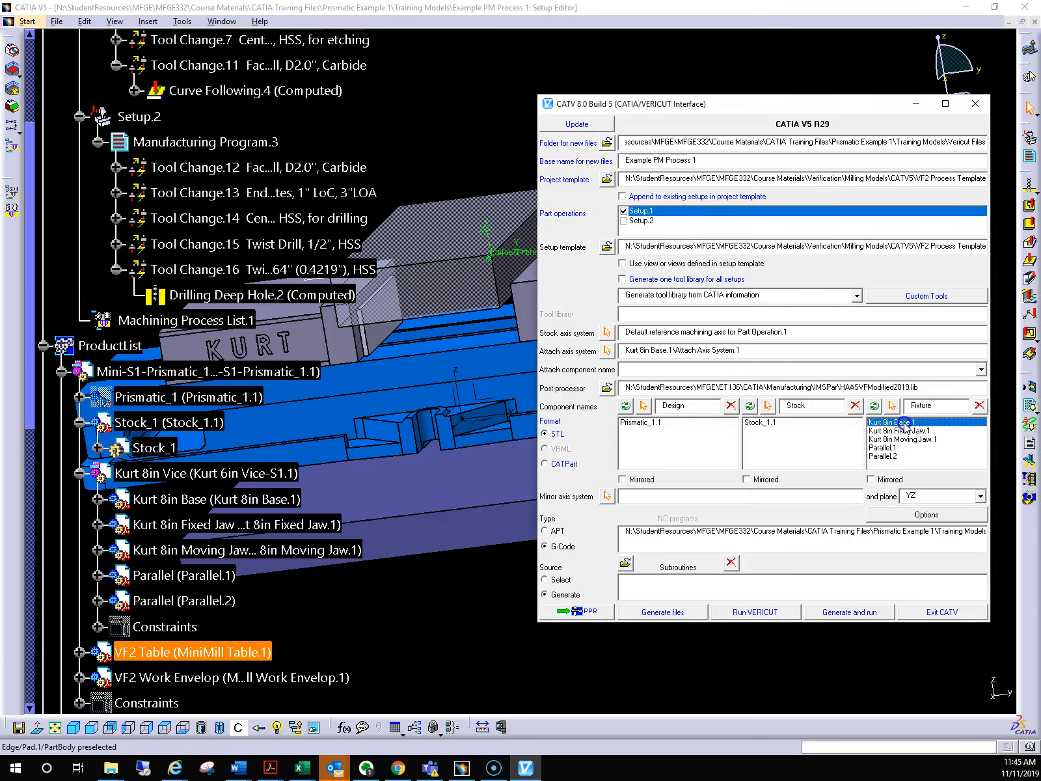
left_click(979, 405)
left_click(920, 423)
left_click(979, 405)
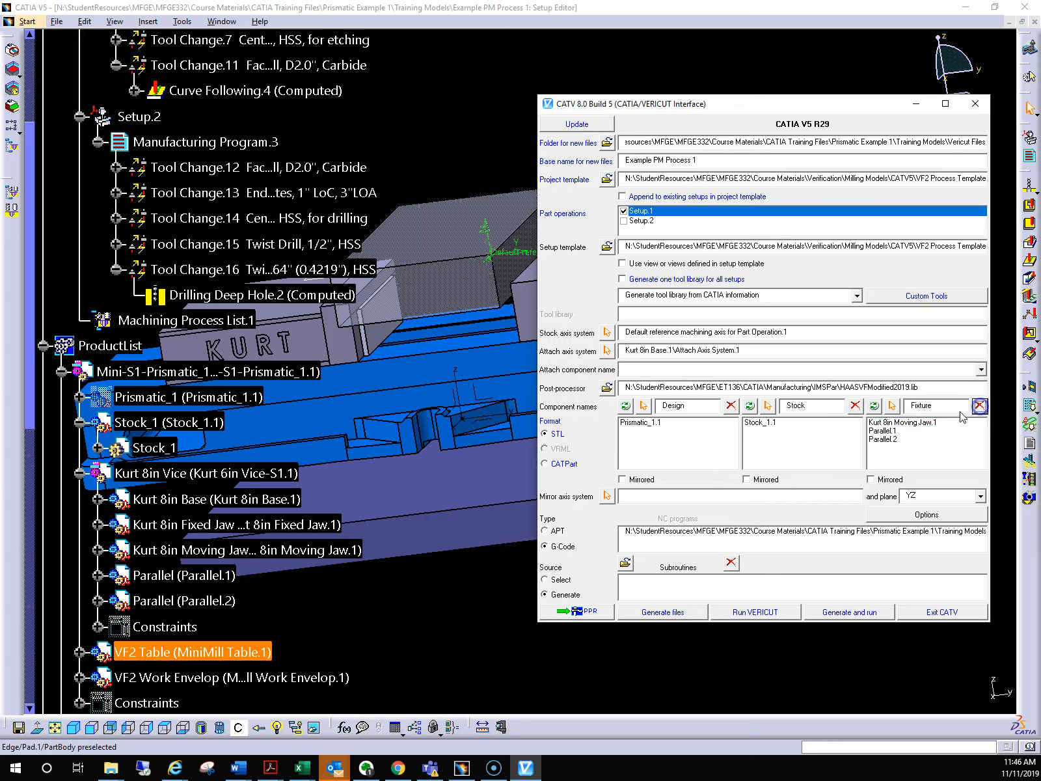
left_click(979, 405)
left_click(904, 422)
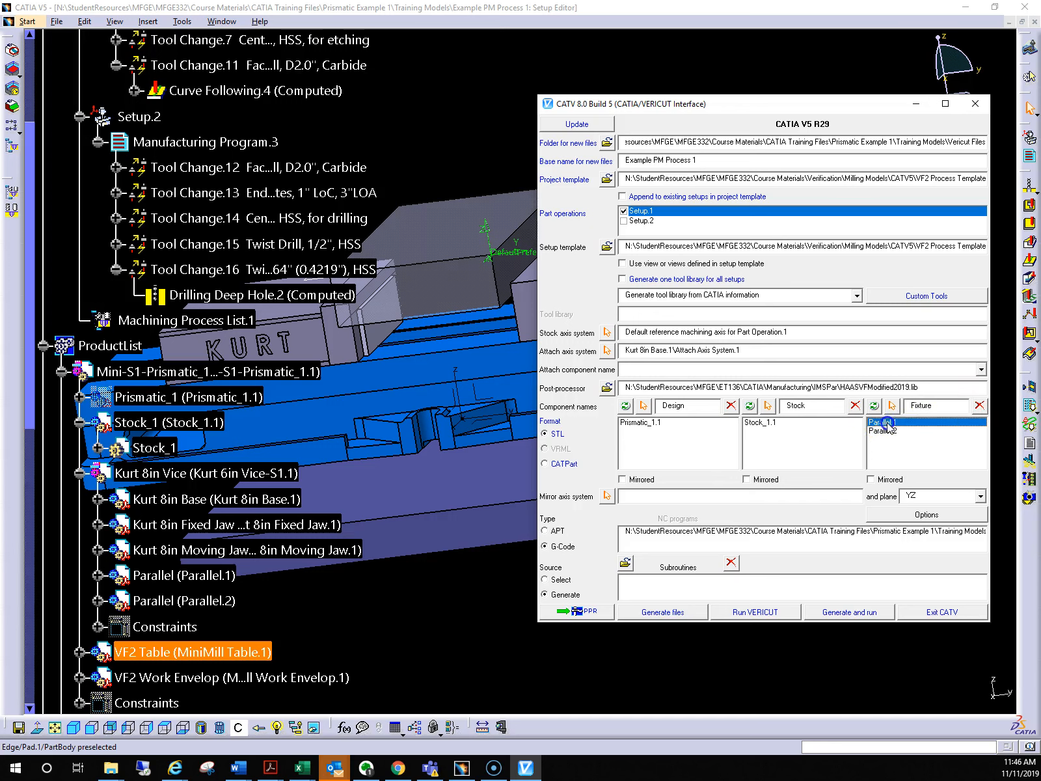
left_click(979, 406)
left_click(884, 422)
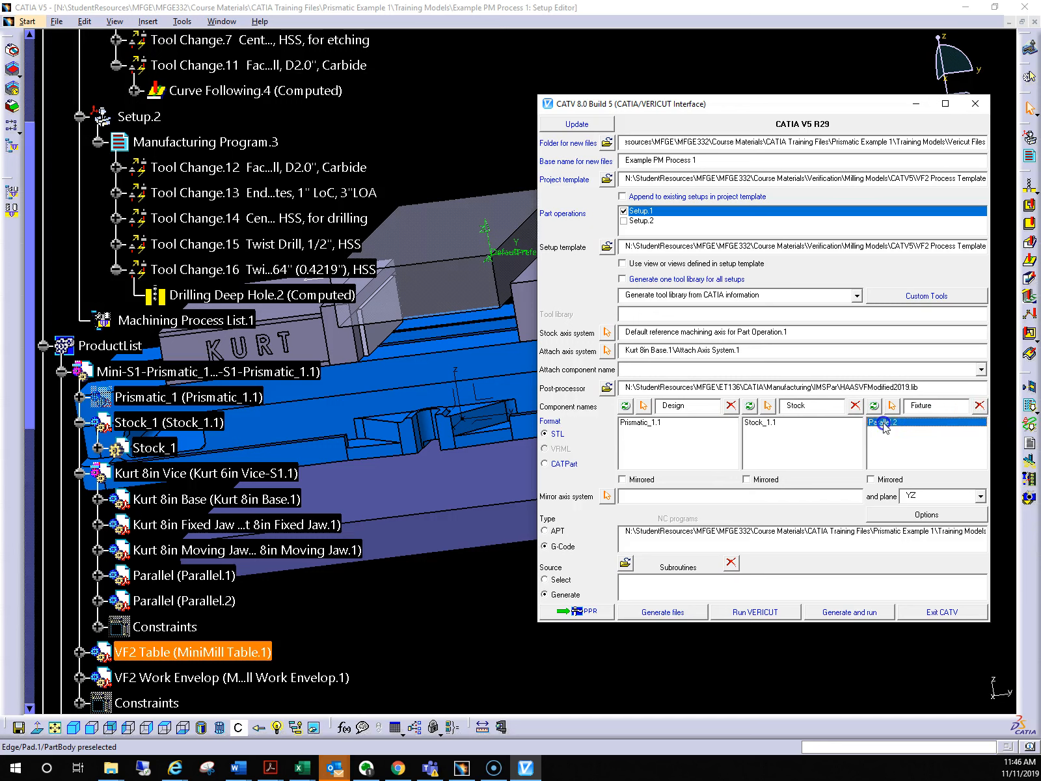
left_click(980, 405)
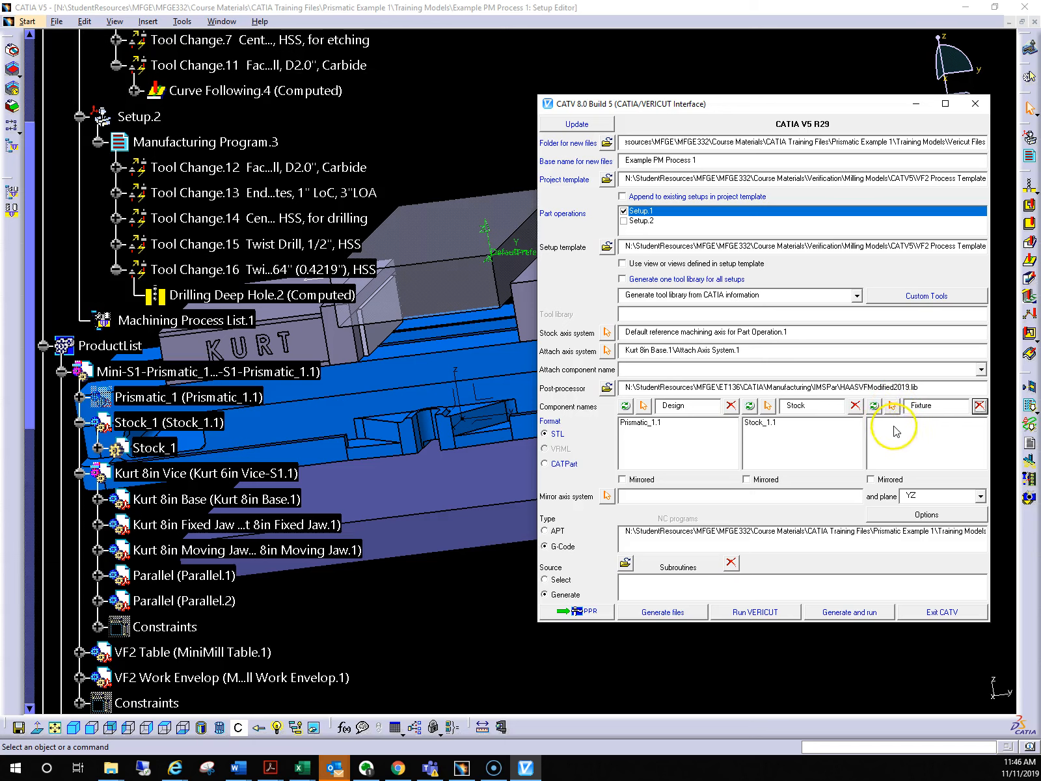
Pick the Kurt 8in vise base, moving jaw and fixed jaw in the model as fixture components
left_click(892, 406)
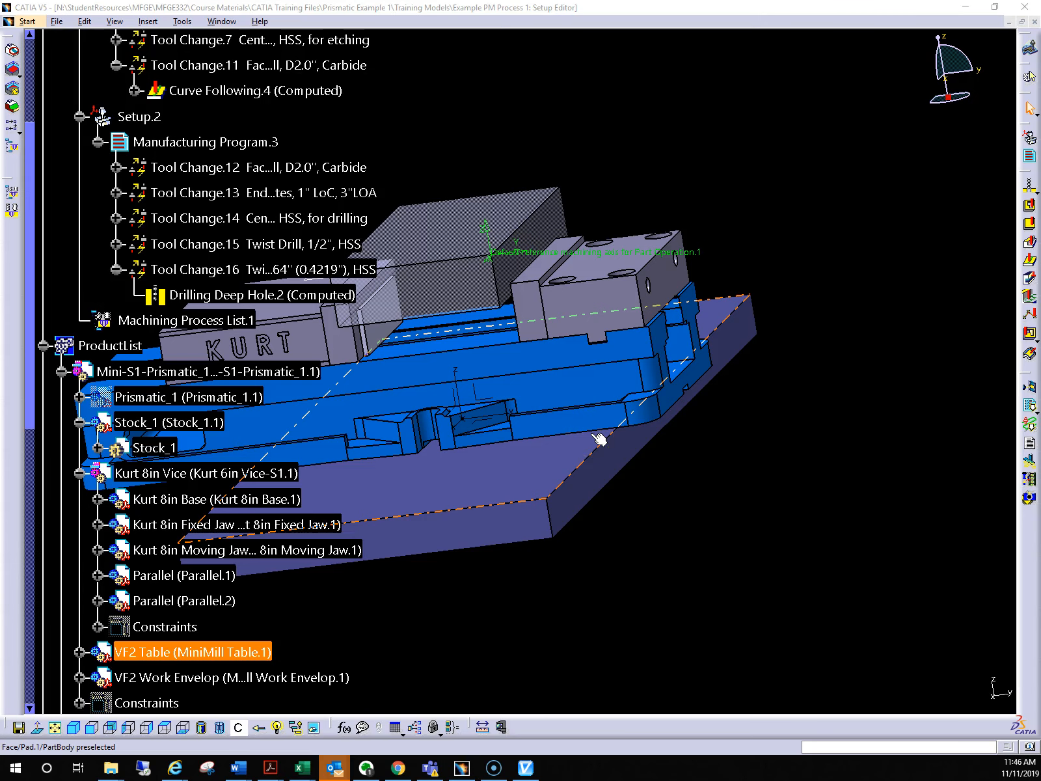
left_click(598, 440)
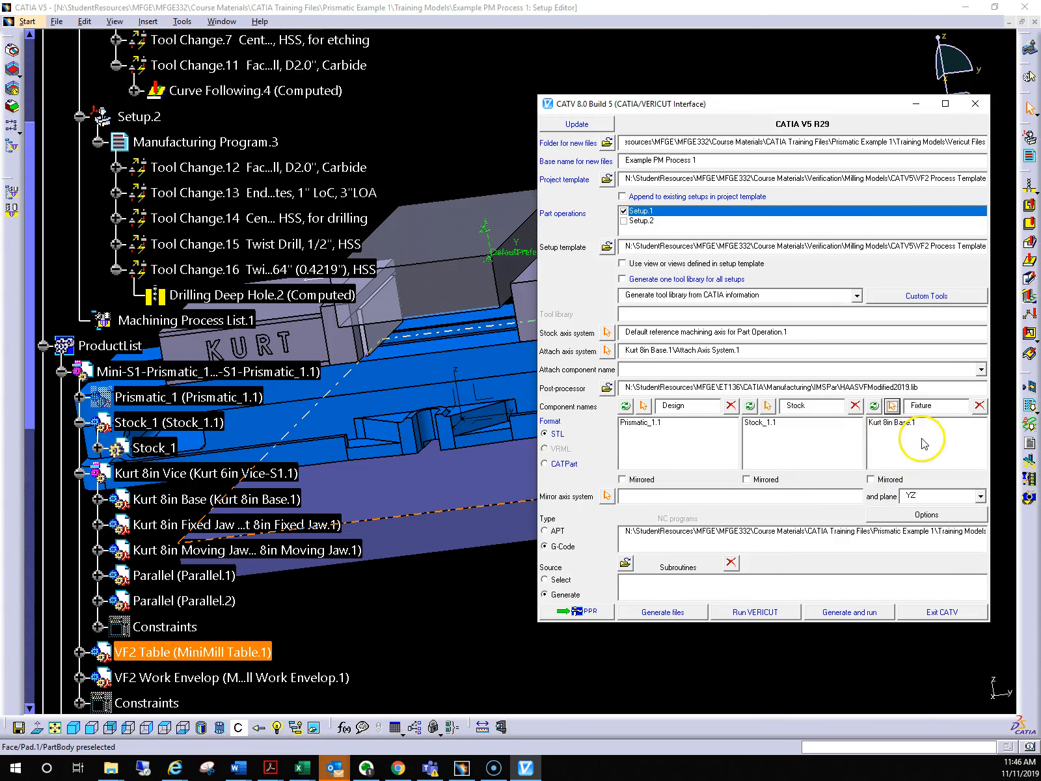
left_click(893, 406)
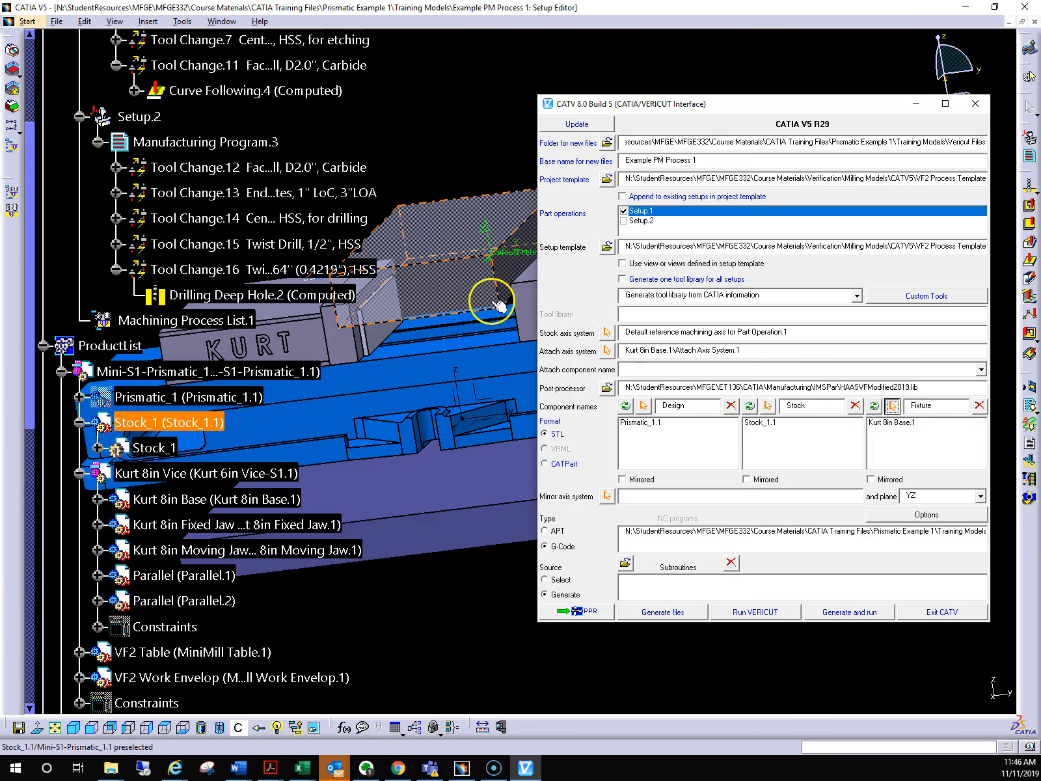
left_click(302, 340)
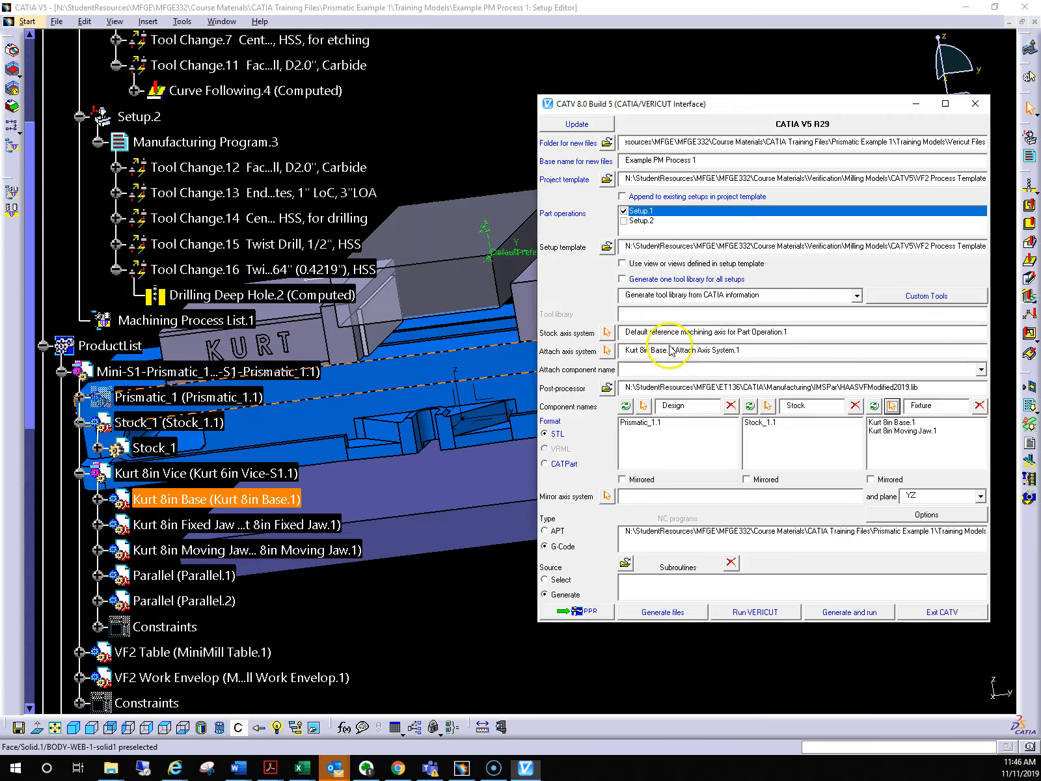
left_click(893, 406)
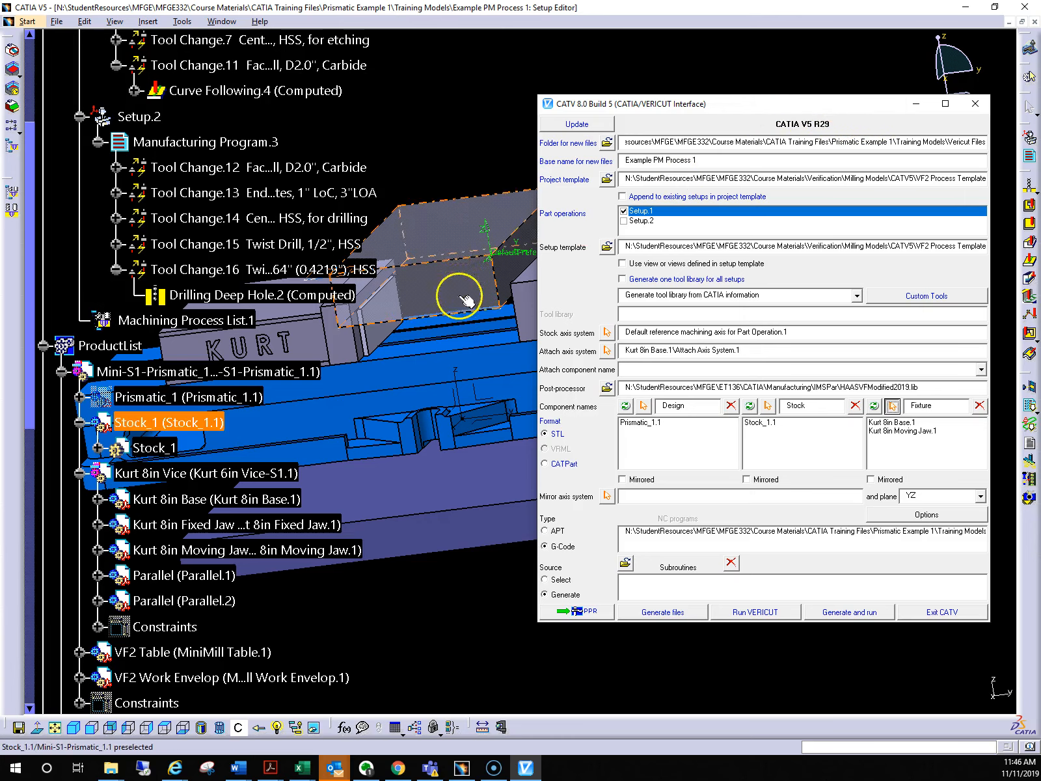
left_click(530, 299)
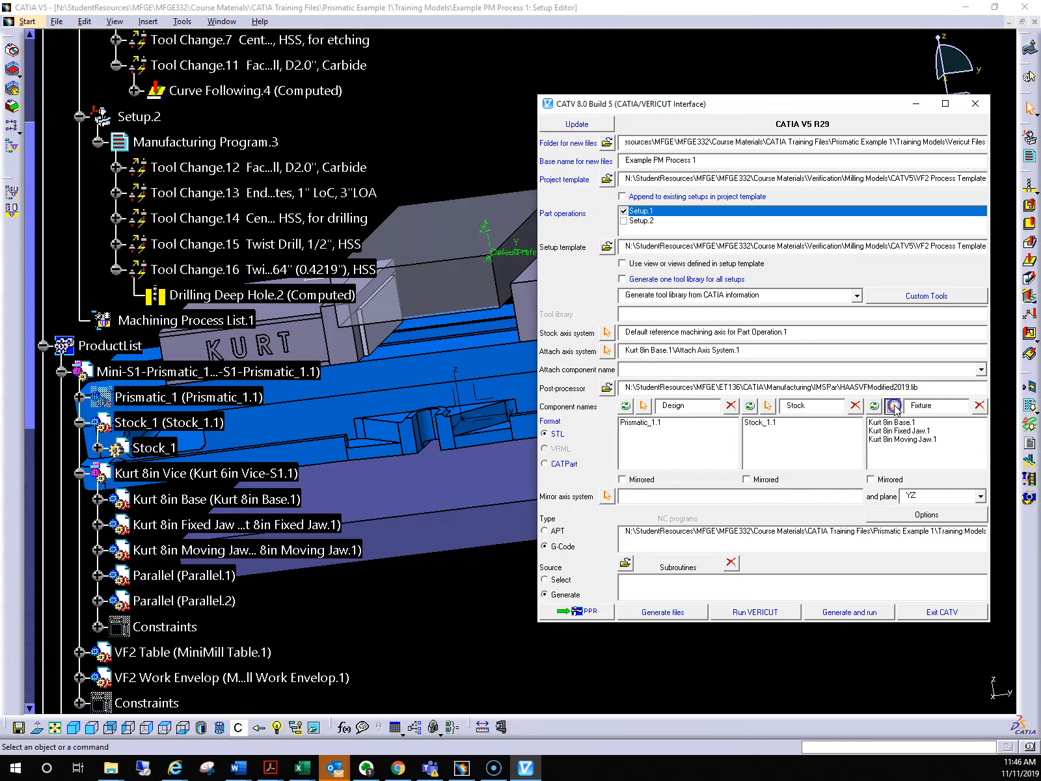
Add Parallel.2 and Parallel.1 from the model to the fixture components
left_click(893, 406)
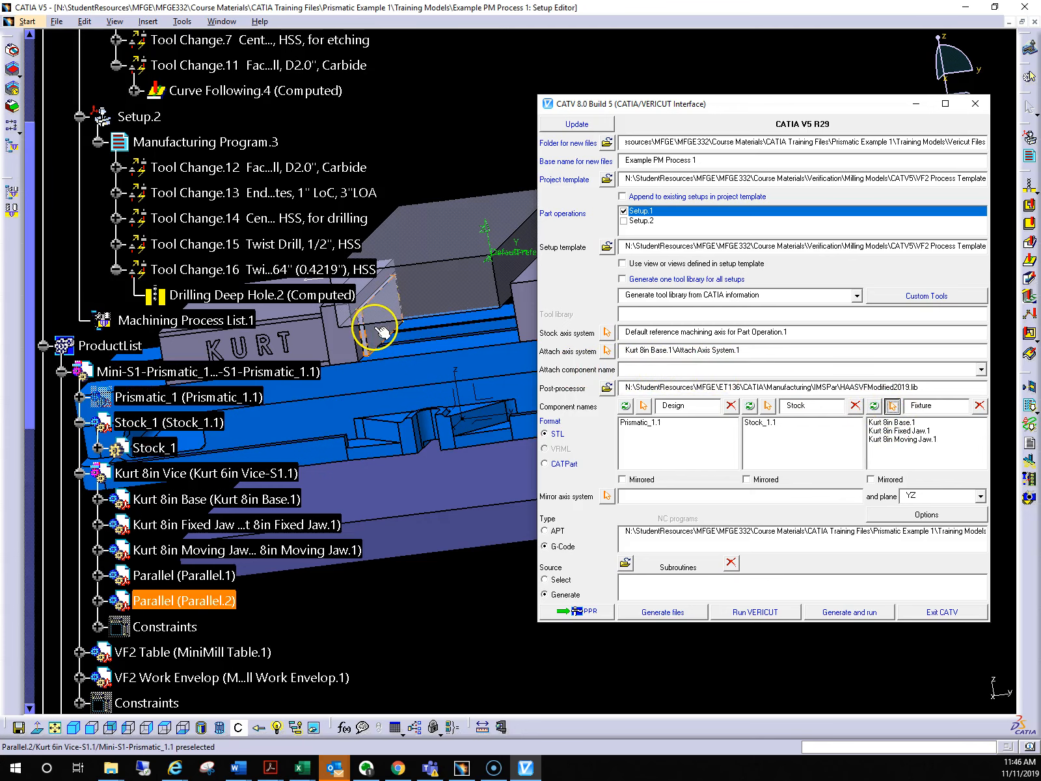
left_click(381, 332)
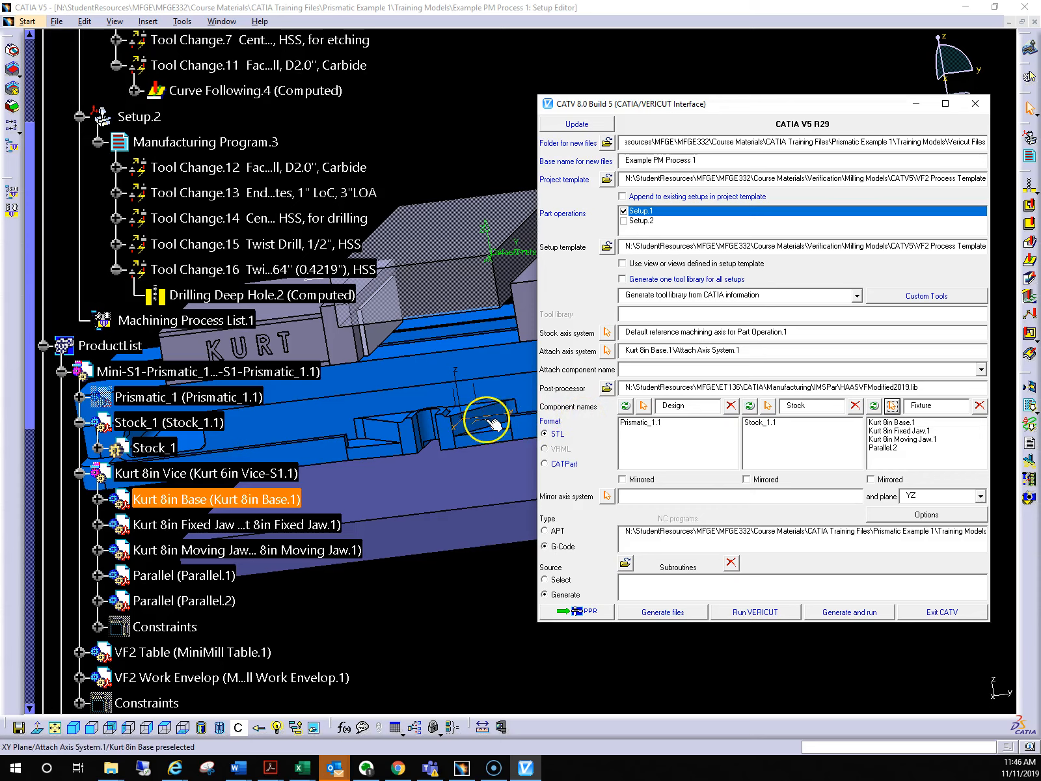
middle_click_drag(372, 400, 448, 390)
key("alt+Tab")
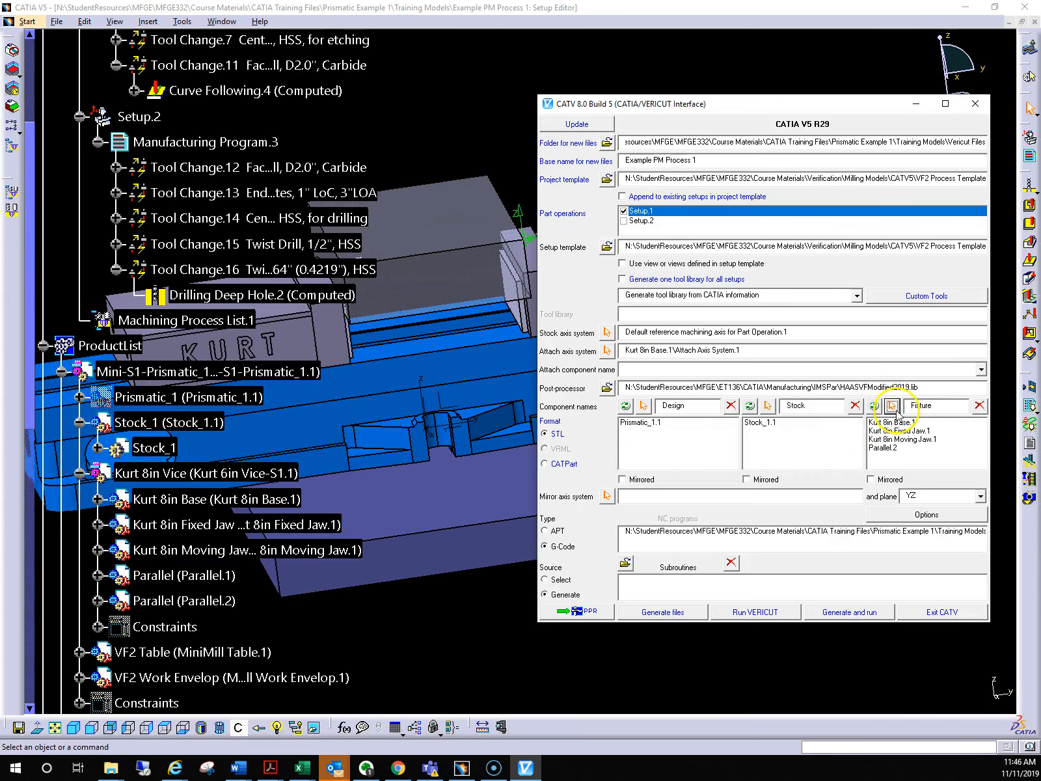
left_click(893, 406)
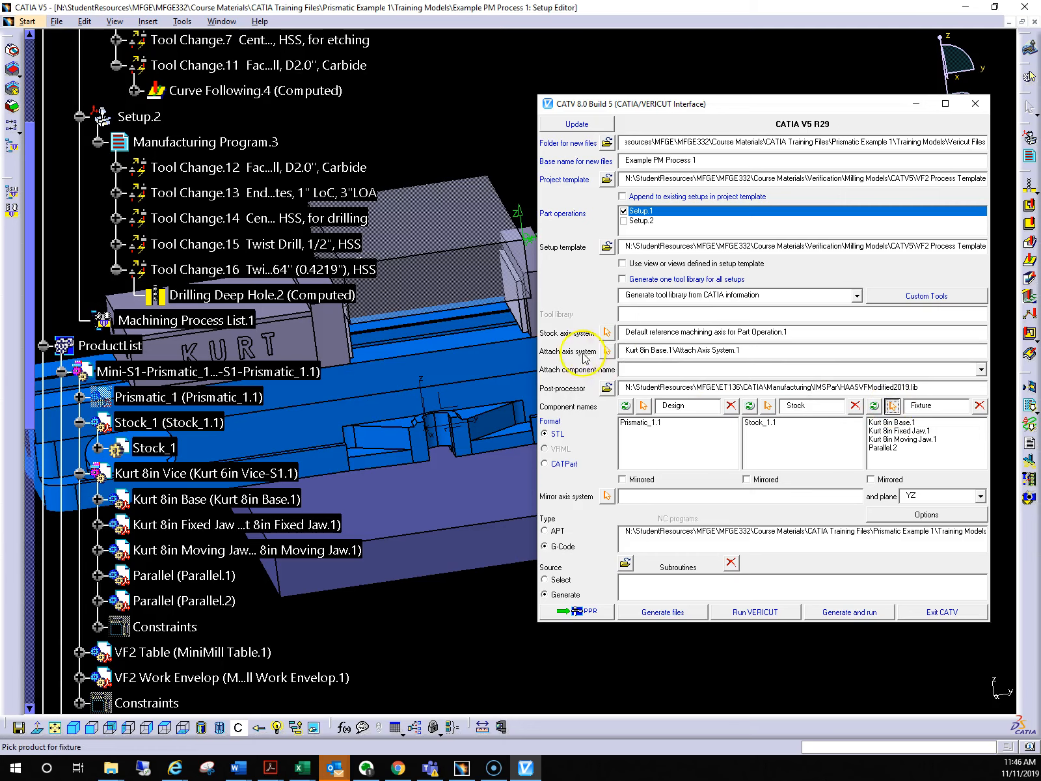
left_click(513, 300)
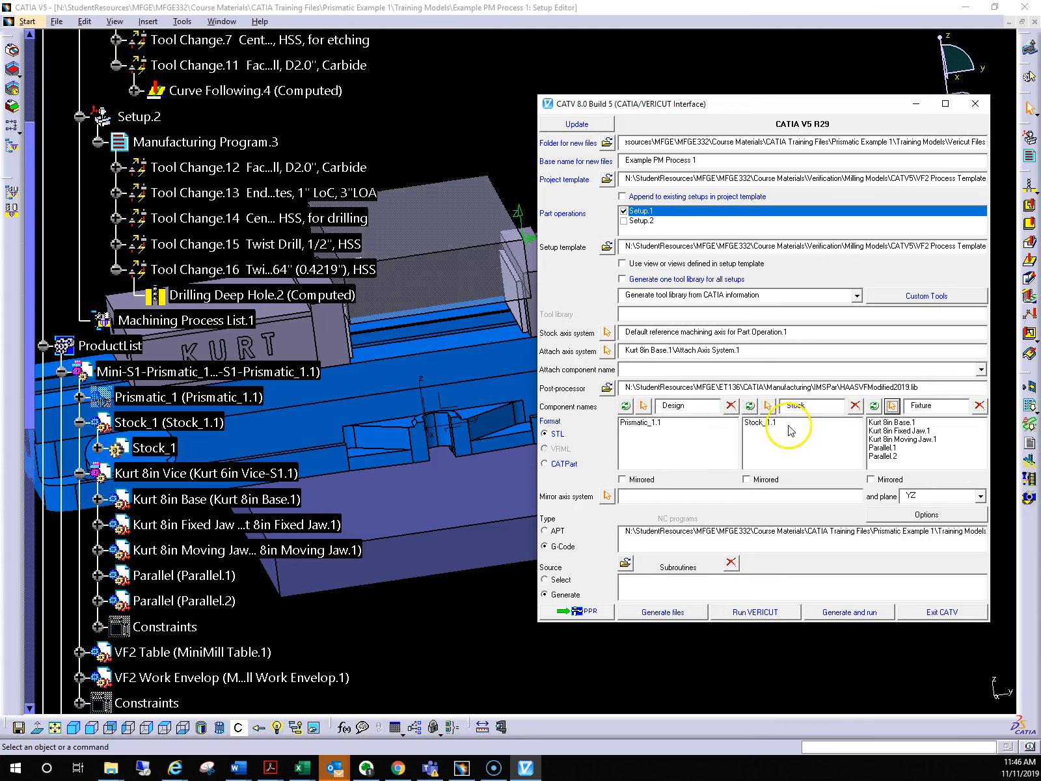
Show the hidden Prismatic_1 design part in the assembly
right_click(181, 399)
left_click(231, 440)
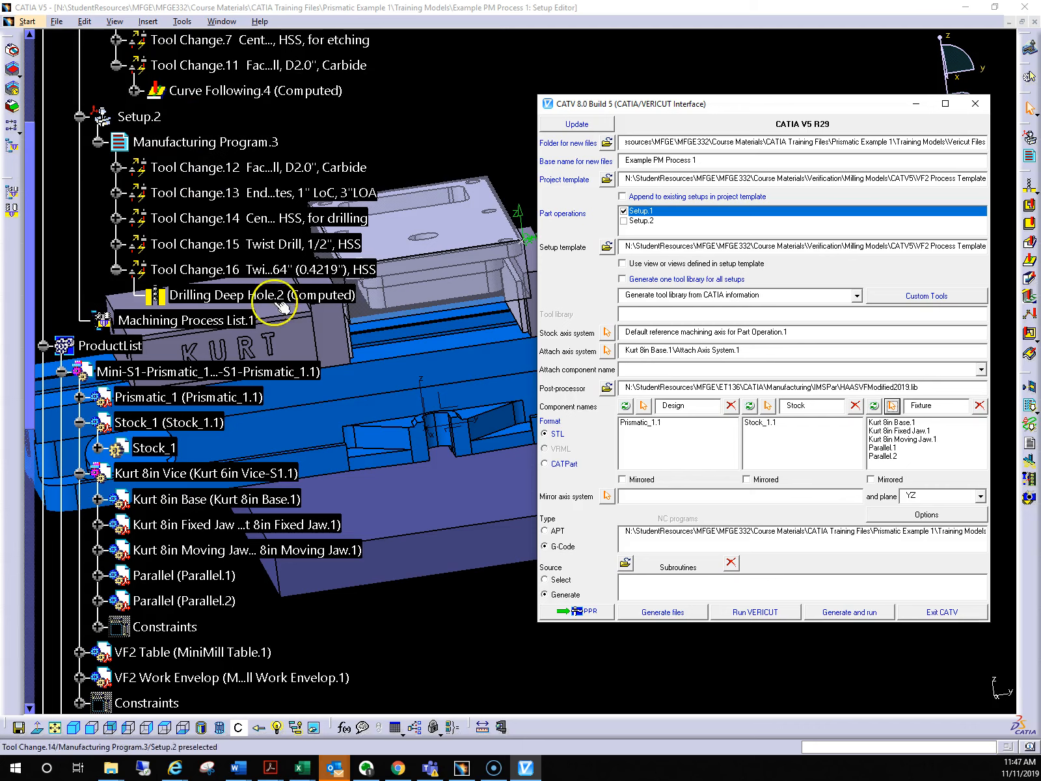
Store the Setup.1 interface settings in the PPR process
scroll(264, 540, "up", 5)
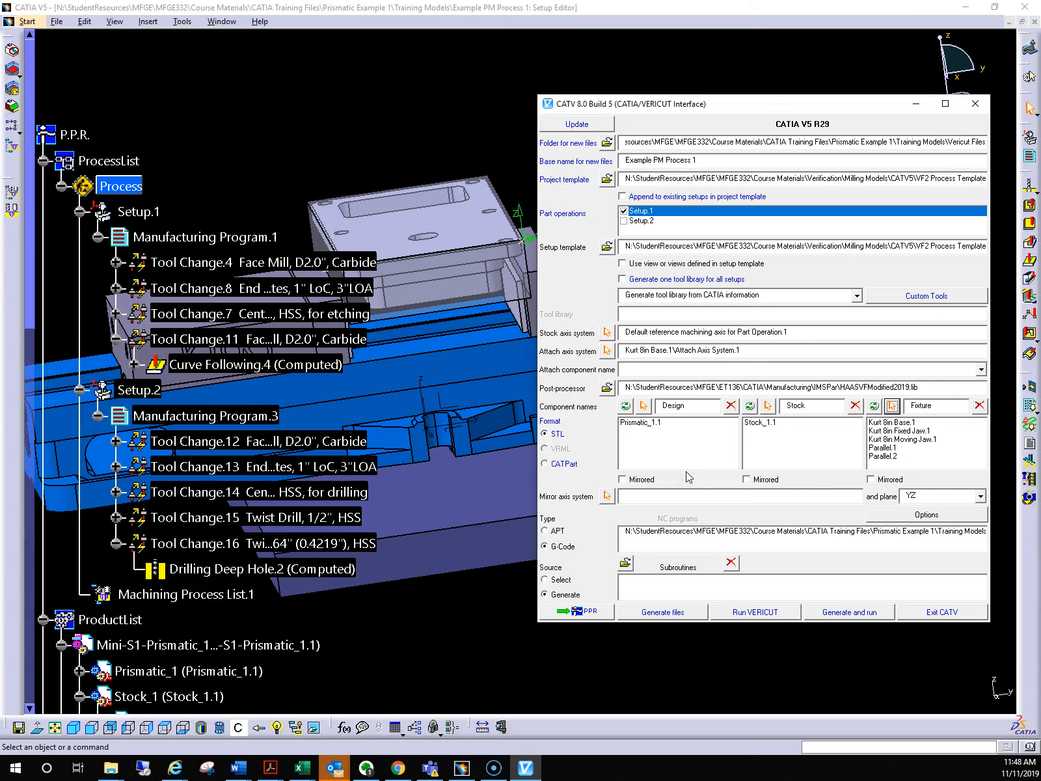
left_click(575, 612)
left_click(576, 613)
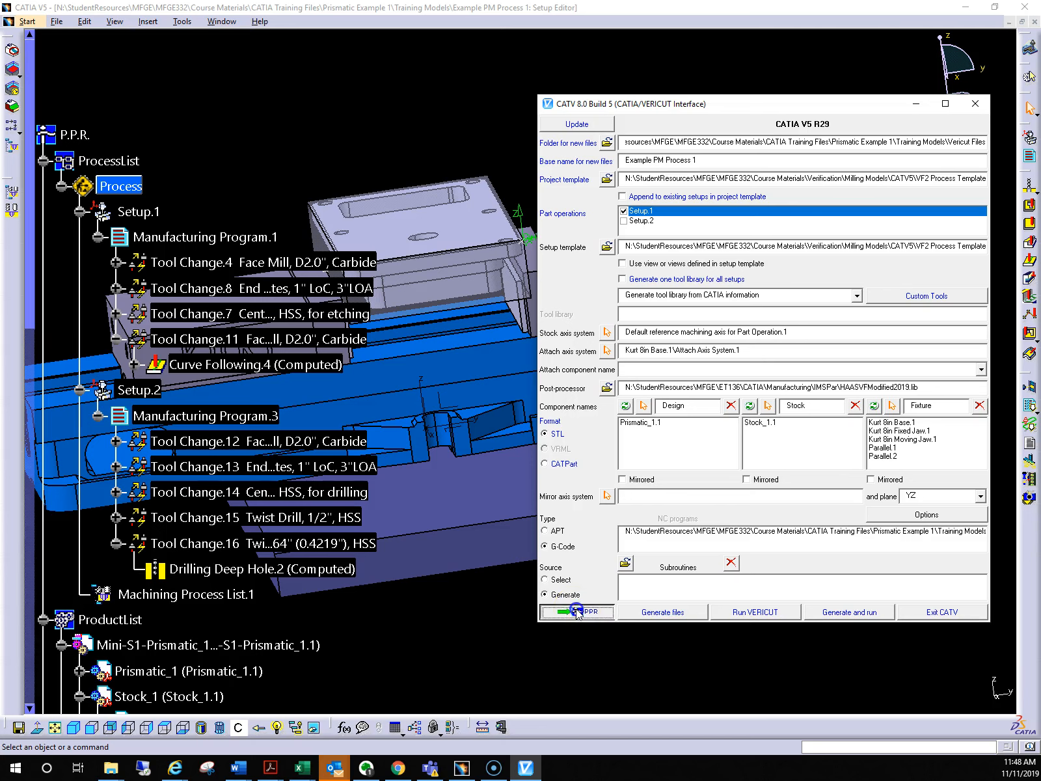
left_click(577, 612)
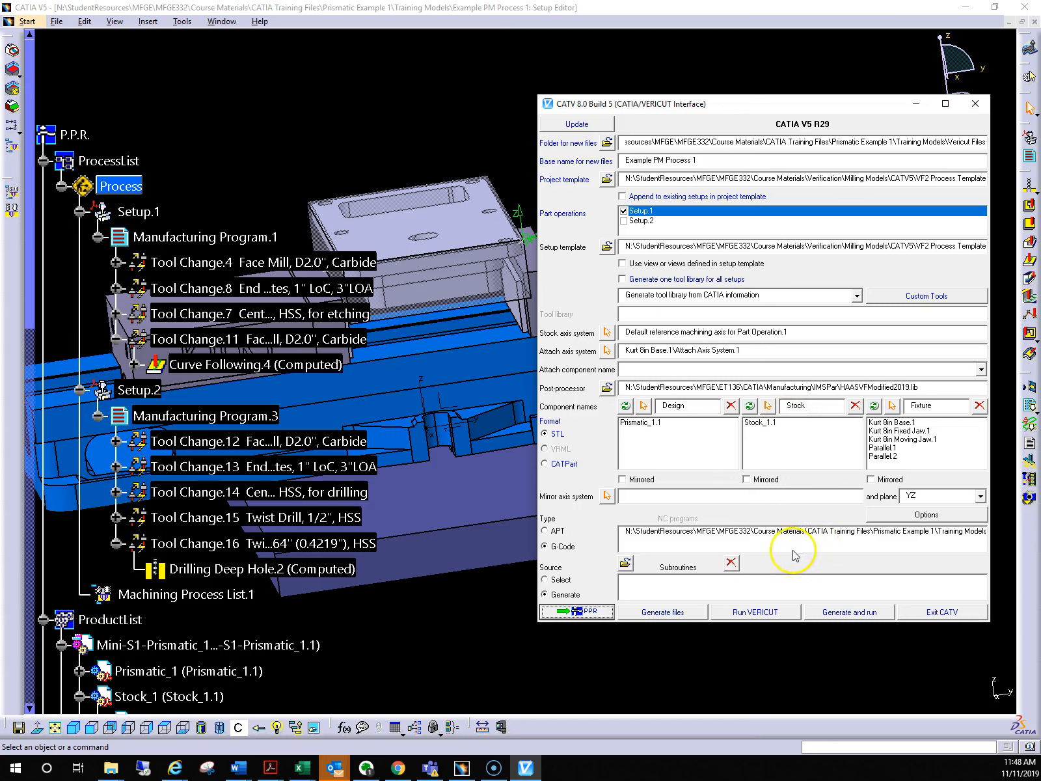
Generate the Setup.1 files and run VERICUT, accepting 1000 as the part number for the post-processor
left_click(847, 613)
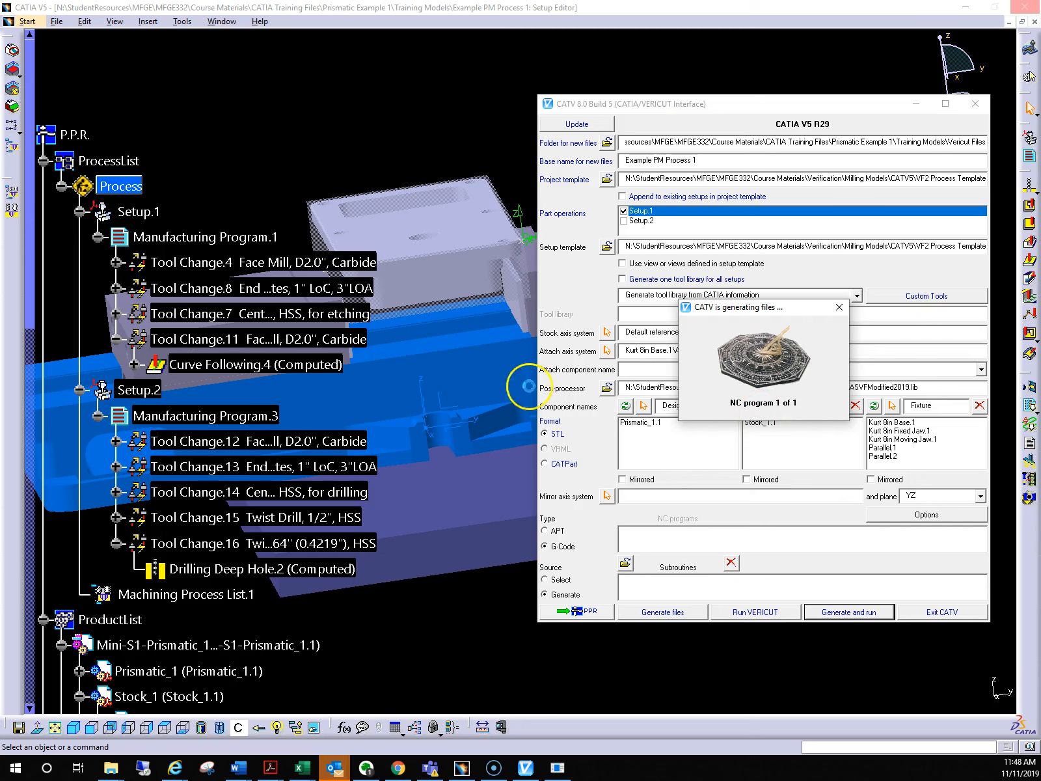
left_click_drag(170, 312, 726, 452)
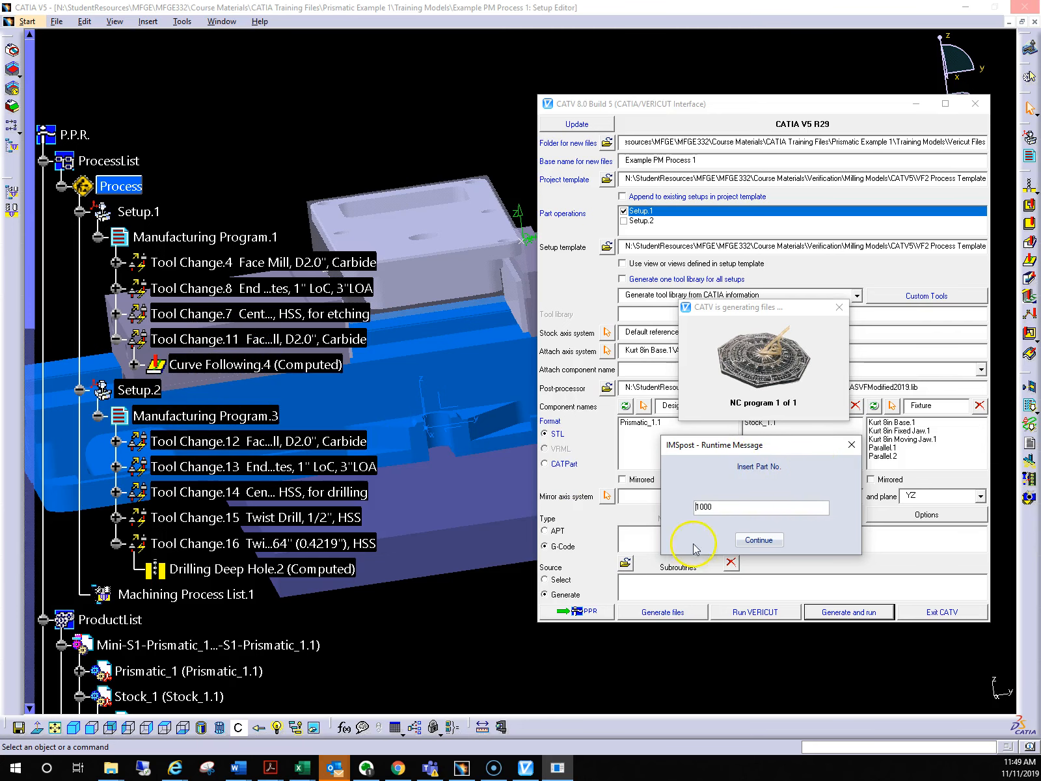
left_click(769, 544)
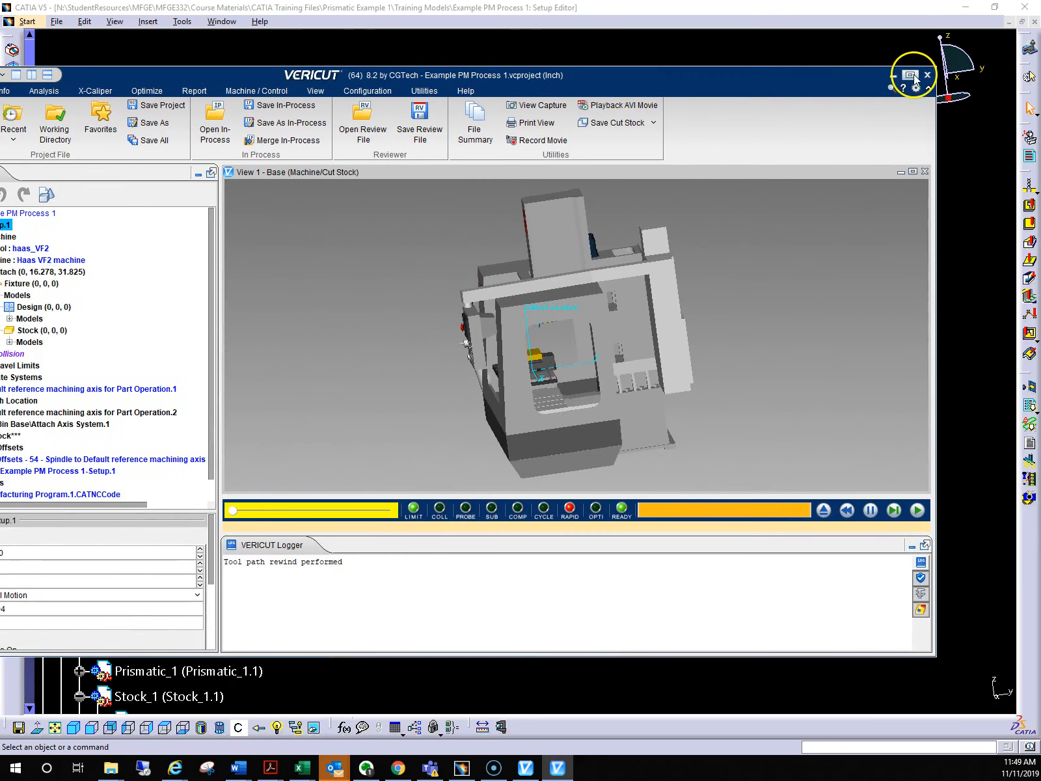
Maximize VERICUT and examine how the stock and vise sit on the Haas VF2 machine table
left_click(910, 76)
middle_click_drag(583, 368, 636, 404)
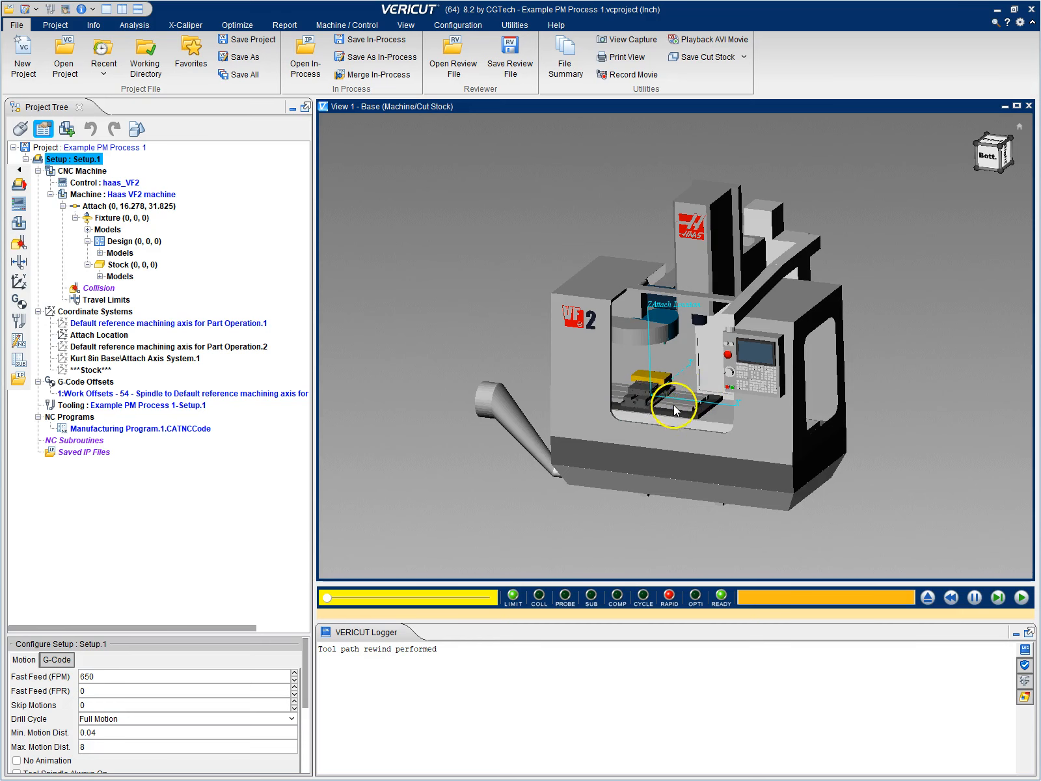
scroll(678, 398, "up", 5)
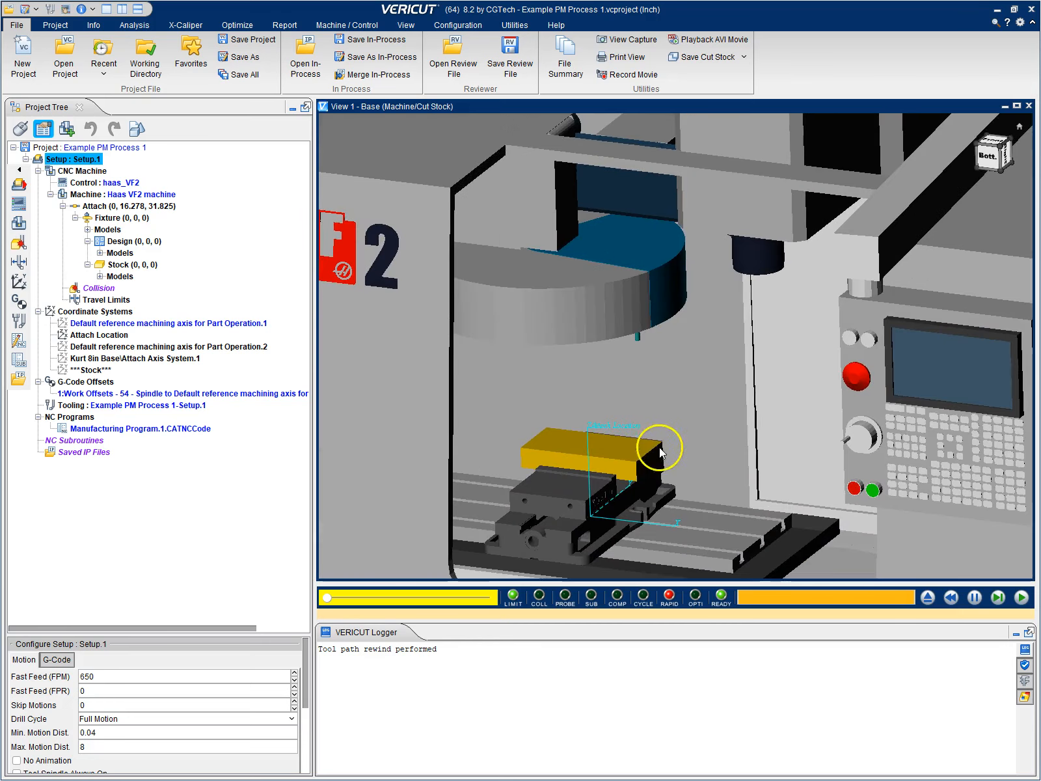
scroll(662, 386, "up", 6)
right_click(662, 386)
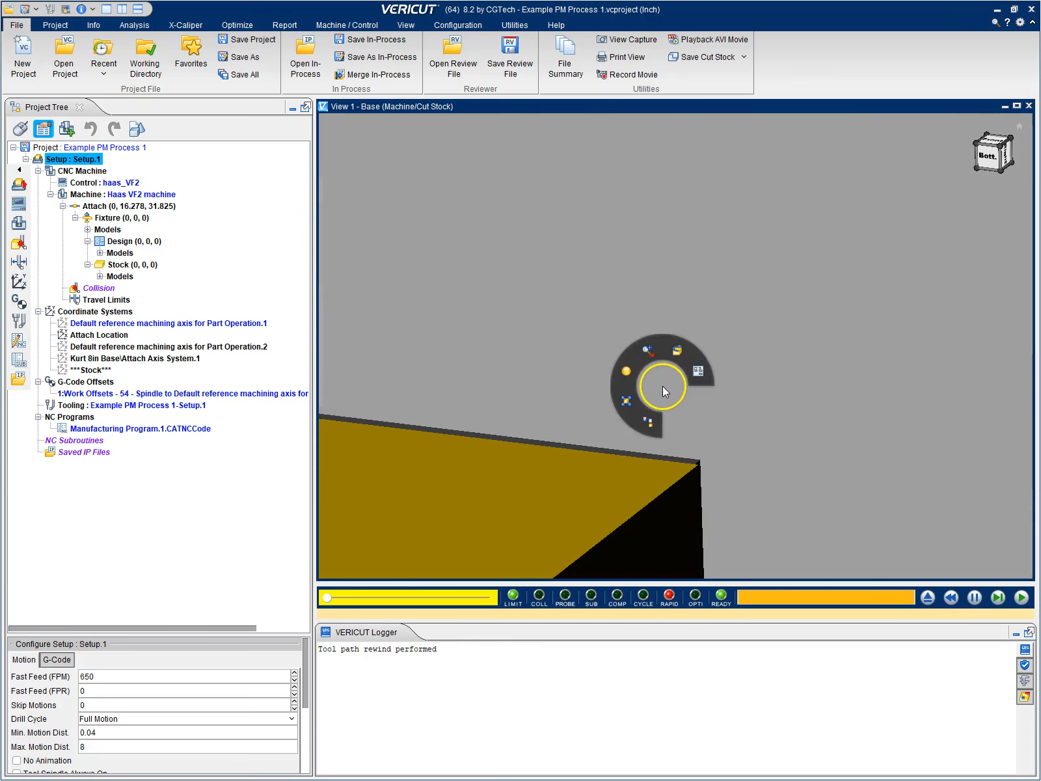
left_click(630, 401)
scroll(686, 420, "up", 6)
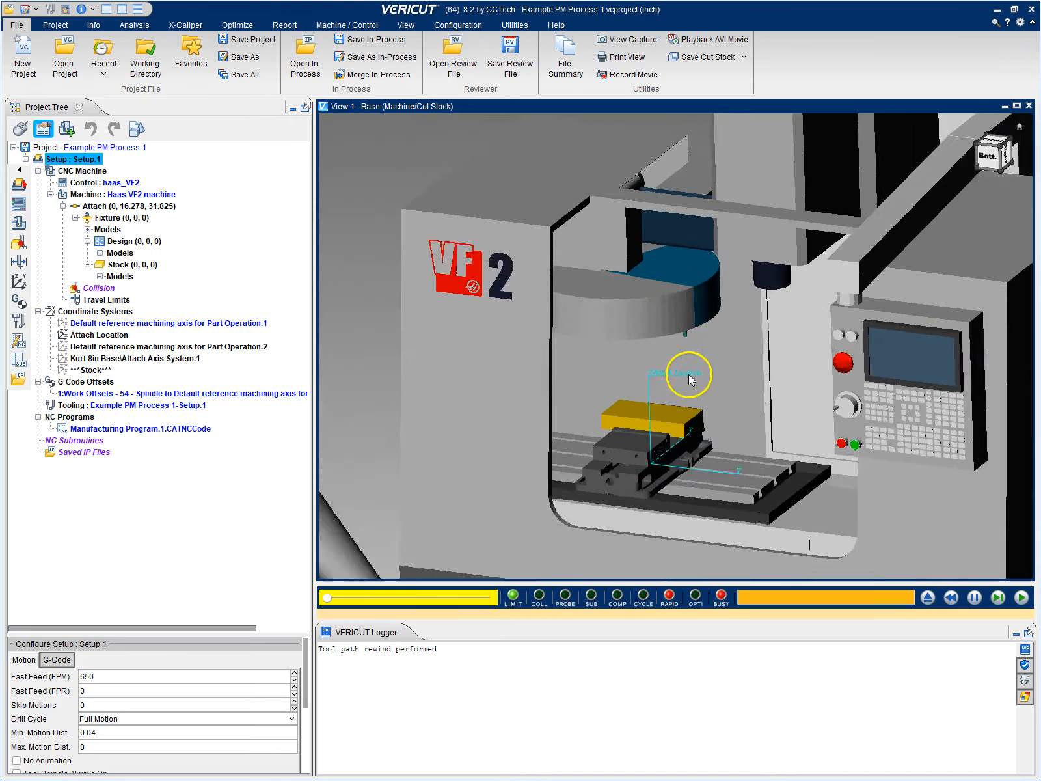
middle_click_drag(673, 345, 676, 293)
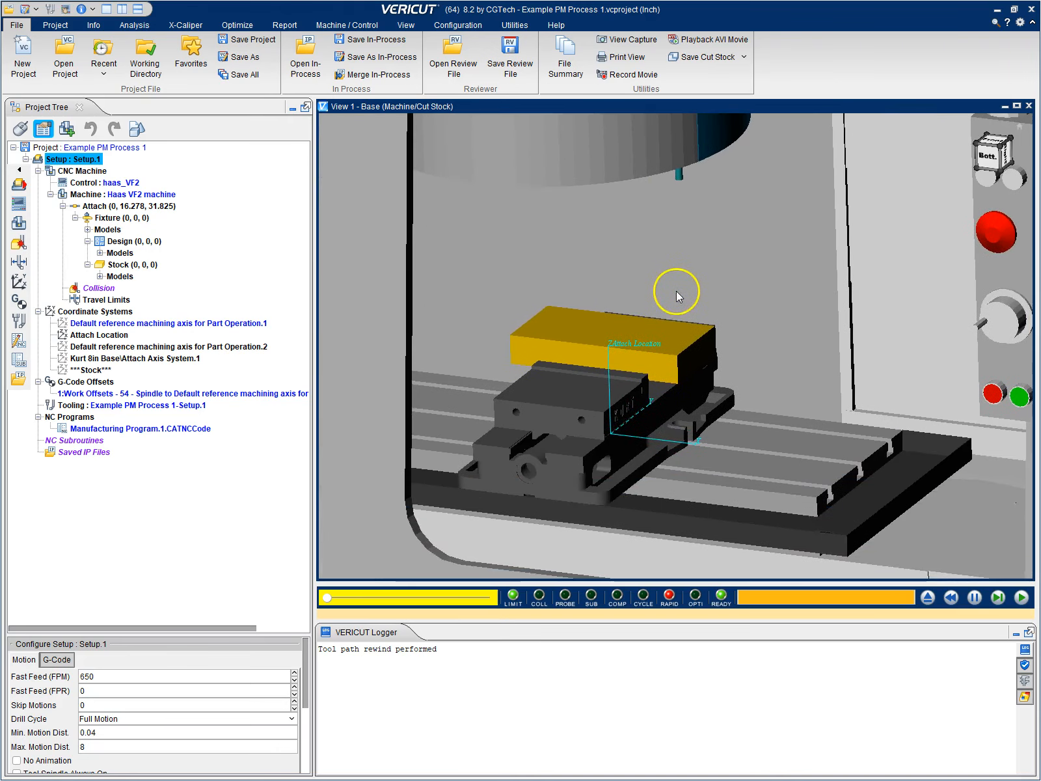
Expand the fixture, design and stock models of Setup.1 in the project tree to review which parts were transferred
middle_click_drag(622, 454, 600, 477)
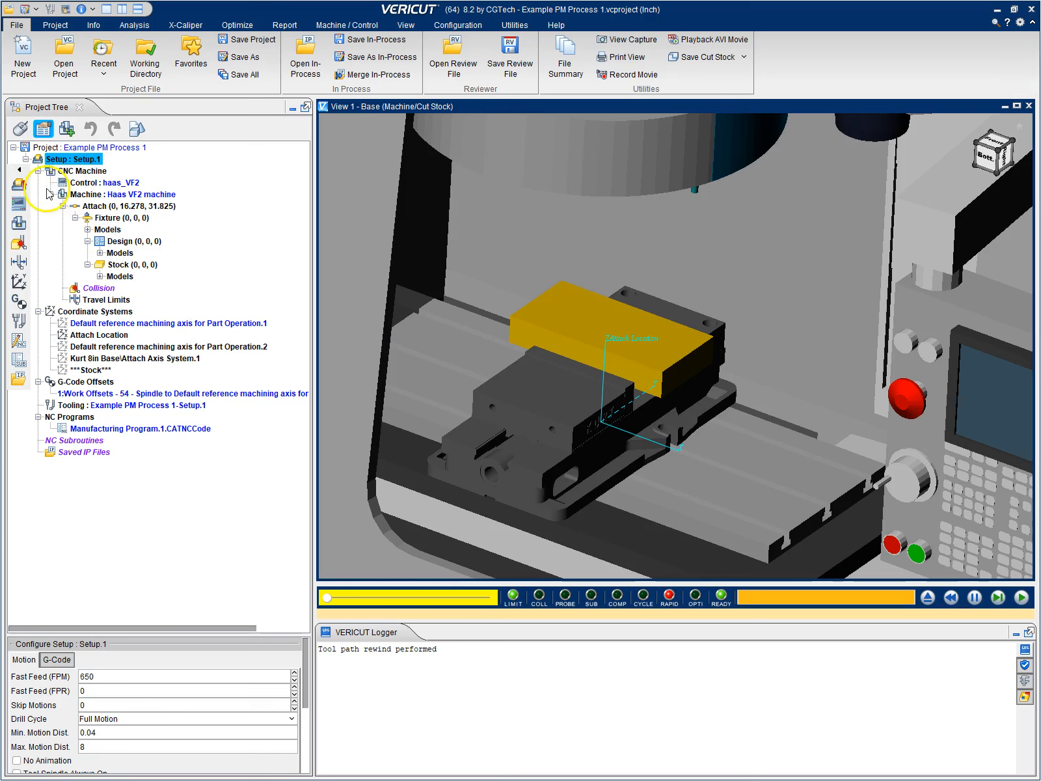
left_click(38, 171)
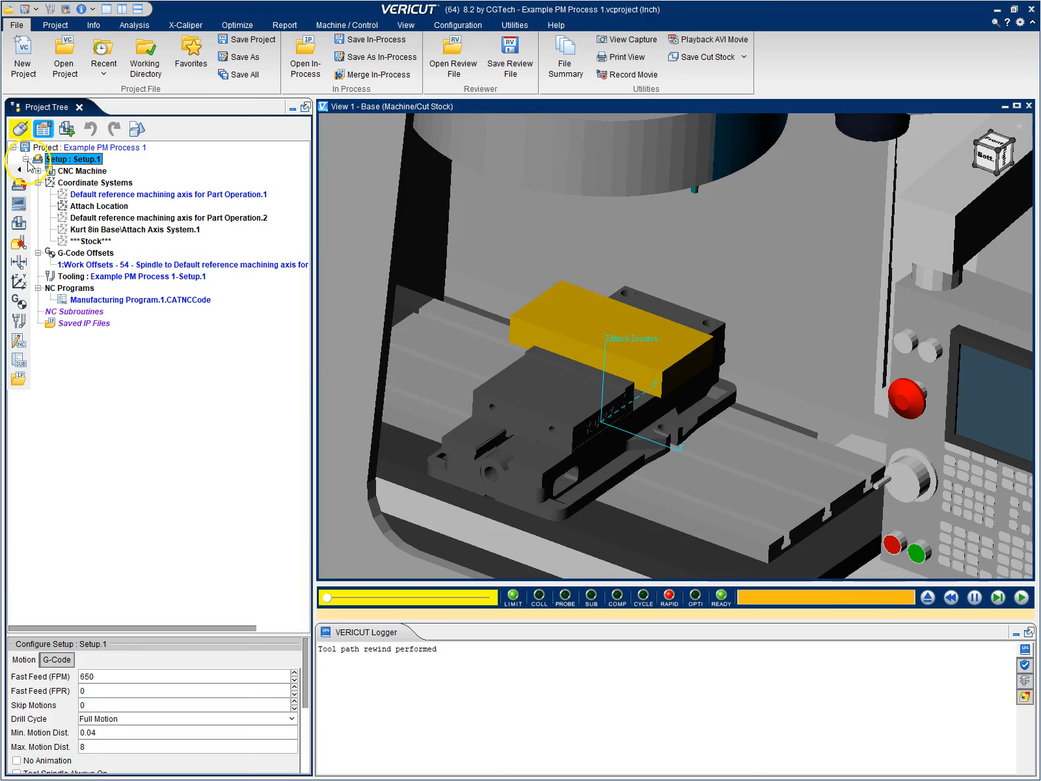
left_click(26, 159)
left_click(25, 159)
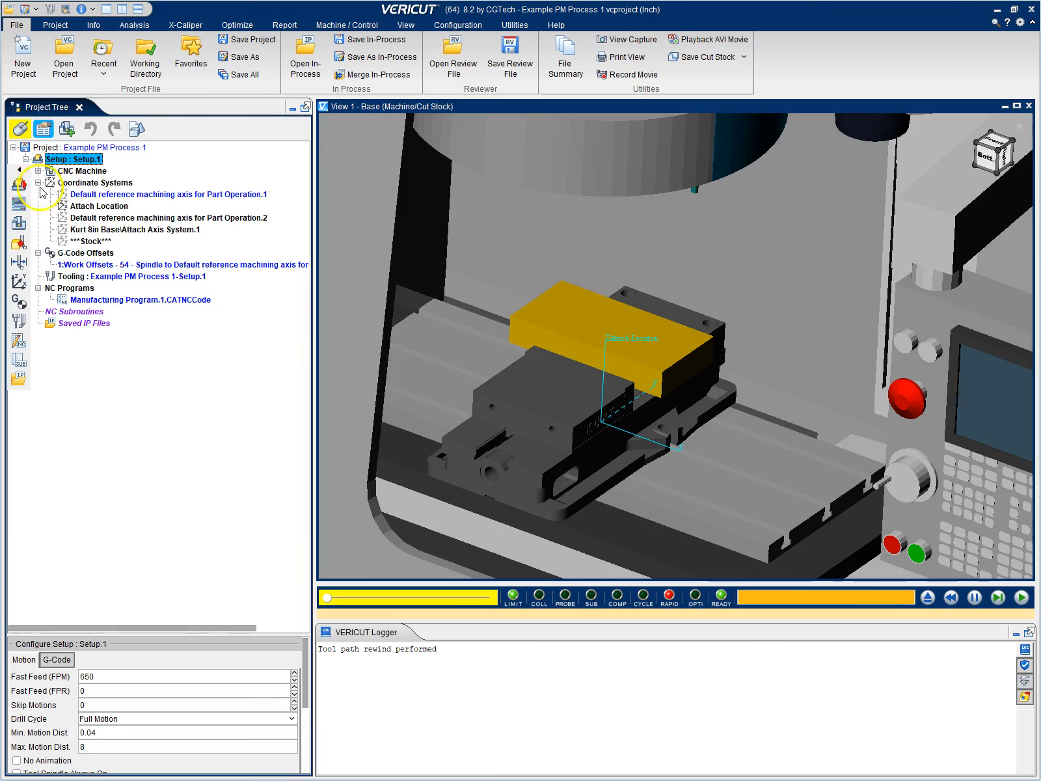
left_click(38, 171)
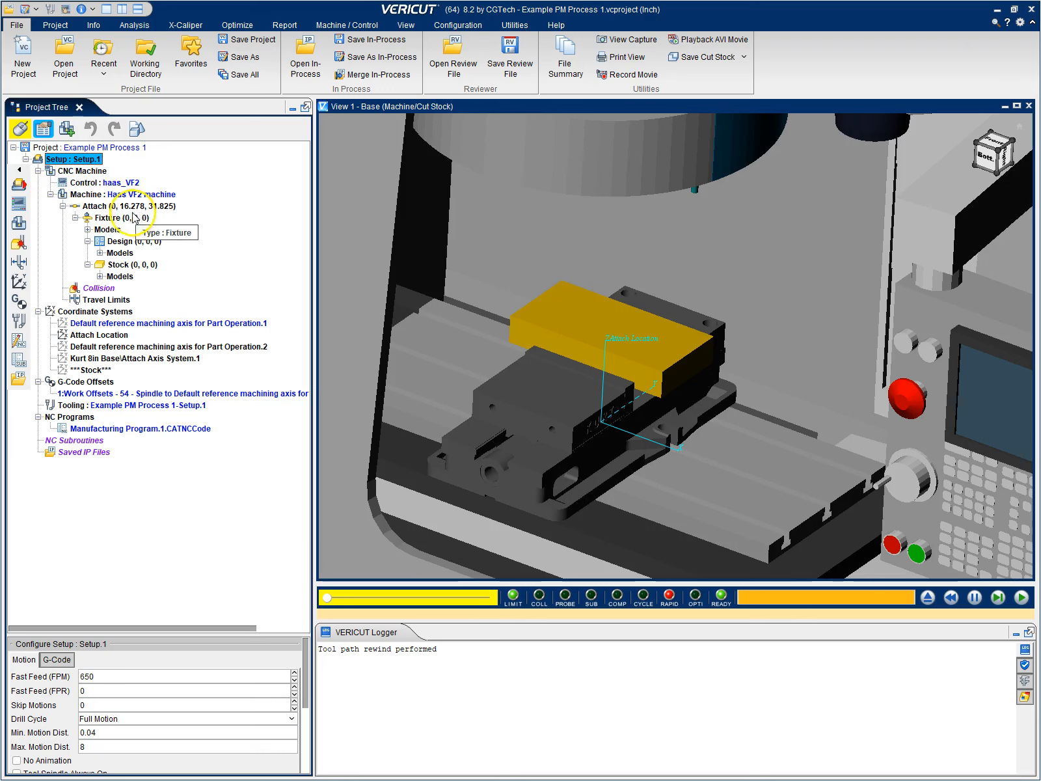
left_click(88, 229)
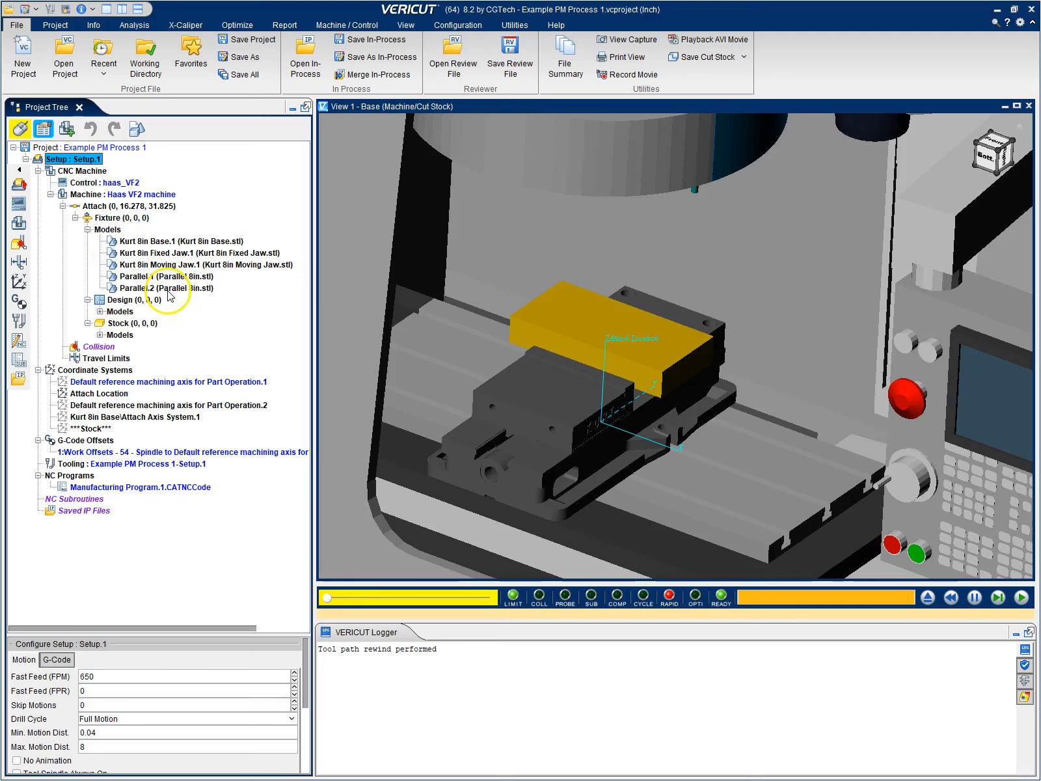
left_click(100, 311)
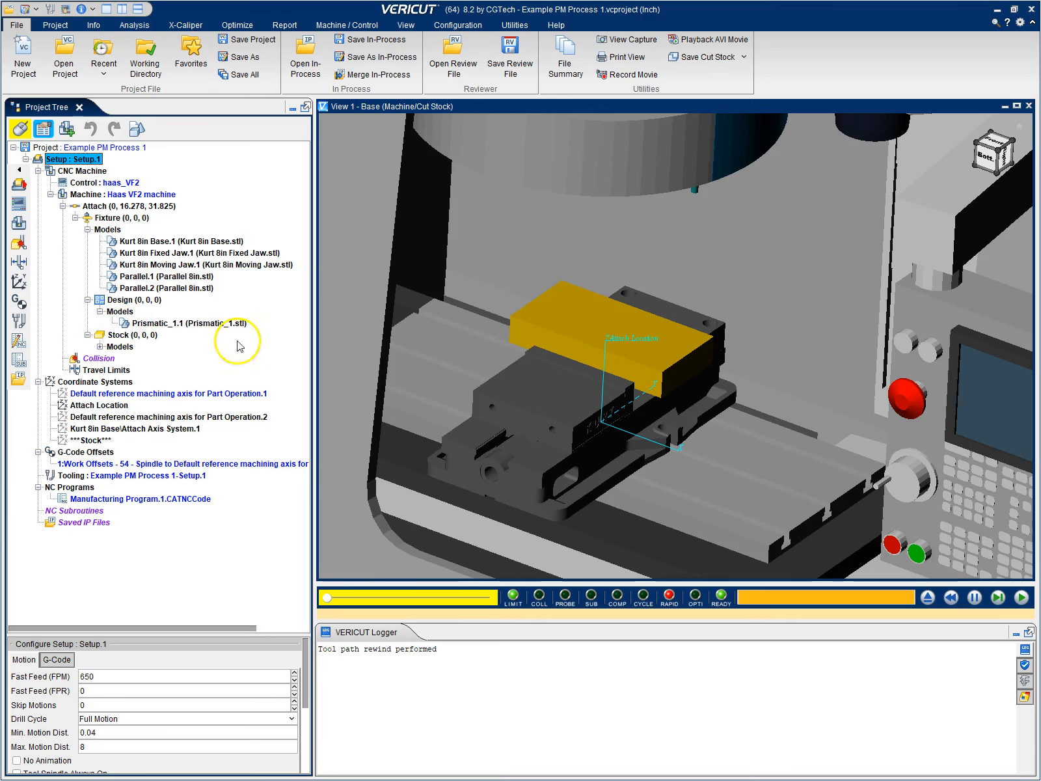
left_click(101, 347)
Hide the Stock_1.1 model to inspect the design part inside it, and show the stock again
right_click(153, 363)
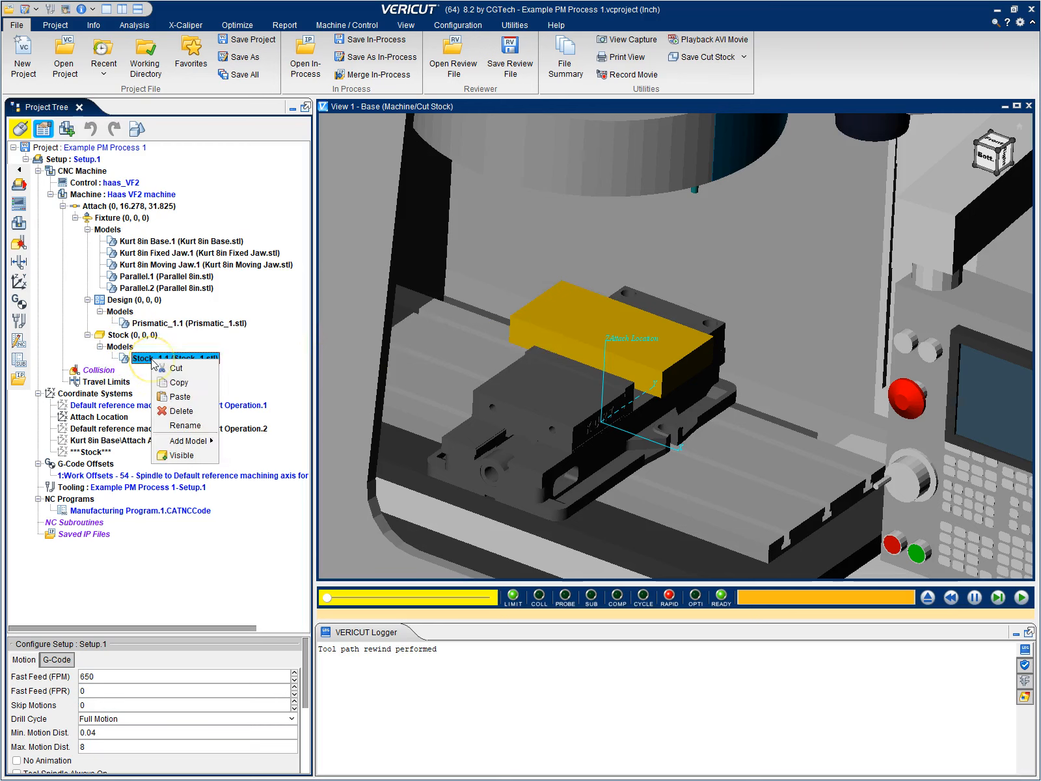
left_click(198, 455)
mouse_move(633, 339)
middle_mouse_down()
mouse_move(596, 266)
mouse_move(628, 330)
middle_mouse_up()
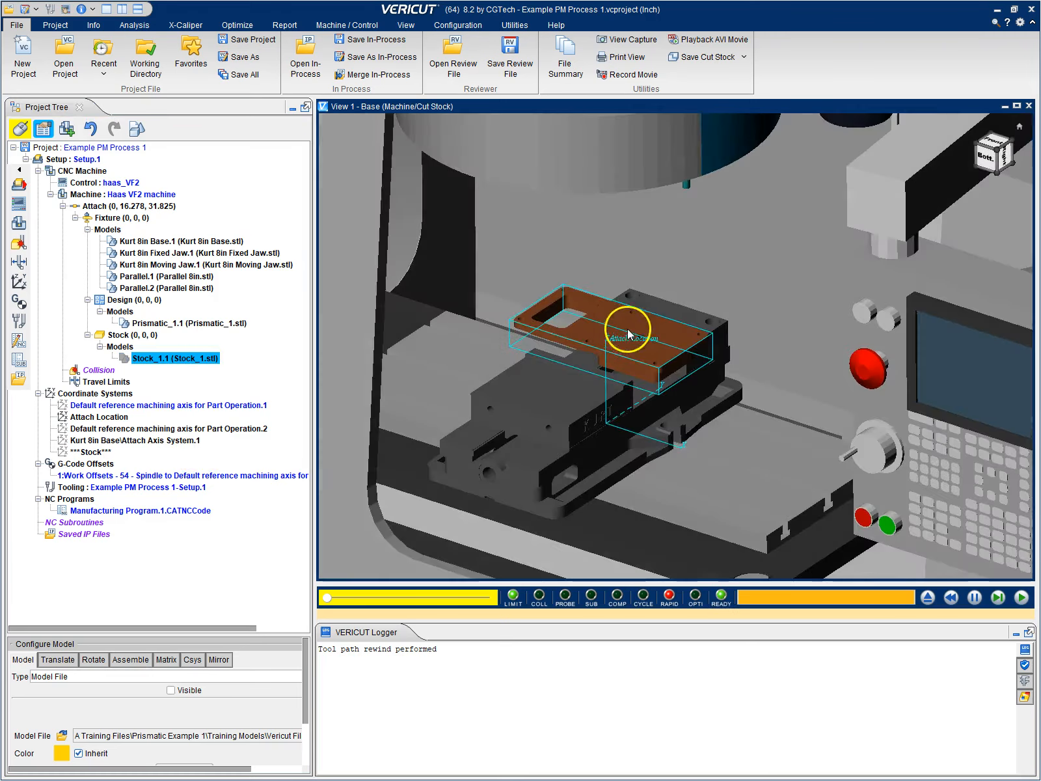
scroll(638, 324, "up", 5)
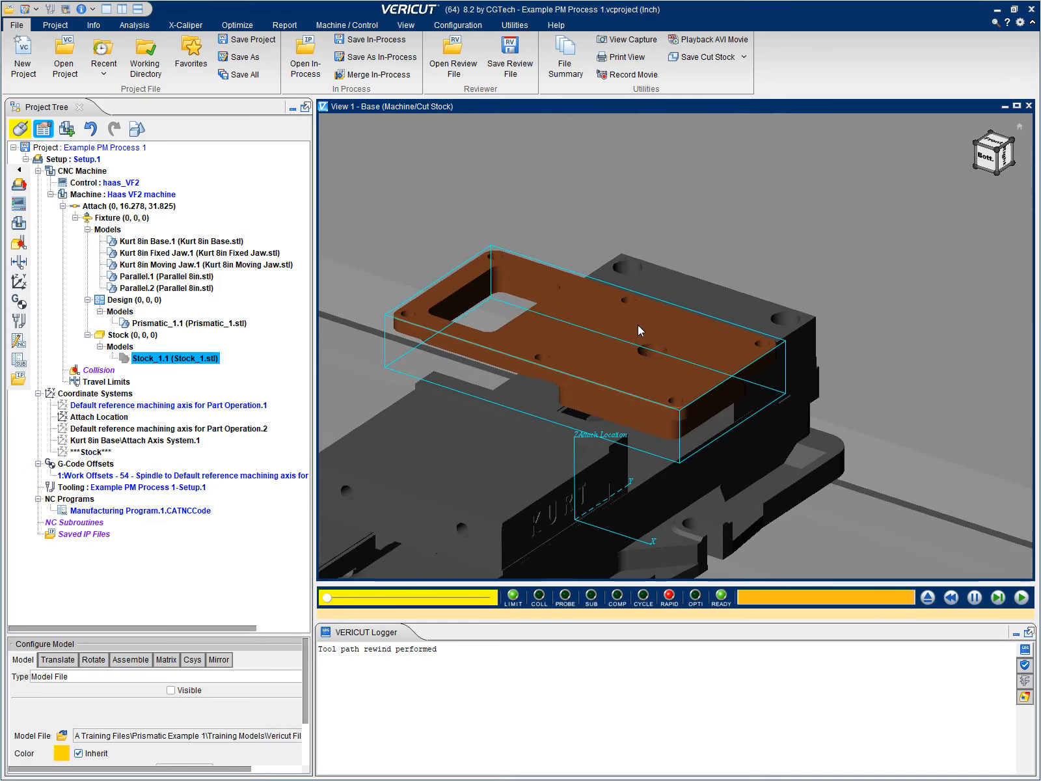
right_click(155, 358)
left_click(195, 449)
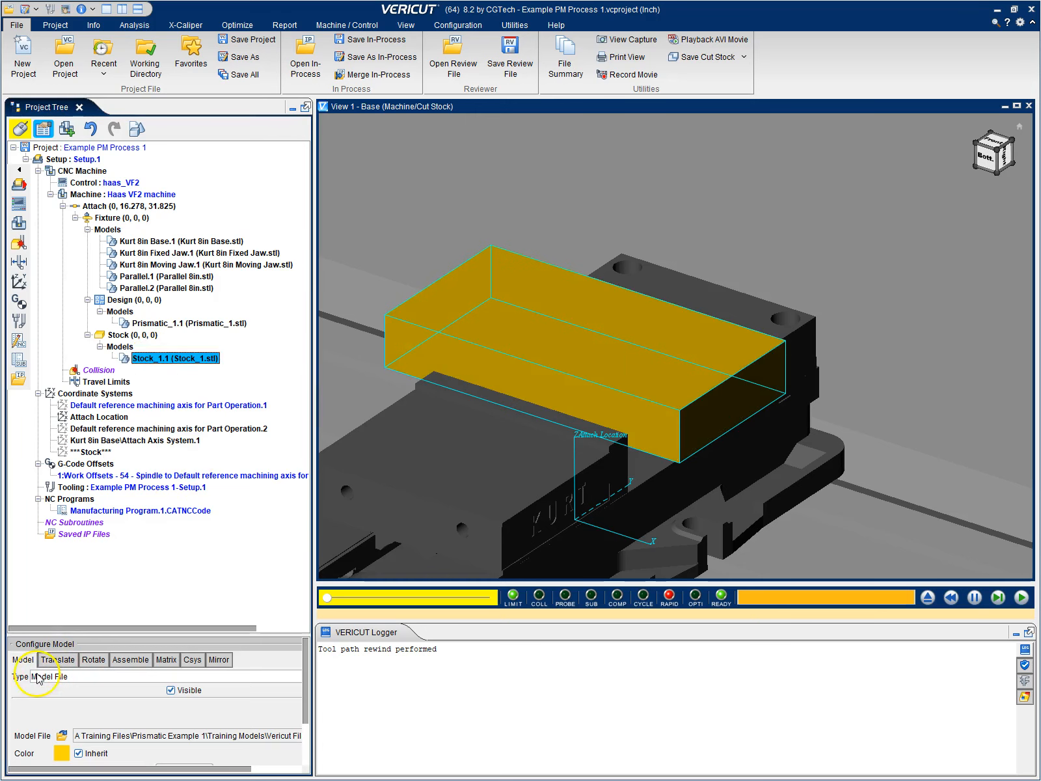
Inspect the cutting tools of the Example PM Process 1-Setup.1 library in the Tool Manager and close it
left_click(112, 486)
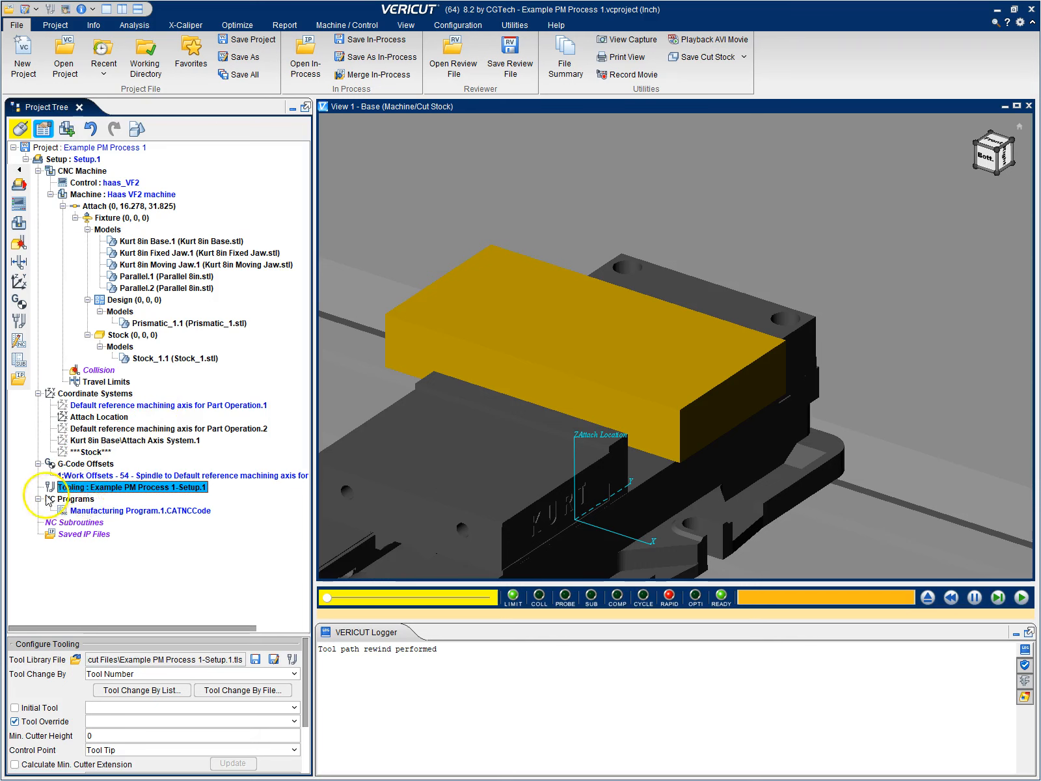
left_click(126, 515)
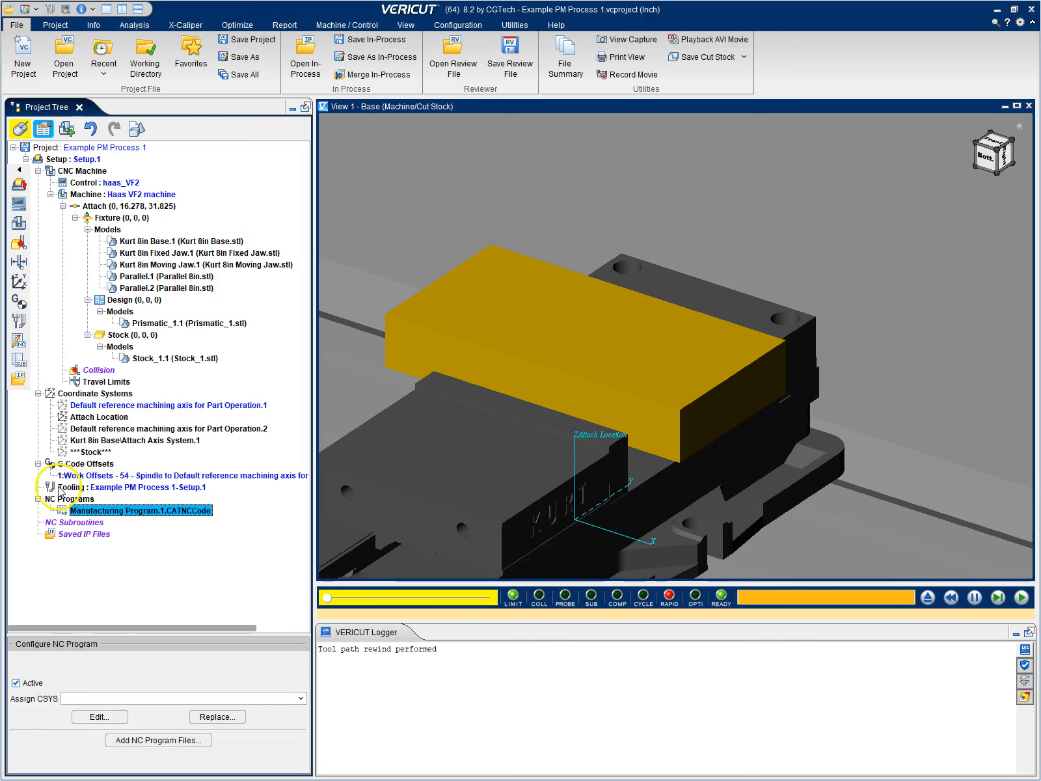
left_click(117, 488)
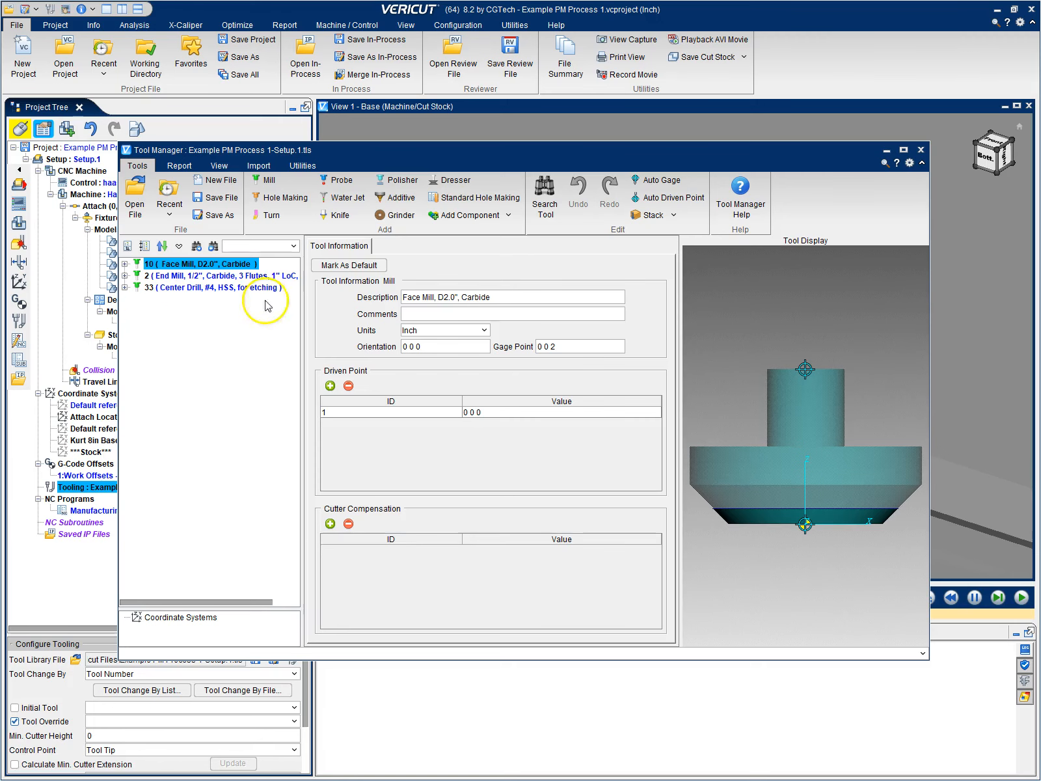
left_click(920, 151)
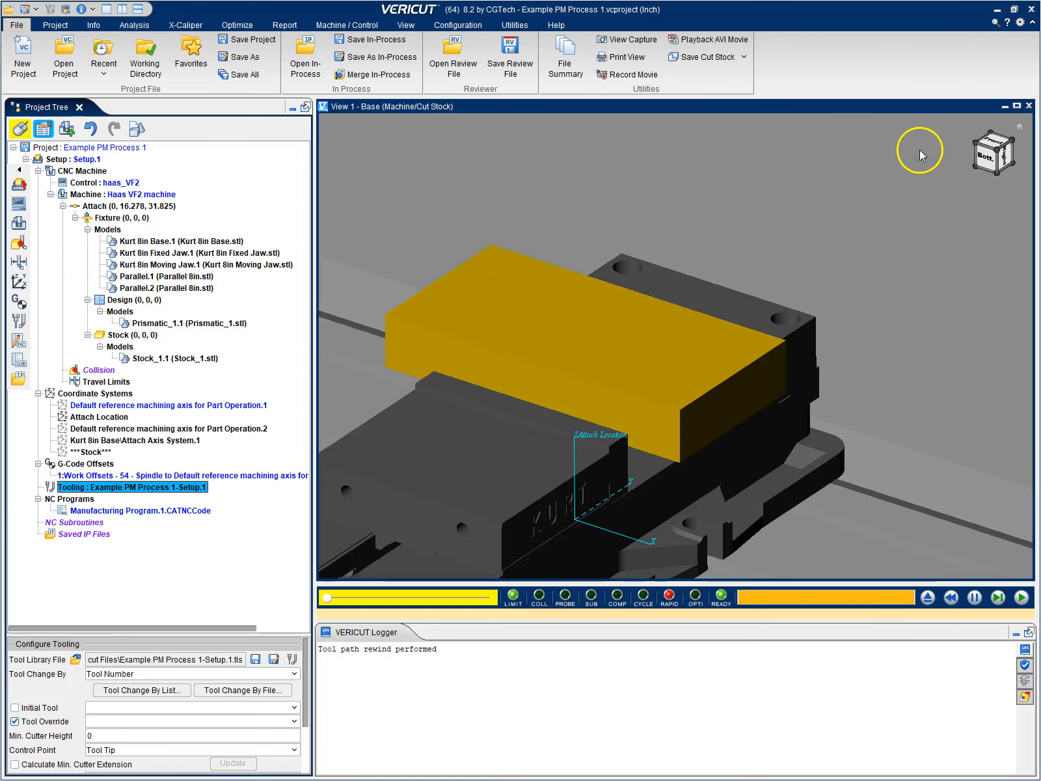
Make the Default reference machining axis for Part Operation.1 coordinate system visible and check its location on the stock
left_click(179, 405)
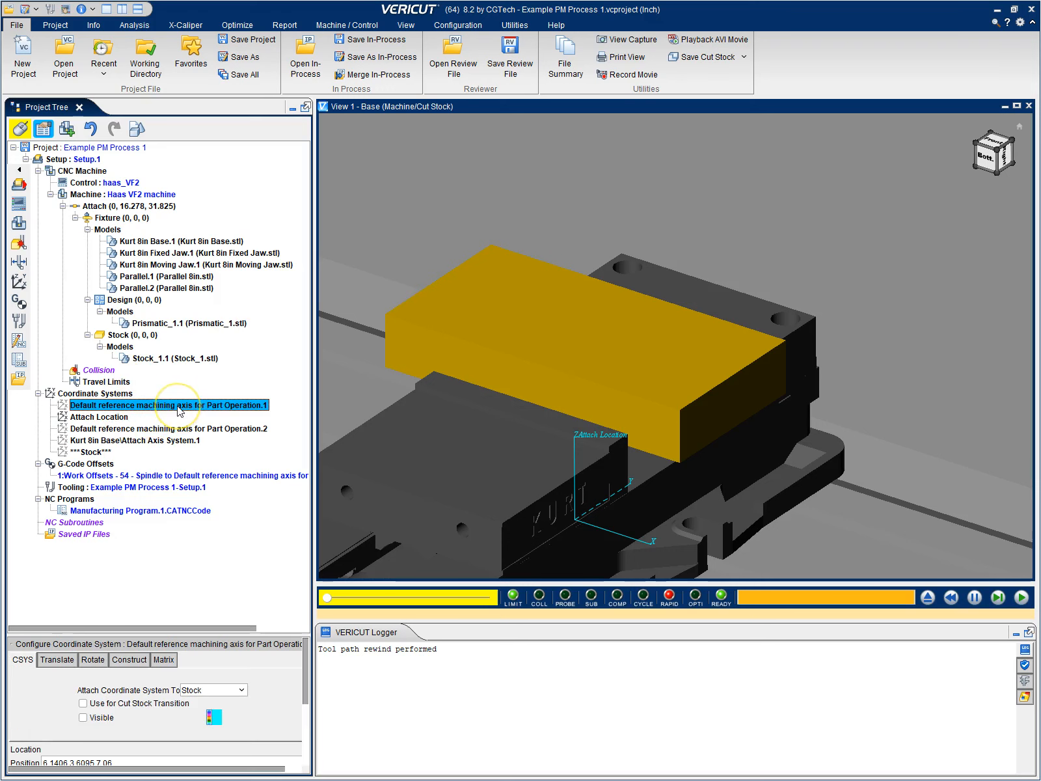
right_click(139, 406)
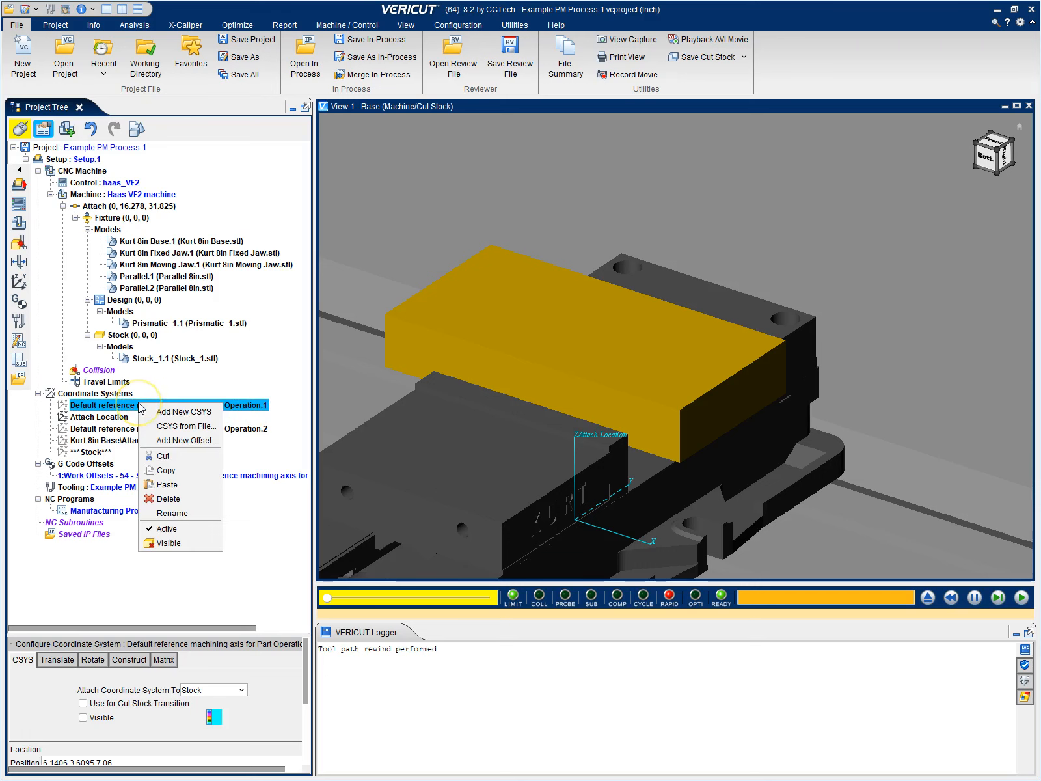
left_click(177, 544)
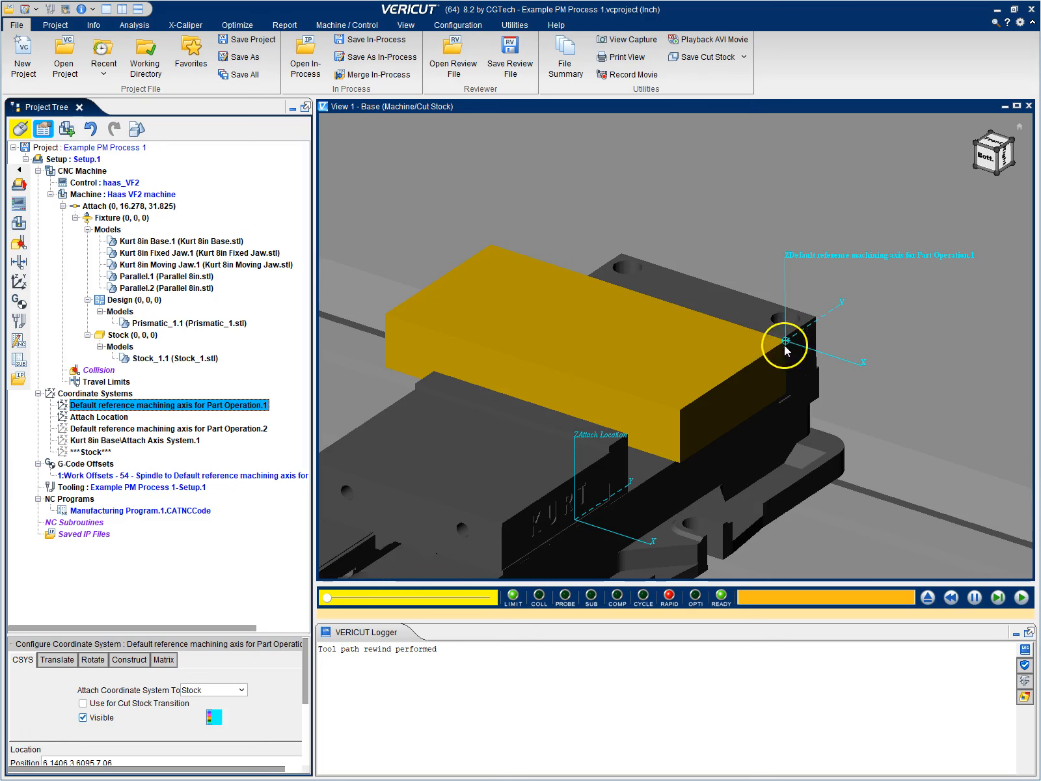
mouse_move(767, 361)
middle_mouse_down()
mouse_move(765, 326)
mouse_move(740, 335)
mouse_move(777, 338)
mouse_move(767, 364)
middle_mouse_up()
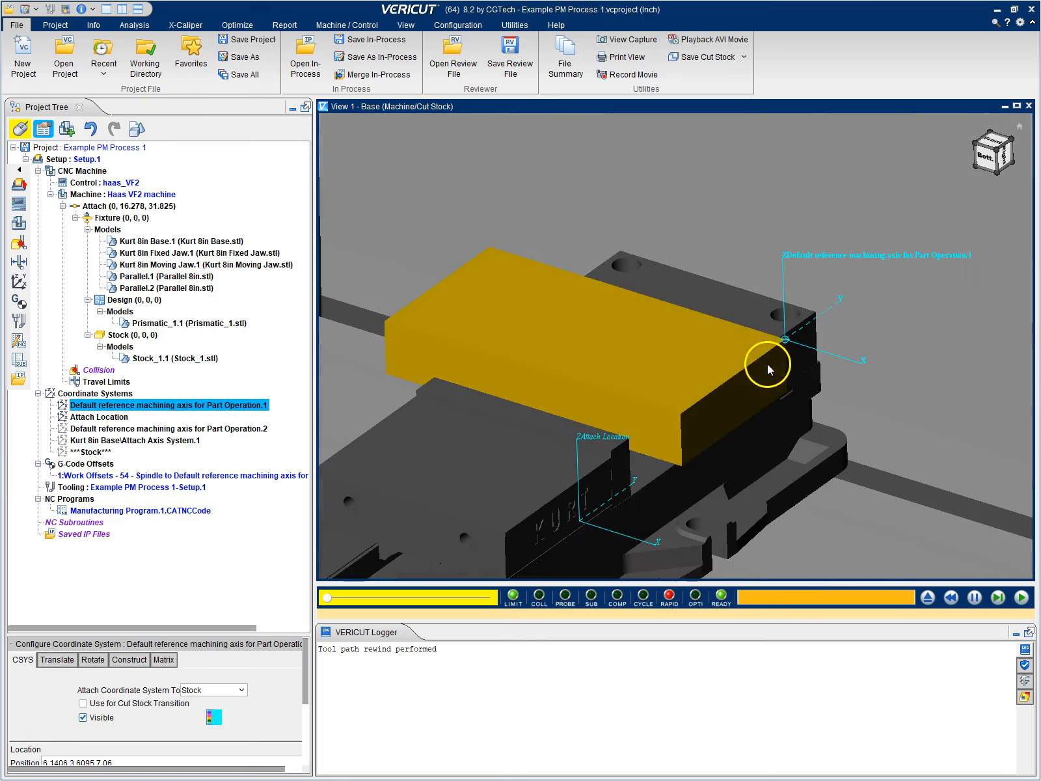
scroll(671, 317, "down", 3)
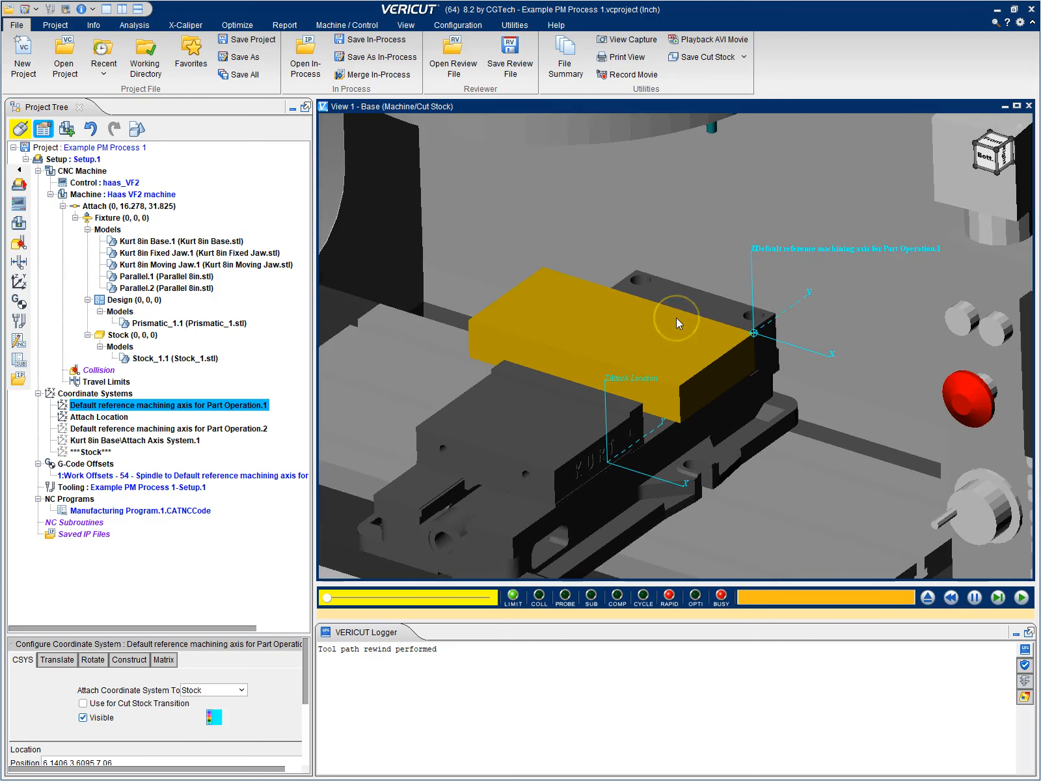
Open Manufacturing Program.1.CATNCCode, review its G-code, and close the file
left_click(140, 512)
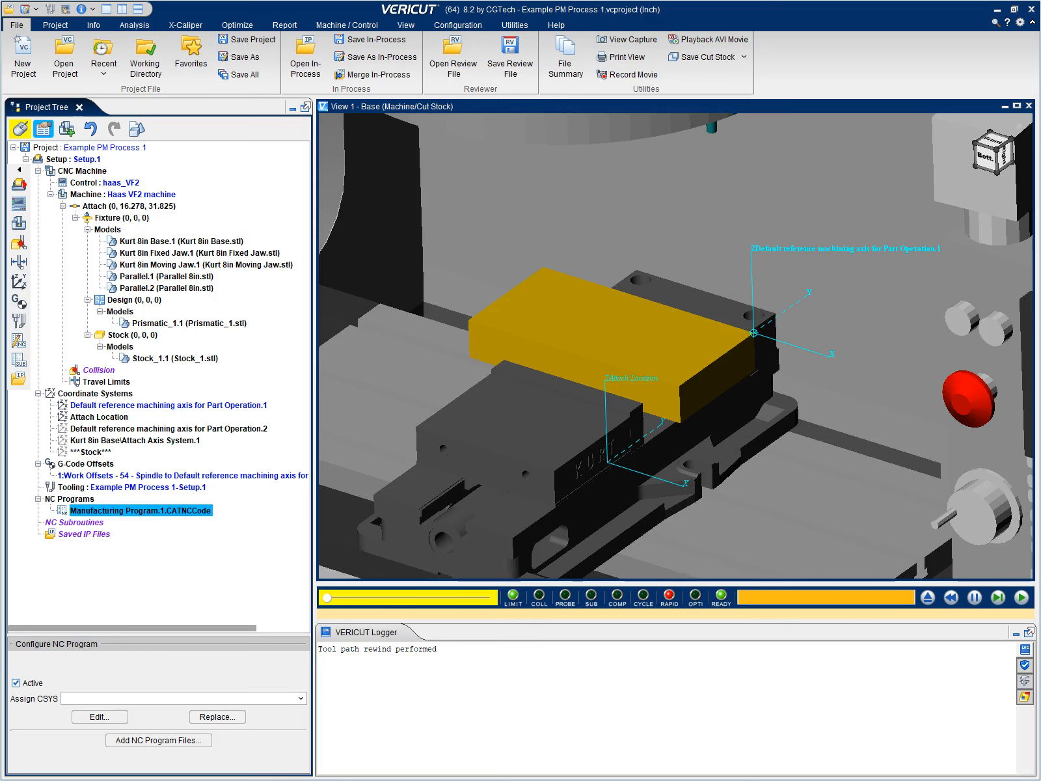
left_click_drag(0, 86, 673, 68)
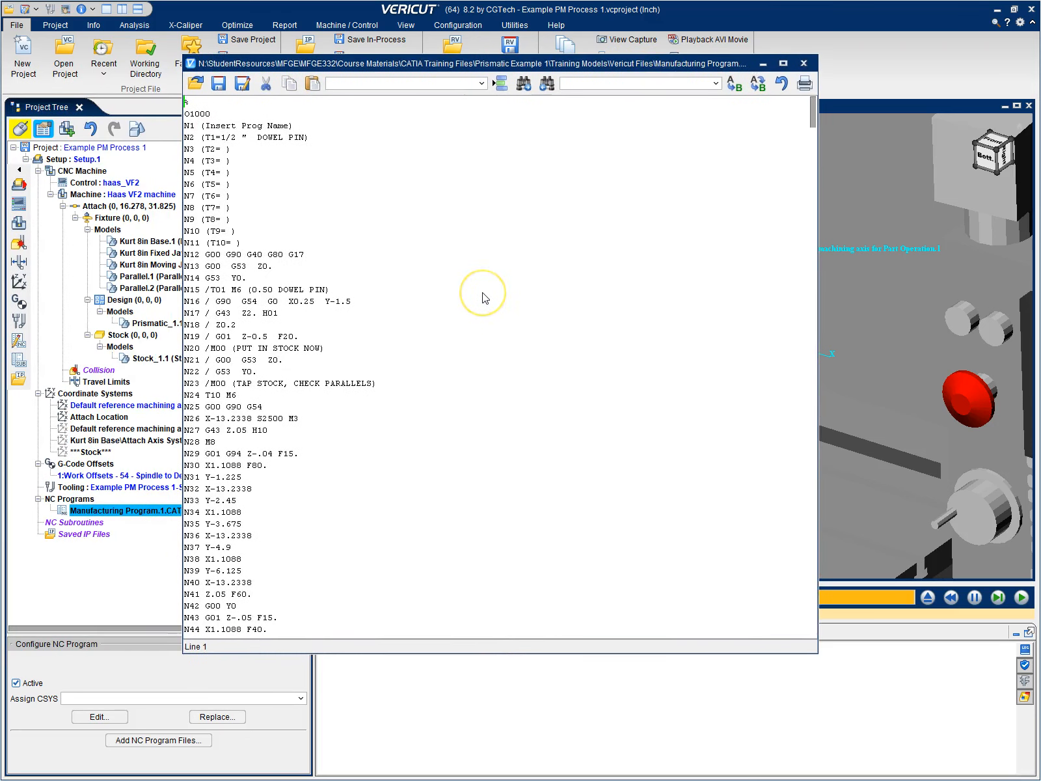
scroll(482, 297, "down", 4)
scroll(485, 299, "up", 5)
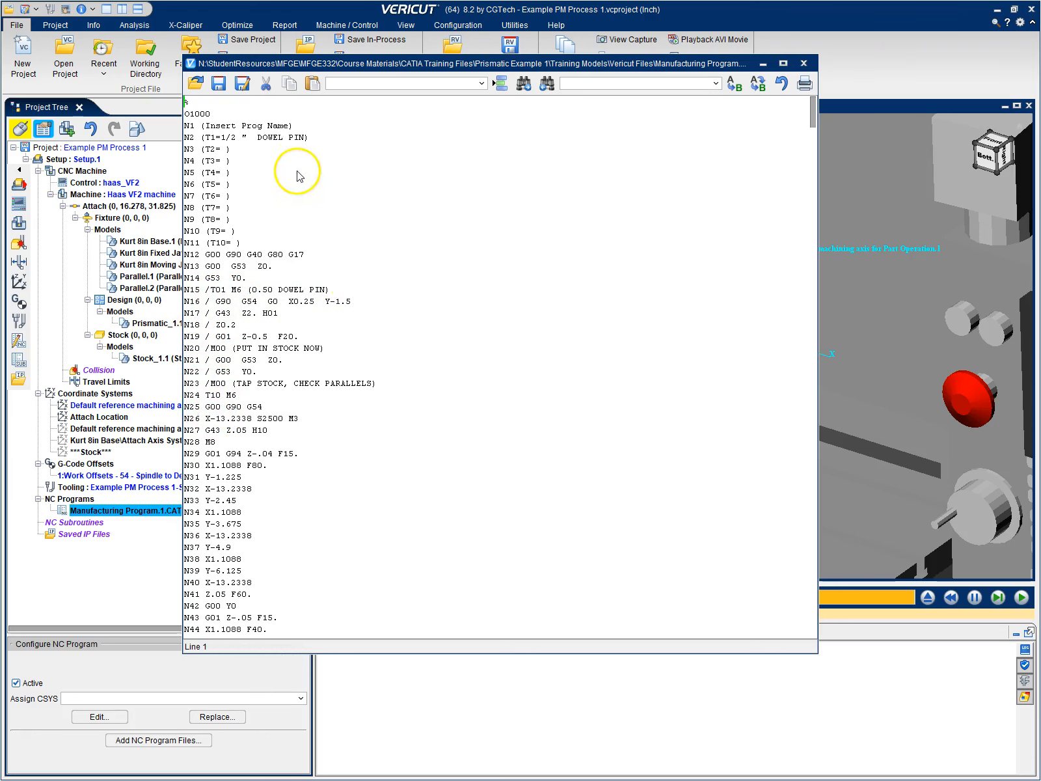
scroll(335, 378, "down", 11)
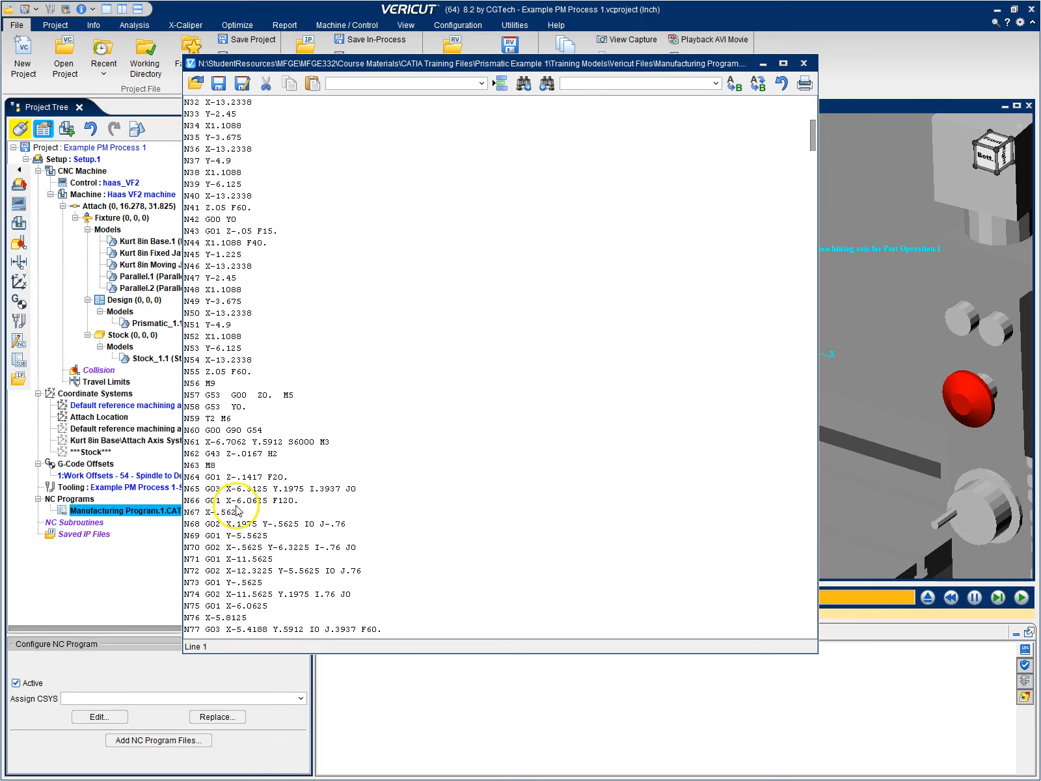
left_click(804, 64)
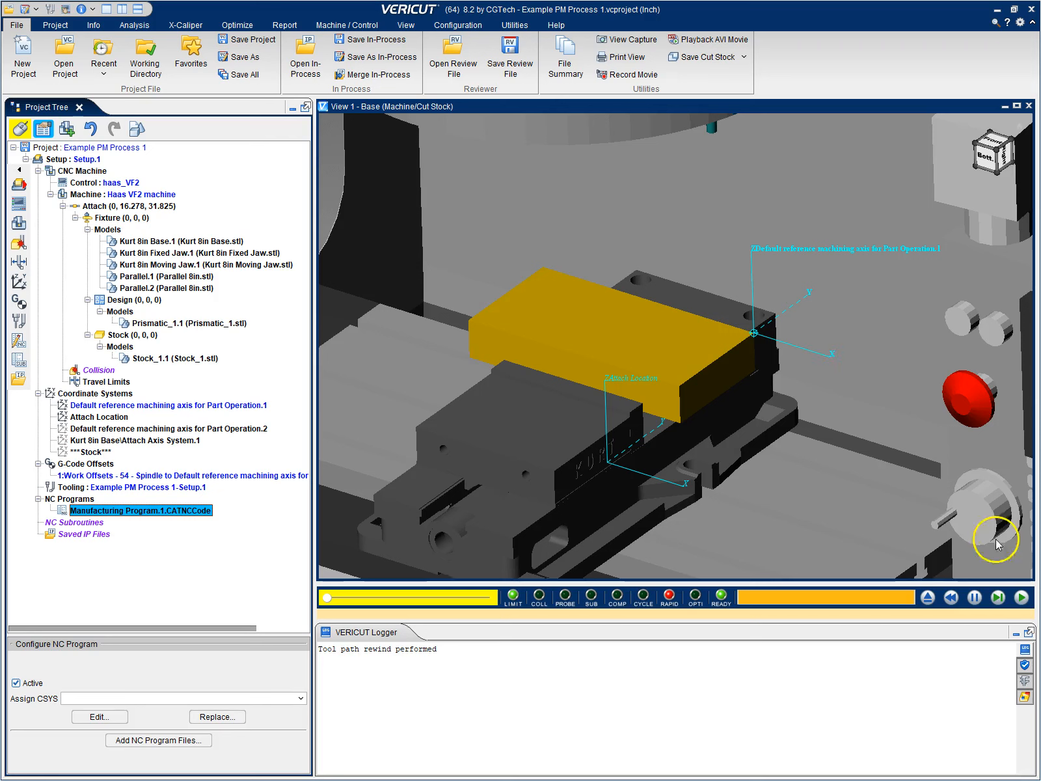
Simulate the NC program on the Haas VF2, slightly raising the animation speed, and watch the stock being cut
left_click(1022, 598)
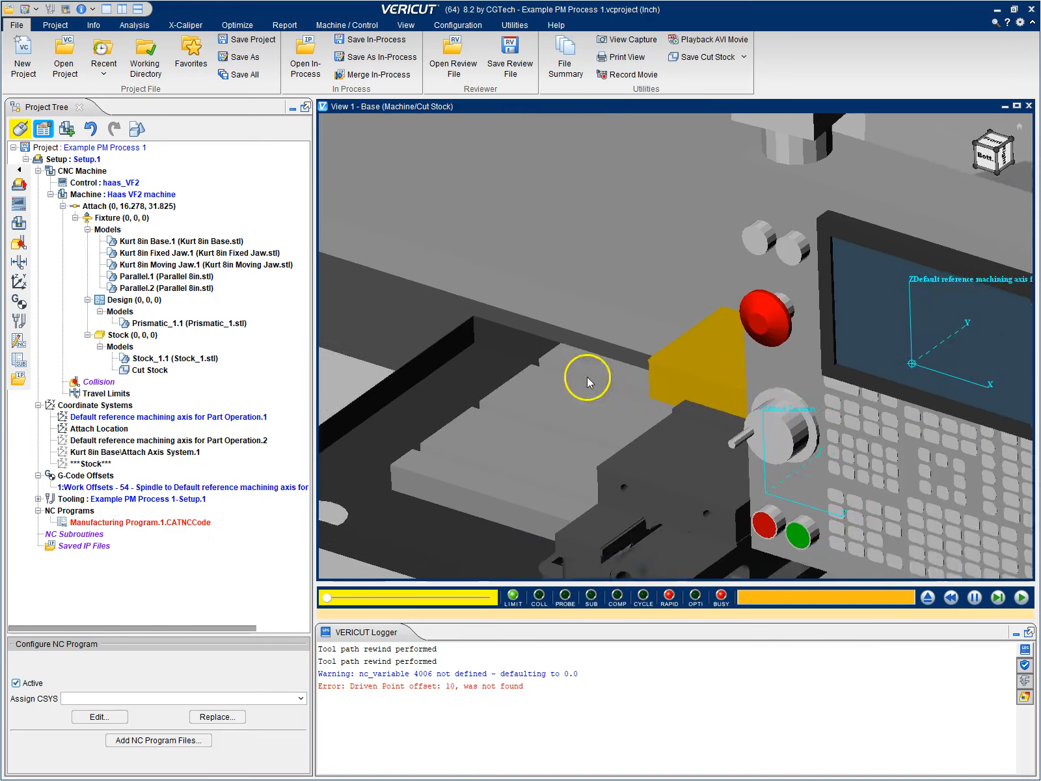
left_click_drag(520, 416, 856, 448)
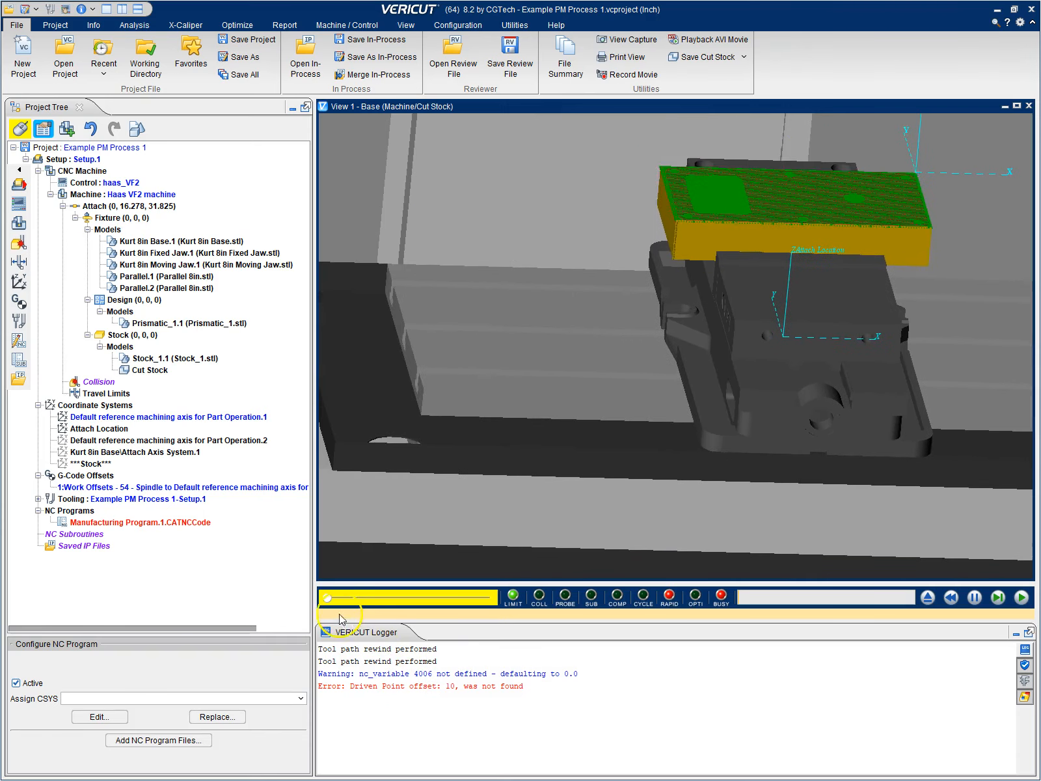
left_click_drag(330, 599, 336, 600)
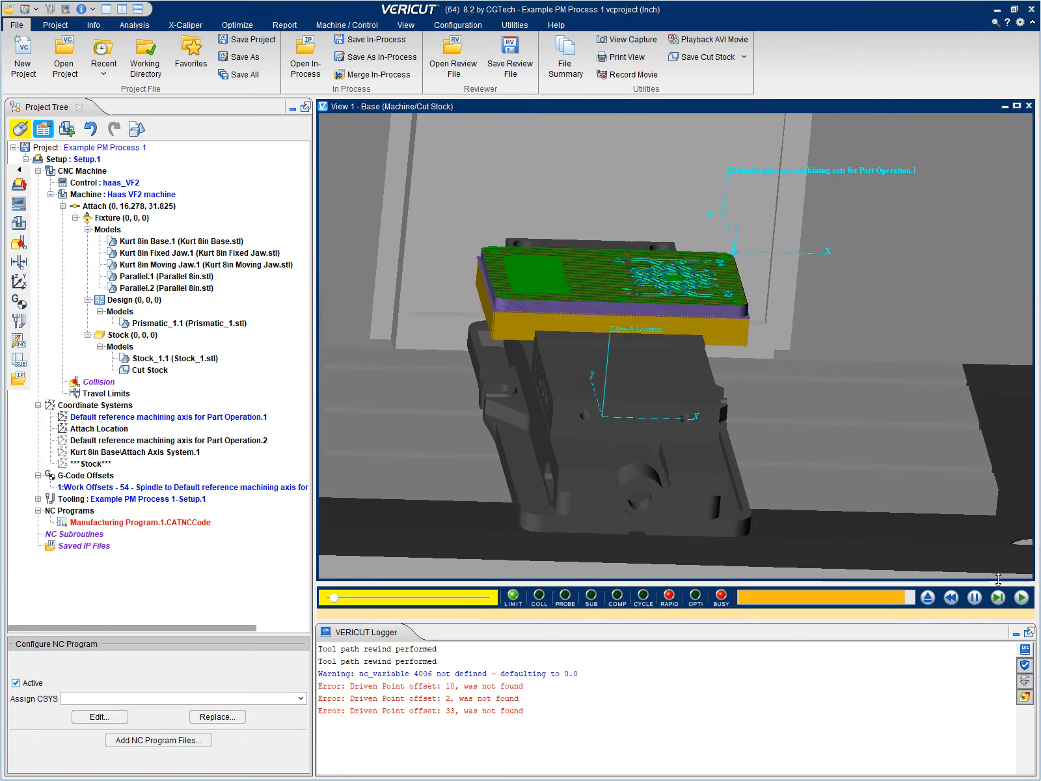
left_click_drag(834, 433, 763, 462)
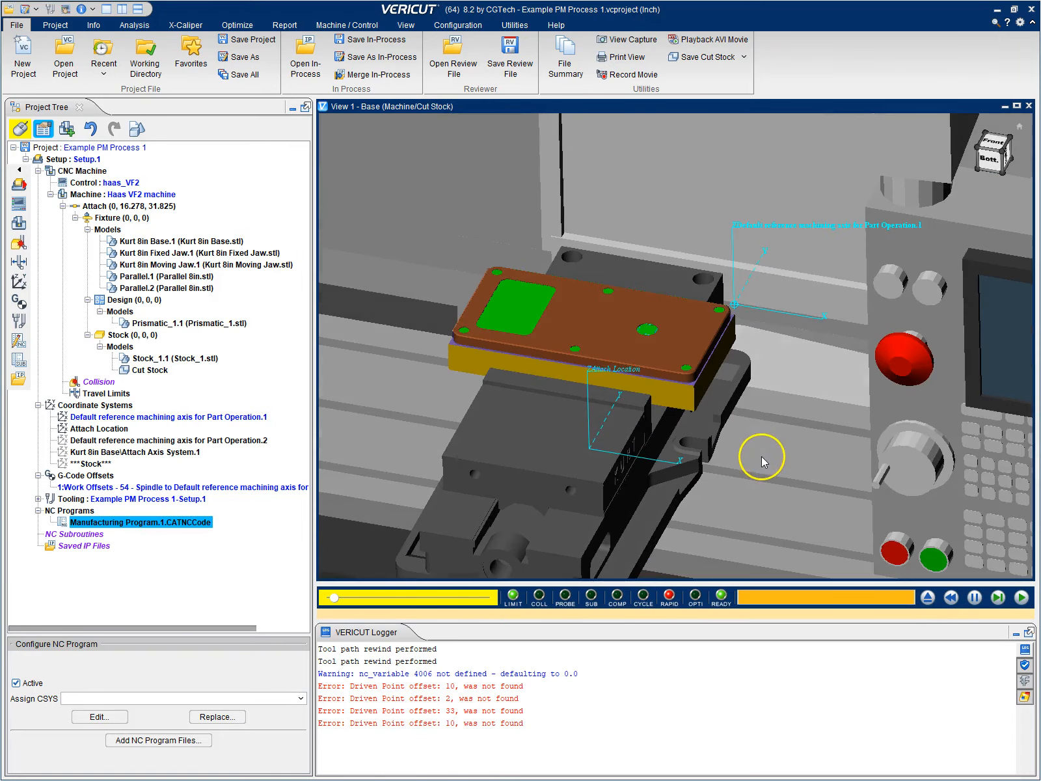
Split the display into two side-by-side views and frame the cut part closely in the workpiece view
left_click(406, 25)
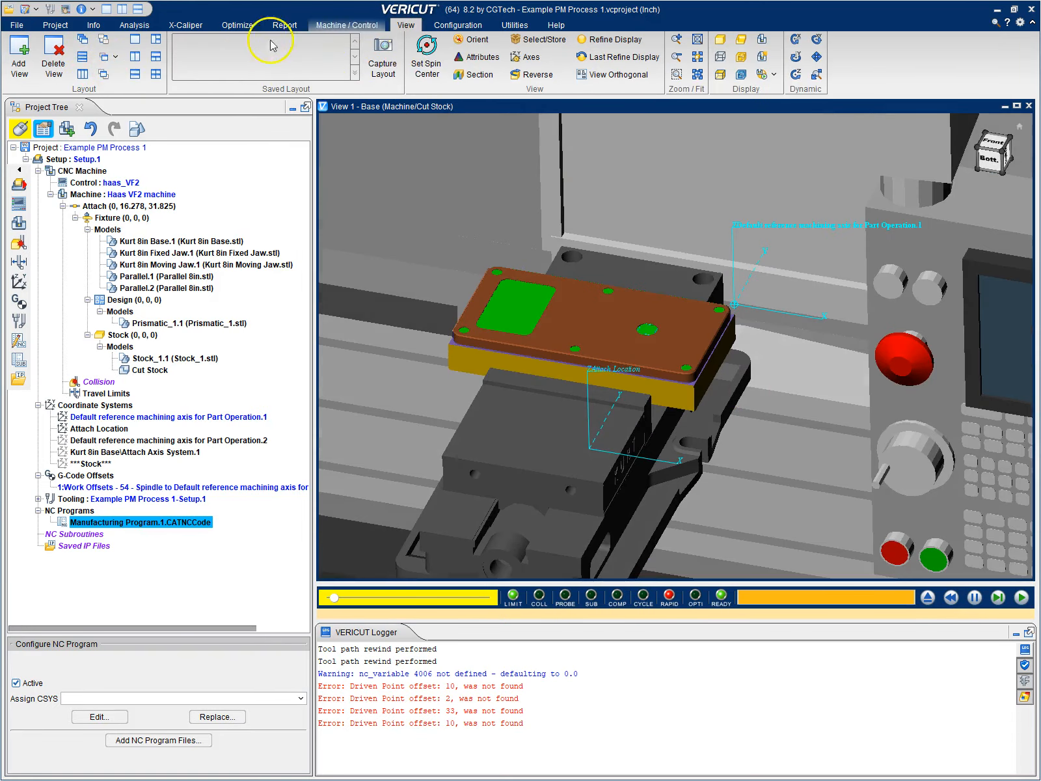
left_click(135, 58)
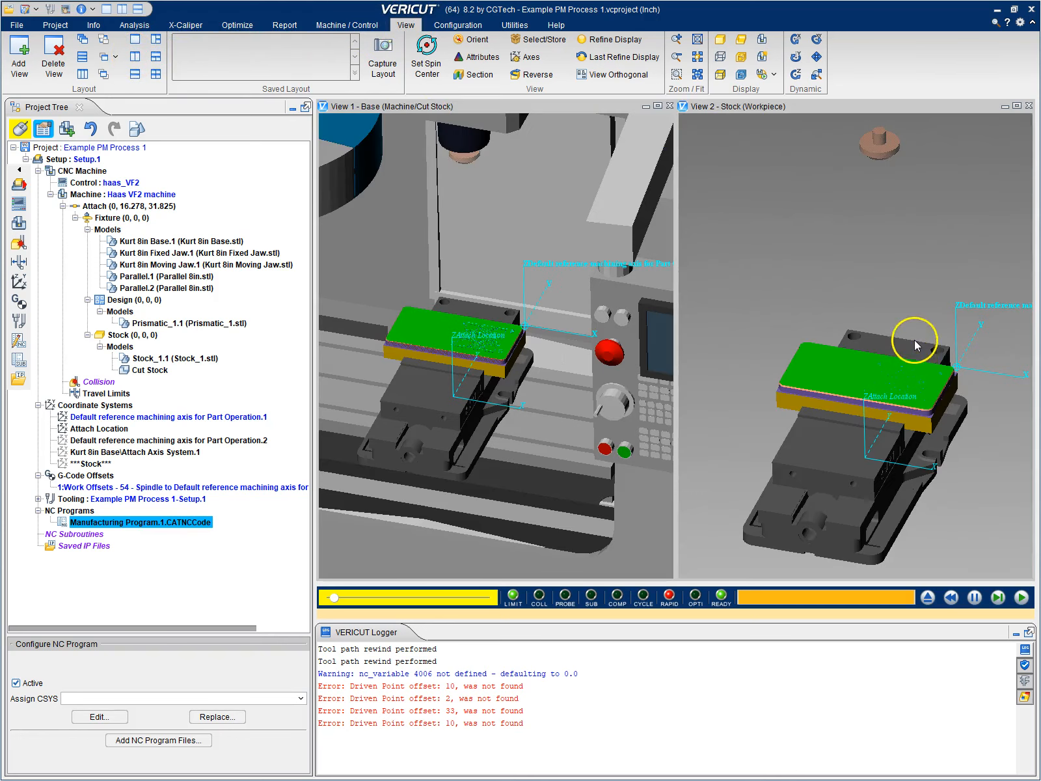
scroll(930, 353, "up", 5)
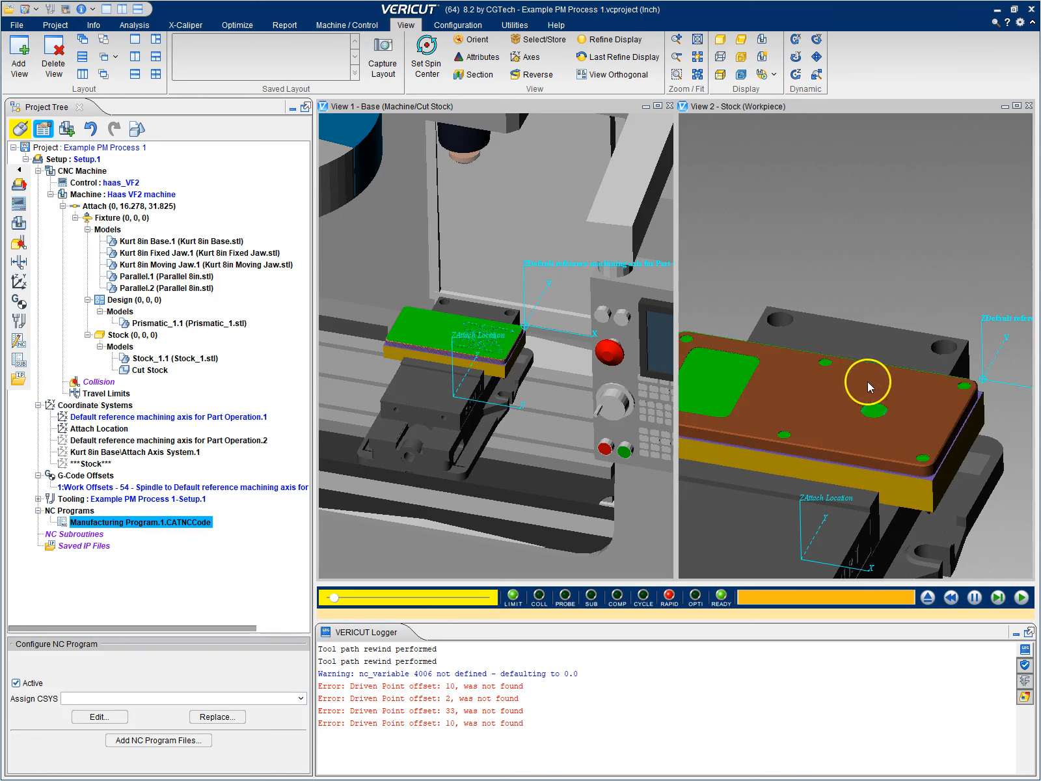
middle_click_drag(807, 359, 859, 327)
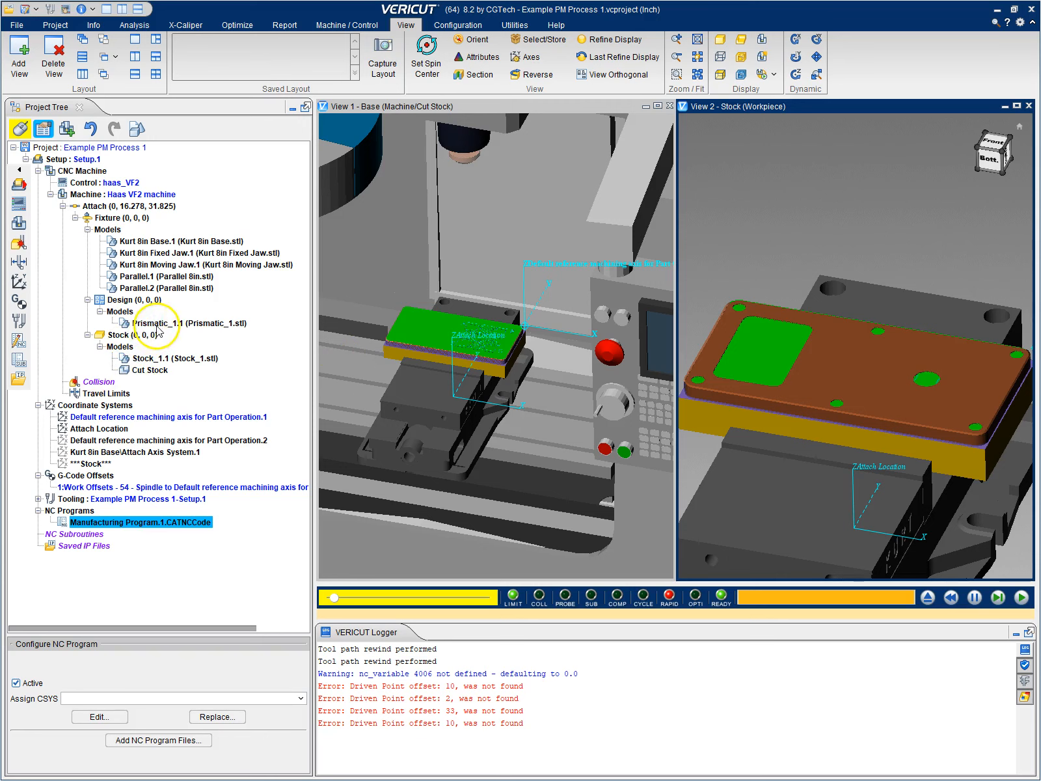
Hide the Prismatic_1.1 design model so only the cut stock is displayed on the vise
left_click(180, 324)
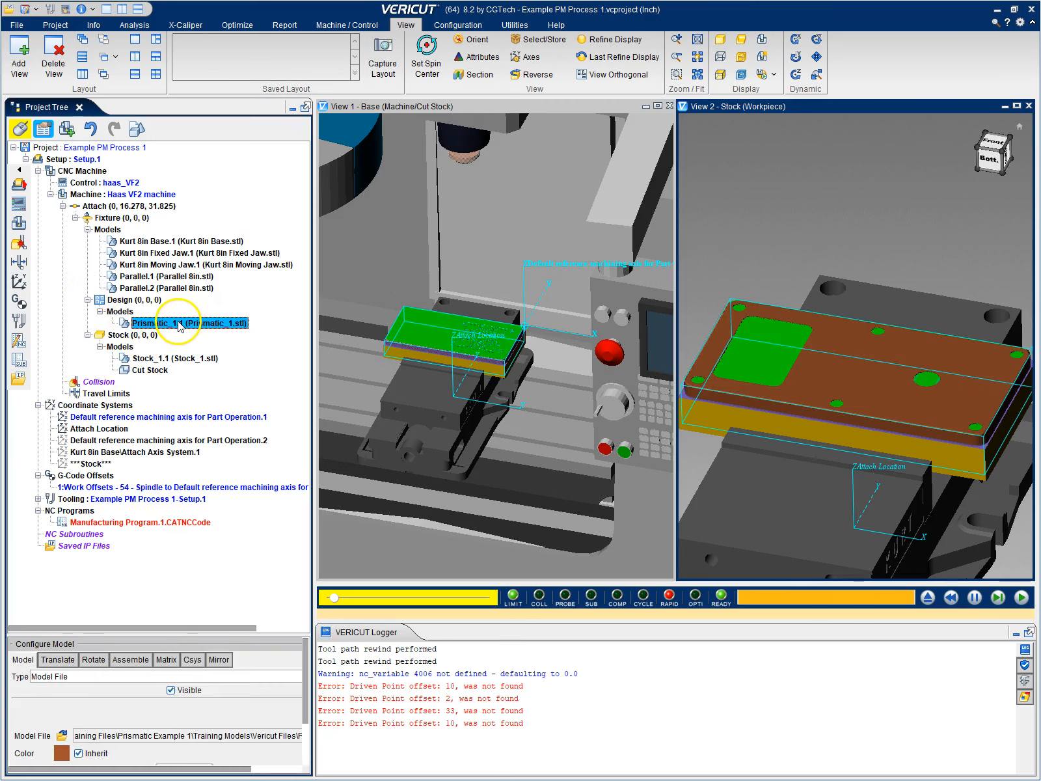
right_click(179, 325)
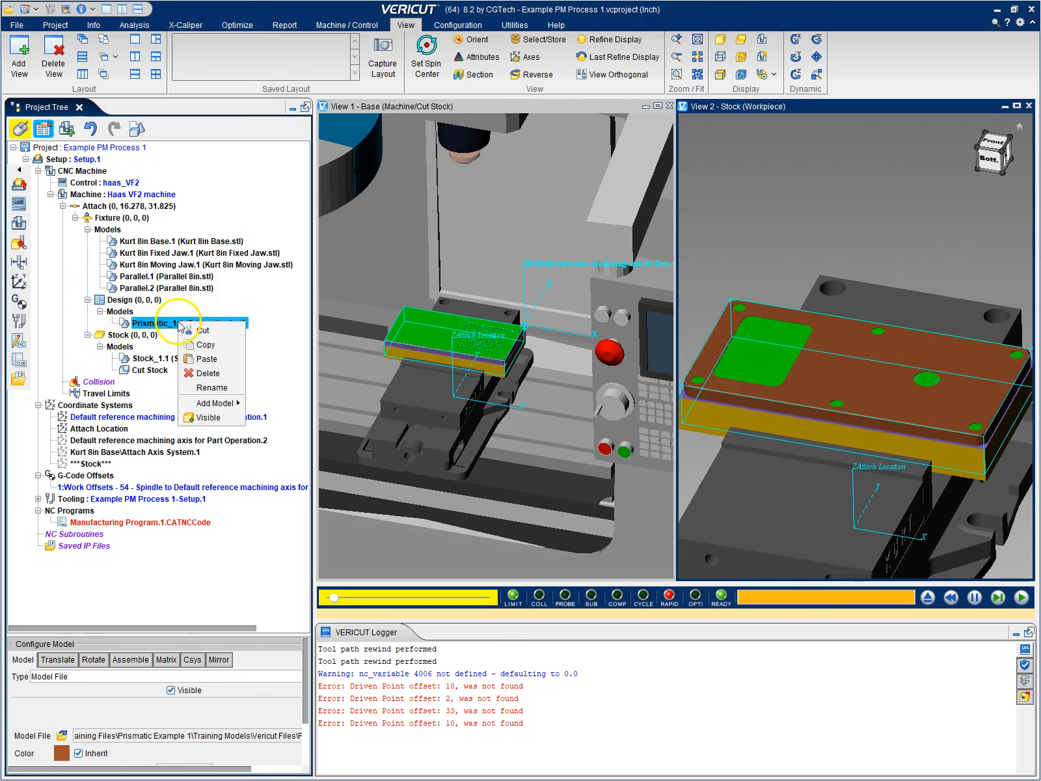
left_click(208, 417)
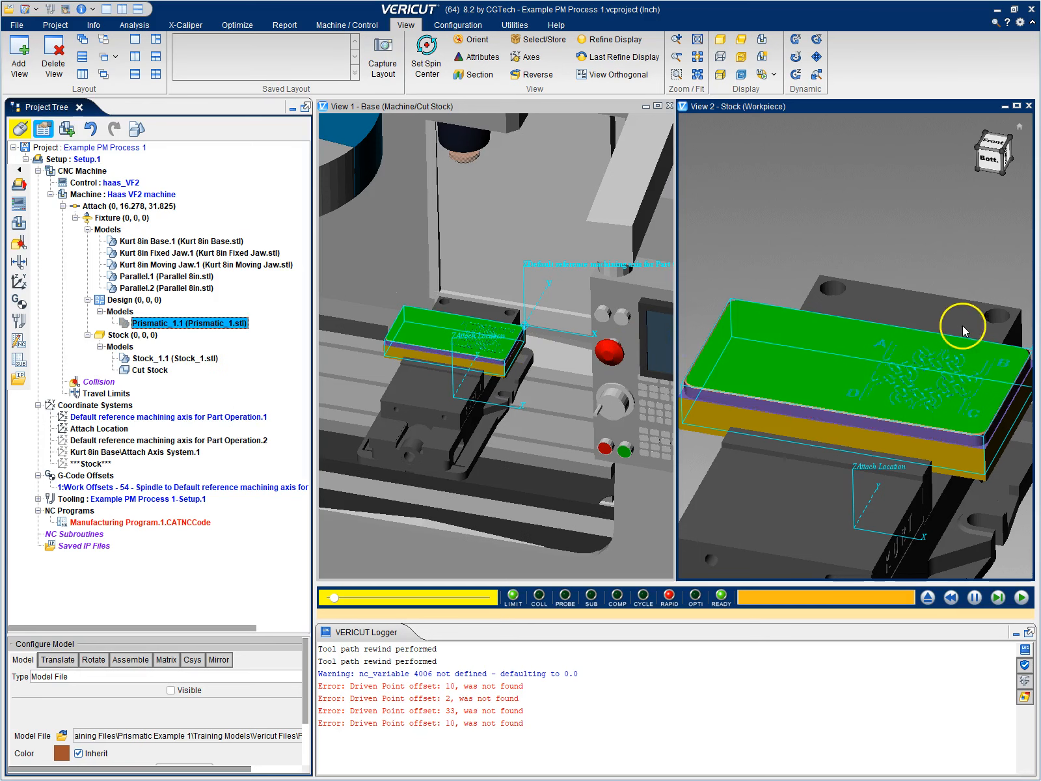
Examine the engraved knot pattern and corner letters closely on the cut stock in the workpiece view
scroll(939, 333, "up", 3)
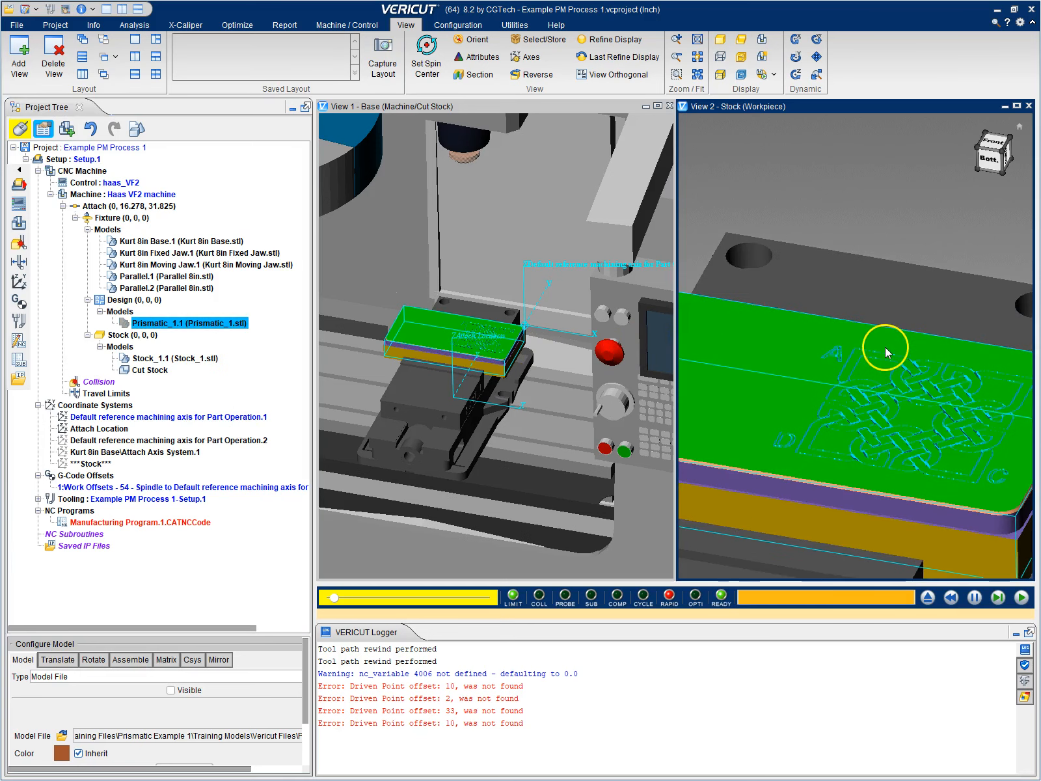
scroll(885, 352, "up", 2)
middle_click_drag(918, 393, 867, 387)
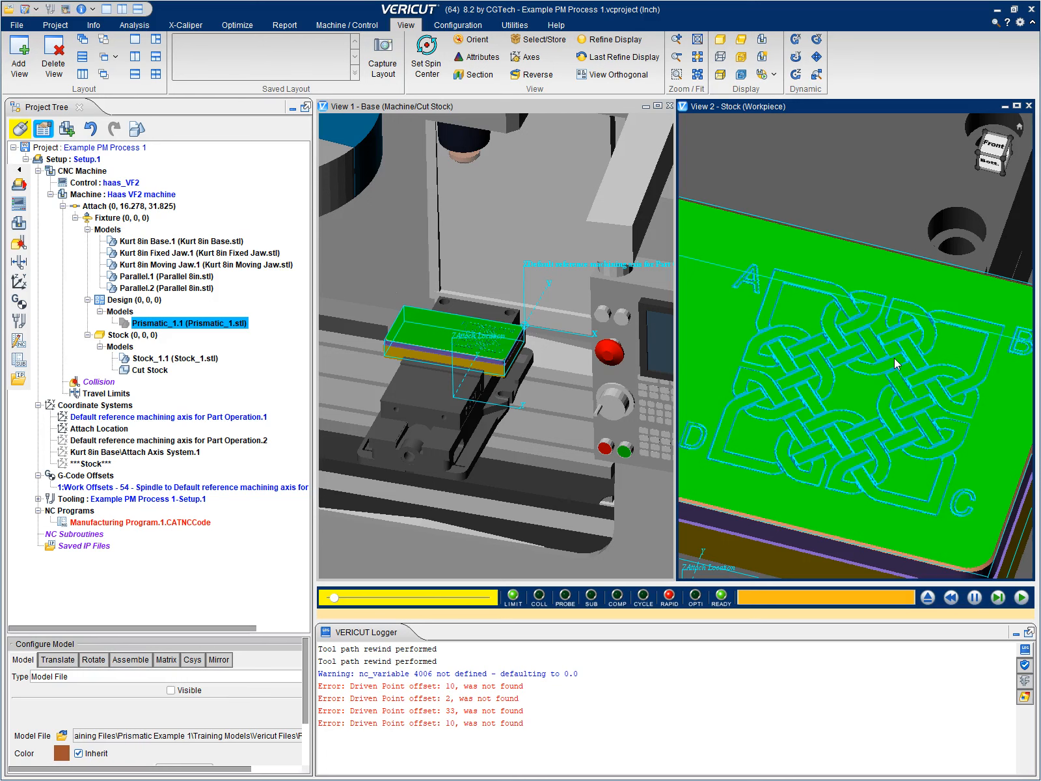
left_click_drag(882, 362, 881, 221)
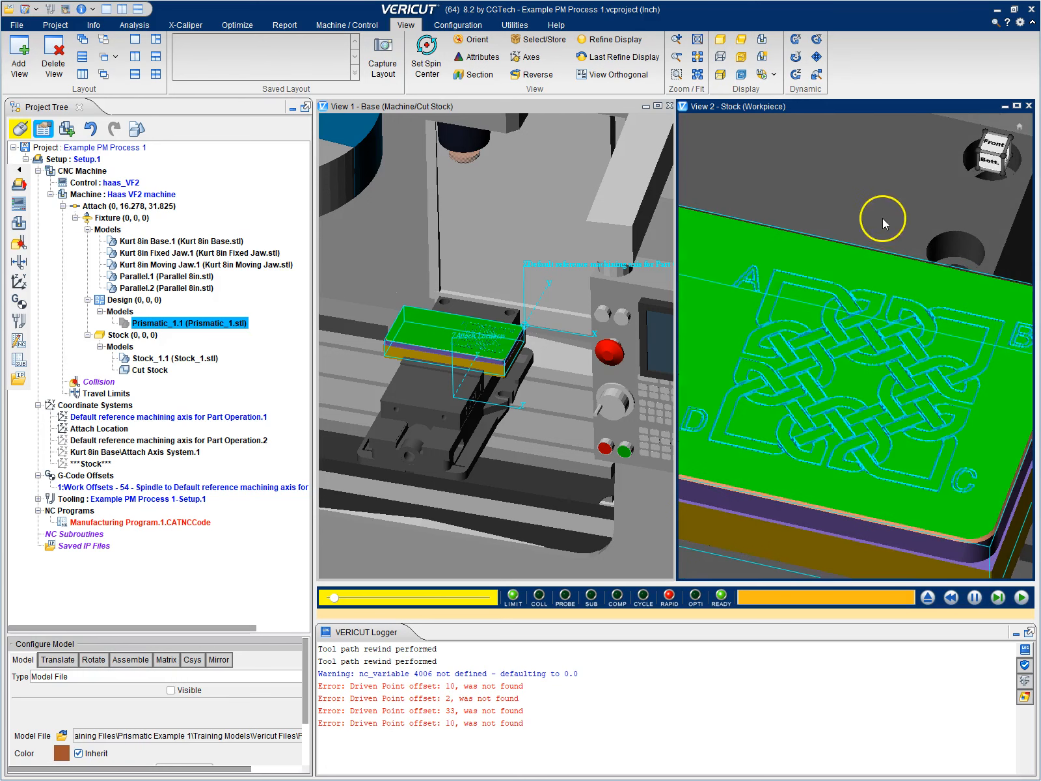
Switch to CATIA and make Setup.2 the current part operation in the process tree
left_click(995, 13)
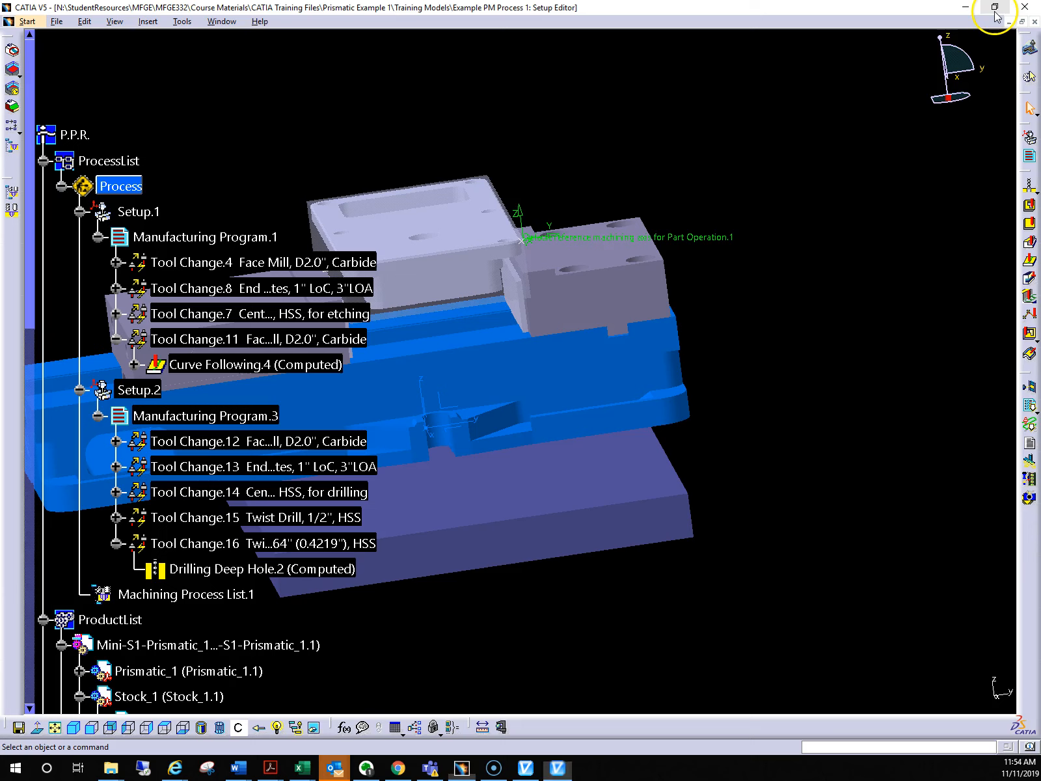
left_click(445, 406)
left_click(749, 395)
double_click(134, 389)
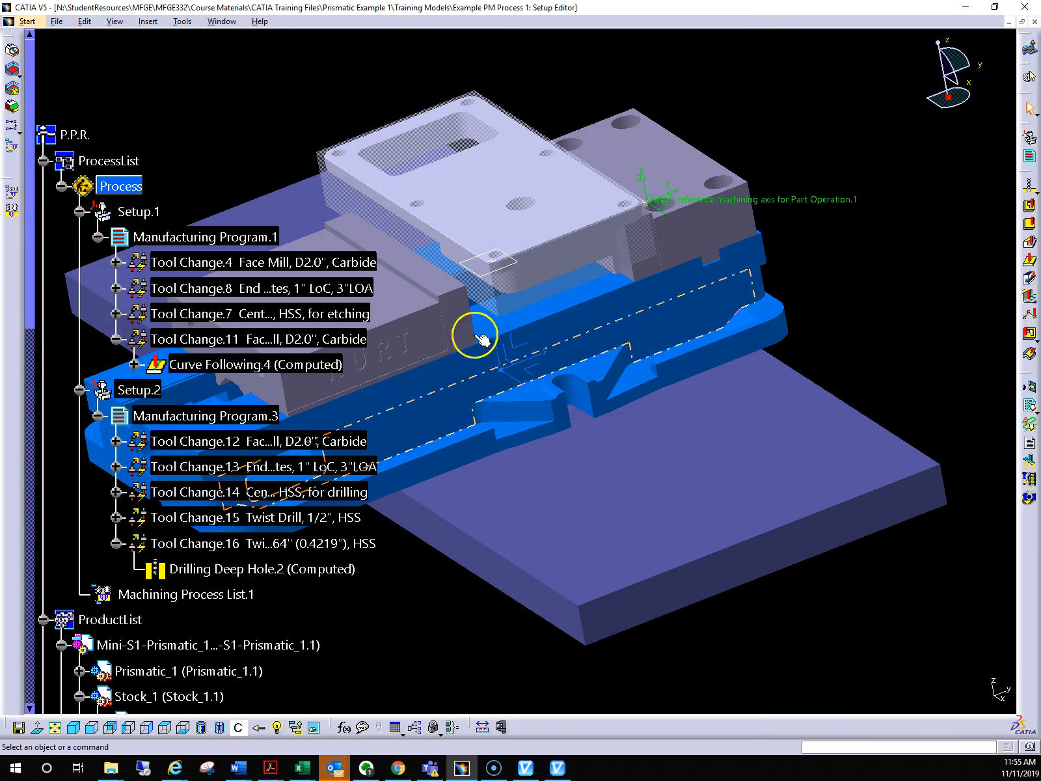
left_click(137, 390)
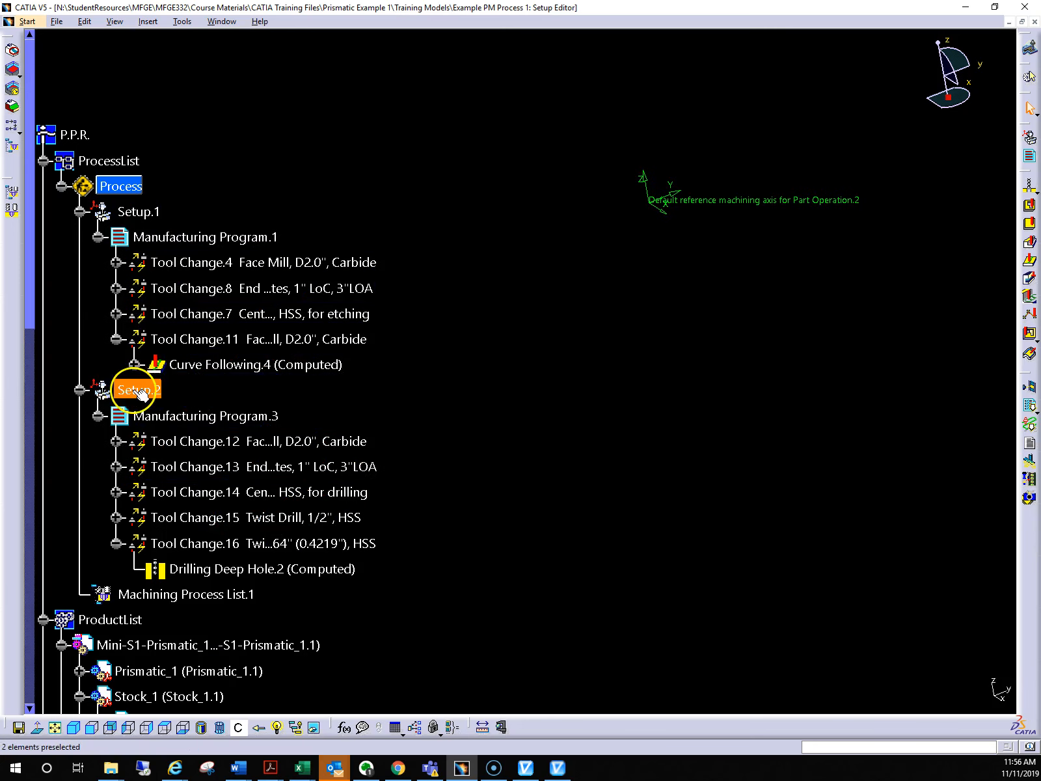
Show the VF2-S2-Prismatic_1 assembly, and hide and collapse the Mini-S1-Prismatic_1 assembly in the product list
scroll(423, 391, "down", 6)
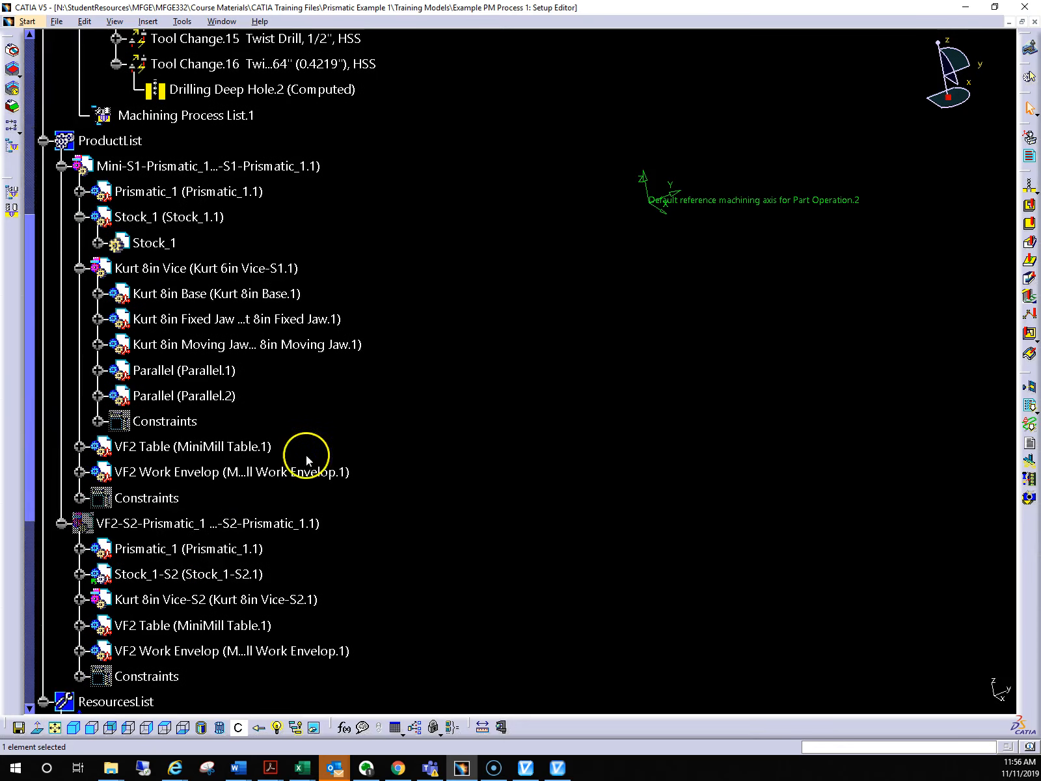
right_click(187, 524)
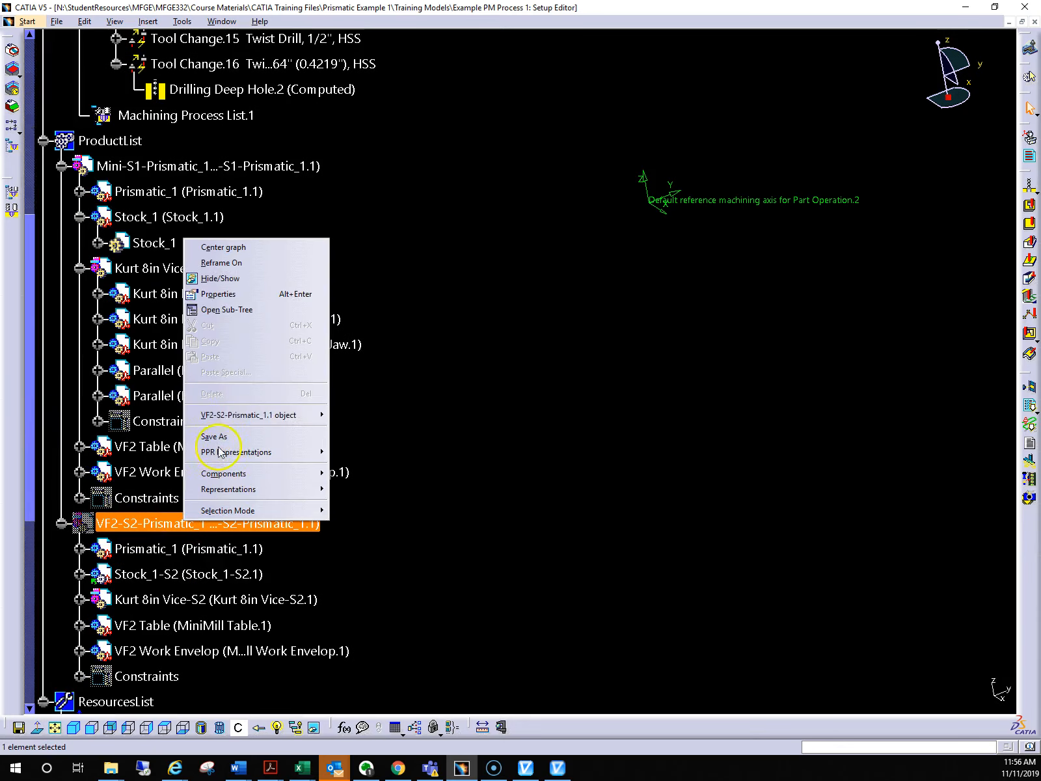
left_click(240, 284)
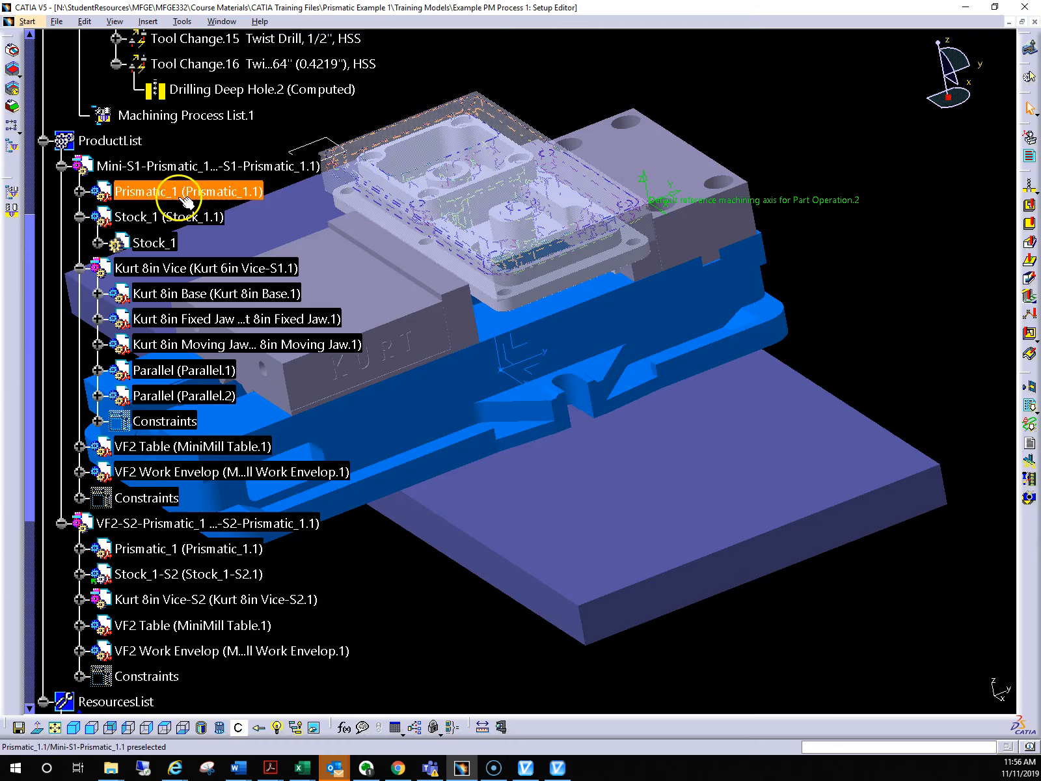
right_click(156, 168)
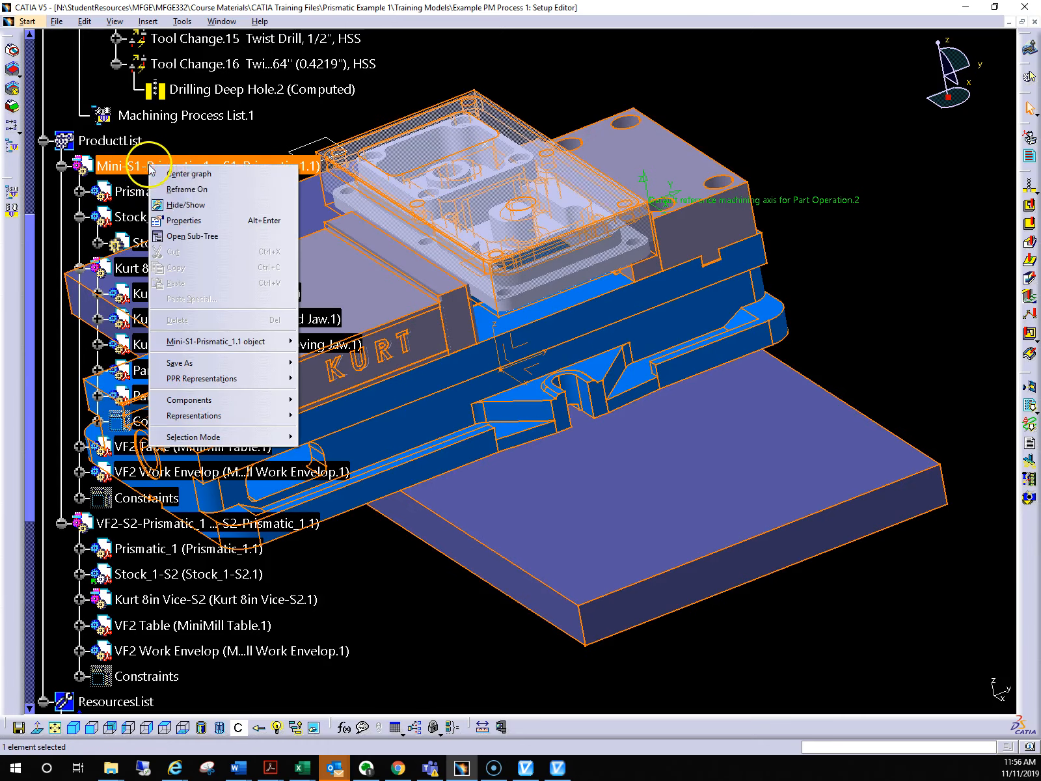
left_click(215, 205)
left_click(62, 166)
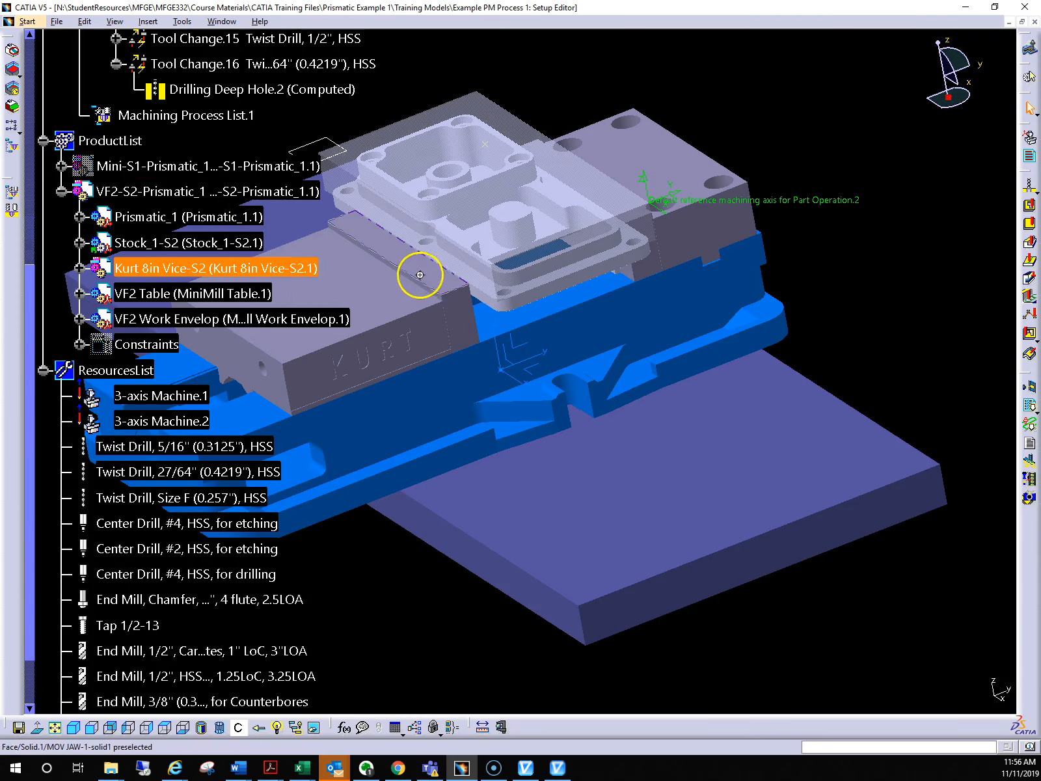
middle_click_drag(420, 275, 537, 343)
scroll(374, 214, "up", 3)
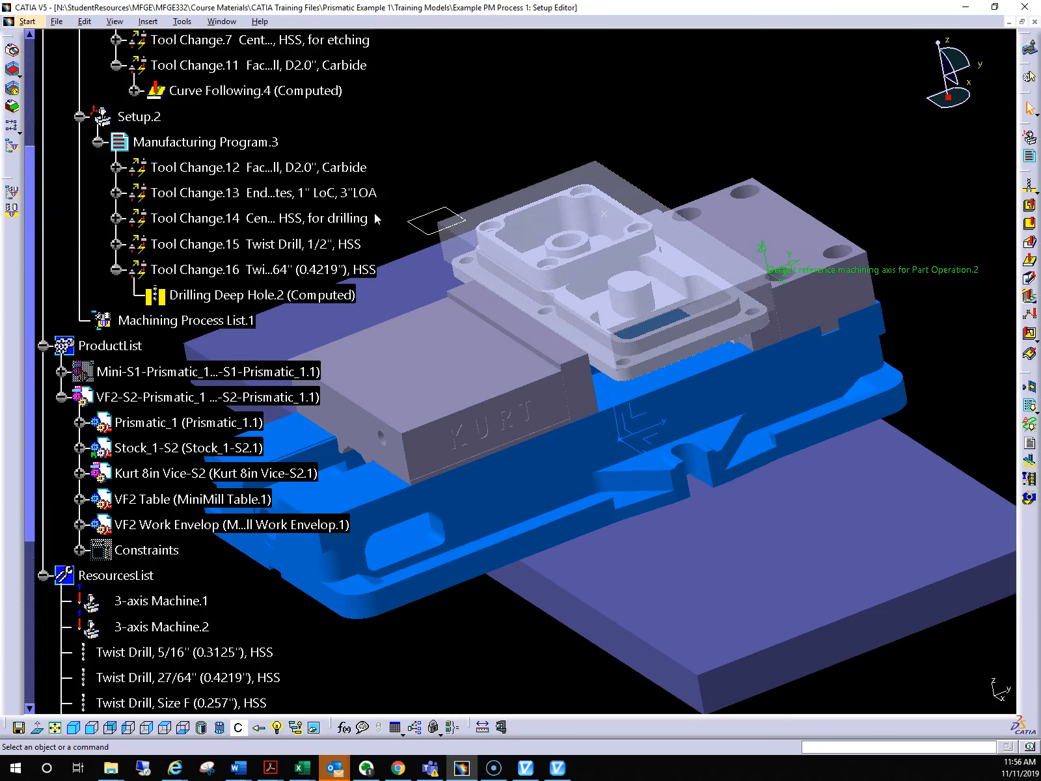
scroll(374, 214, "down", 1)
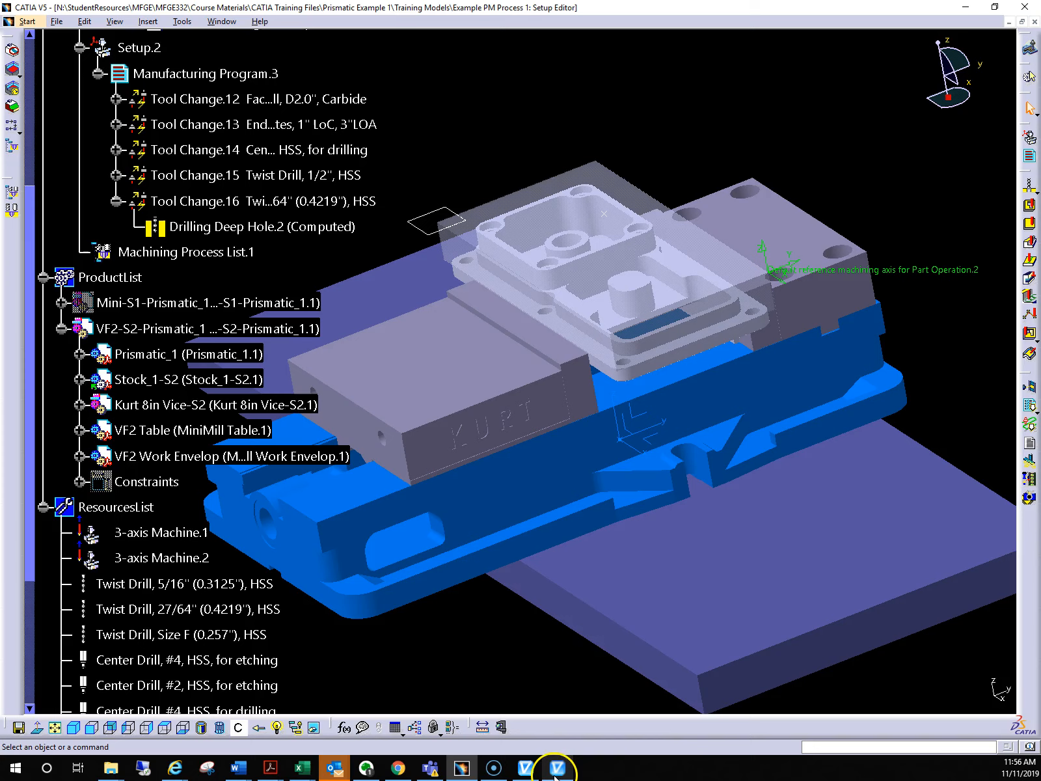
Switch to VERICUT and exit it, saving the changed project file
left_click(593, 696)
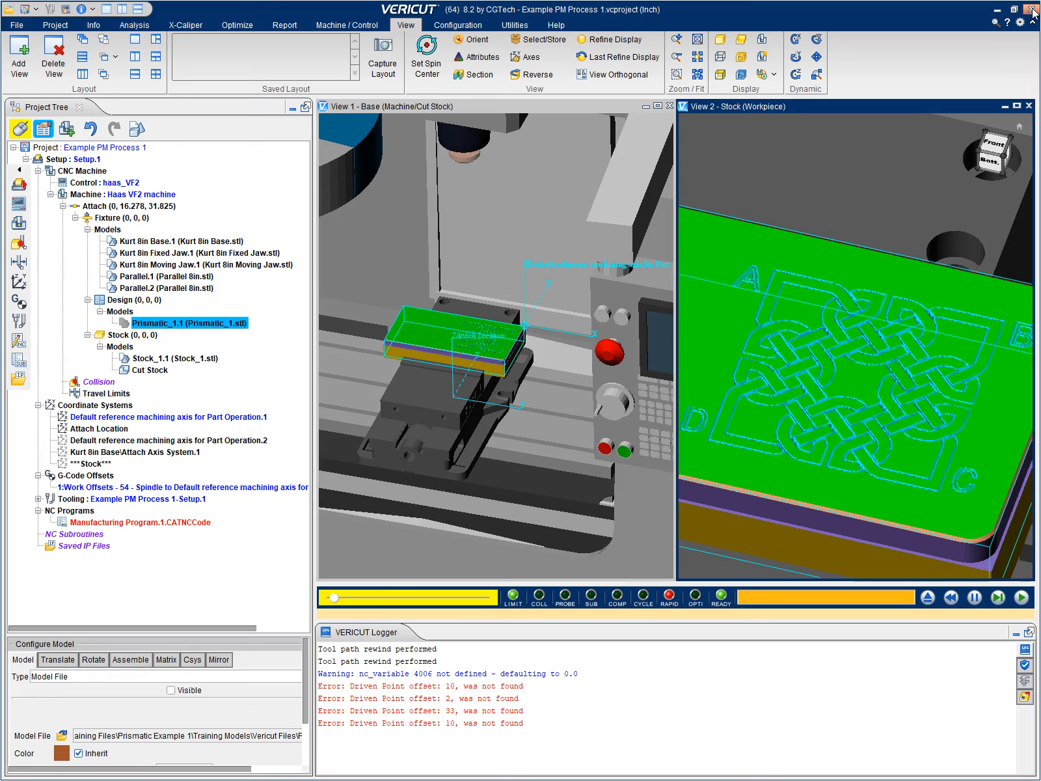
left_click(1032, 10)
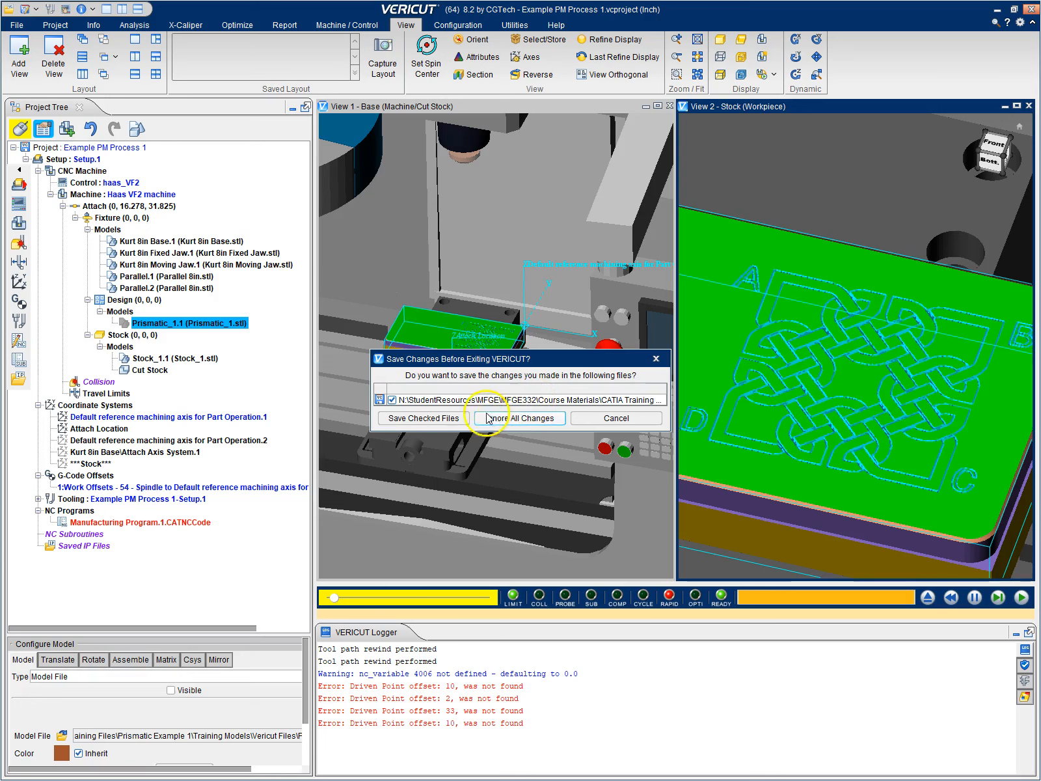
left_click(446, 420)
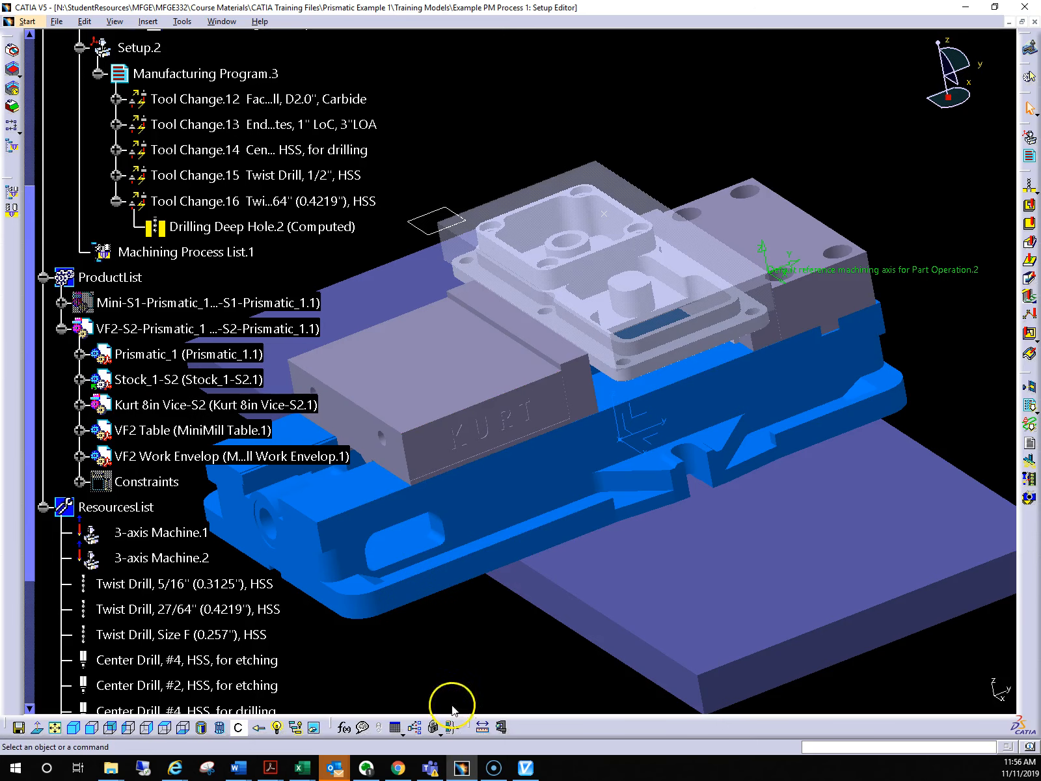
Switch to the CATV interface and choose only Setup.2 as the part operation, clearing Setup.1
left_click(526, 768)
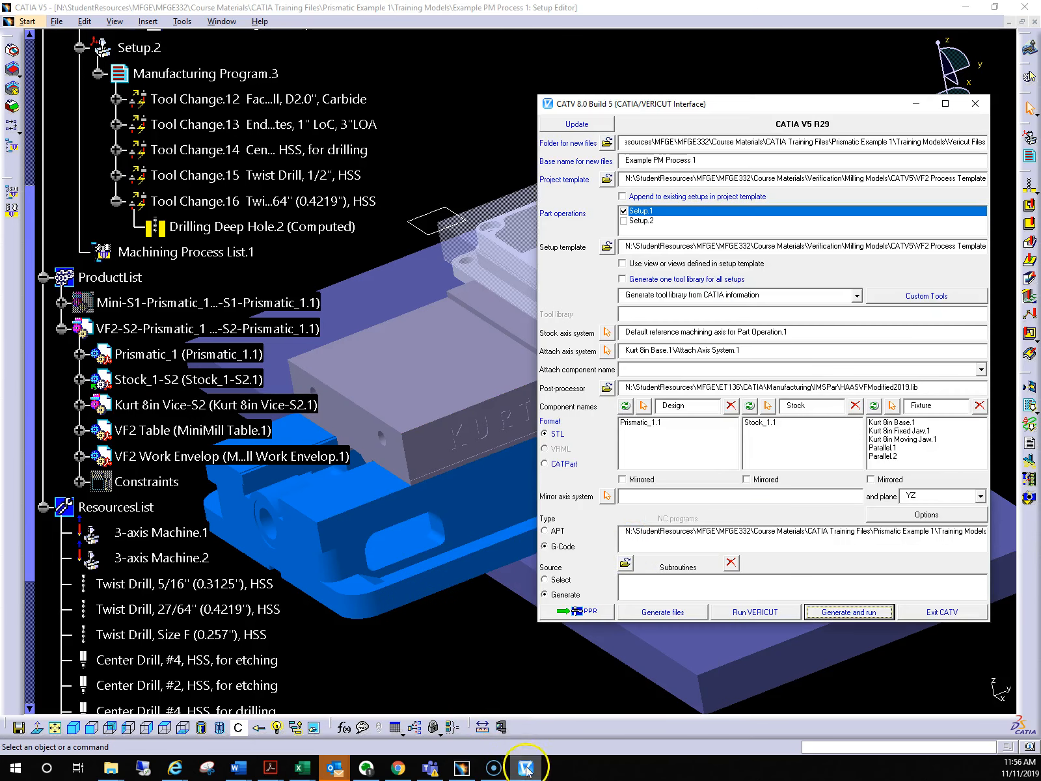
left_click(624, 211)
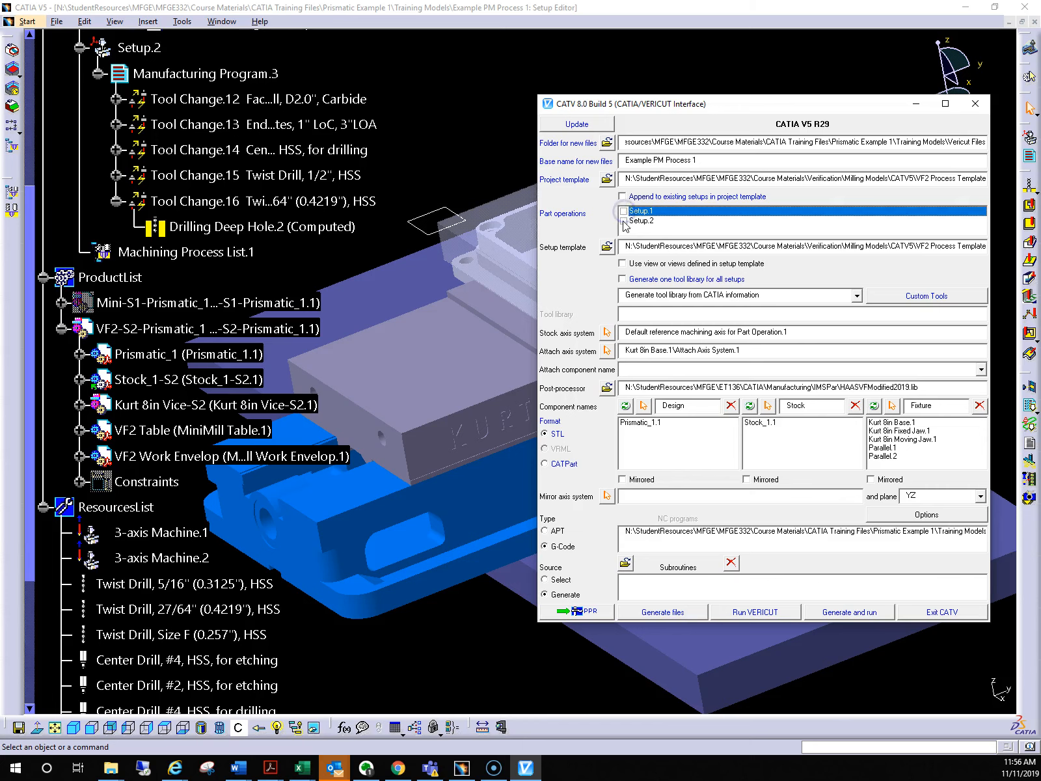
left_click(624, 221)
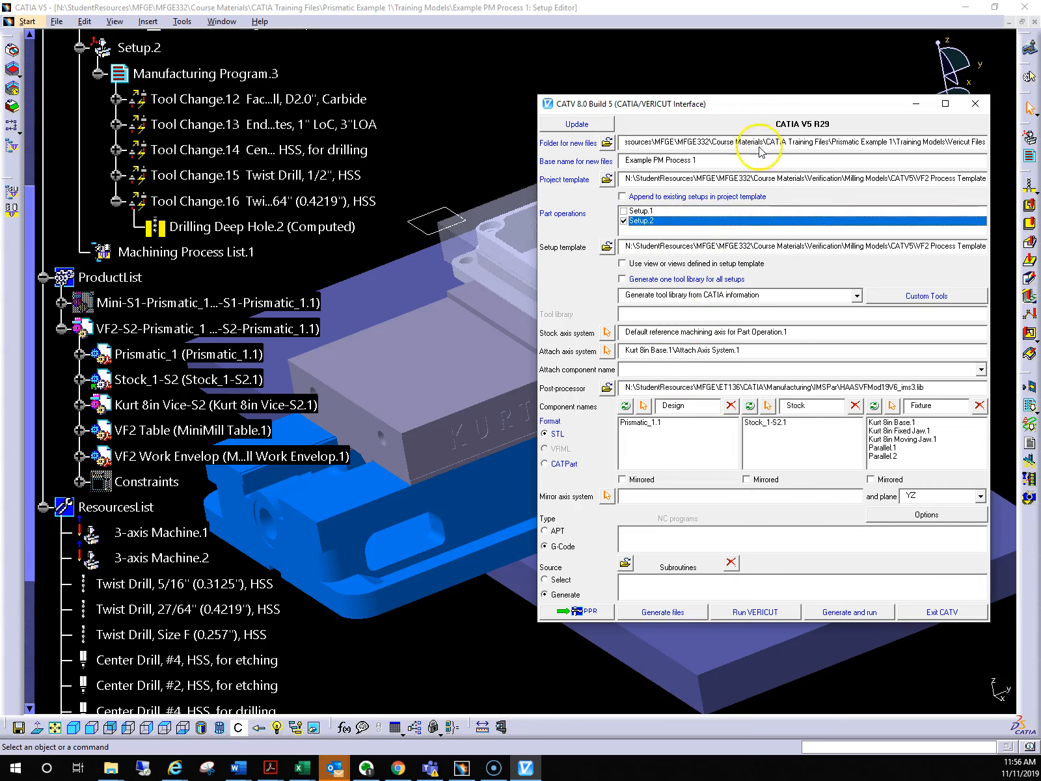
Set the stock axis system to Default reference machining axis for Part Operation.2, picked from the model
left_click_drag(767, 112, 335, 211)
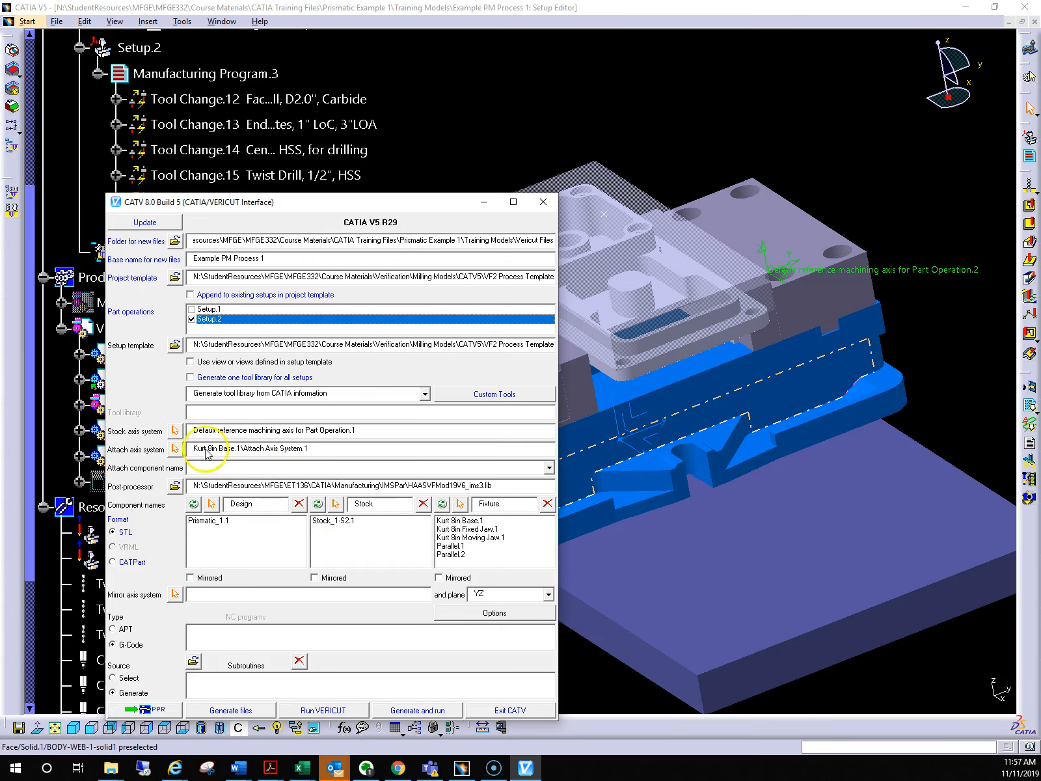
left_click(174, 431)
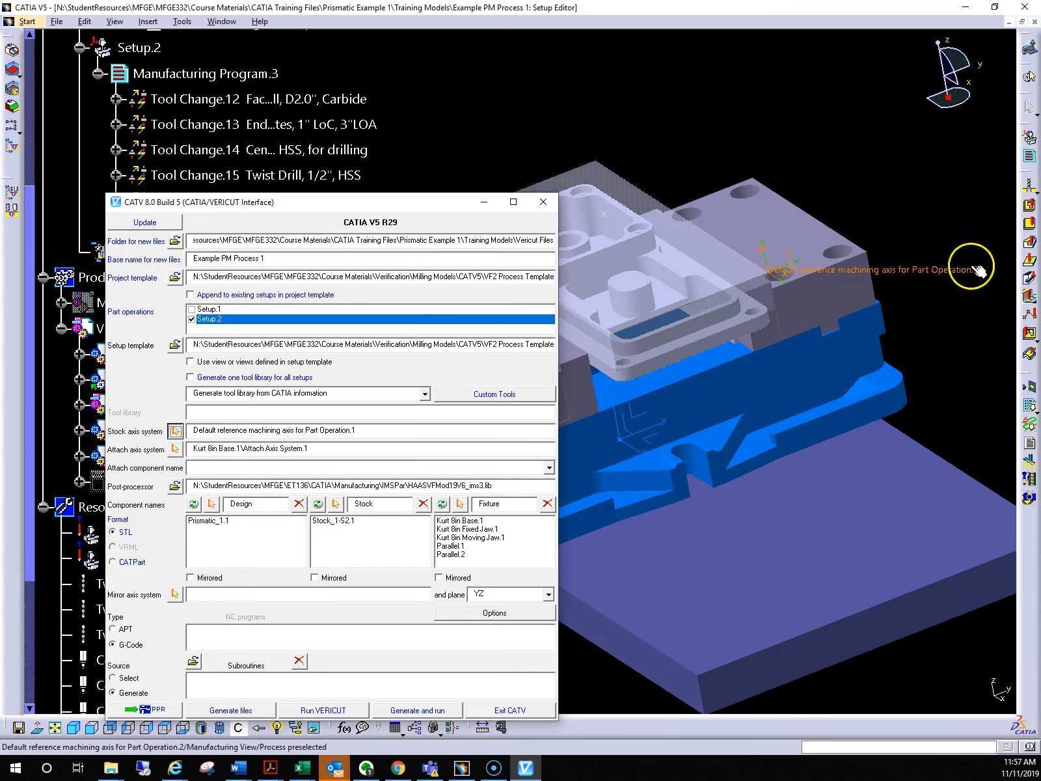
left_click(952, 268)
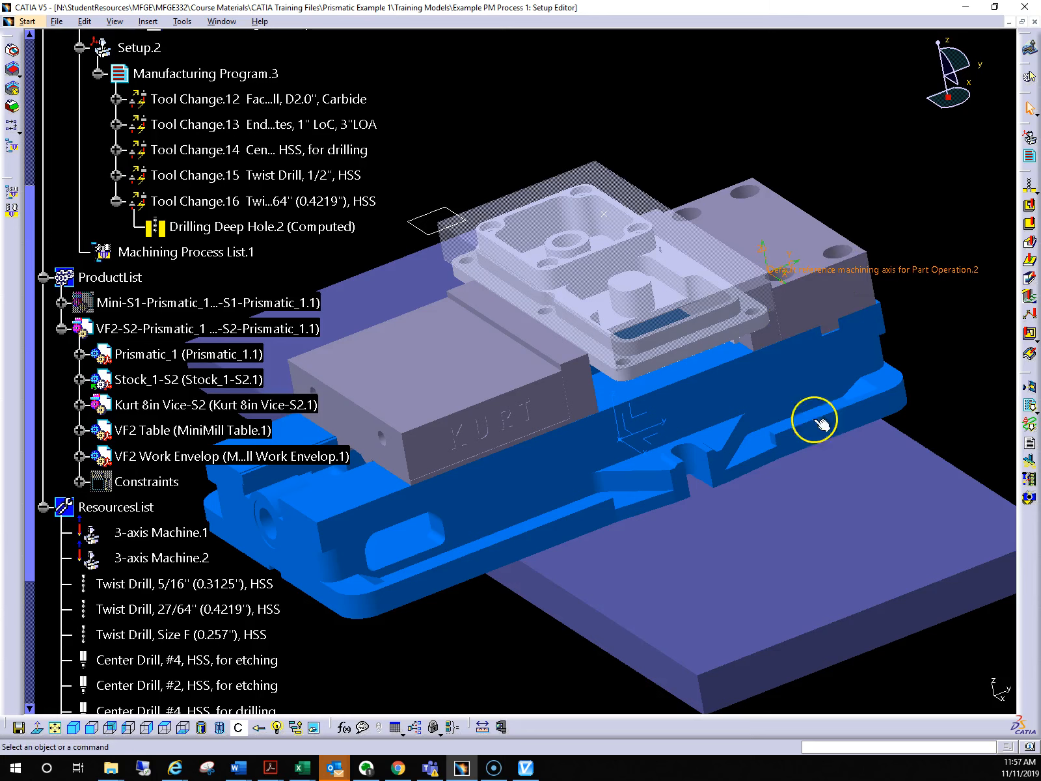
left_click(605, 639)
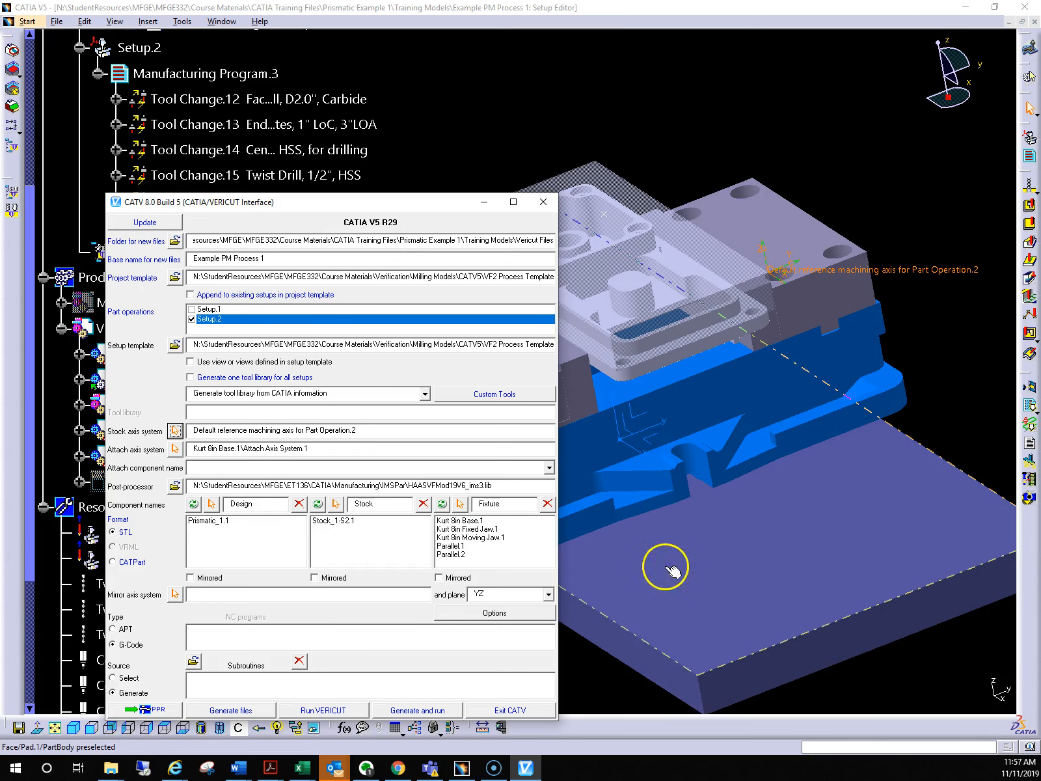
Pick the vise base's Attach Axis System.1 in the model as the attach axis system
middle_click_drag(662, 551, 675, 462)
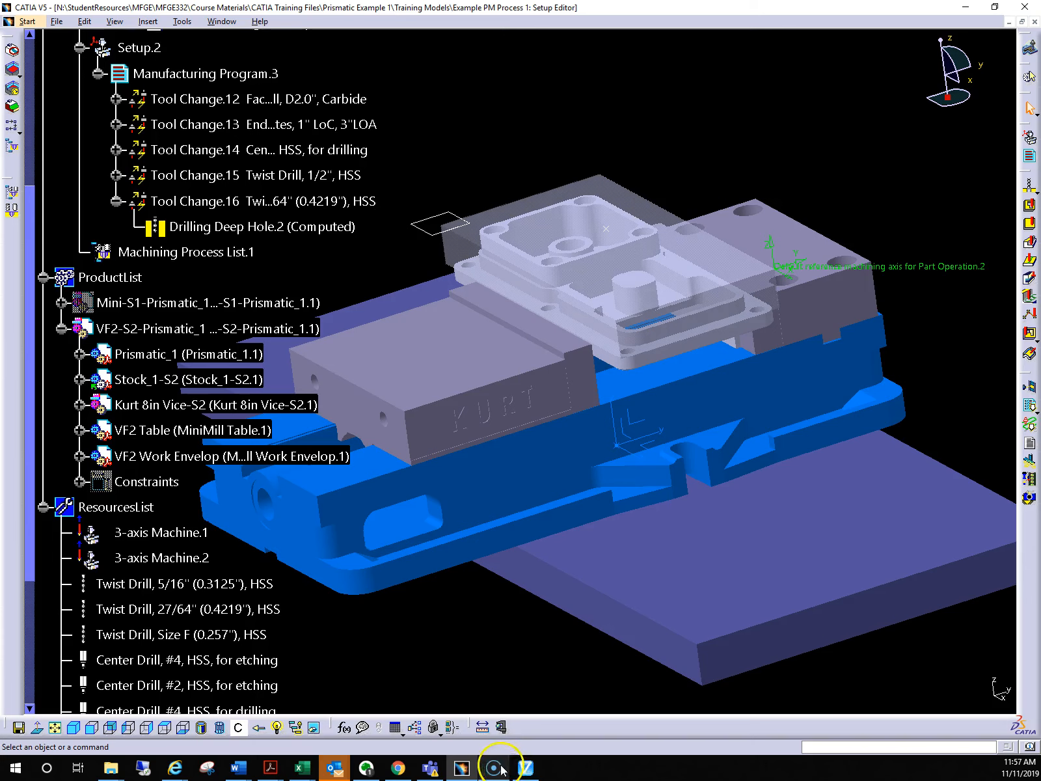
mouse_move(525, 768)
left_click(539, 717)
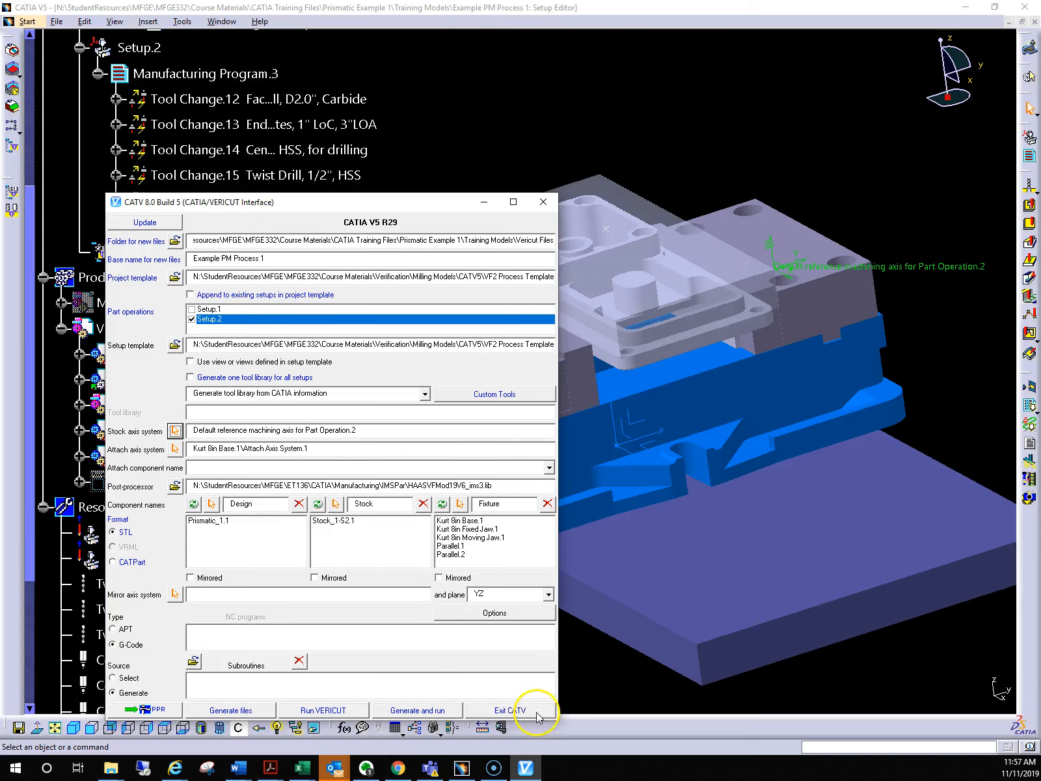
left_click(175, 449)
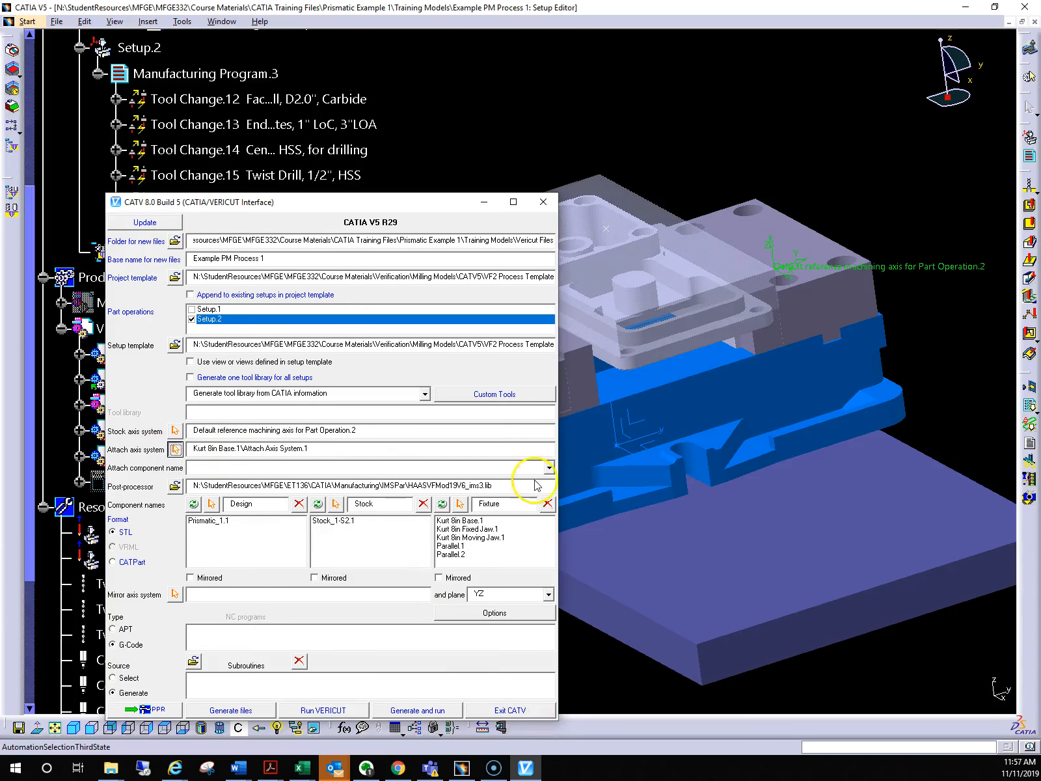
left_click(657, 435)
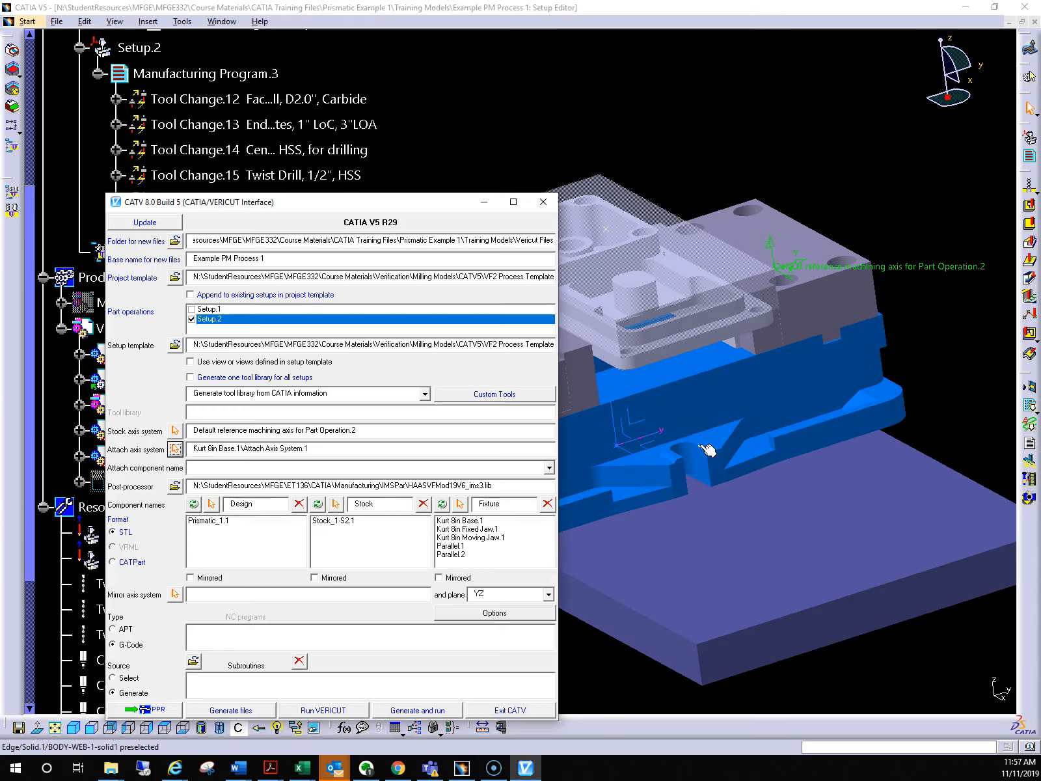
left_click_drag(423, 204, 369, 160)
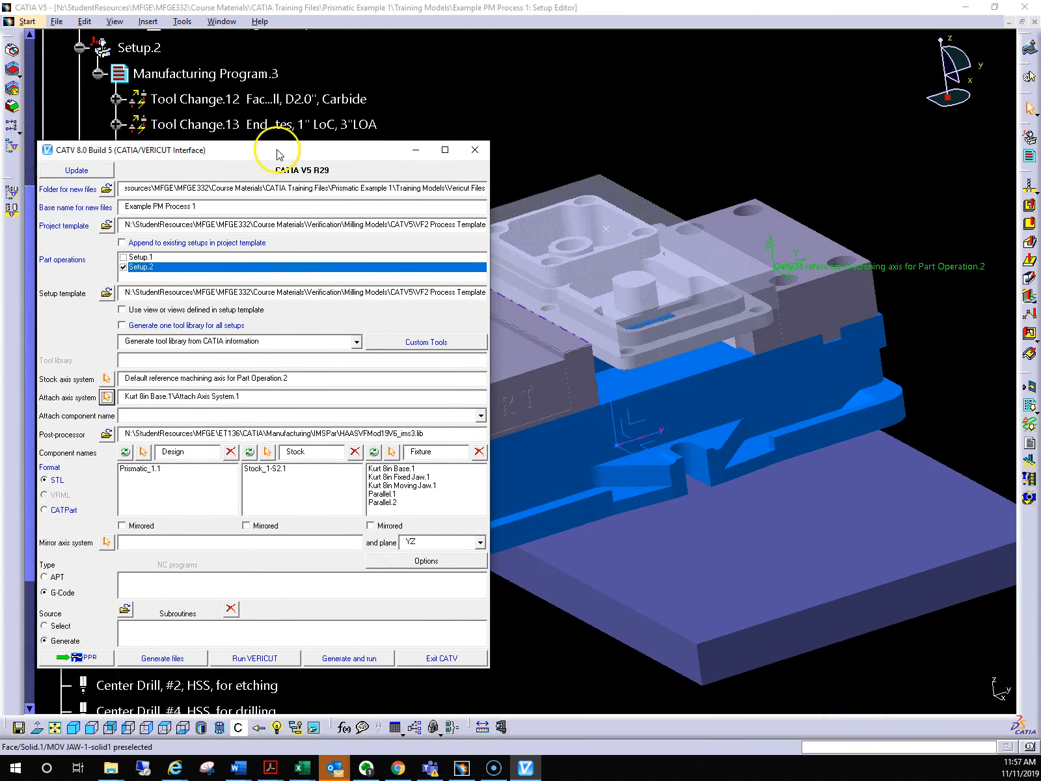
Remove Prismatic_1.1 from the Design components and Stock_1-S2.1 from the Stock components
left_click_drag(264, 151, 663, 133)
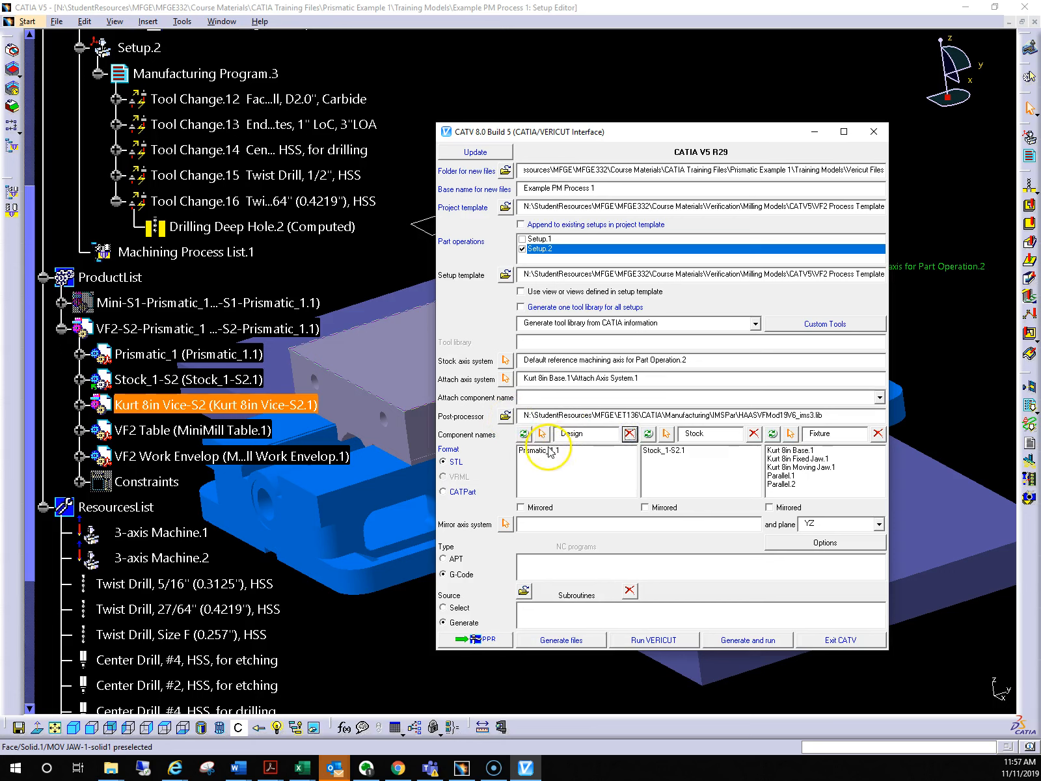
left_click(630, 434)
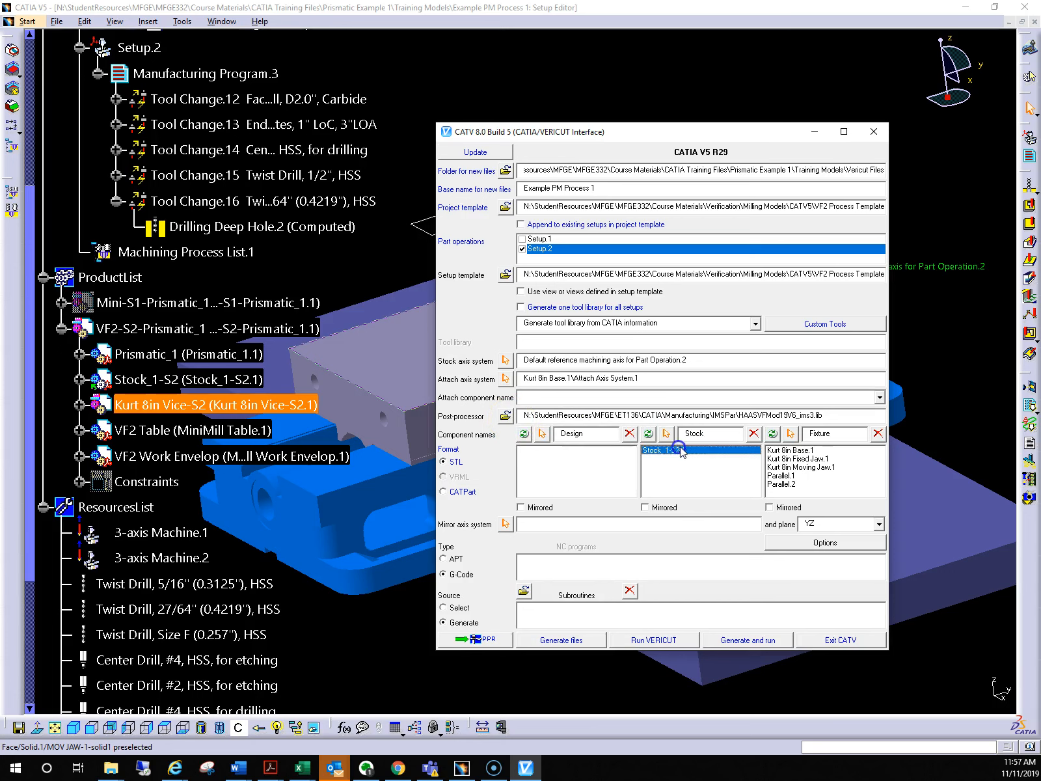
left_click(754, 434)
Remove the Kurt 8in base, fixed jaw, moving jaw and both parallels from the Fixture components
left_click(794, 450)
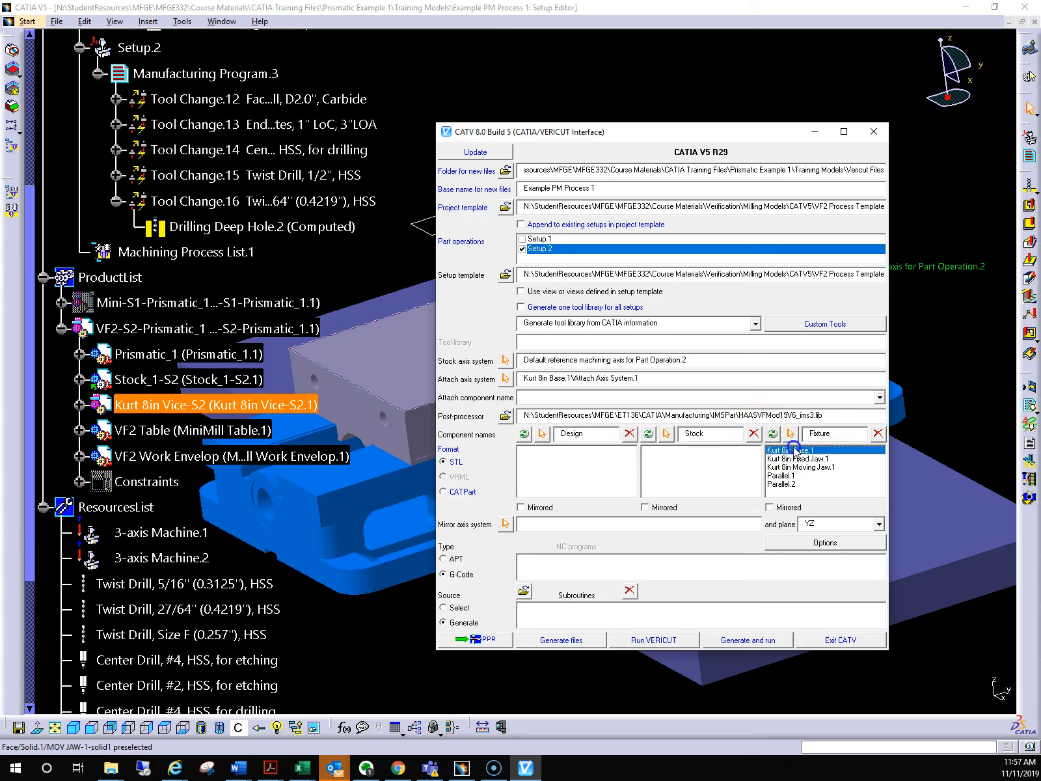
left_click(878, 433)
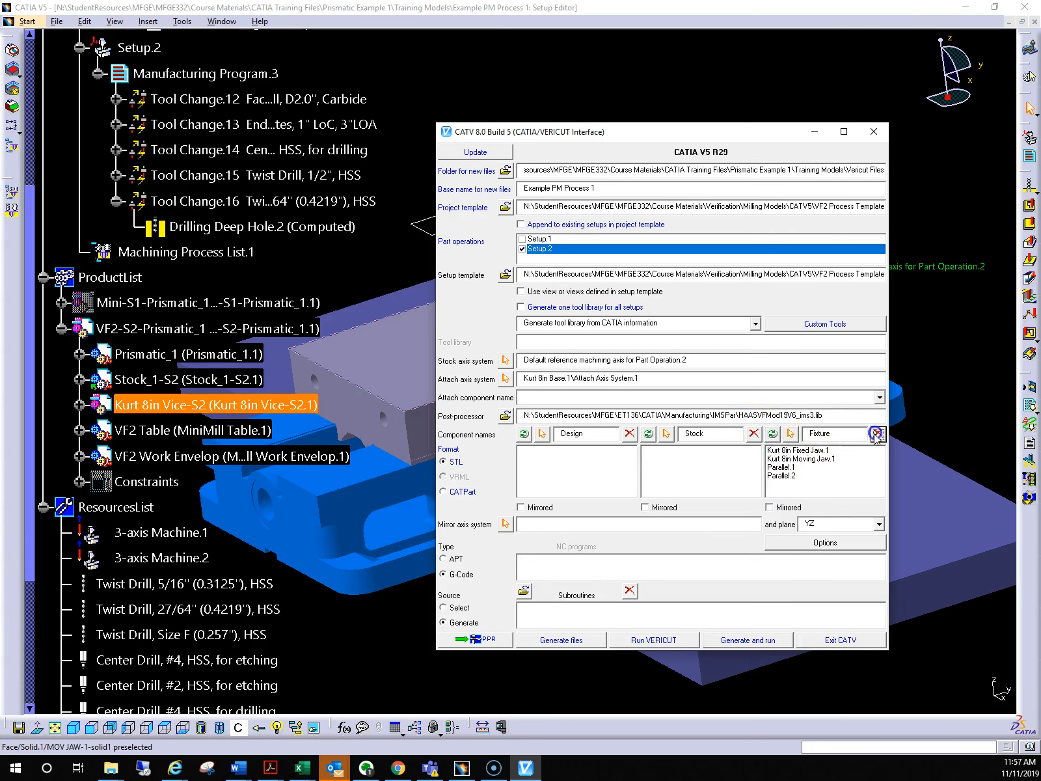
left_click(792, 450)
left_click(878, 434)
left_click(804, 451)
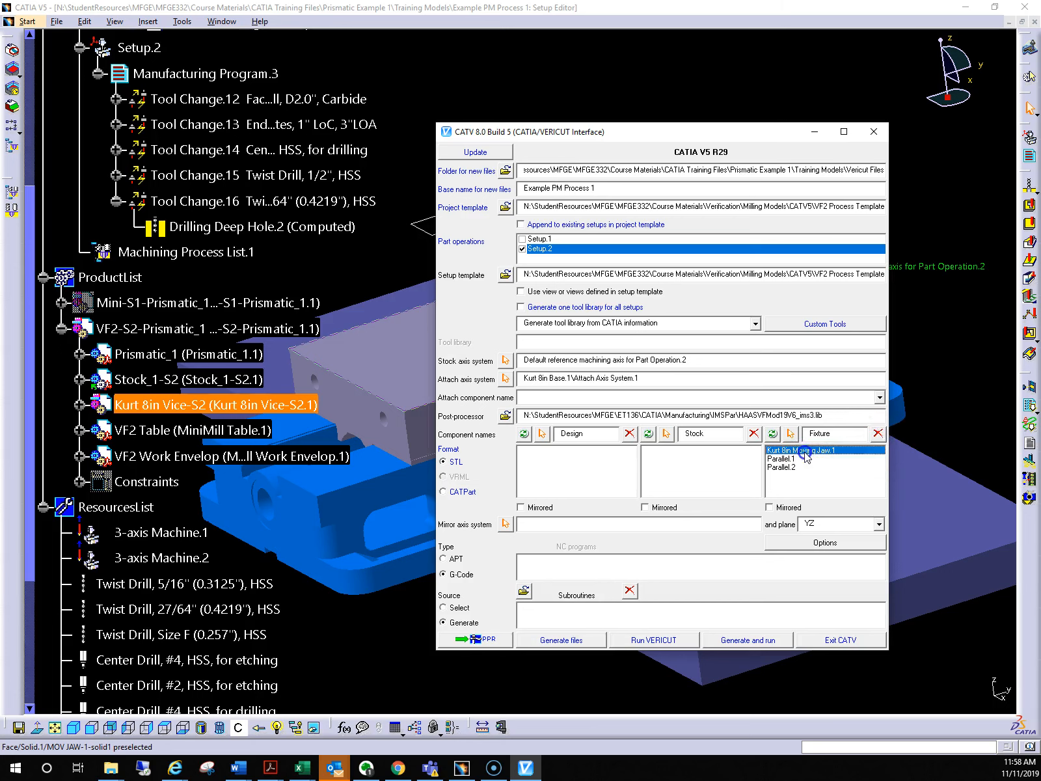
left_click(878, 433)
left_click(789, 451)
left_click(878, 434)
left_click(788, 451)
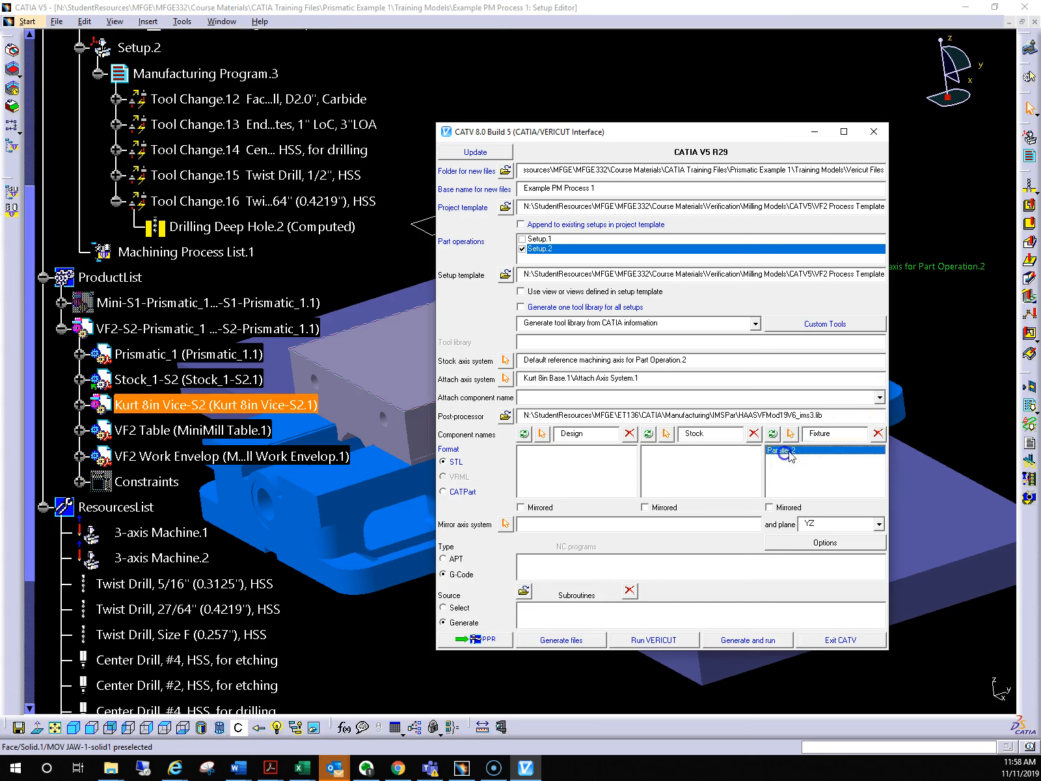
left_click(878, 433)
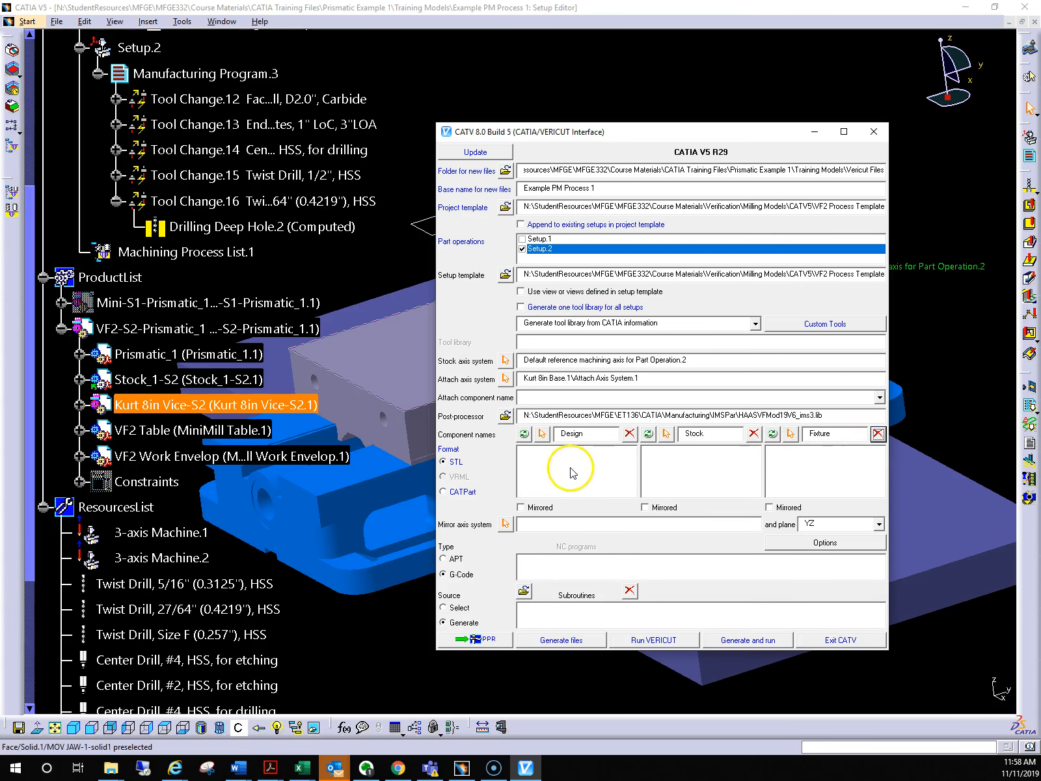
Add Prismatic_1.1 to the Design components and Stock_1-S2.1 to the Stock components, picking them from VF2-S2-Prismatic_1
left_click(542, 434)
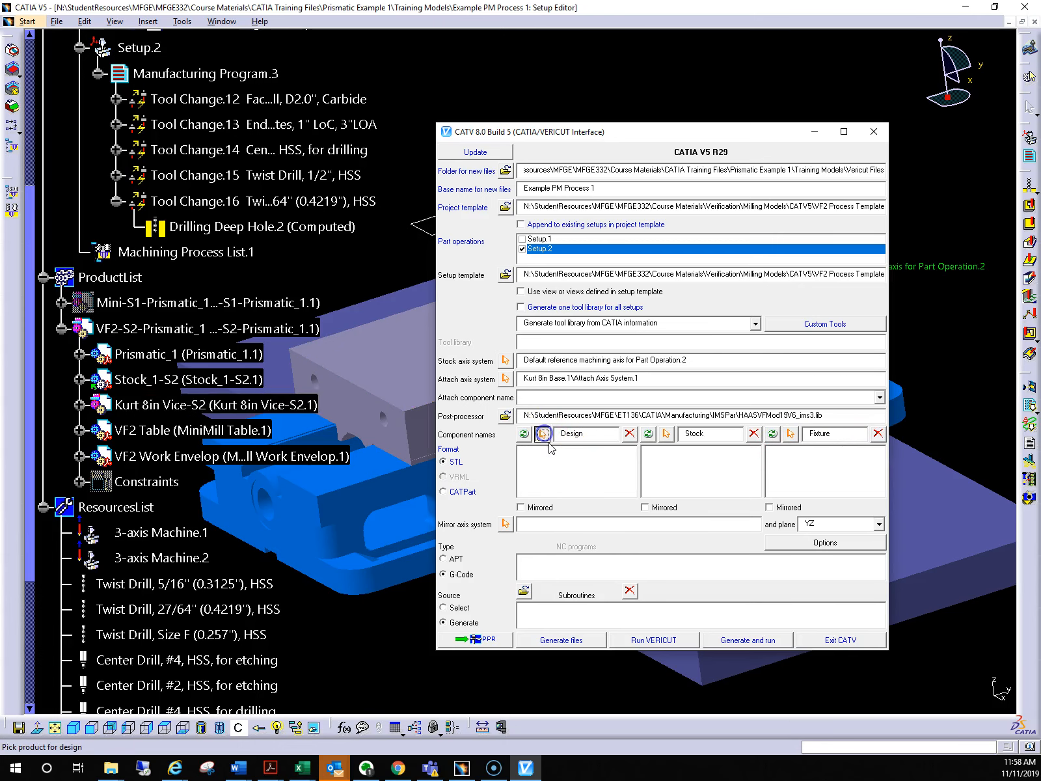
left_click(156, 355)
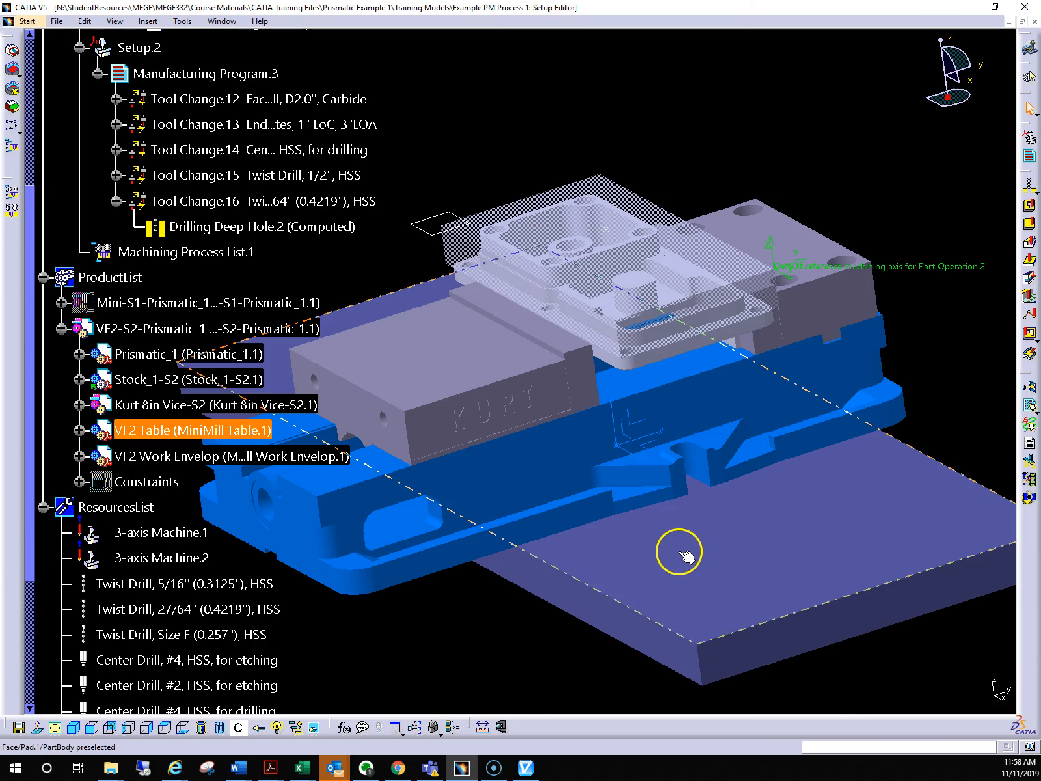
key("Escape")
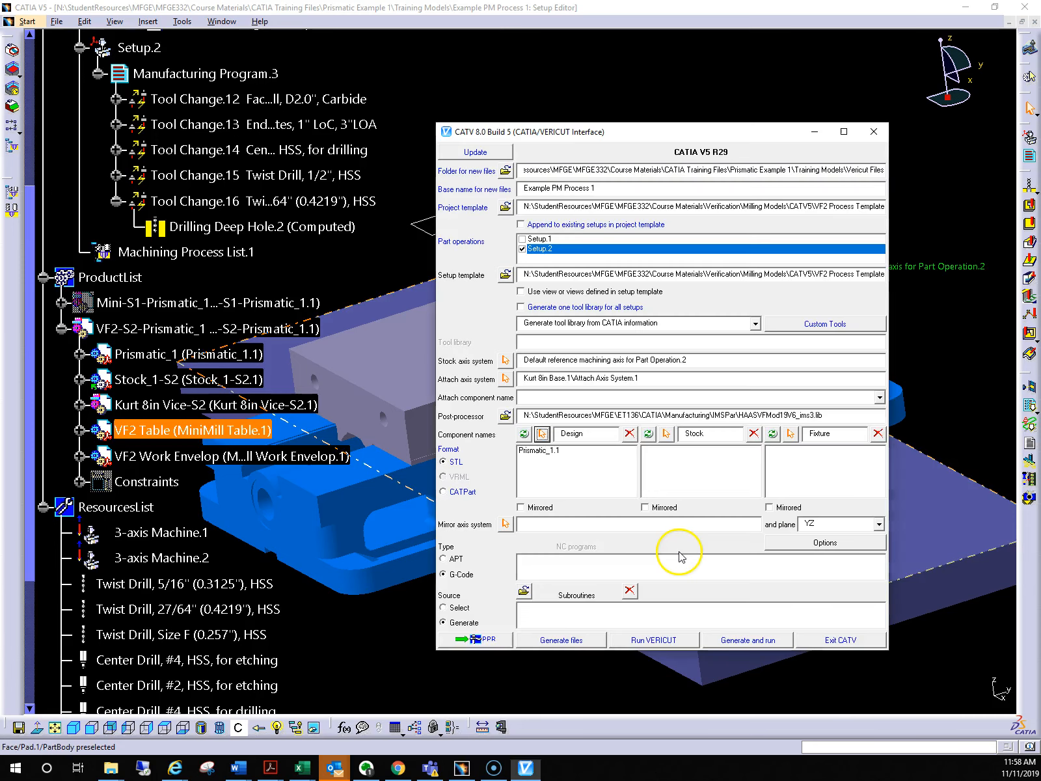
left_click(667, 436)
left_click(185, 379)
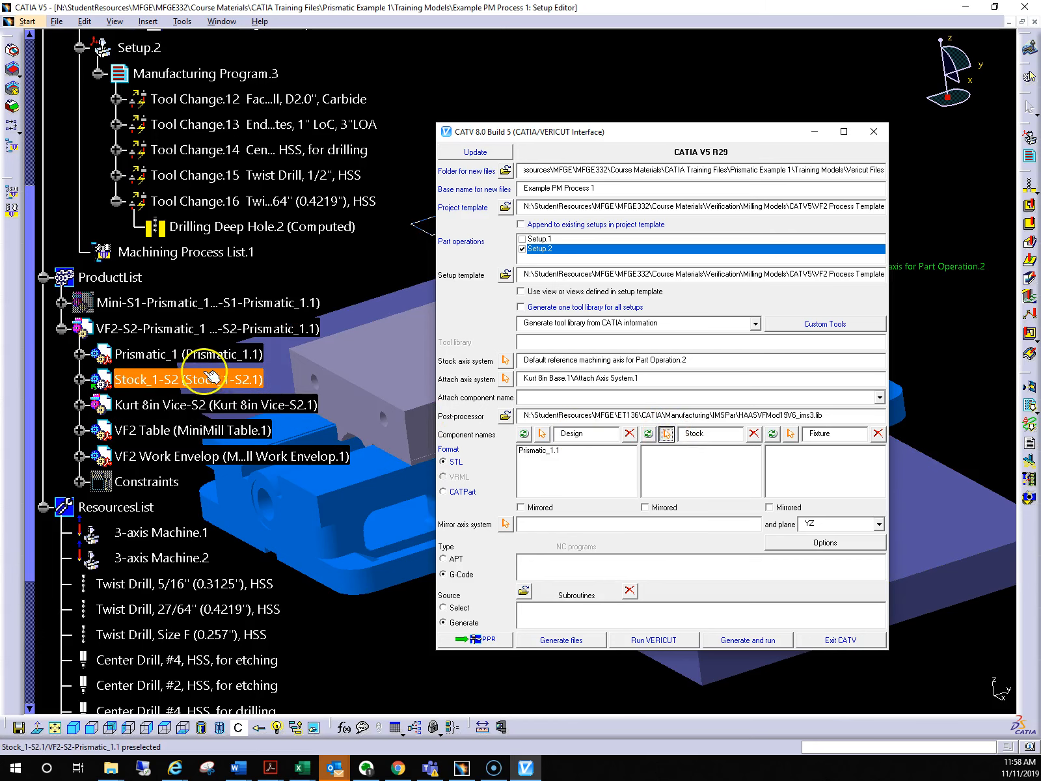
left_click(565, 444)
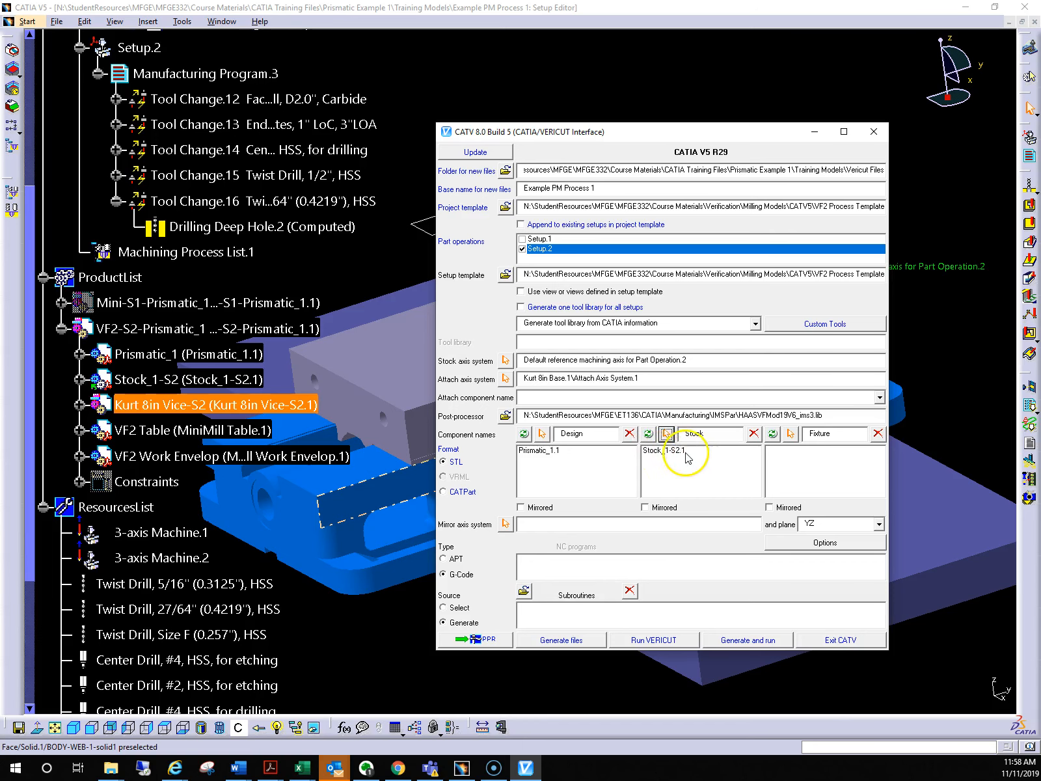
Add the Kurt 8in base, moving jaw and fixed jaw to the Fixture components by picking them in the model
left_click_drag(720, 138, 889, 138)
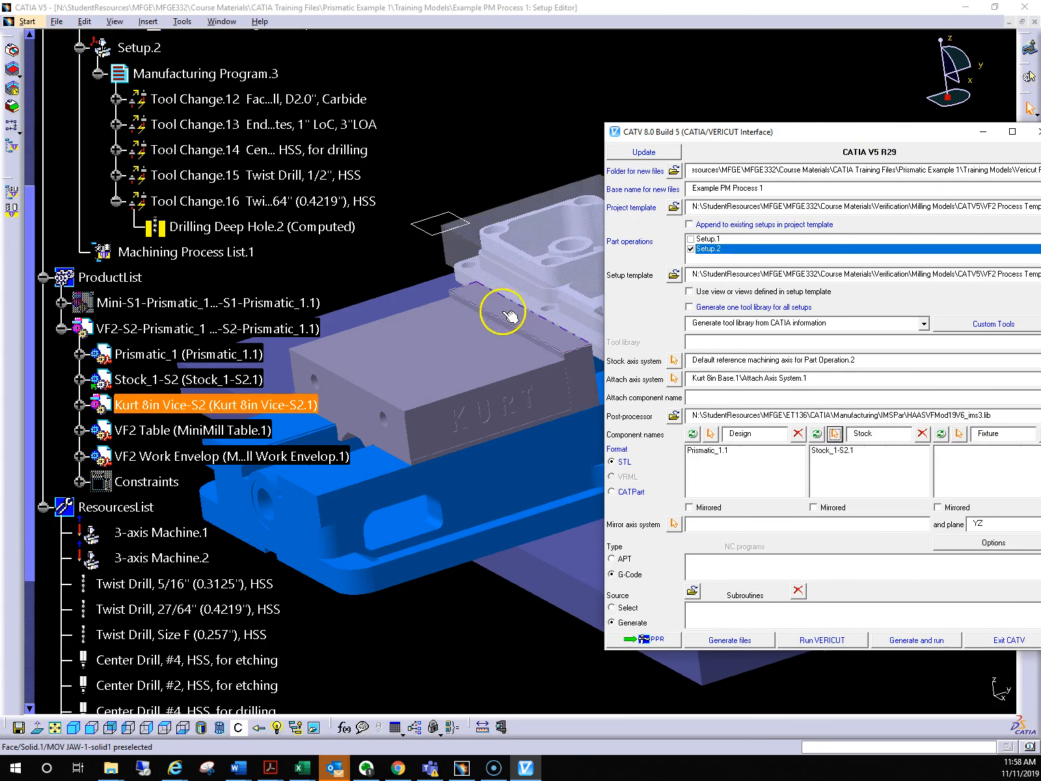
middle_click_drag(548, 305, 502, 299)
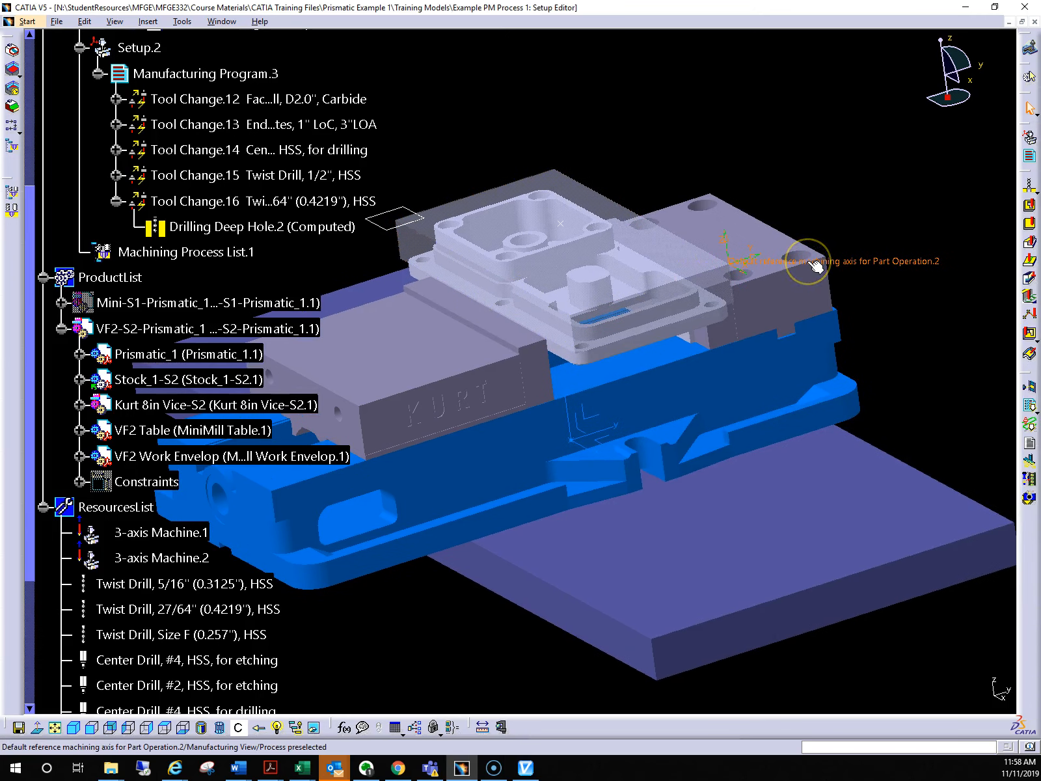
left_click(813, 263)
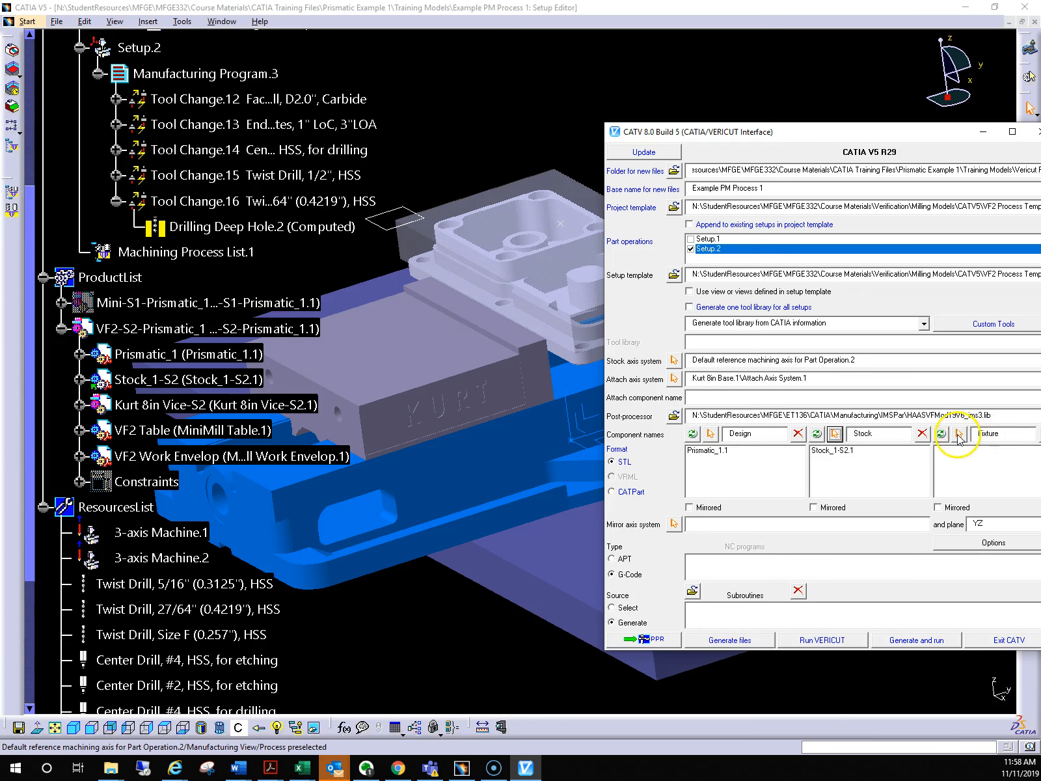
left_click(959, 435)
left_click(552, 438)
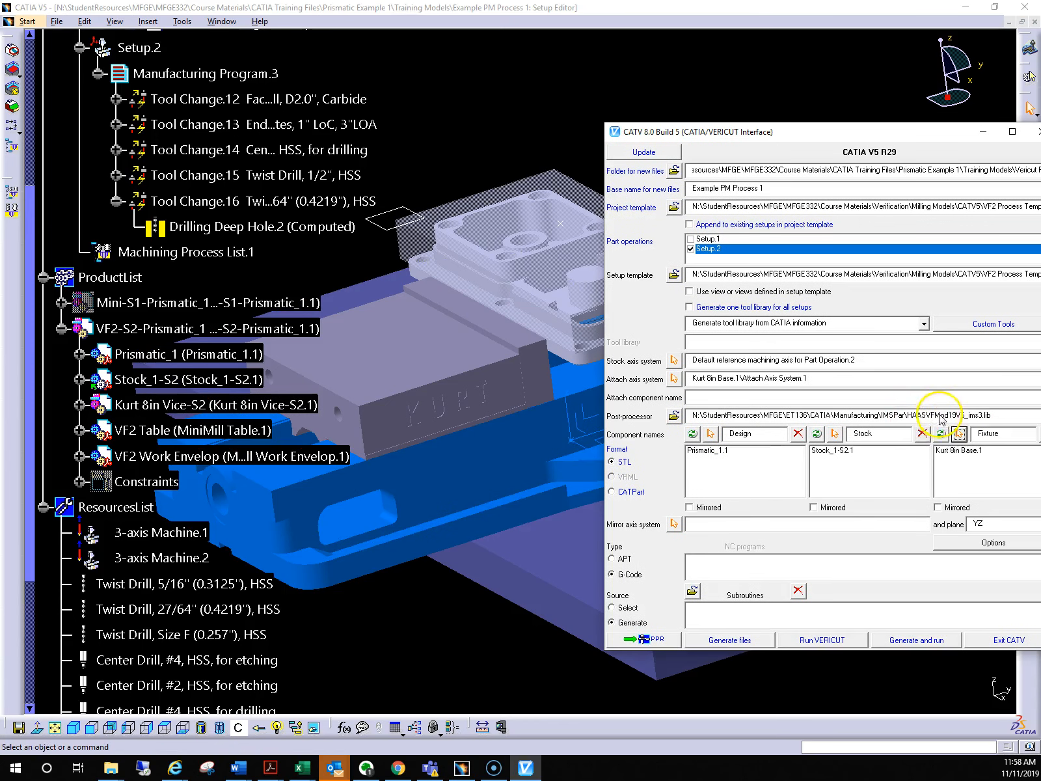
left_click(961, 434)
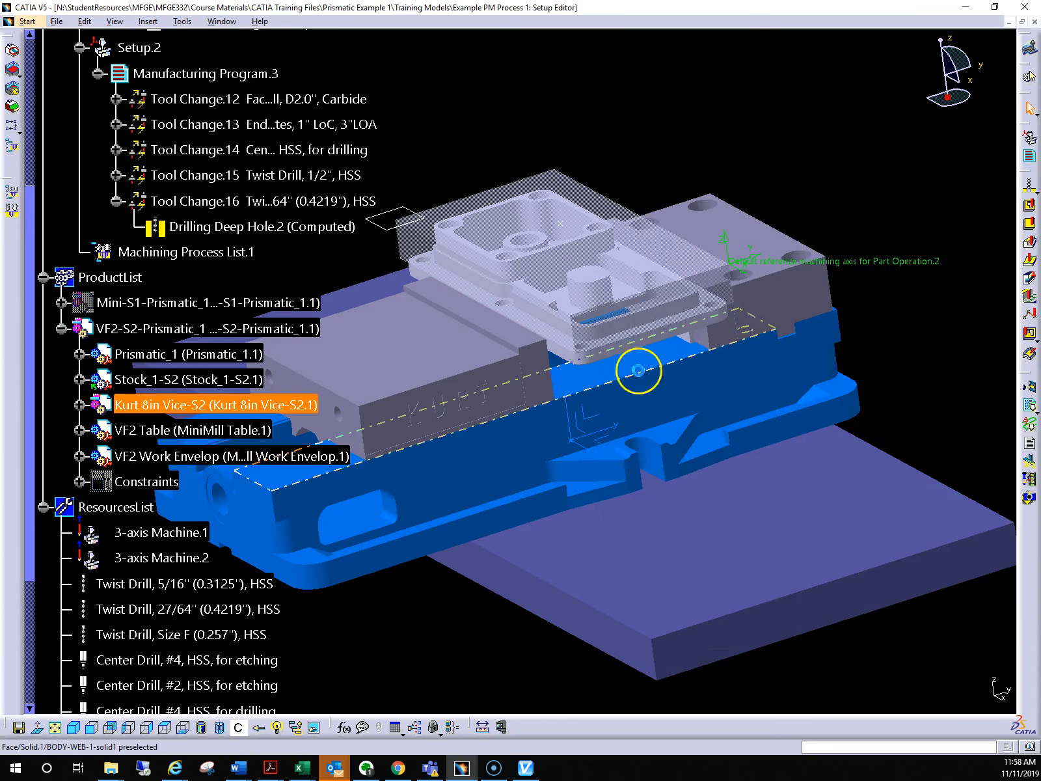
left_click(639, 366)
left_click(497, 372)
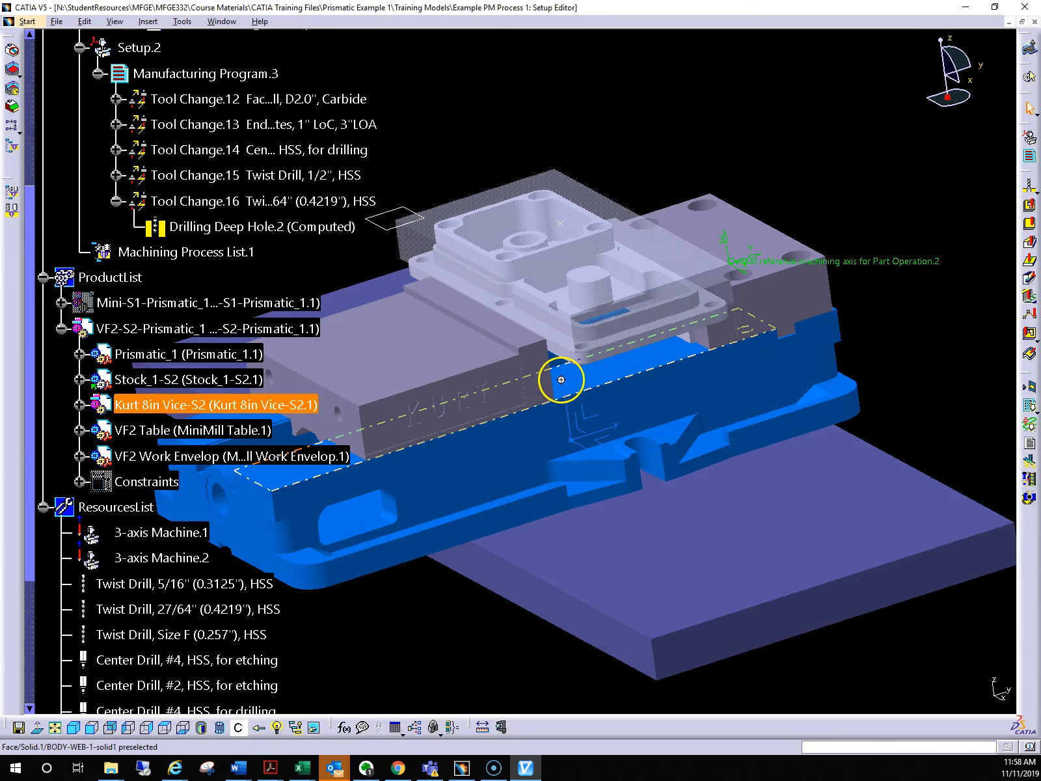
middle_click_drag(580, 390, 438, 393)
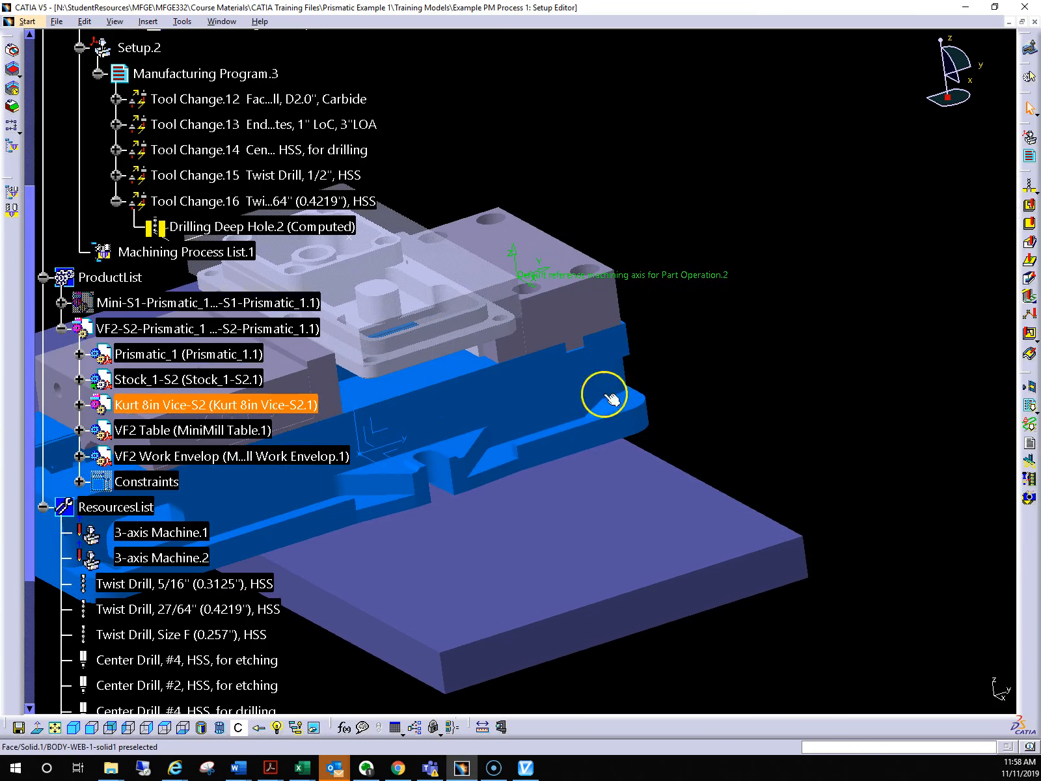
left_click(605, 395)
left_click(963, 434)
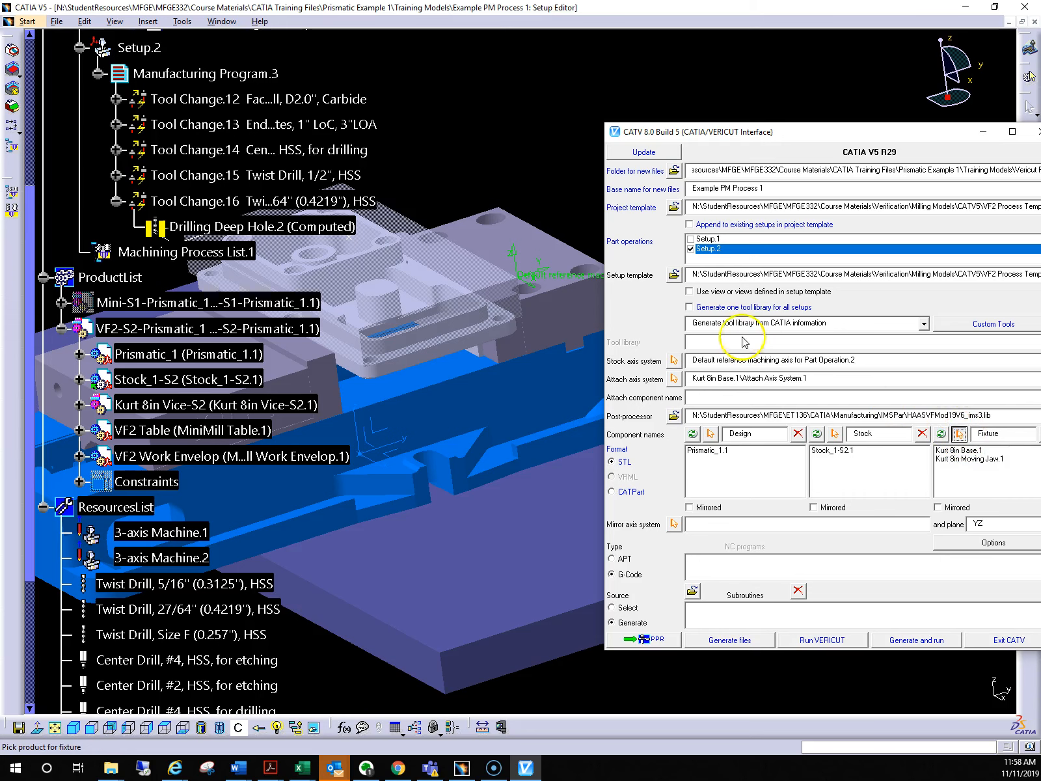
left_click(581, 299)
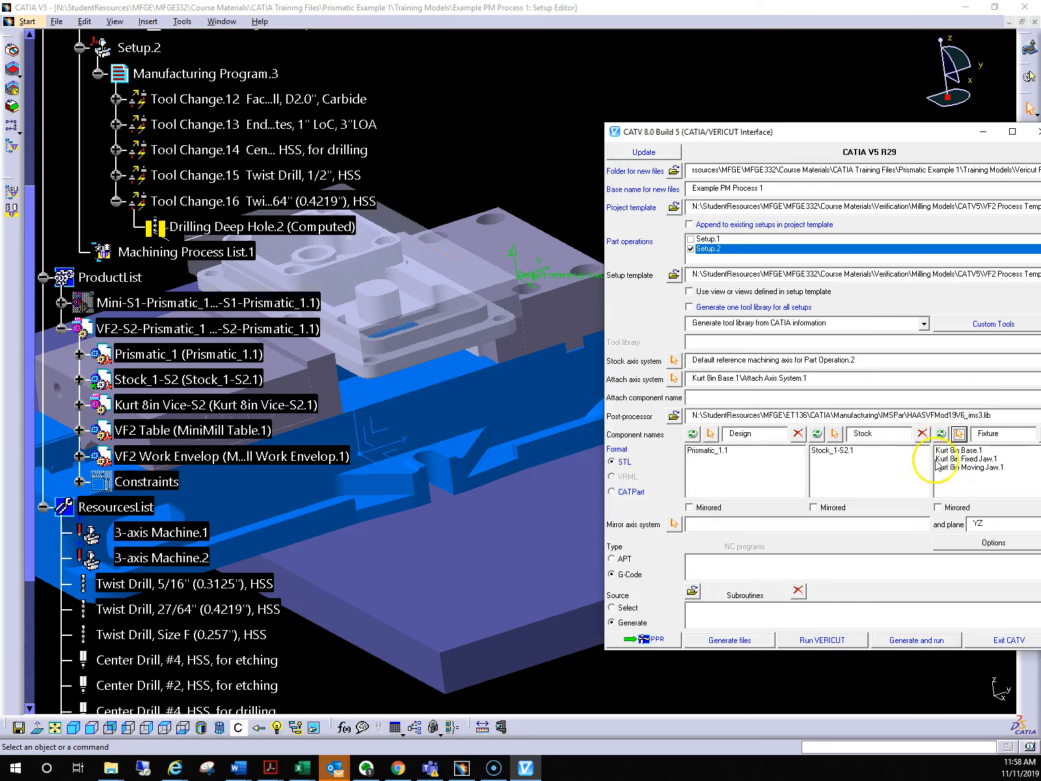
Add both parallels under the part to the Fixture components
left_click(961, 434)
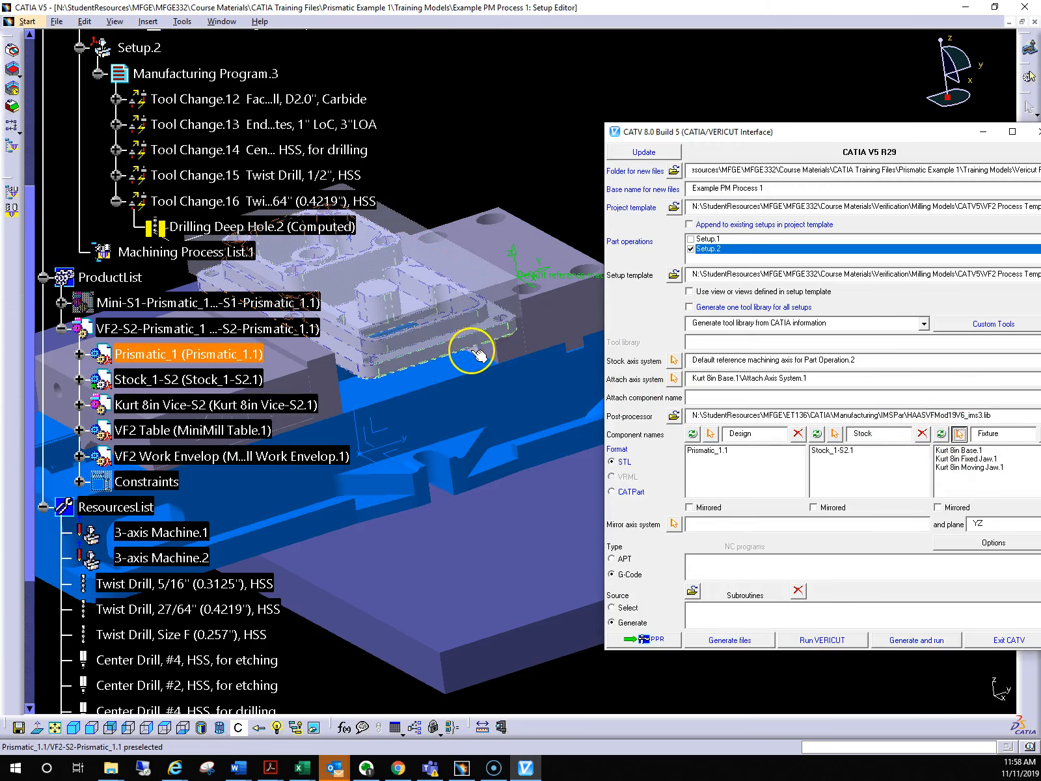
middle_click_drag(479, 353, 599, 488)
left_click(709, 483)
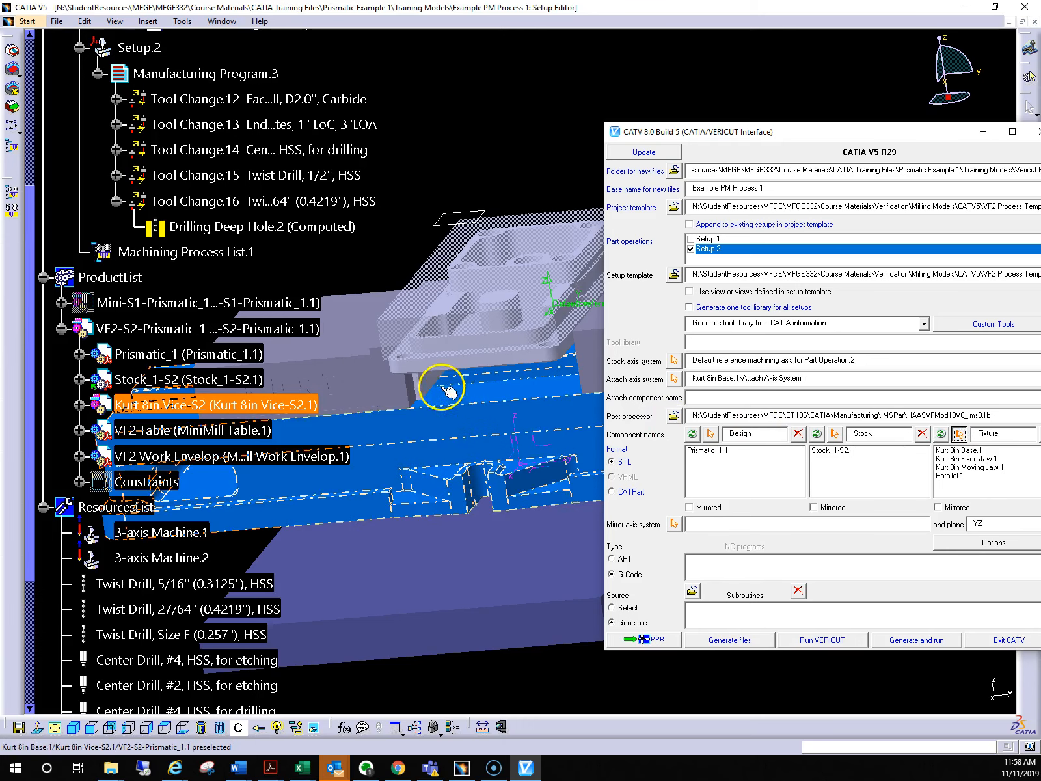
left_click(425, 379)
middle_click_drag(464, 539, 651, 513)
left_click(682, 519)
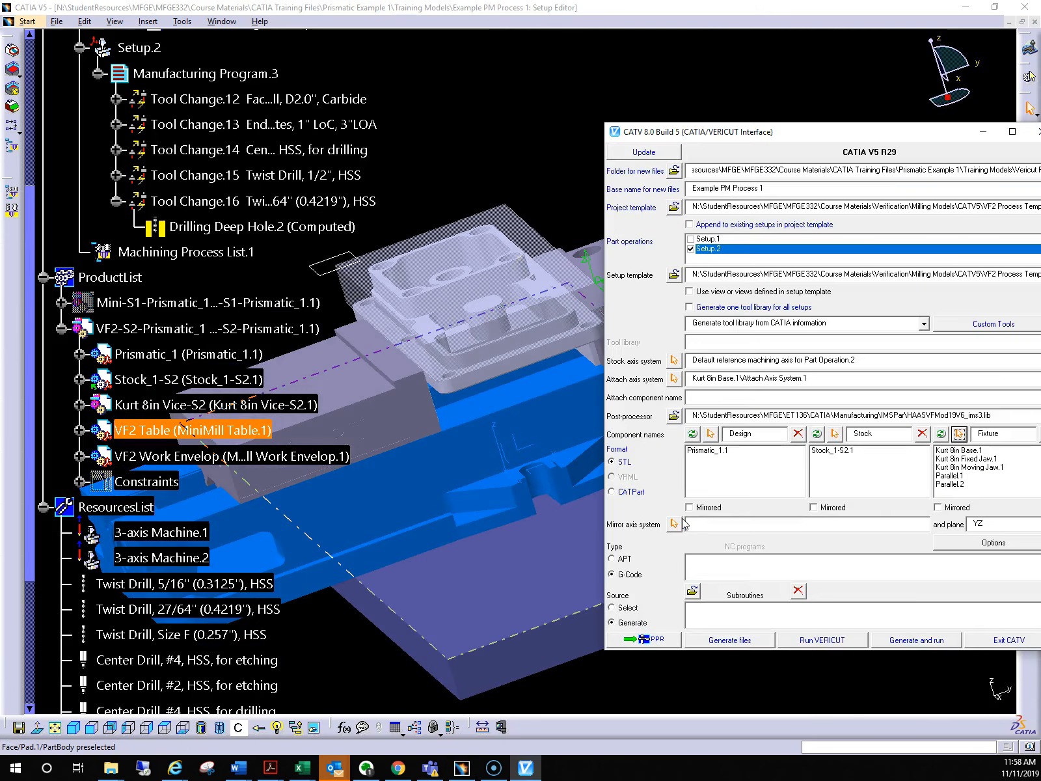
Store the Setup.2 interface settings in the PPR
left_click_drag(929, 128, 739, 103)
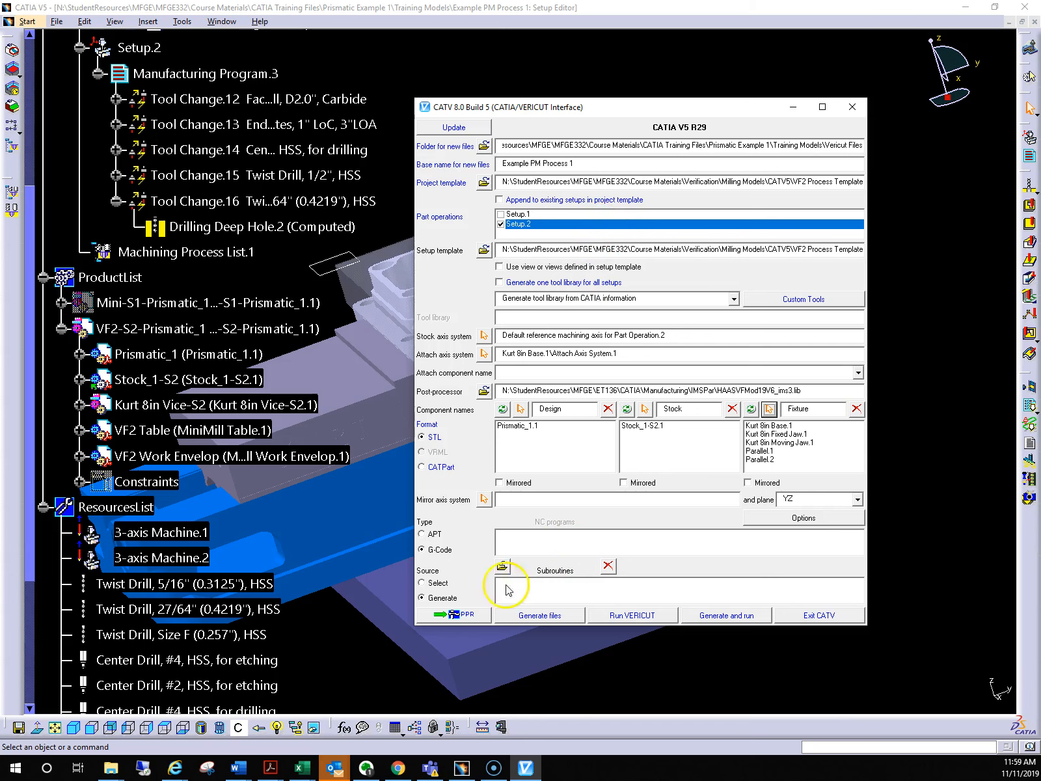
left_click(460, 615)
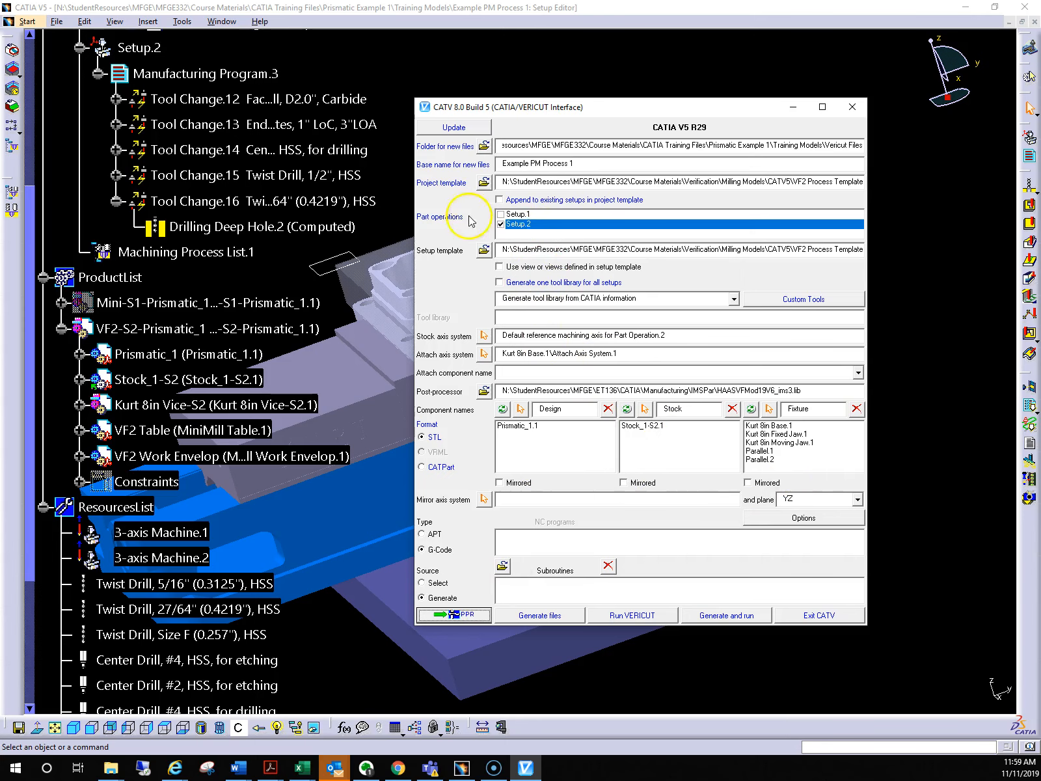
scroll(214, 260, "up", 3)
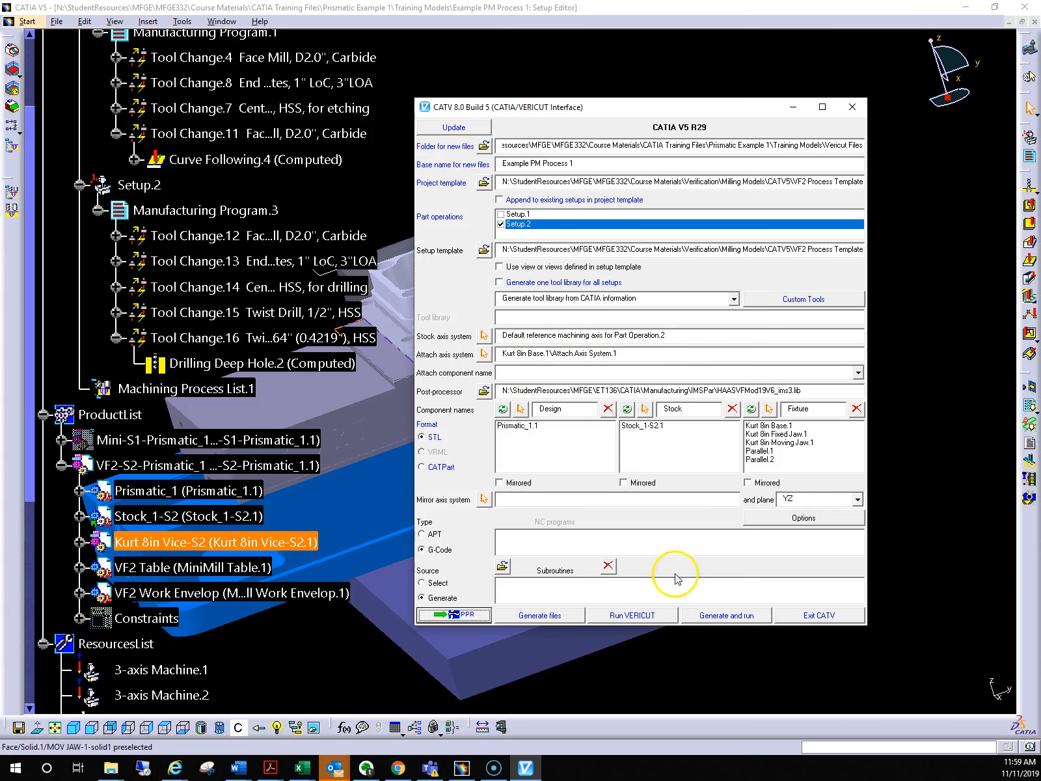
Generate the Setup.2 files and run VERICUT, continuing through the part number prompt
left_click(730, 616)
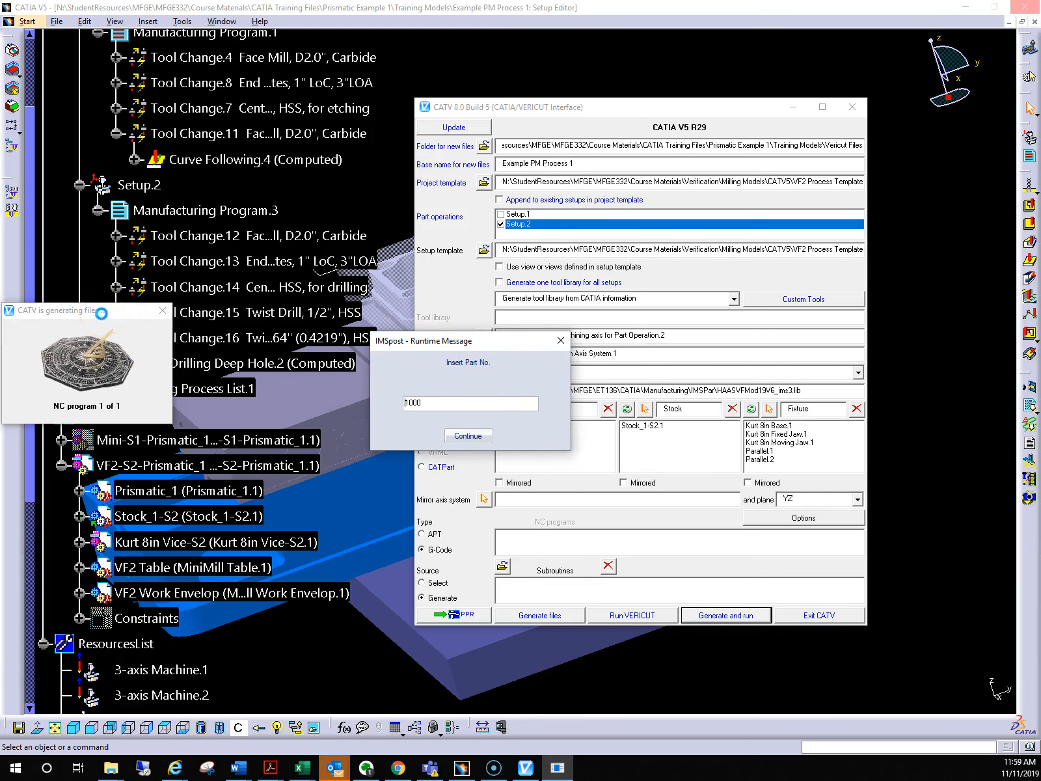
left_click(408, 402)
left_click(470, 435)
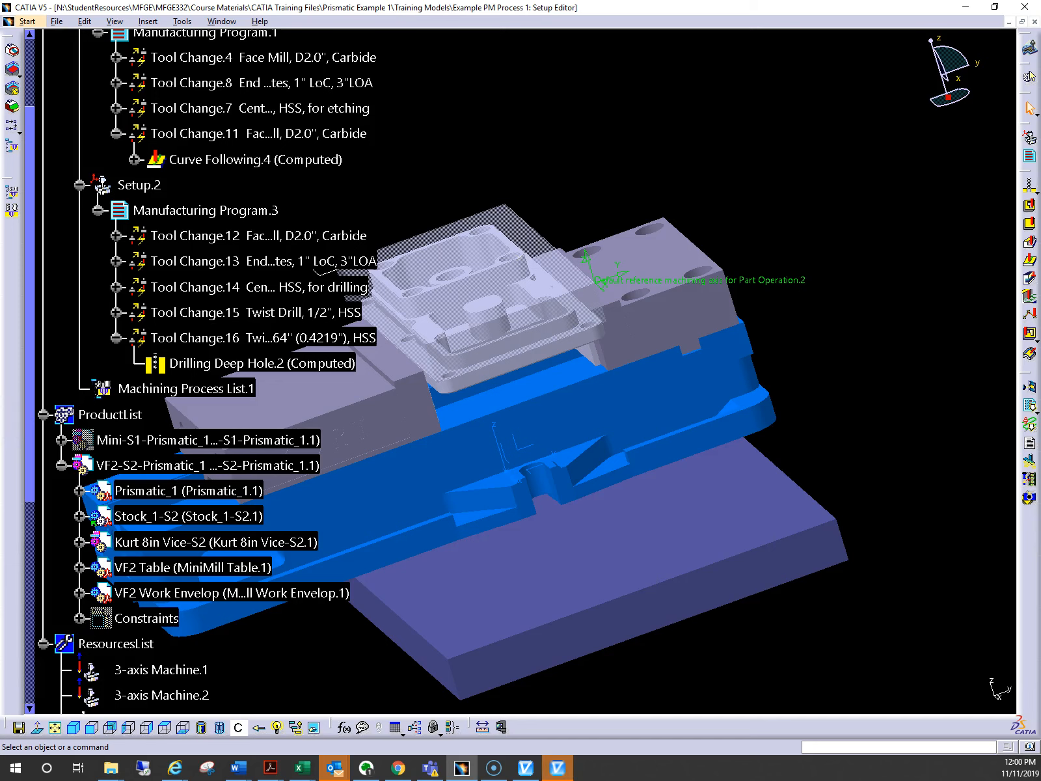
Switch to VERICUT and make the Stock_1-S2.1 model under Stock visible
left_click(558, 767)
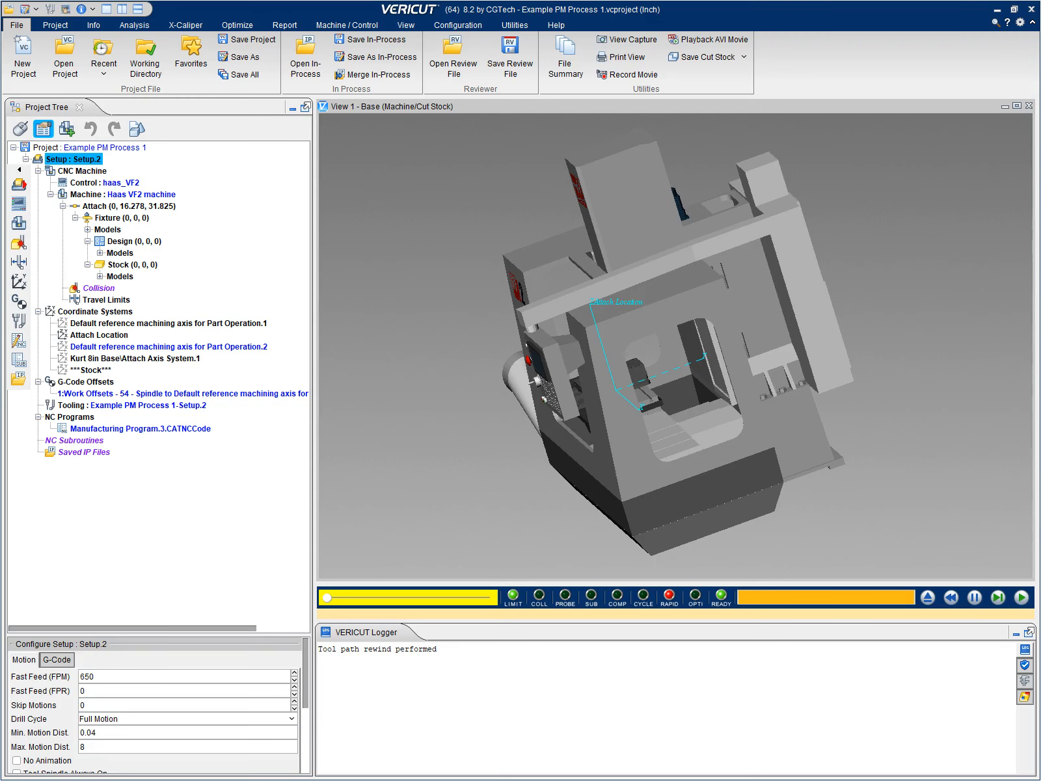
middle_click_drag(528, 401, 651, 398)
scroll(650, 399, "down", 2)
scroll(670, 417, "up", 6)
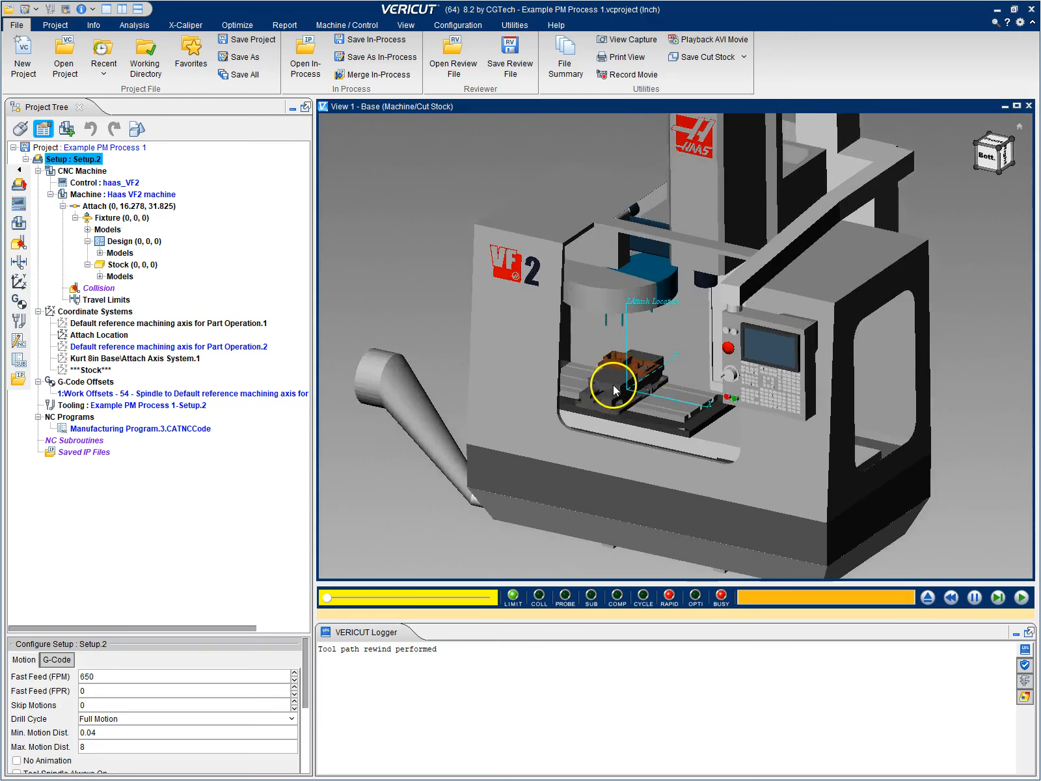
scroll(612, 363, "up", 3)
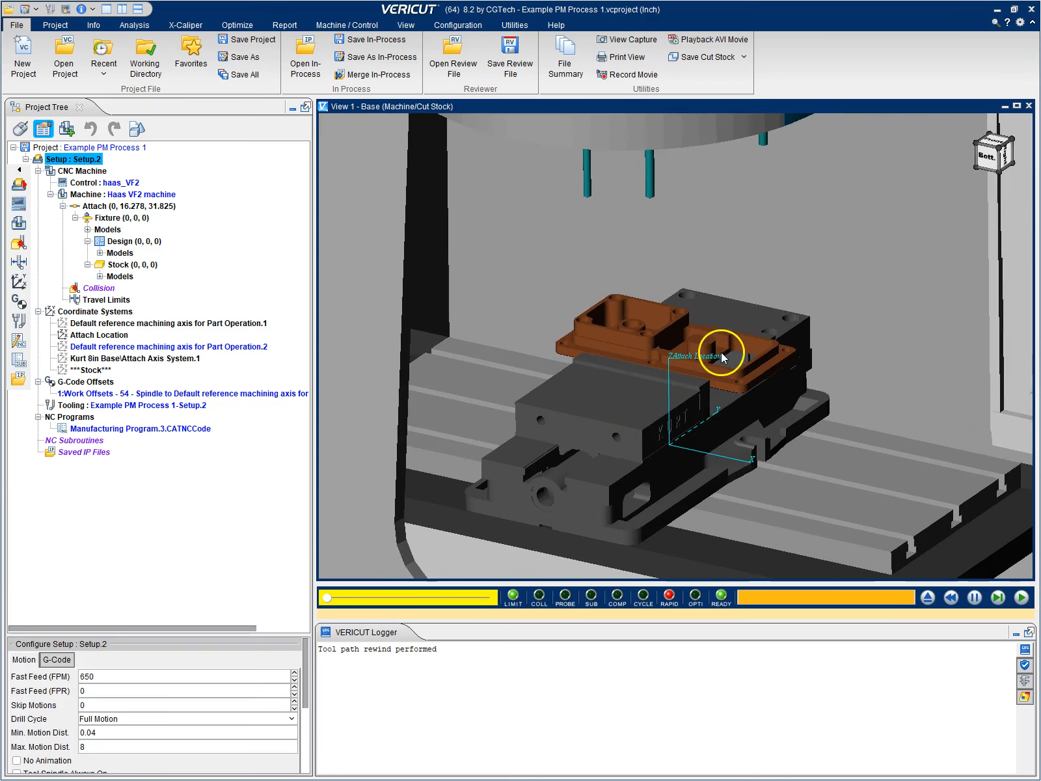
left_click(100, 276)
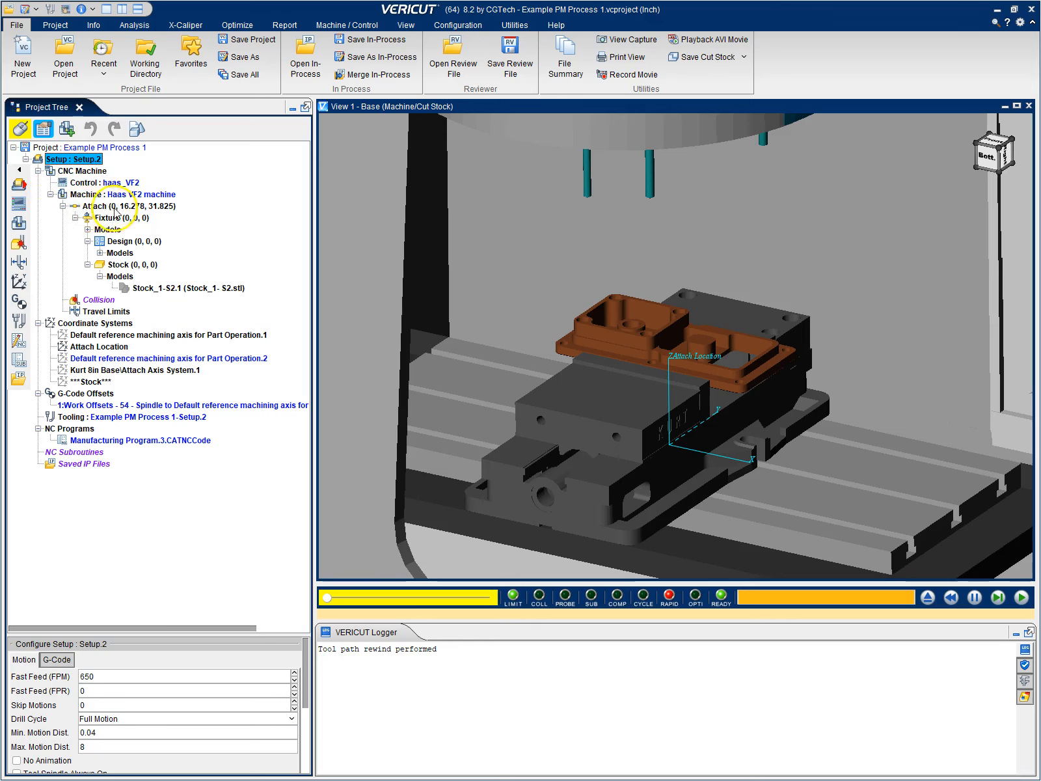
right_click(142, 291)
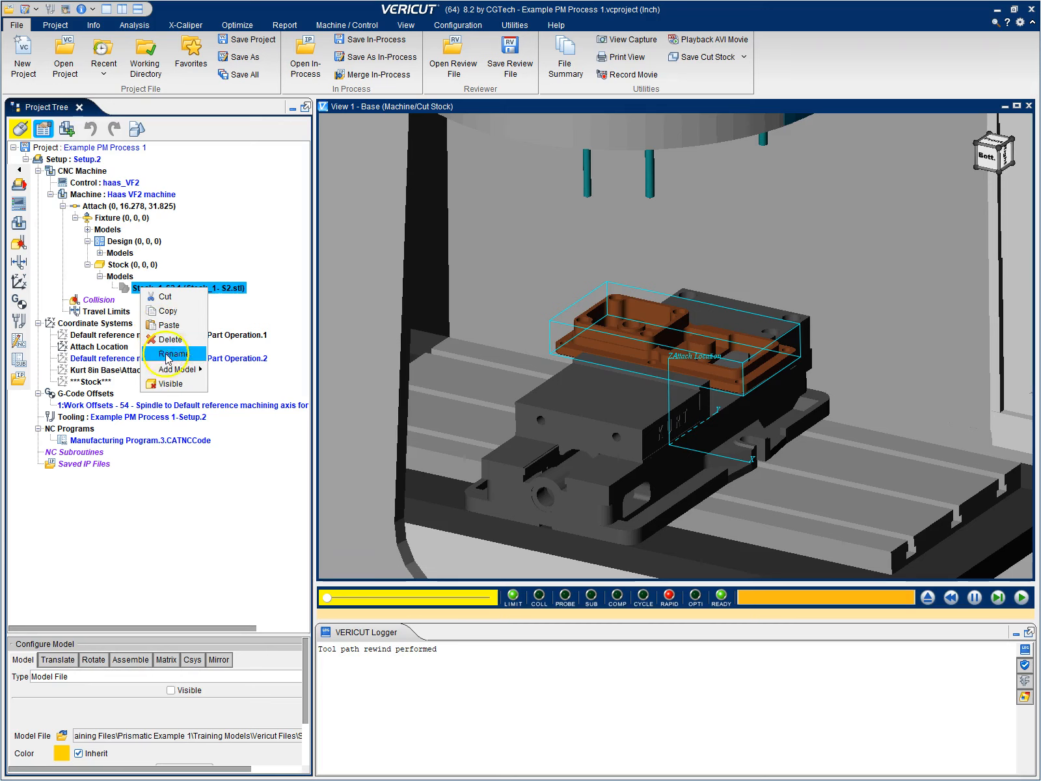
left_click(180, 386)
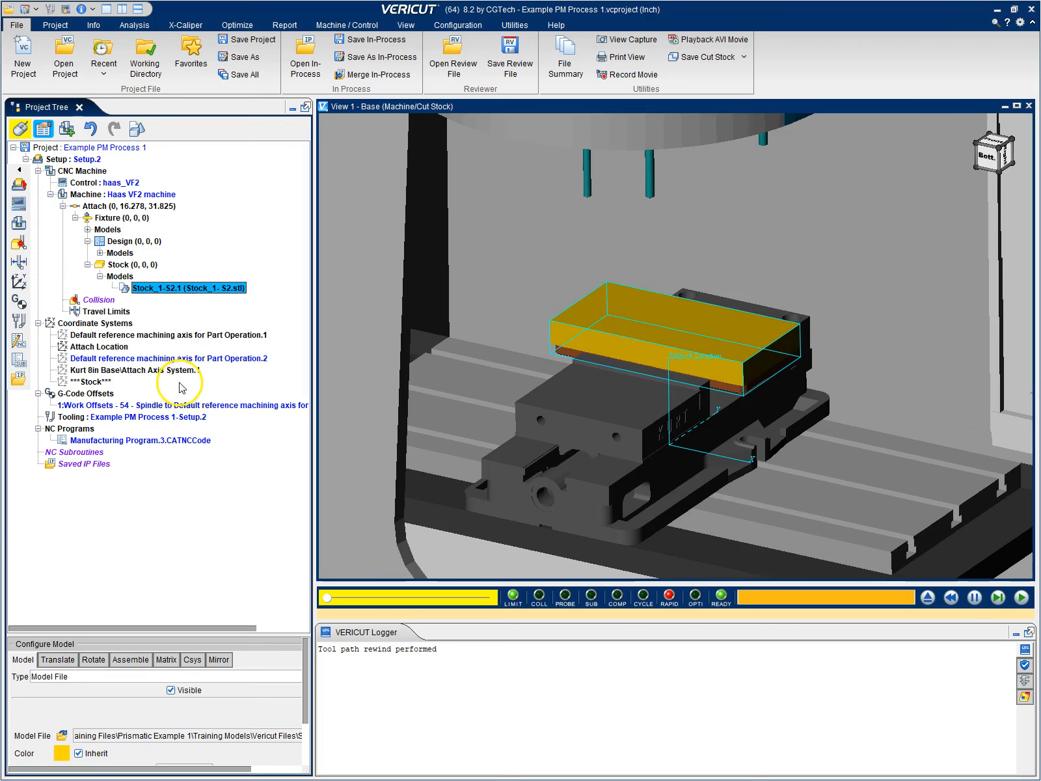
Start the Setup.2 machining simulation of Manufacturing Program.3.CATNCCode on the Haas VF2 machine
scroll(793, 368, "up", 5)
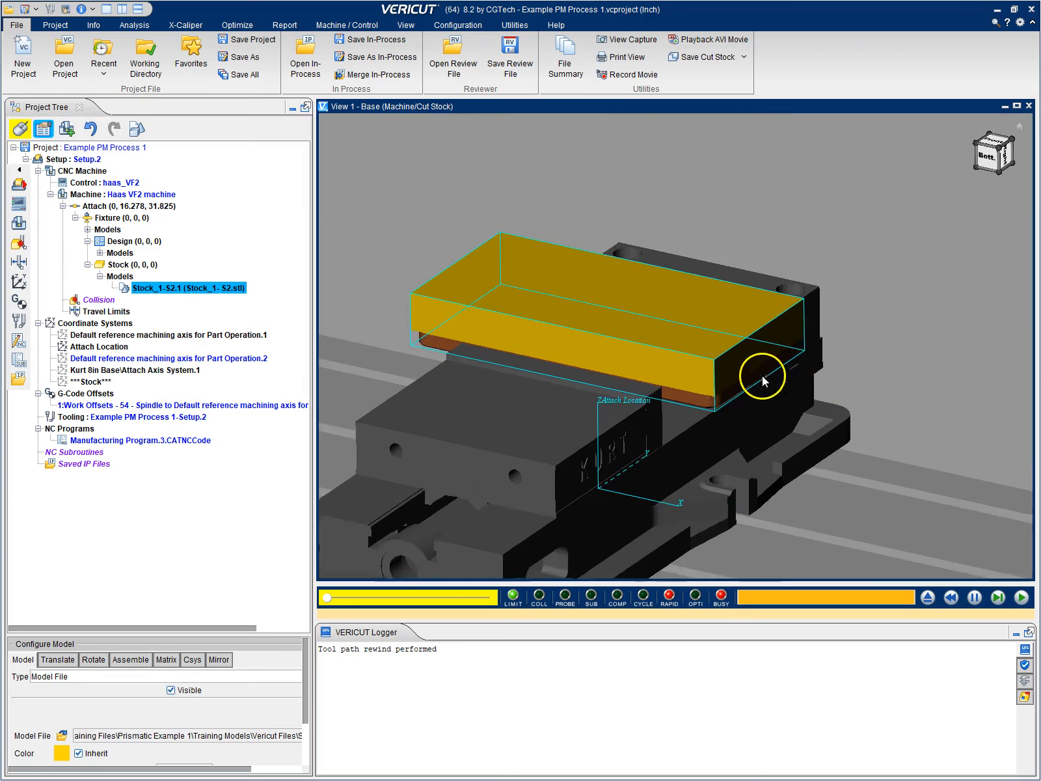
left_click_drag(662, 374, 753, 304)
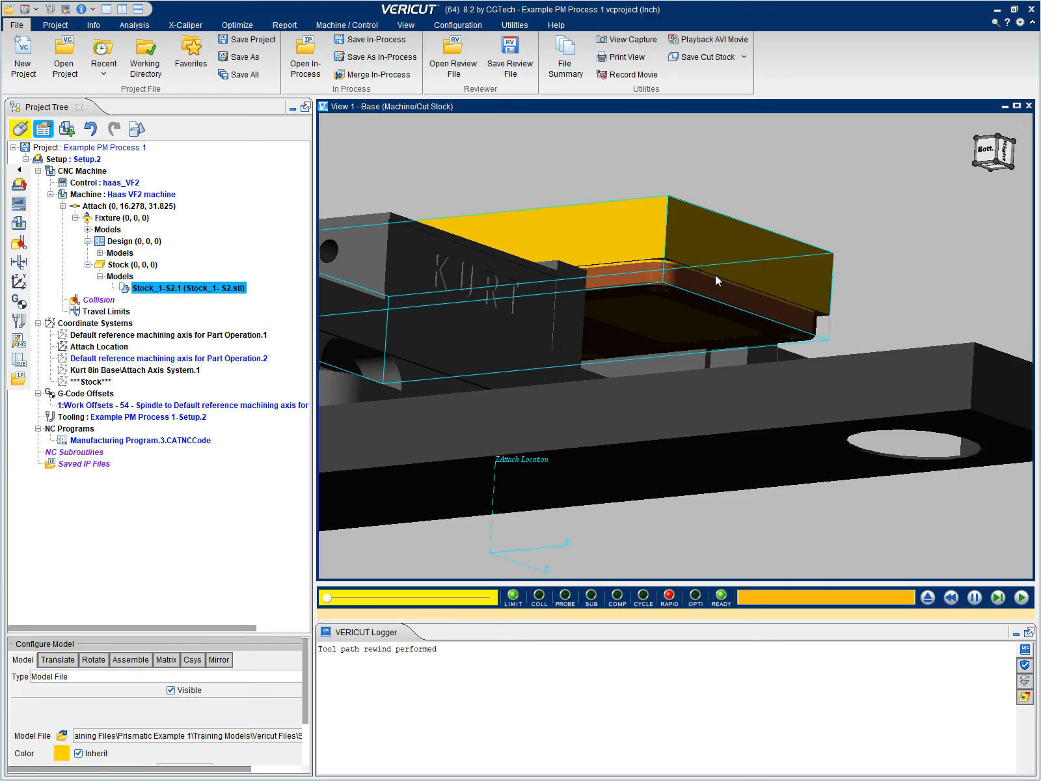
left_click_drag(664, 209, 574, 302)
middle_click_drag(558, 292, 683, 255)
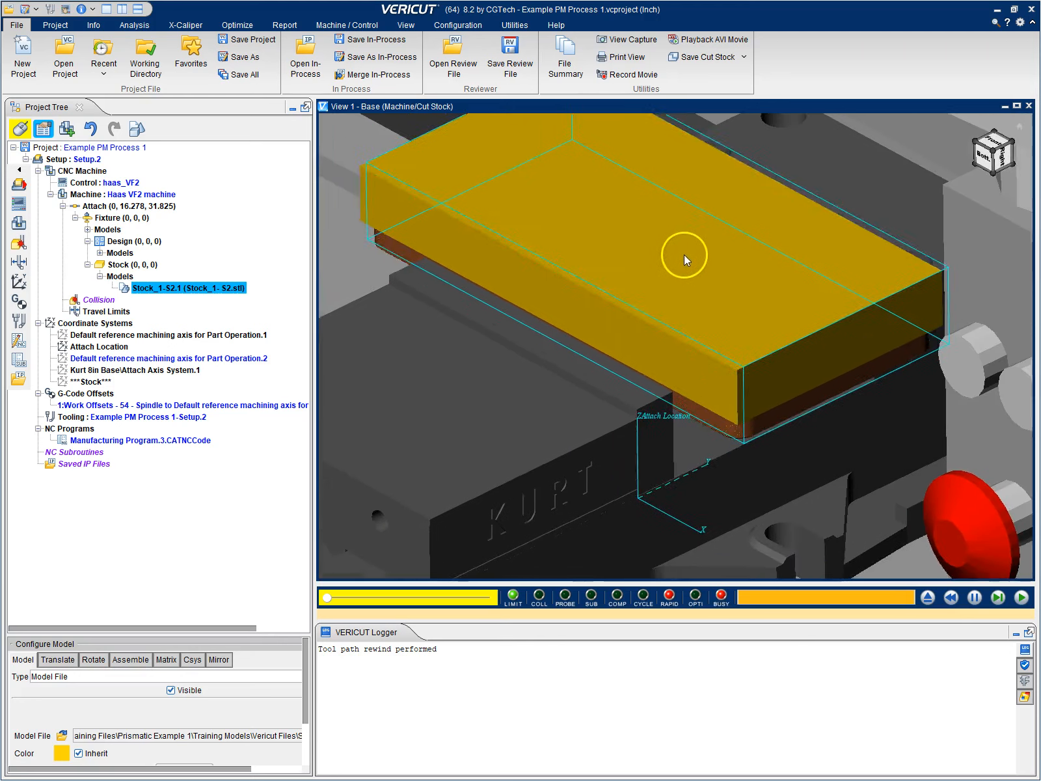
scroll(676, 269, "down", 5)
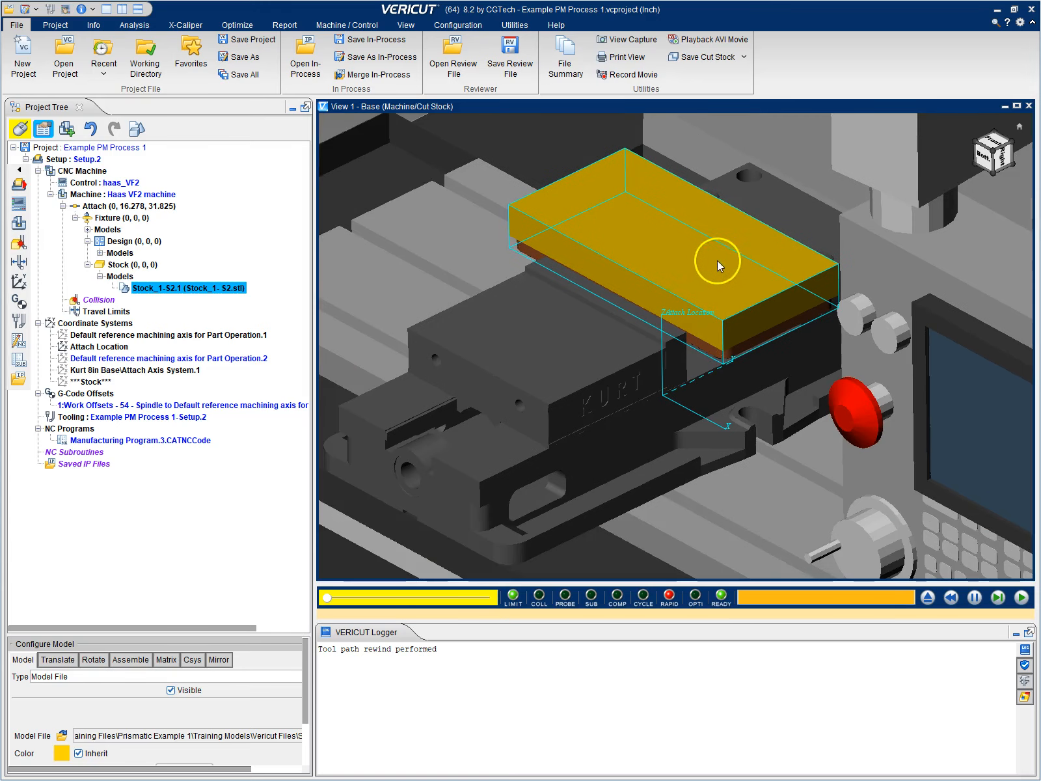
middle_click_drag(708, 259, 634, 296)
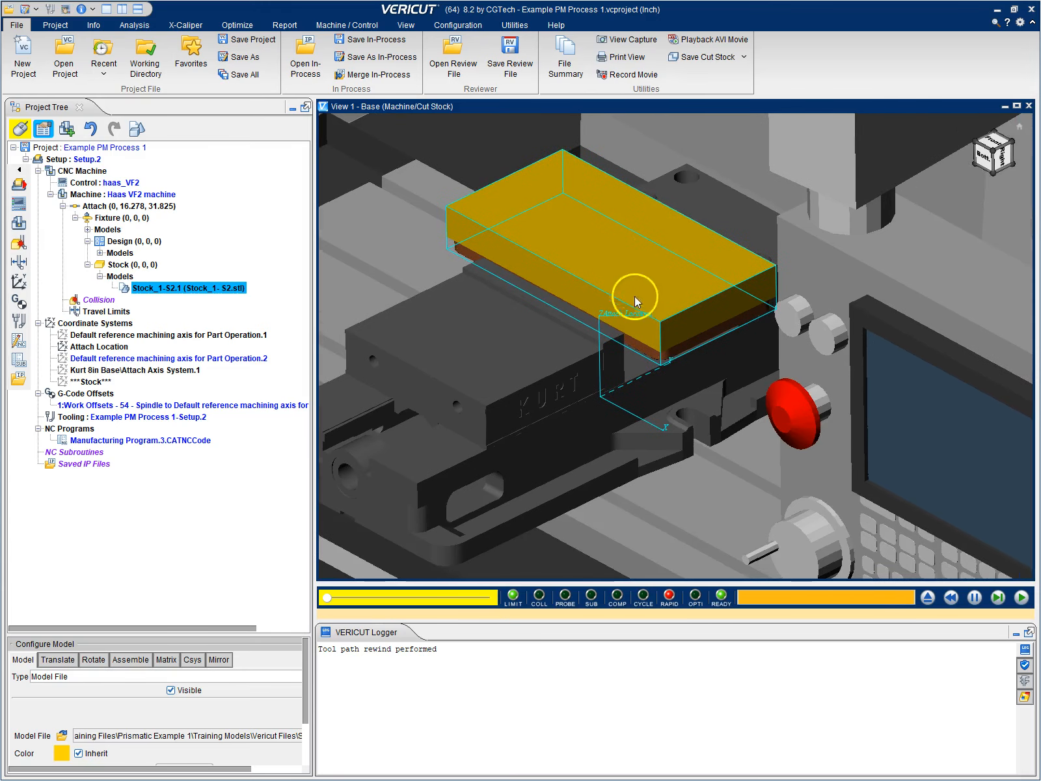
left_click_drag(636, 296, 663, 306)
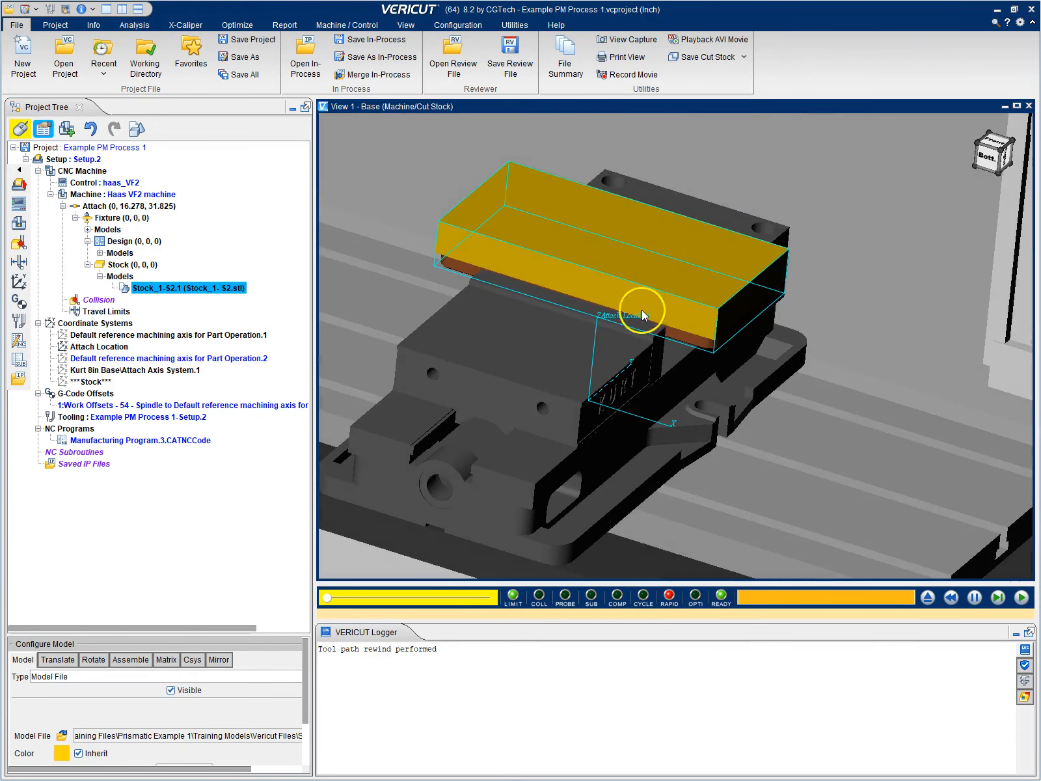
left_click(1021, 597)
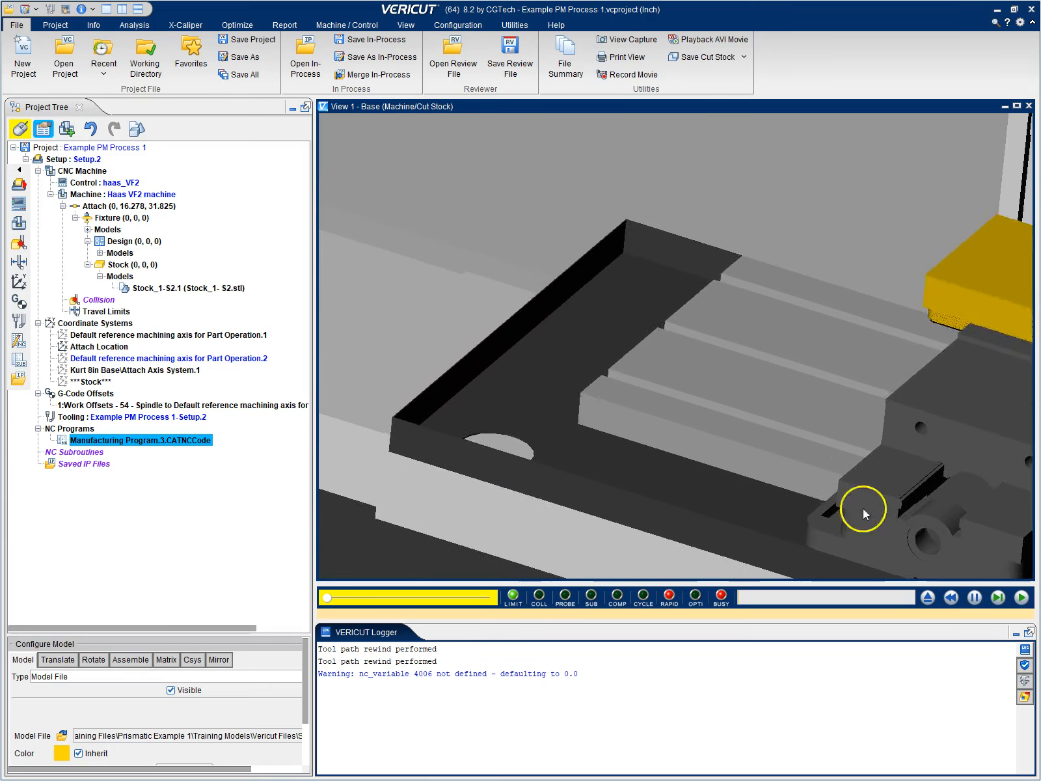
Pause the Setup.2 simulation and split the display into side-by-side machine/cut stock and workpiece views
left_click(974, 598)
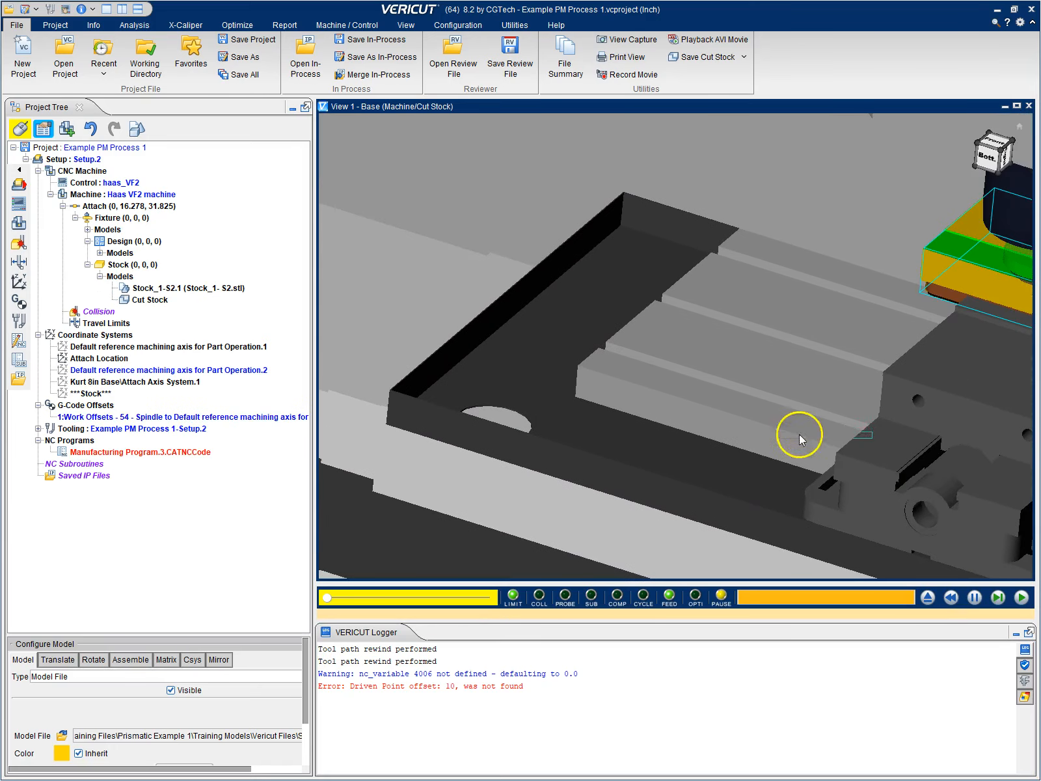
left_click_drag(697, 424, 816, 441)
right_click(713, 380)
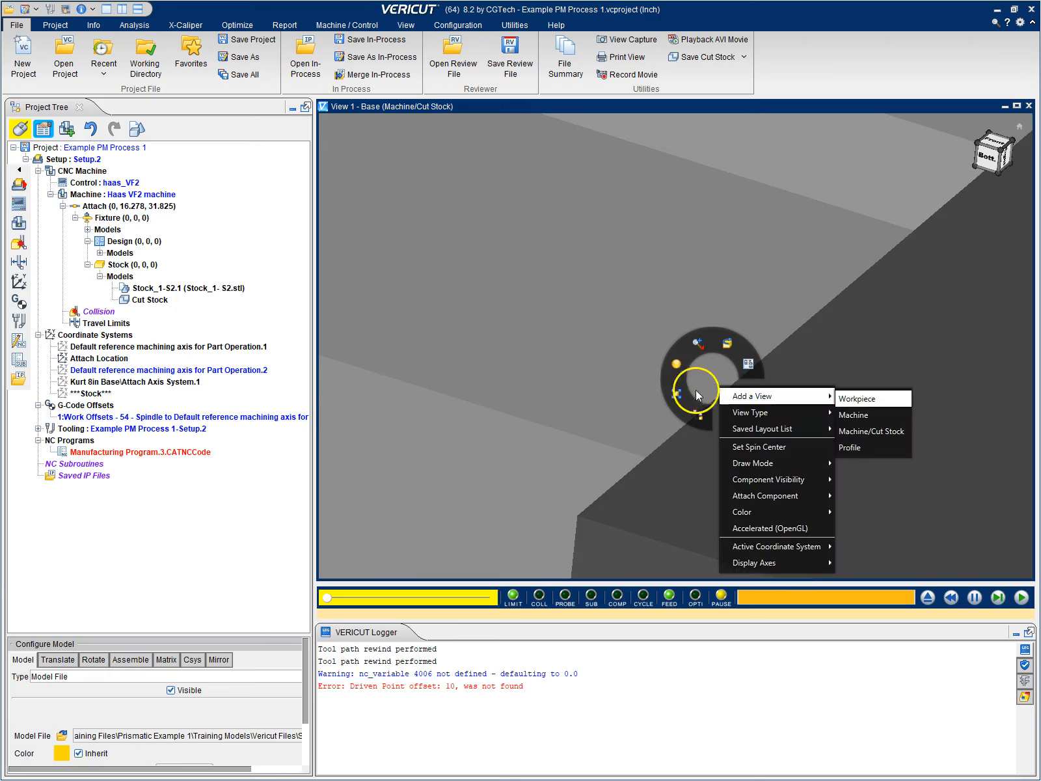
left_click(676, 390)
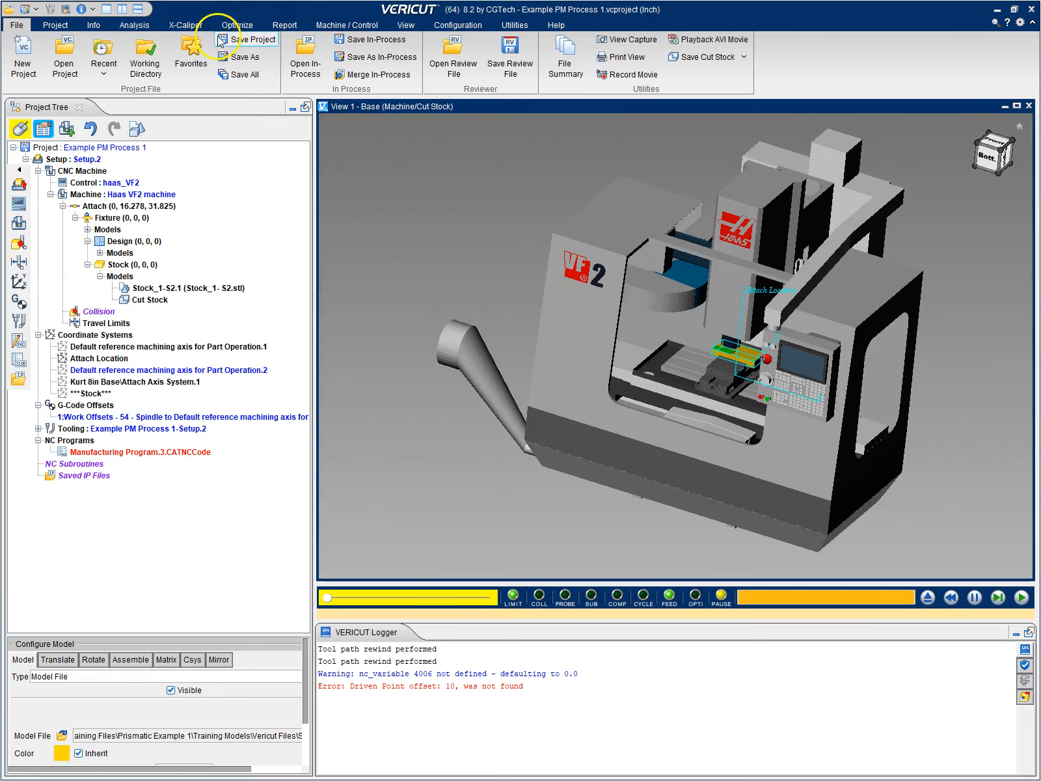
left_click(406, 25)
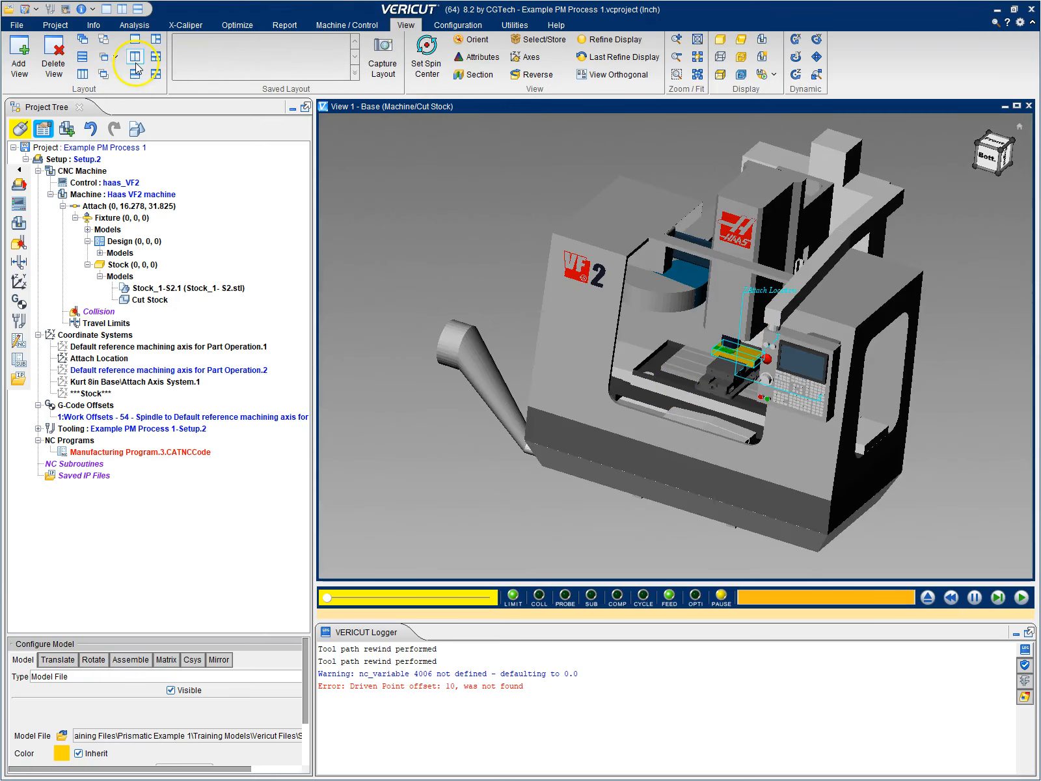
left_click(135, 59)
Resume the Setup.2 simulation in both views and set the animation speed to 27%
left_click_drag(521, 258, 481, 260)
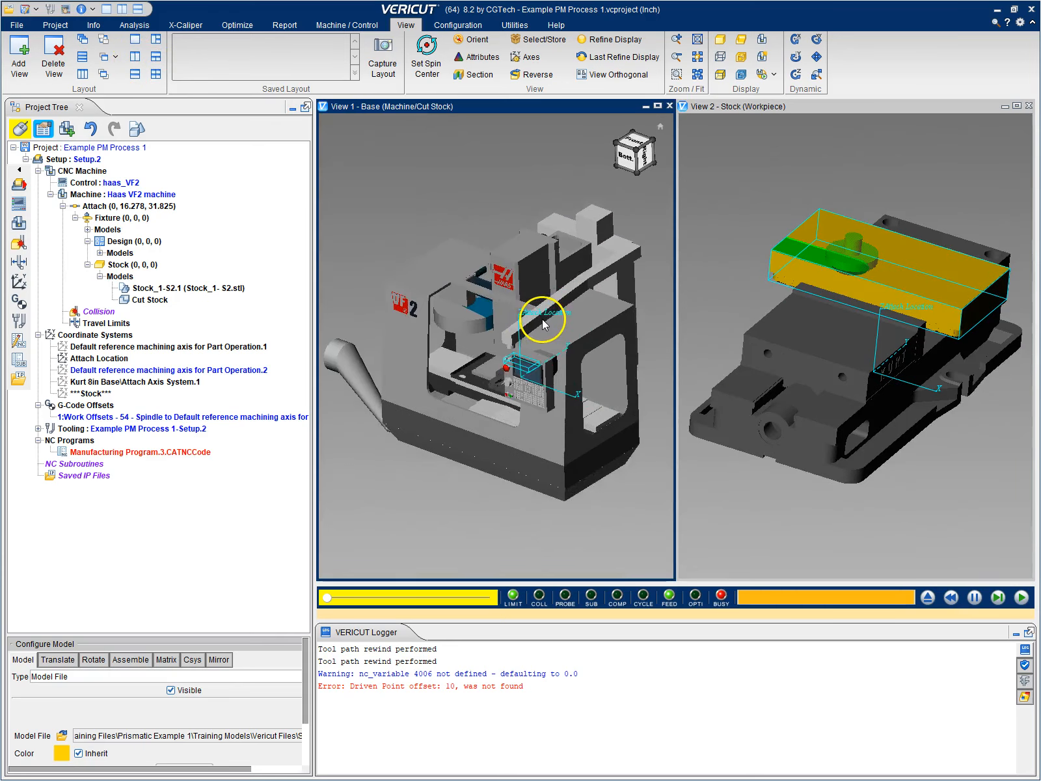
scroll(542, 319, "up", 5)
scroll(526, 299, "up", 3)
scroll(525, 299, "down", 5)
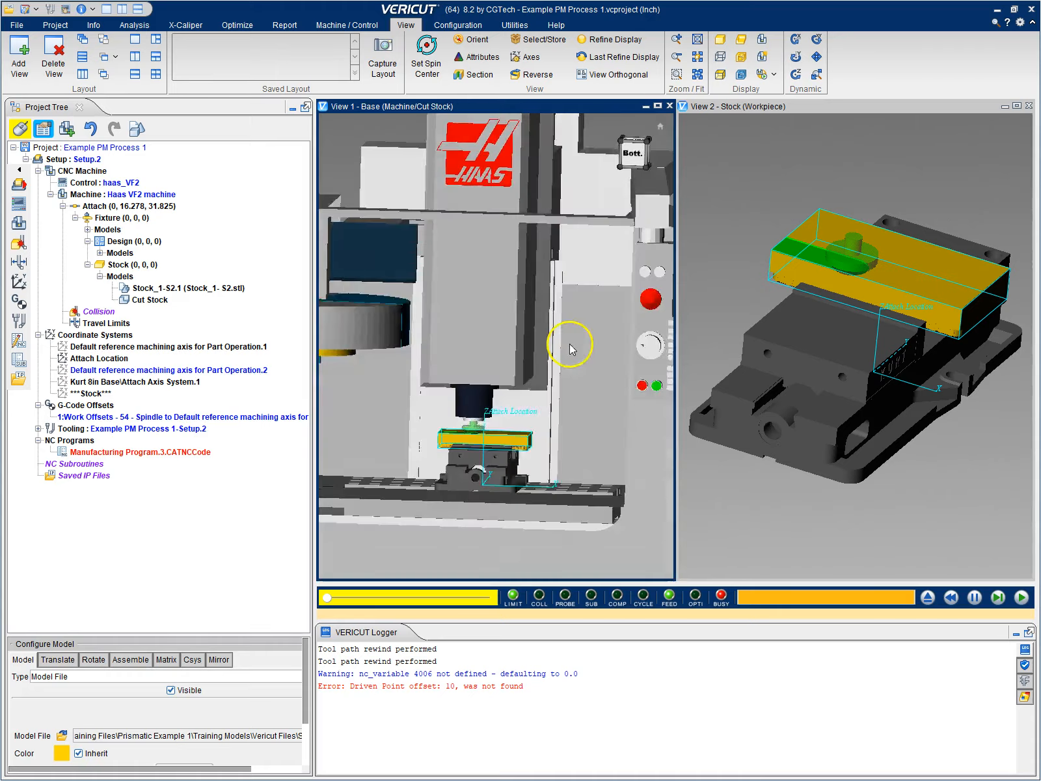
scroll(877, 281, "up", 1)
scroll(877, 280, "down", 2)
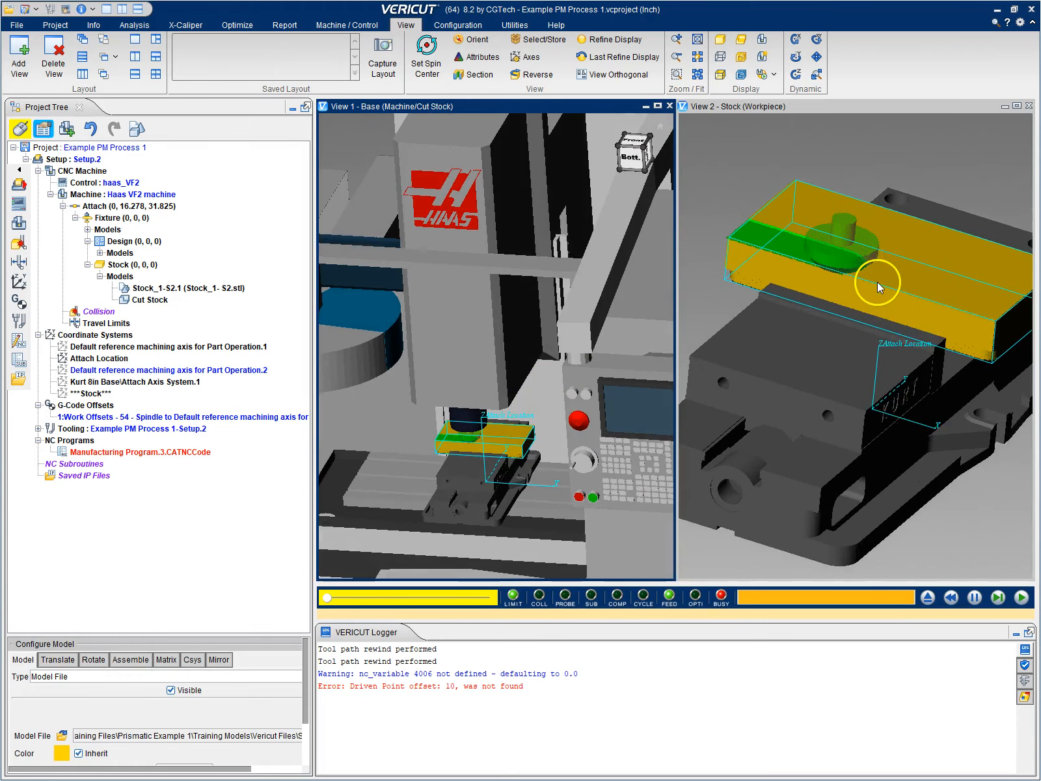
mouse_move(871, 281)
left_mouse_down()
mouse_move(850, 226)
mouse_move(910, 214)
mouse_move(871, 298)
left_mouse_up()
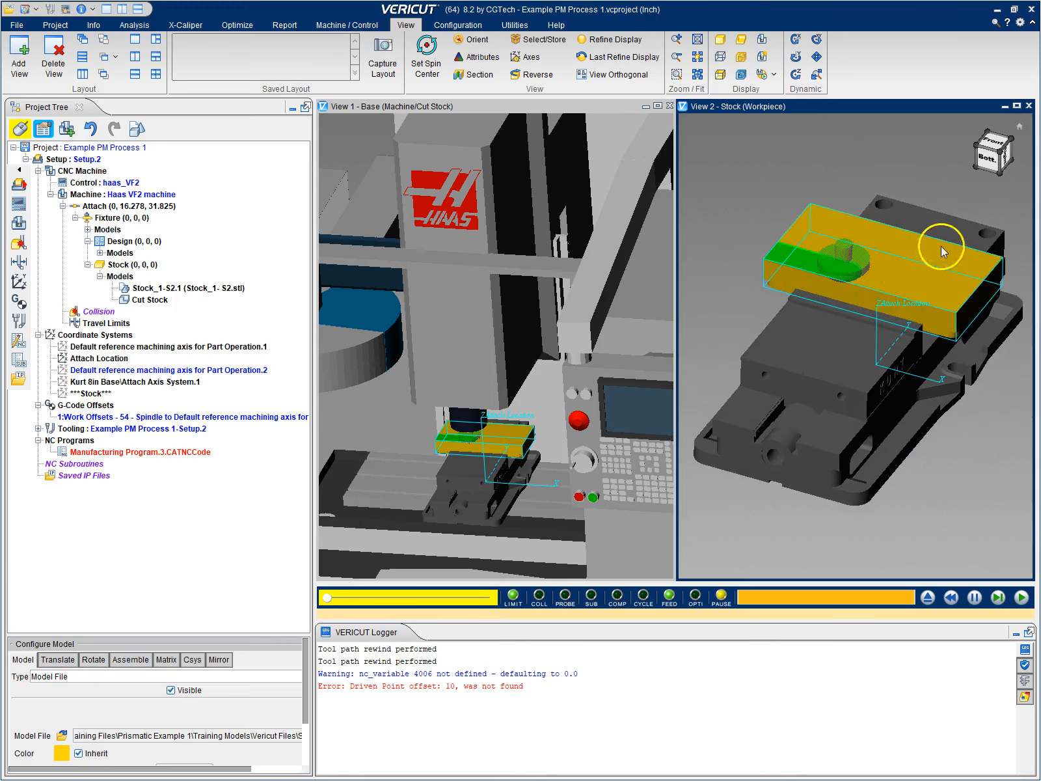
scroll(972, 236, "up", 2)
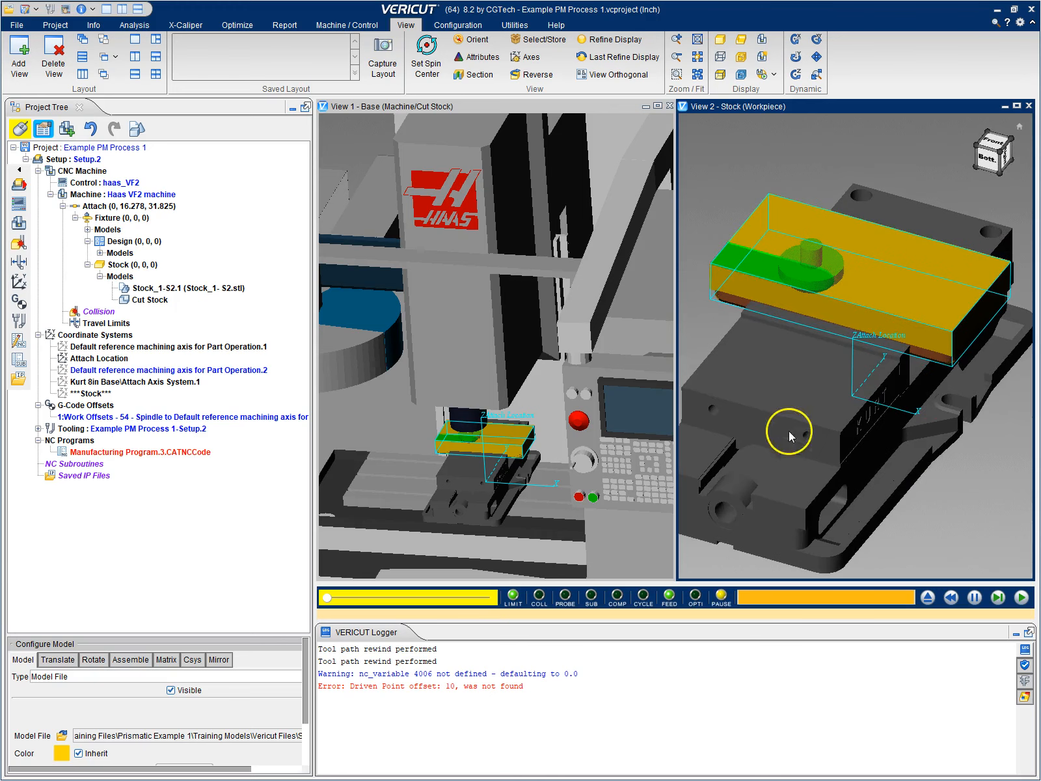
left_click(1021, 597)
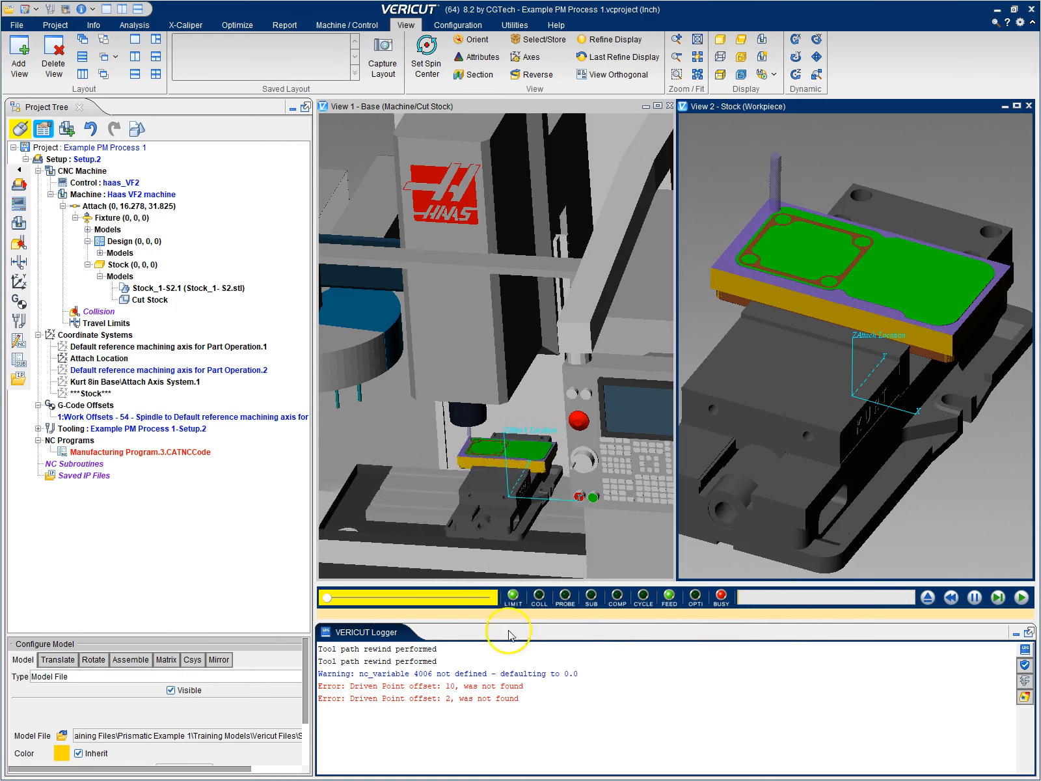
left_click_drag(327, 598, 348, 598)
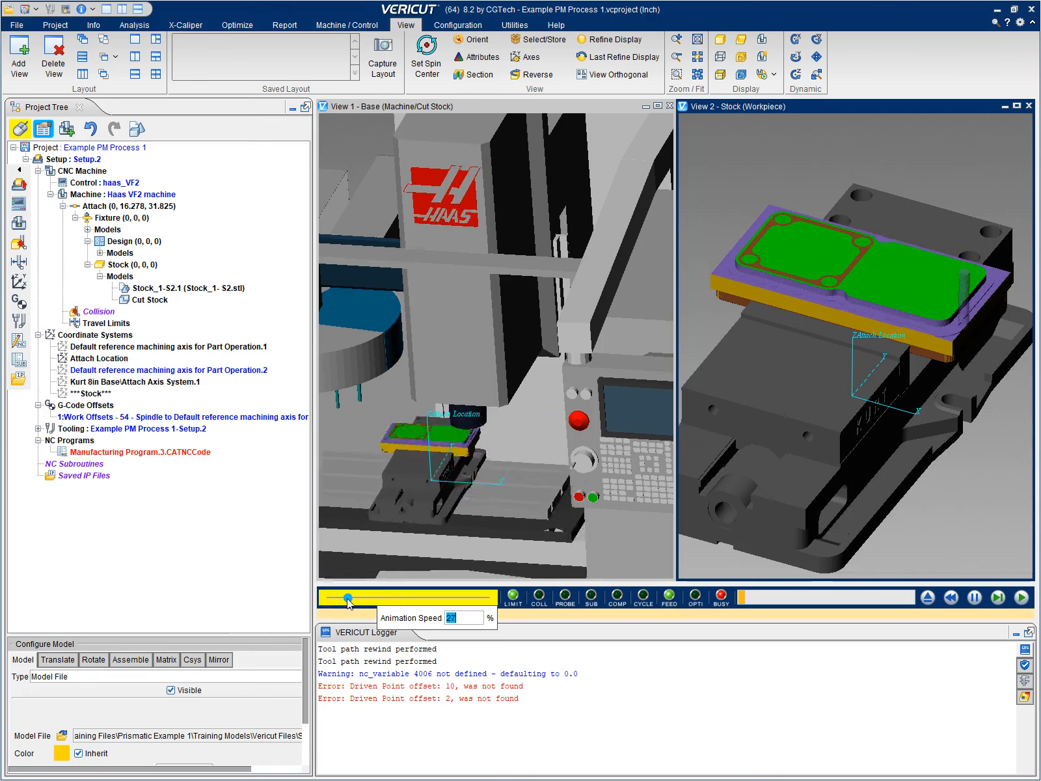
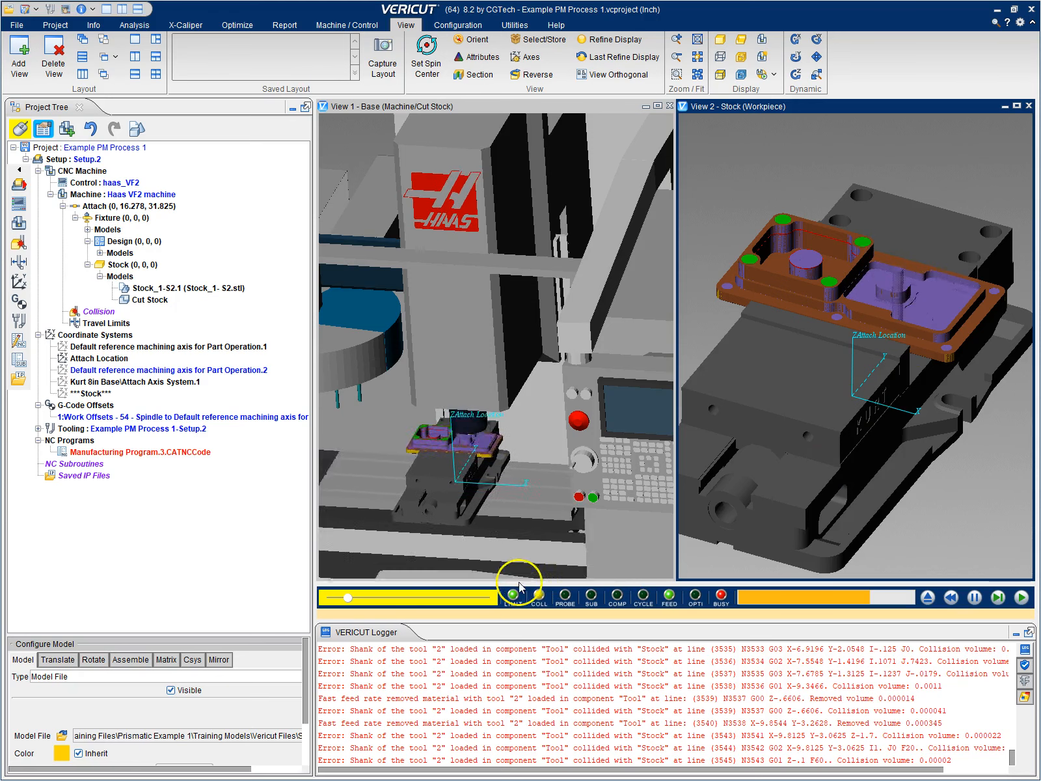
Increase the animation speed of the running Setup.2 simulation and let it run to the end of the program
mouse_move(346, 598)
left_click_drag(369, 601, 390, 601)
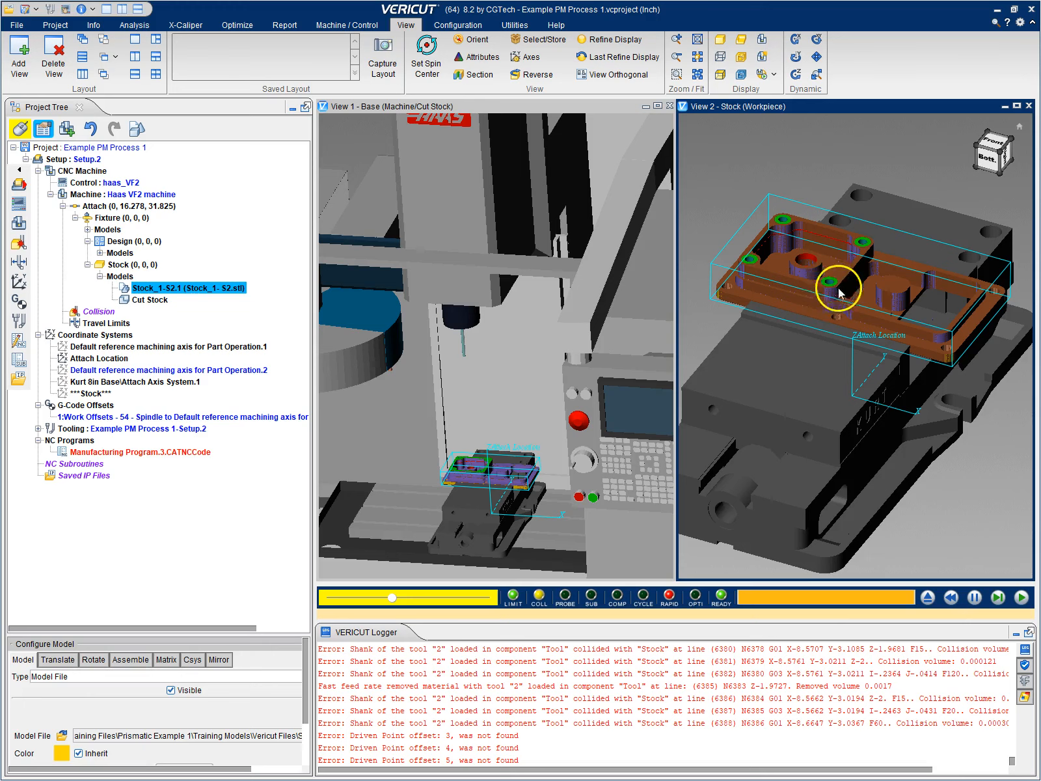
Trace the fast feed rate error at line 3059 from the log to its N3057 block in the NC program
left_click_drag(1012, 759, 1012, 680)
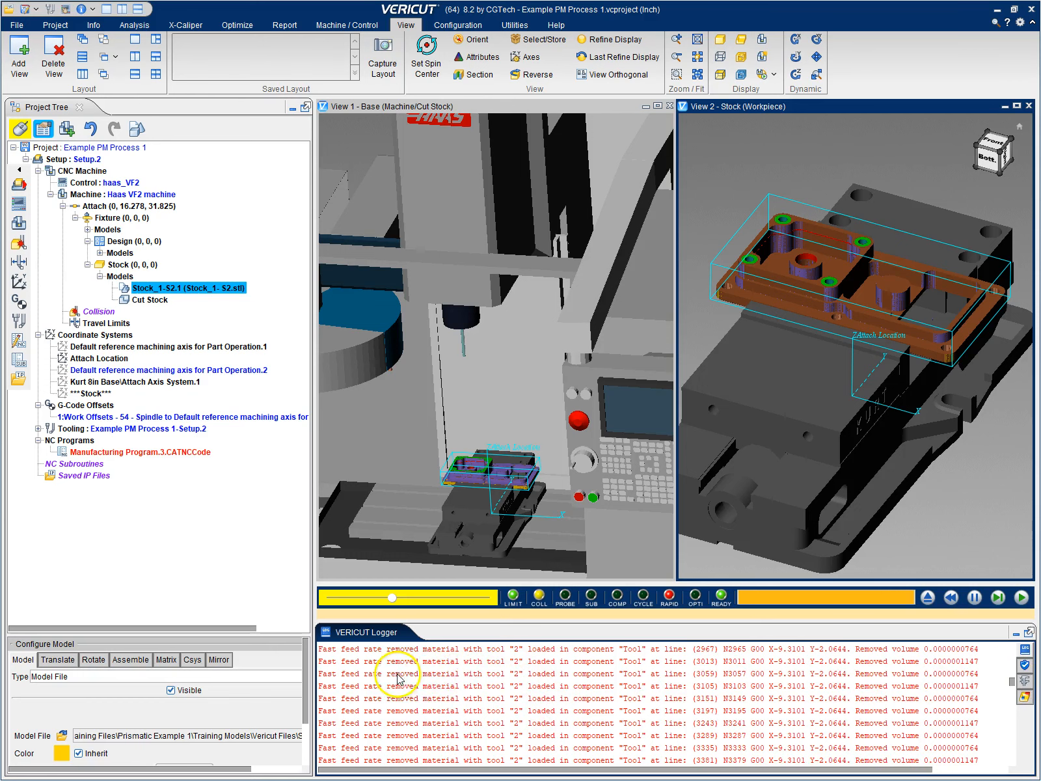
left_click(449, 675)
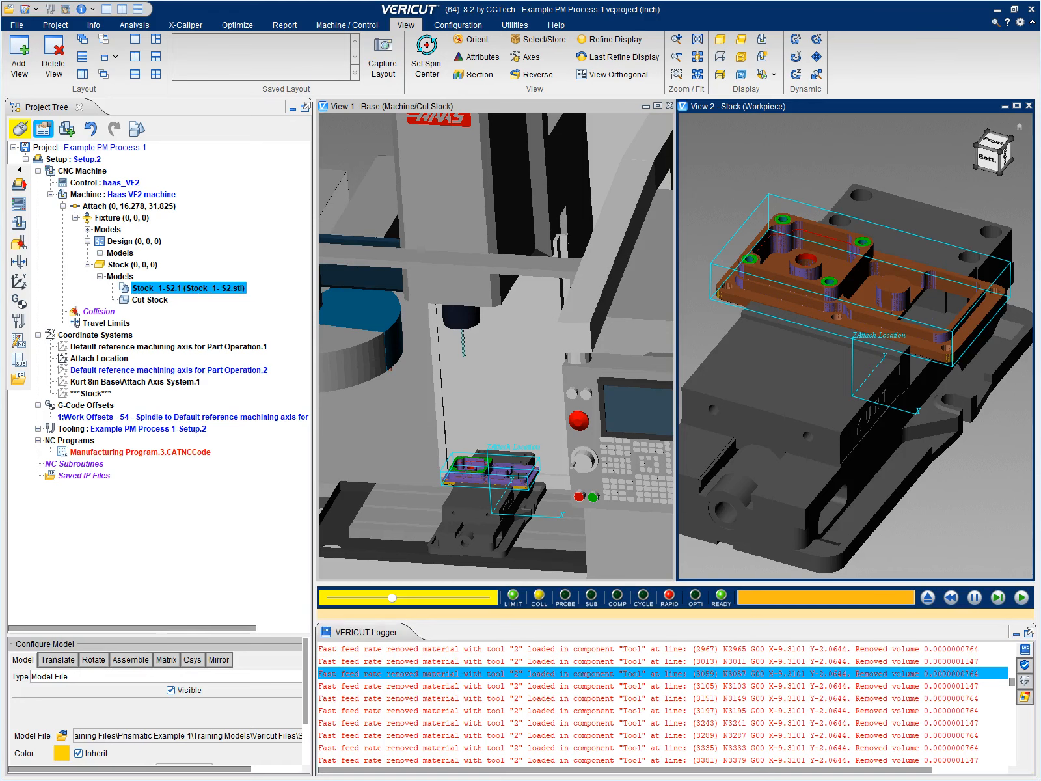
left_click_drag(2, 139, 425, 141)
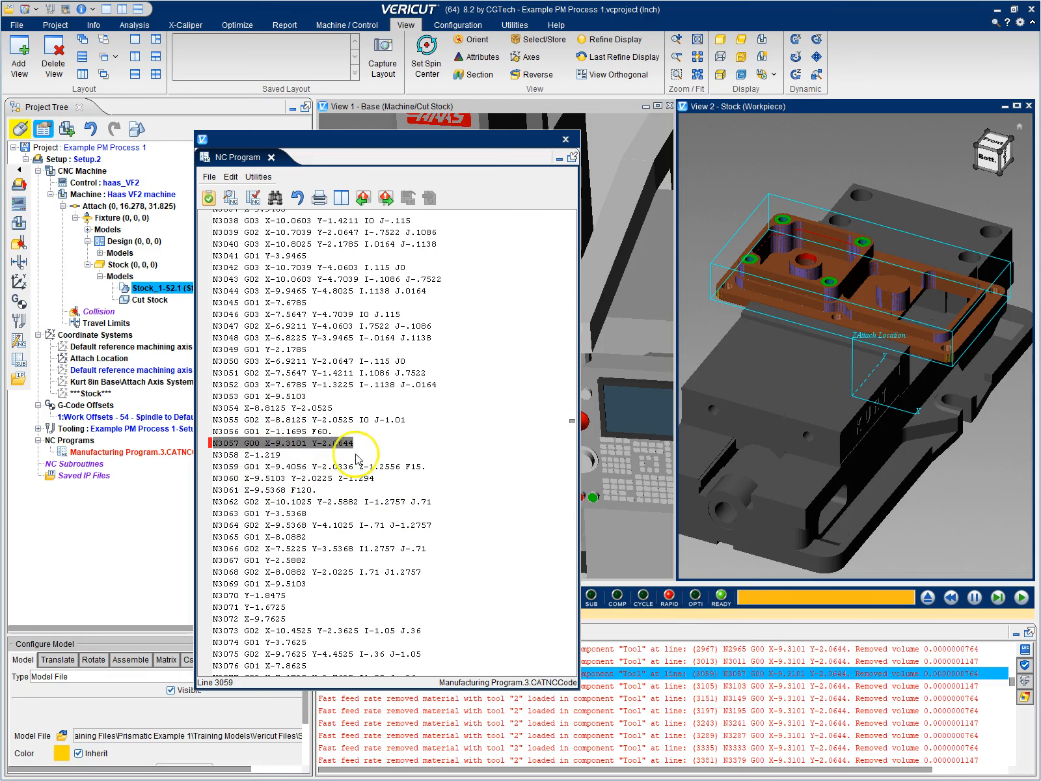
Review the final blocks of Manufacturing Program.3.CATNCCode through N6743 M30, and close the NC program window
left_click_drag(572, 421, 576, 678)
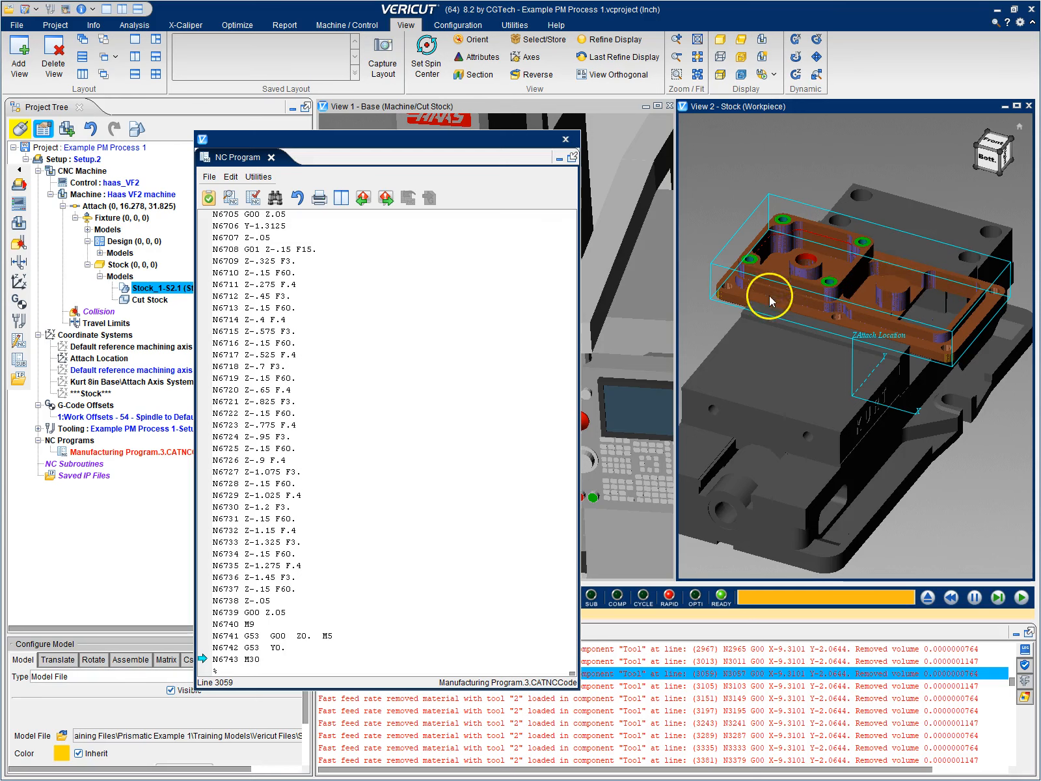
left_click_drag(472, 139, 389, 105)
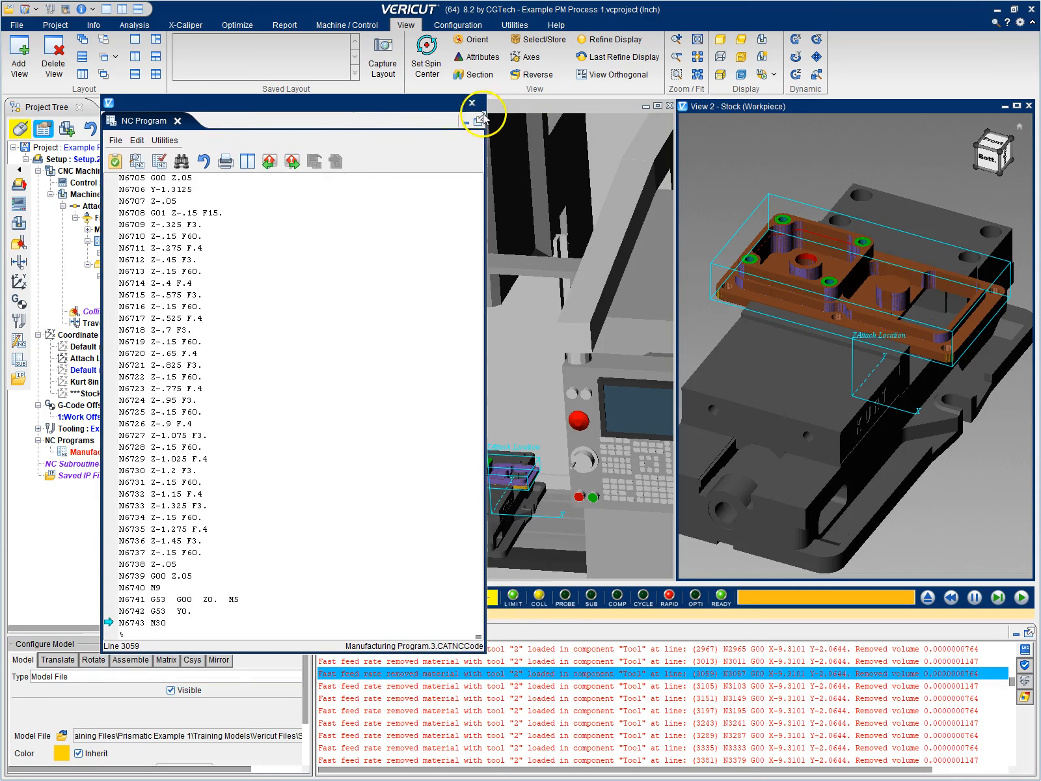
left_click(477, 106)
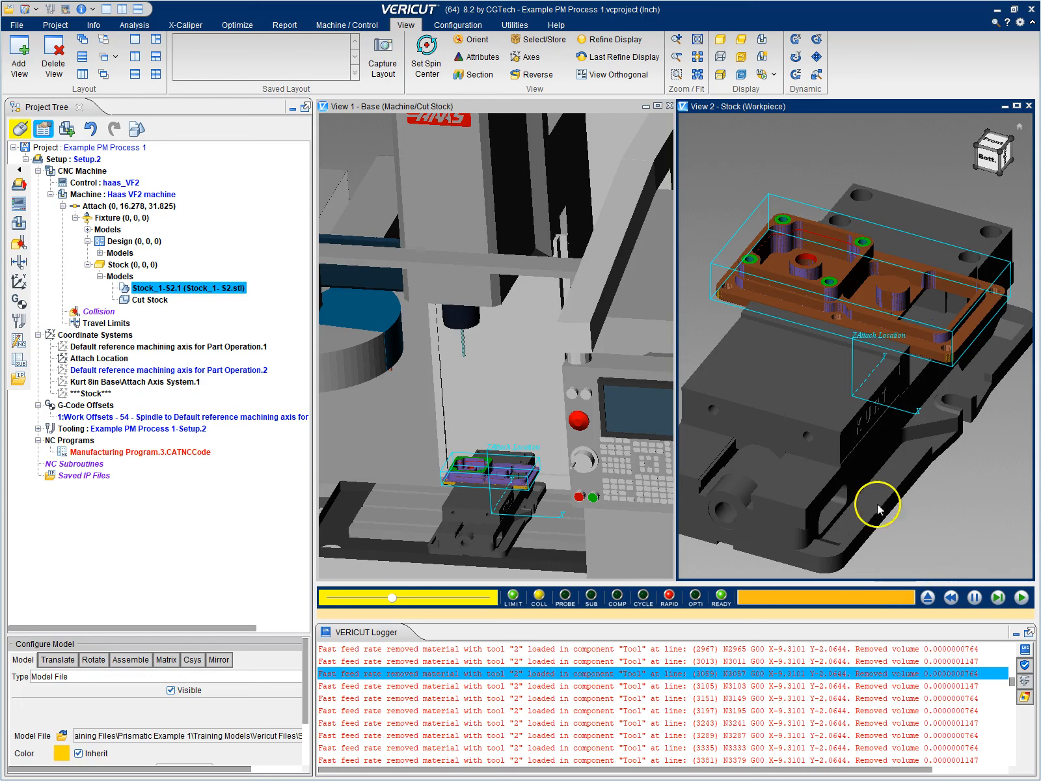